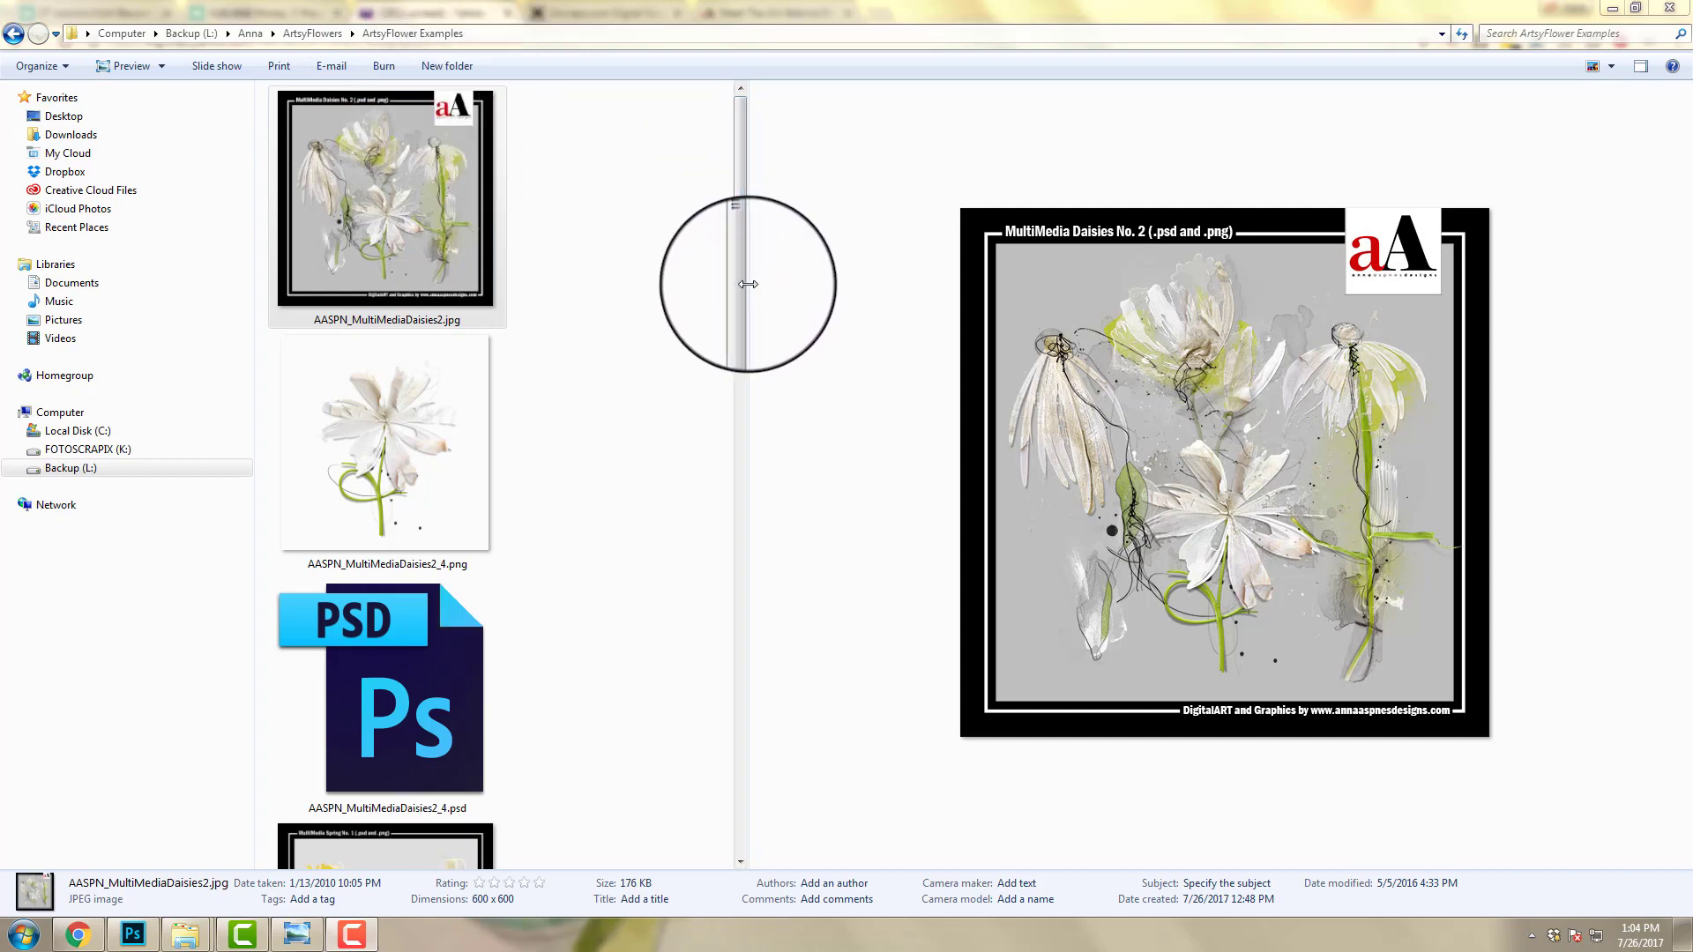
Step: Narrow the preview area to show more thumbnails and preview AASPN_MultiMediaSpring1.jpg and AASPN_MultiMediaSpring2.jpg
left_click_drag(748, 284, 1281, 291)
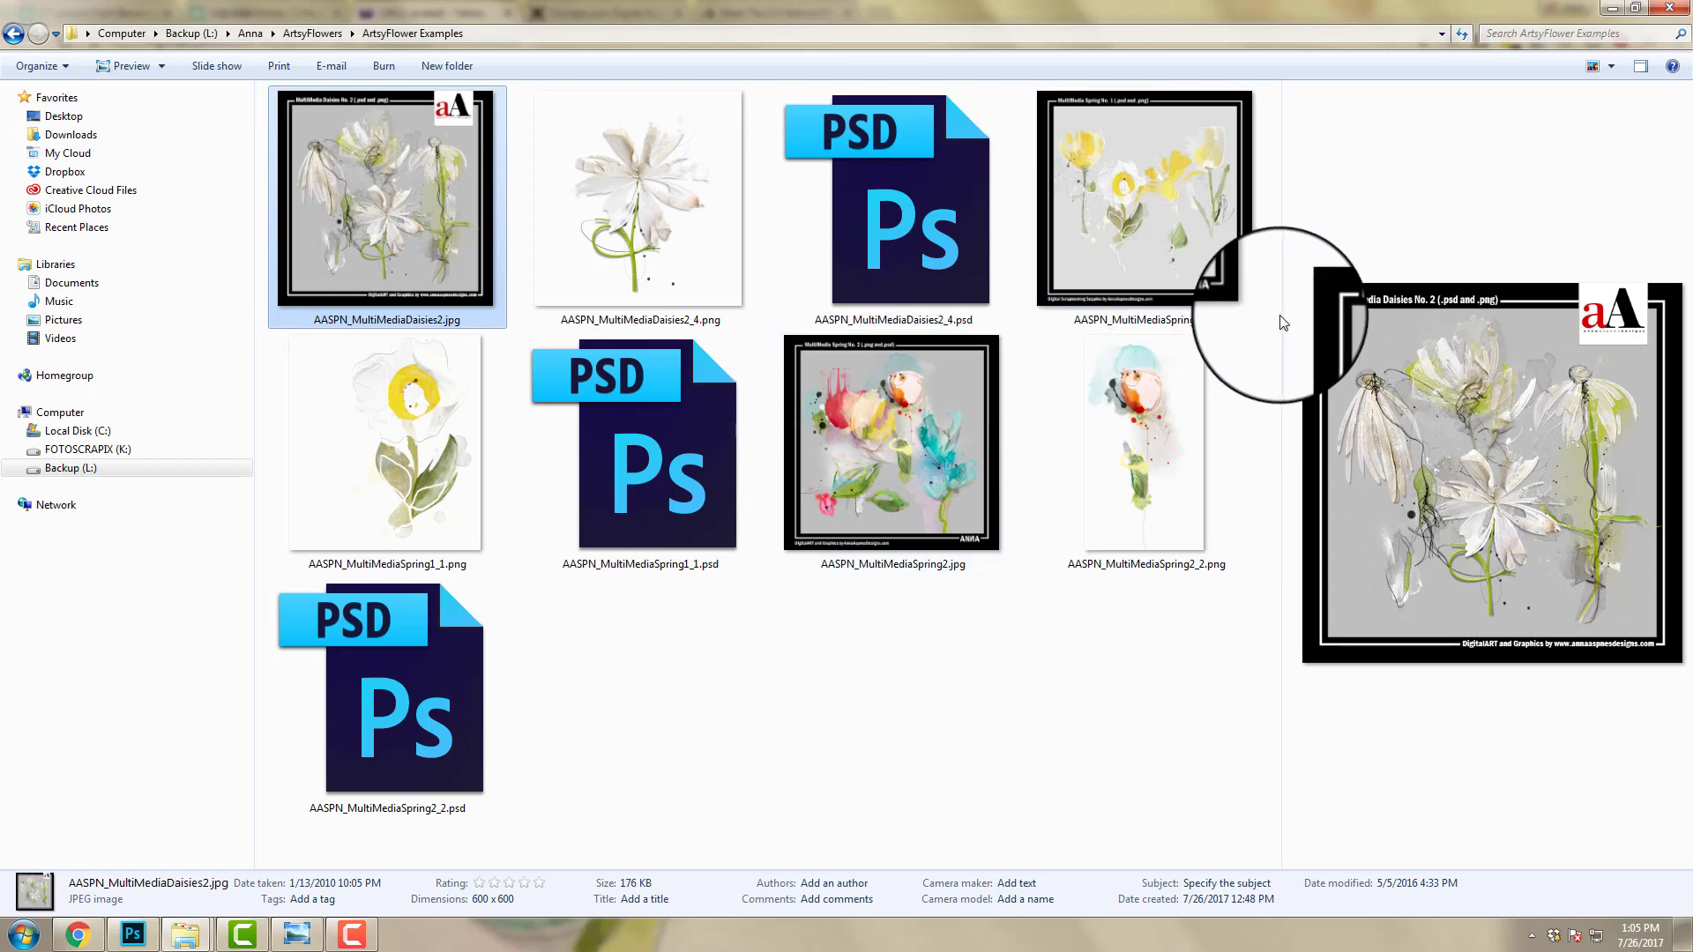
left_click_drag(1282, 314, 1021, 333)
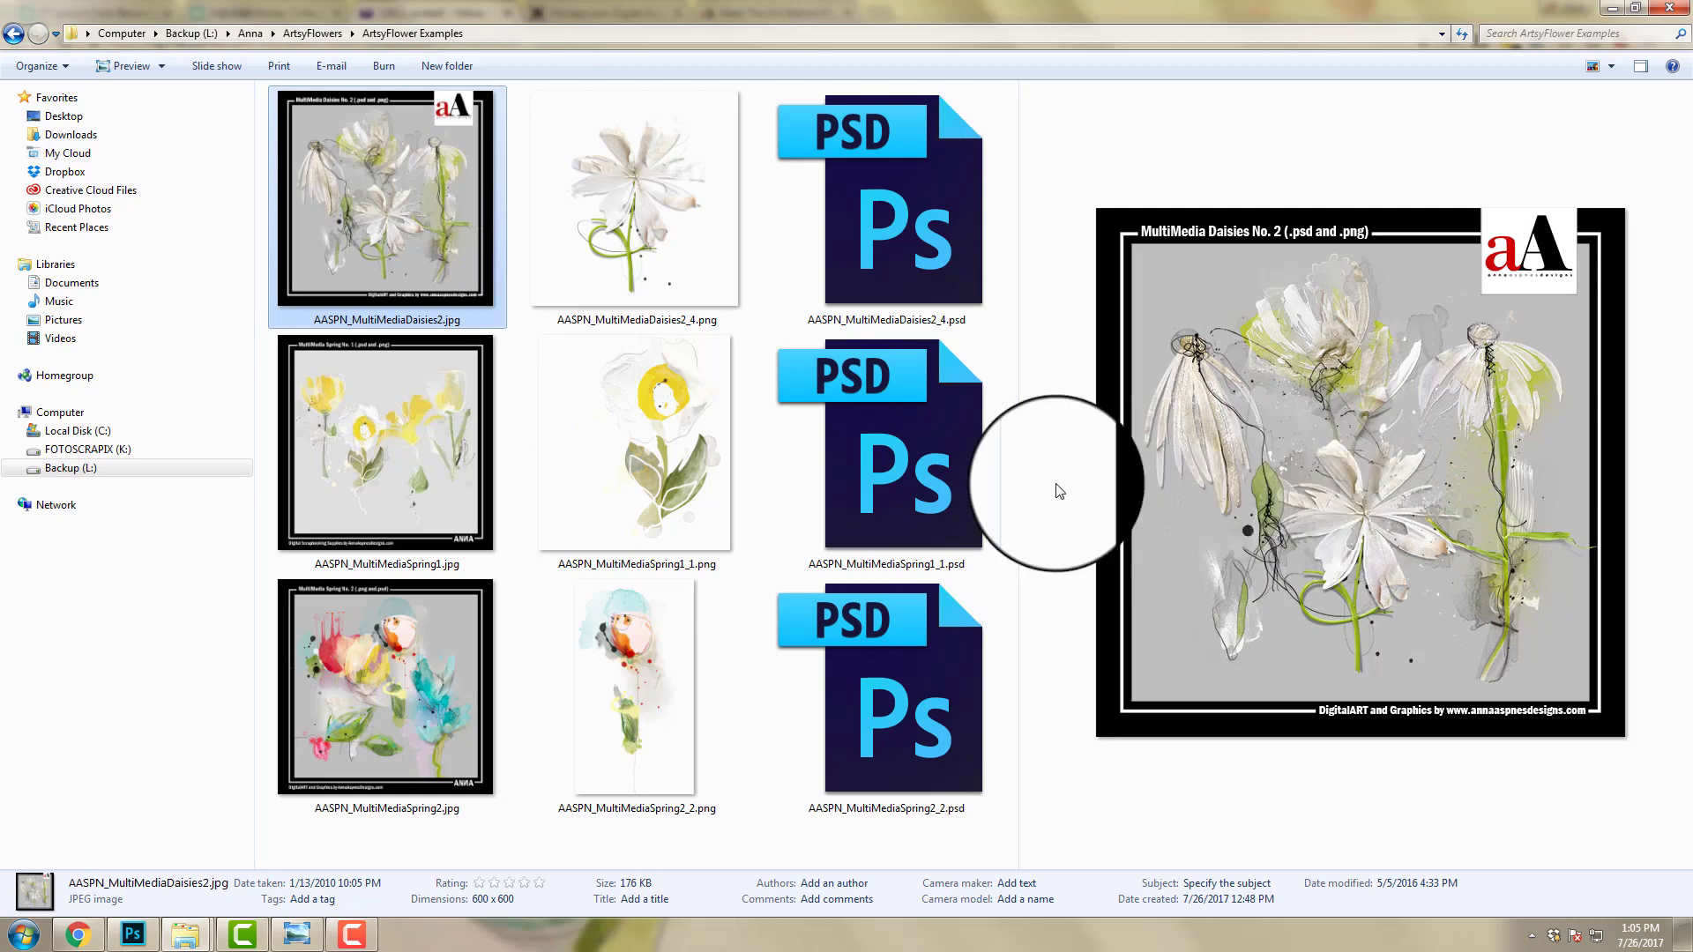
left_click(408, 473)
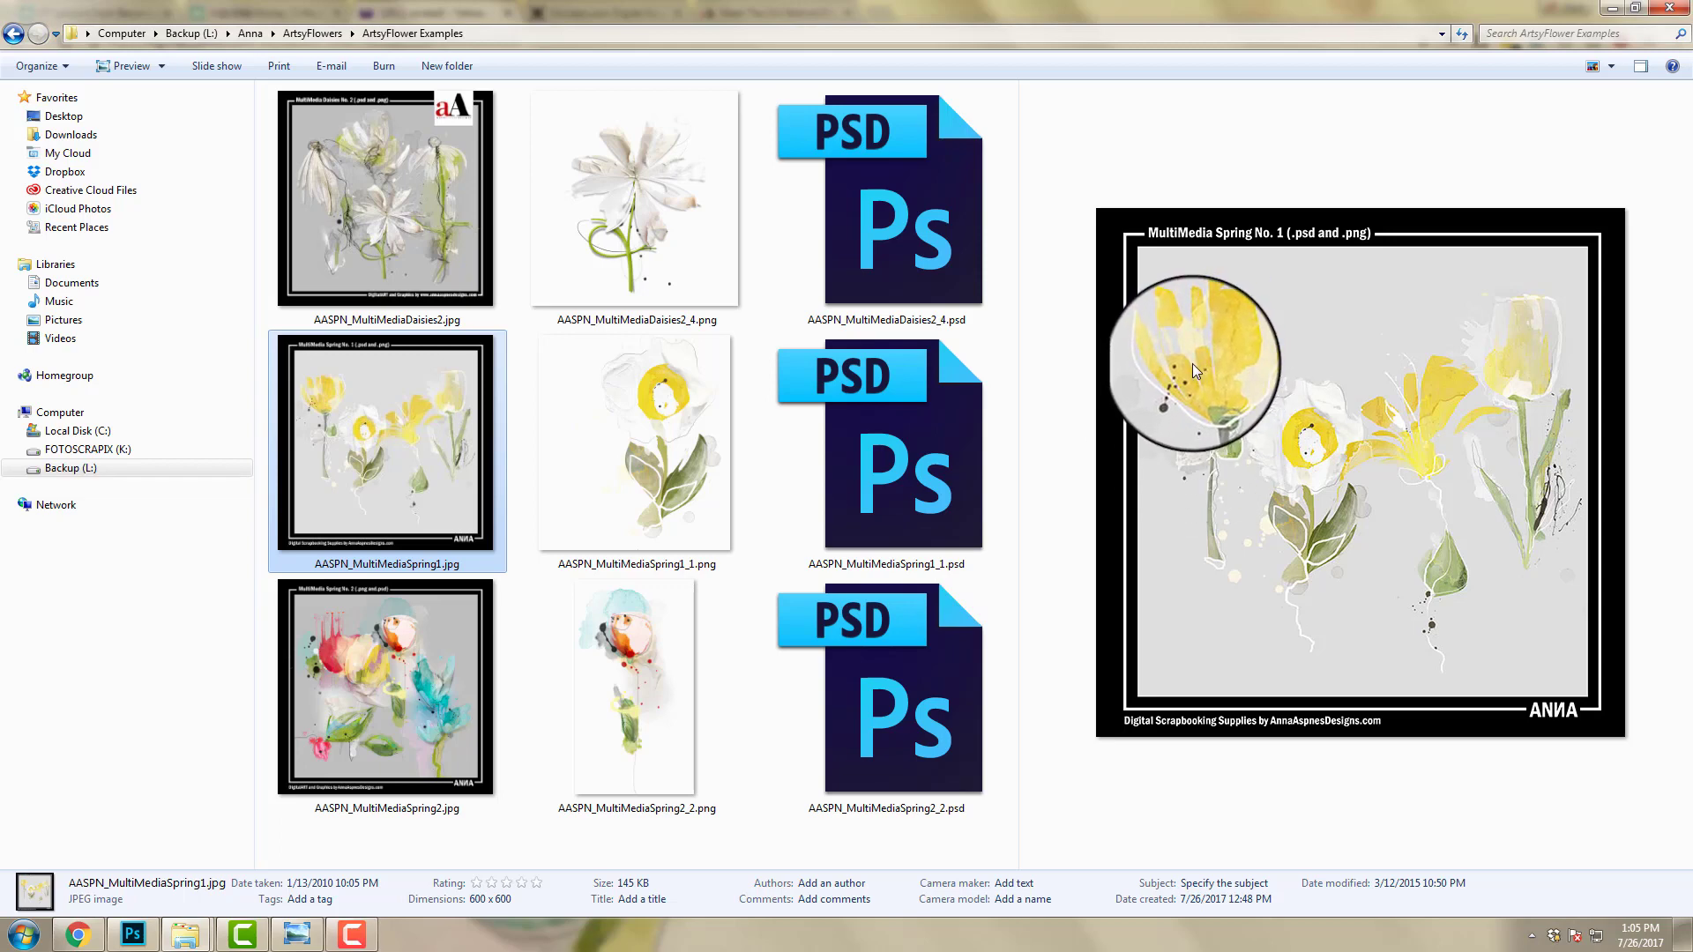
left_click(412, 659)
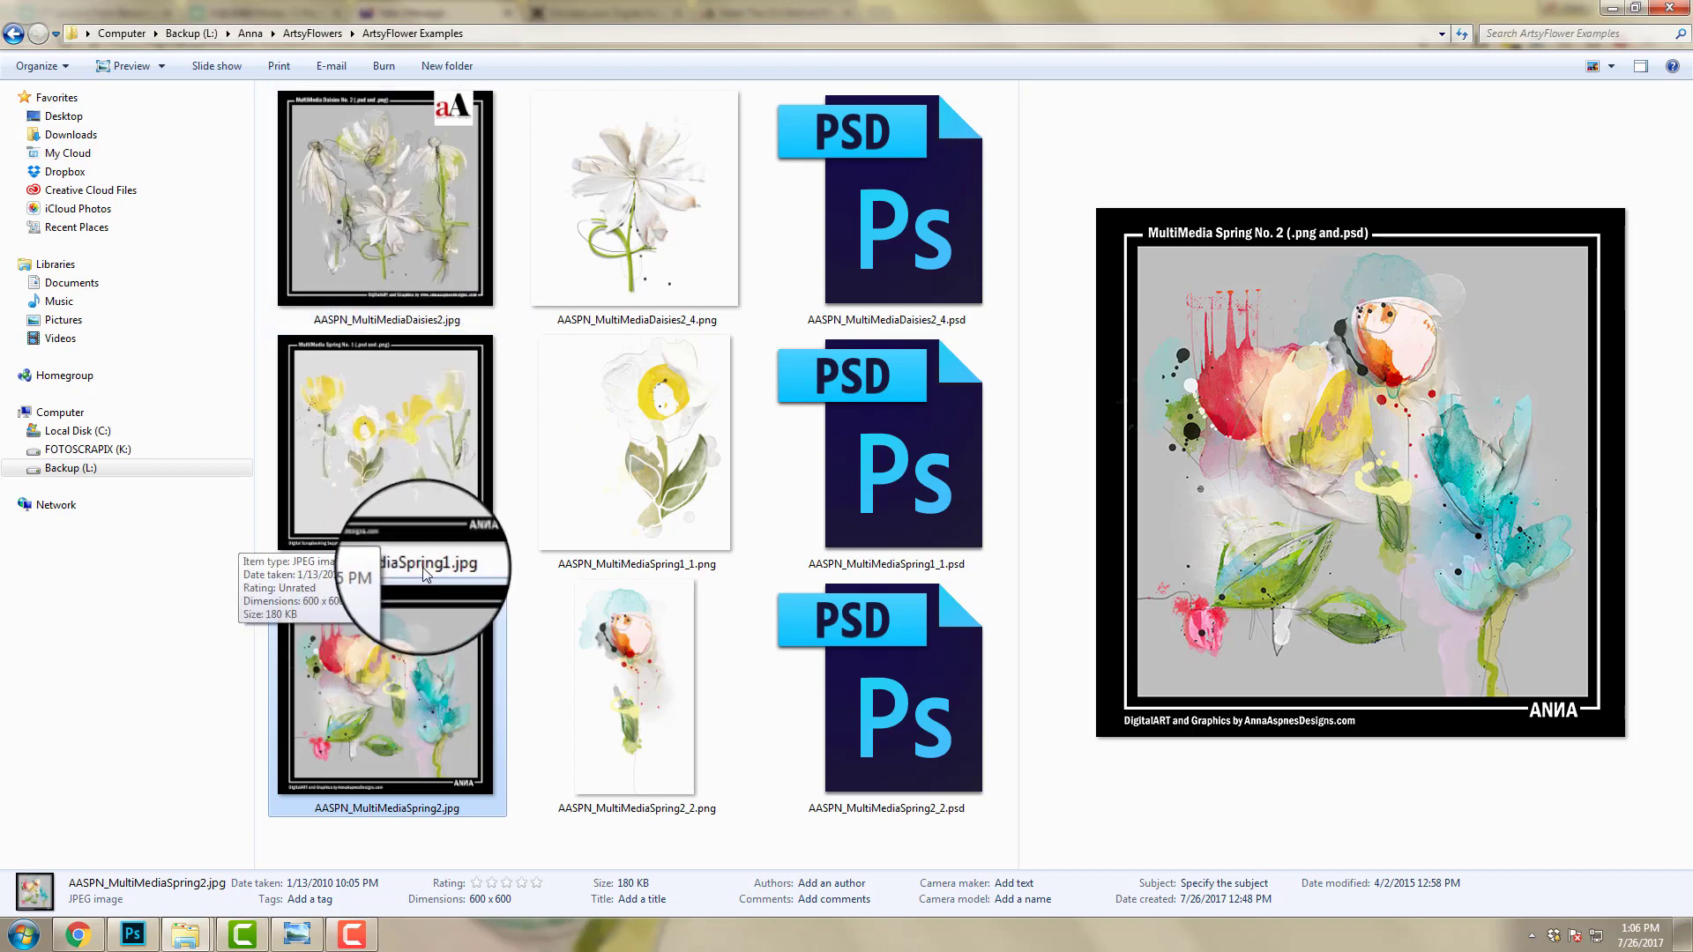
Step: Open AASPN_MultiMediaDaisies2_4.png from the ArtsyFlower Examples folder in Photoshop and float its document window
left_click(660, 227)
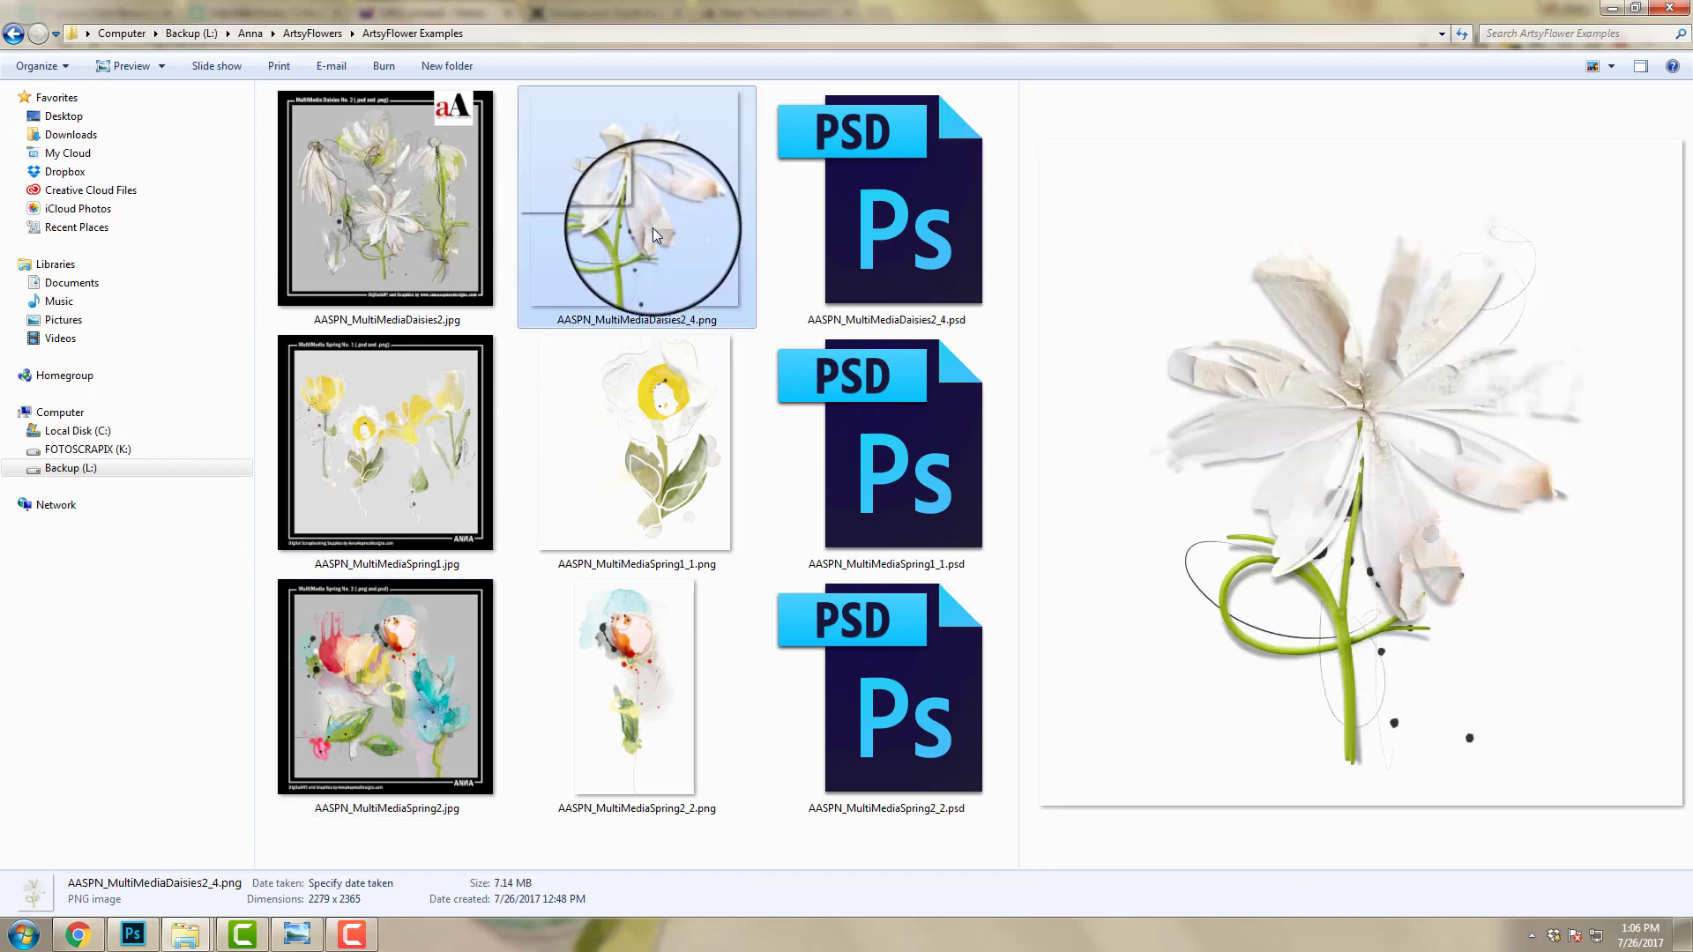
left_click_drag(681, 215, 333, 681)
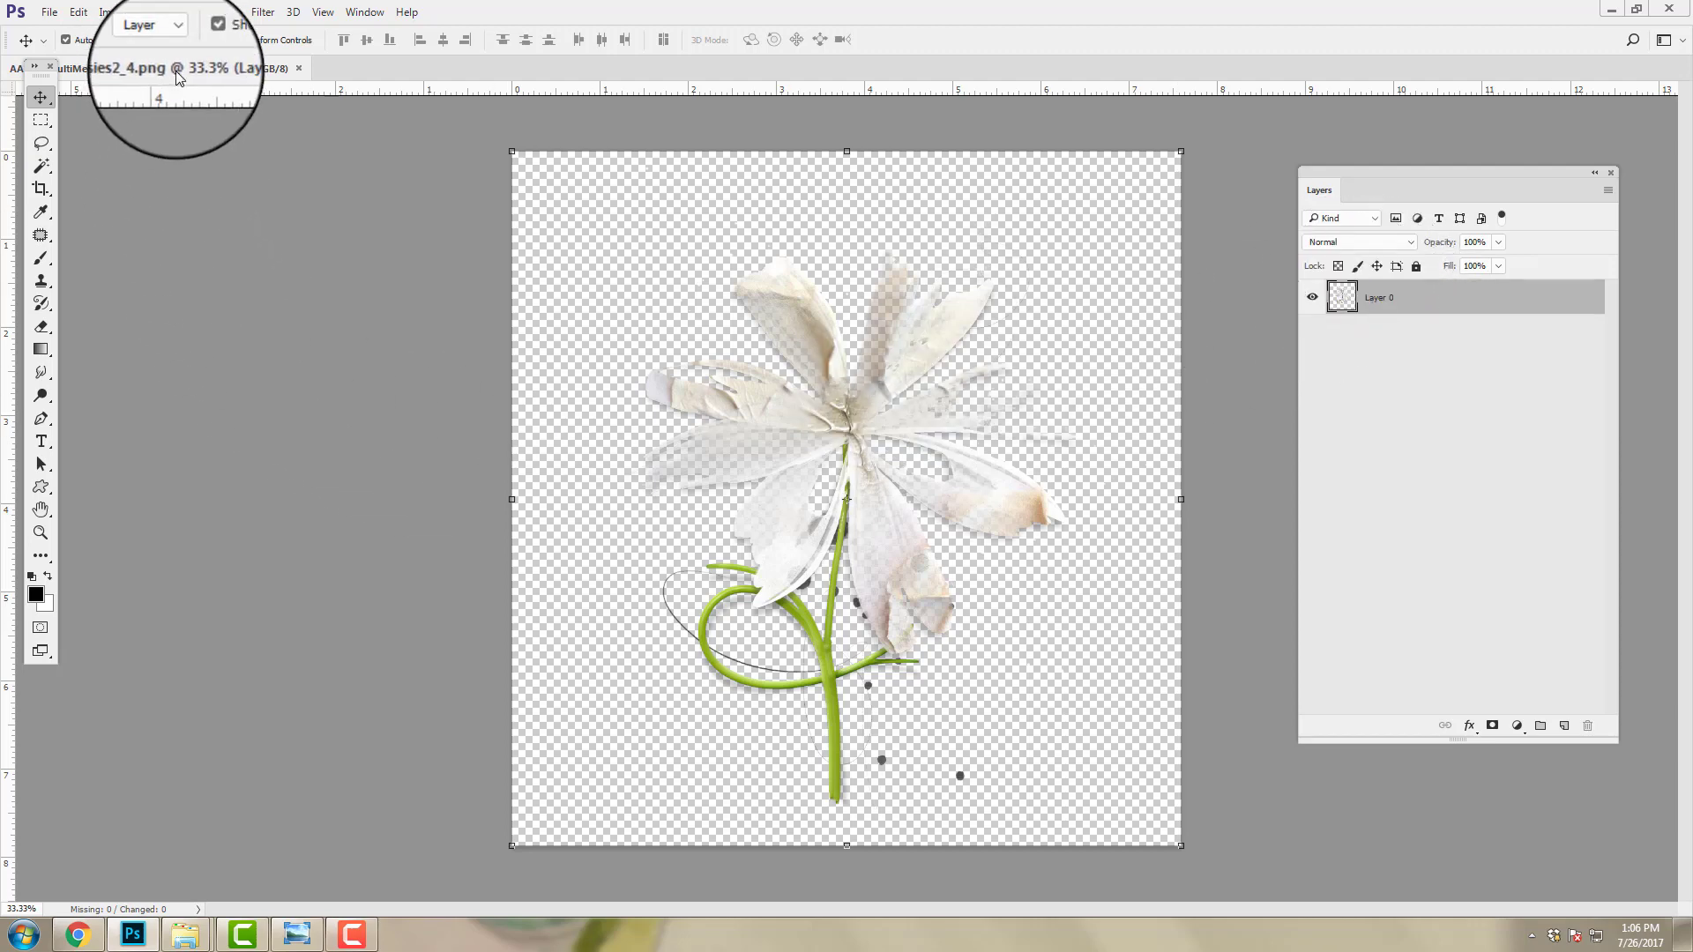
left_click_drag(181, 69, 285, 118)
Step: Create a new blank document from the recent 12 x 12 in @ 300 ppi preset
left_click(50, 13)
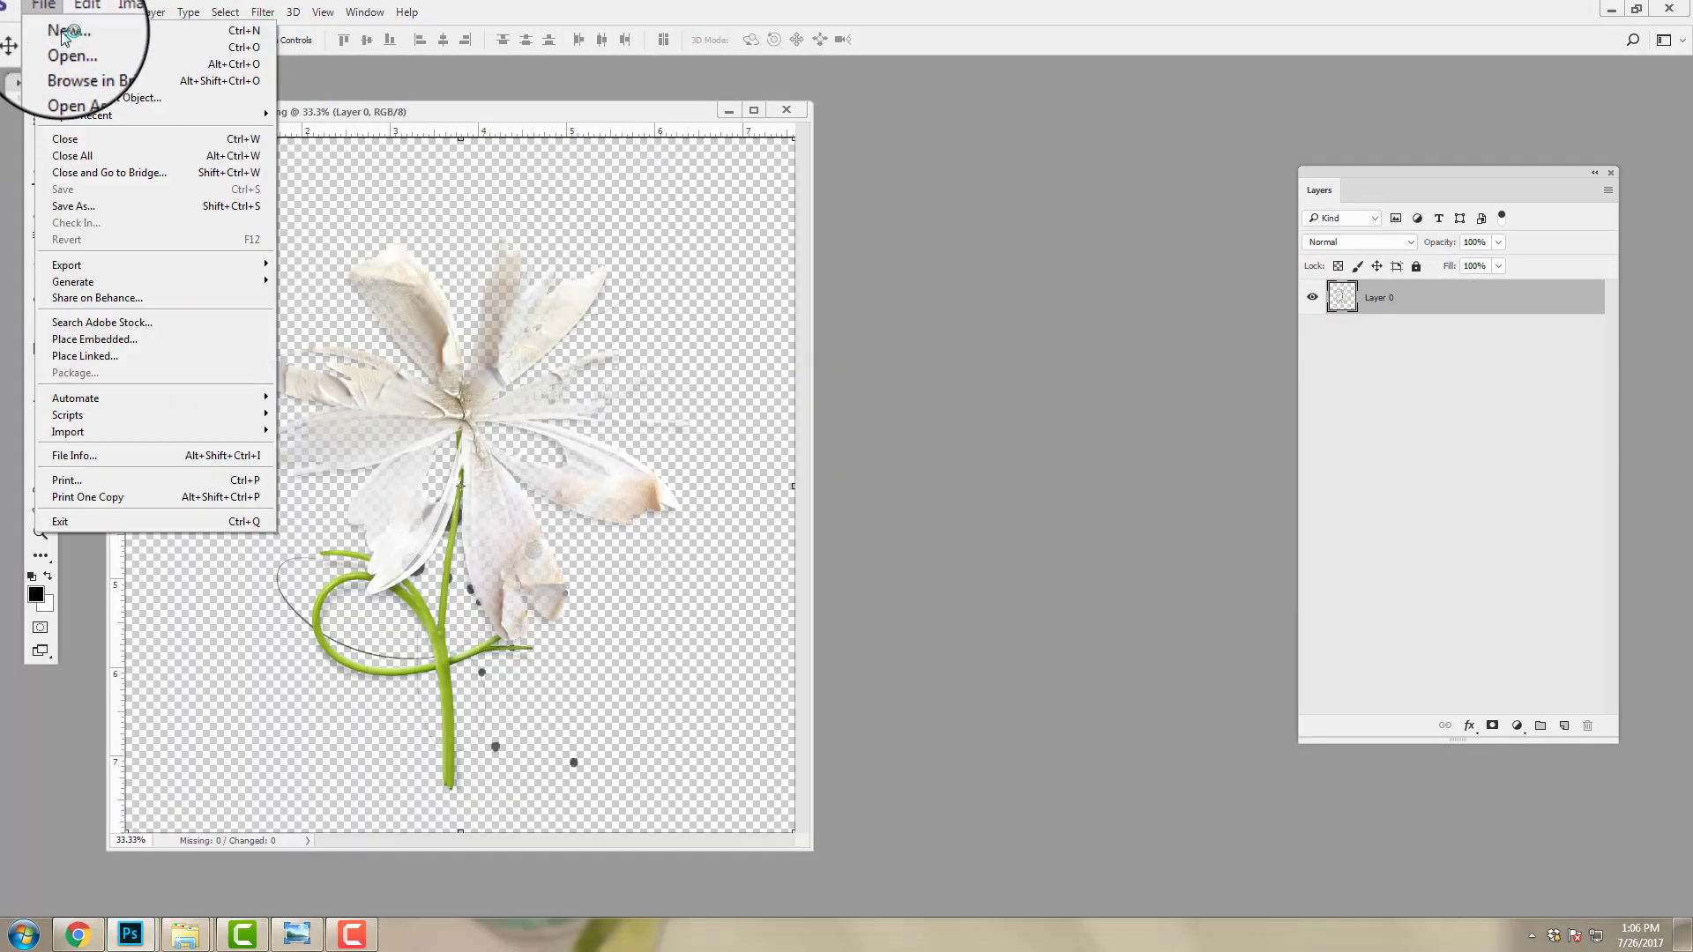
left_click(65, 31)
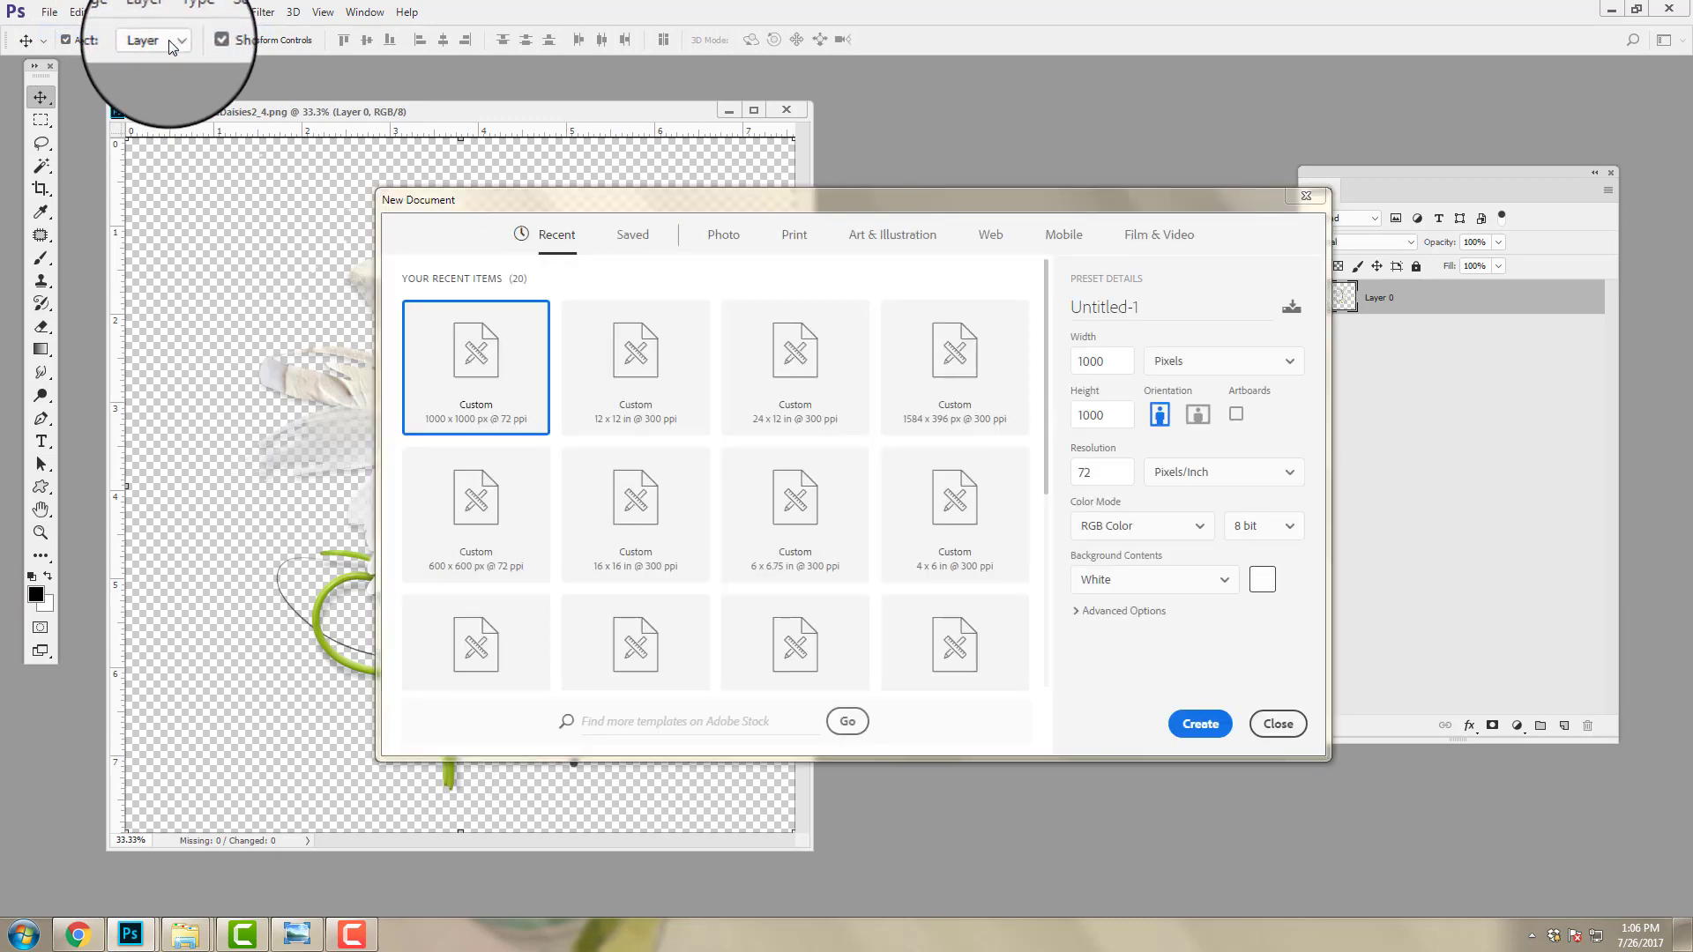
left_click(641, 380)
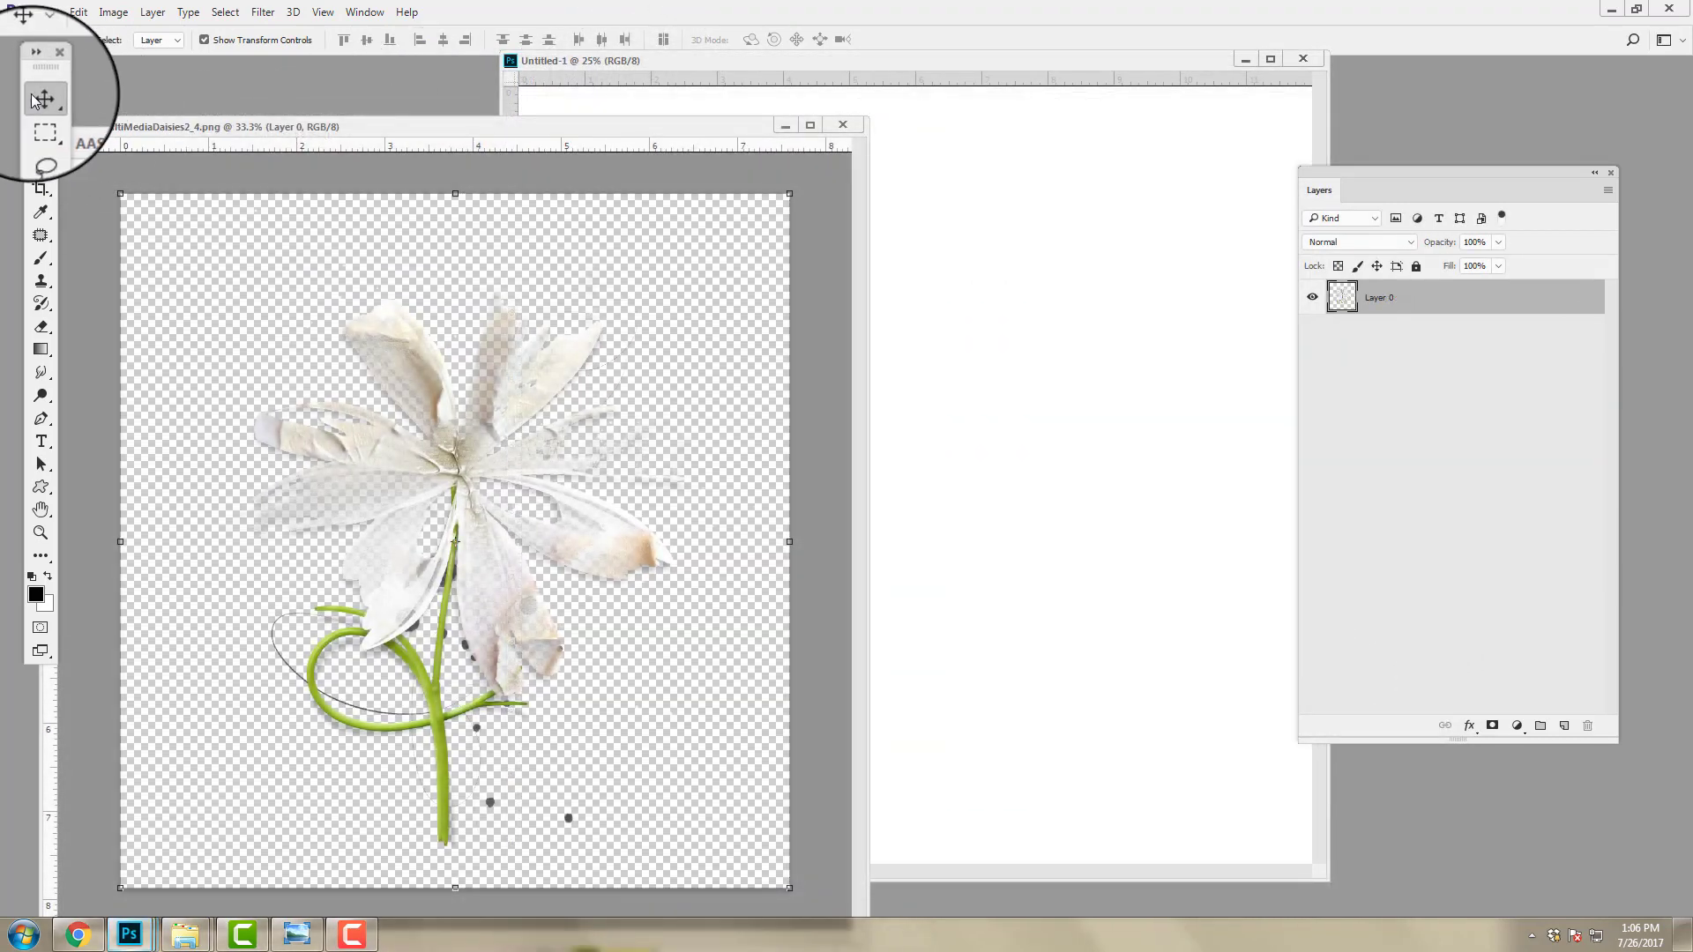
Step: Copy the daisy from AASPN_MultiMediaDaisies2_4.png into the Untitled-1 document and close the PNG file
left_click_drag(434, 461, 952, 405)
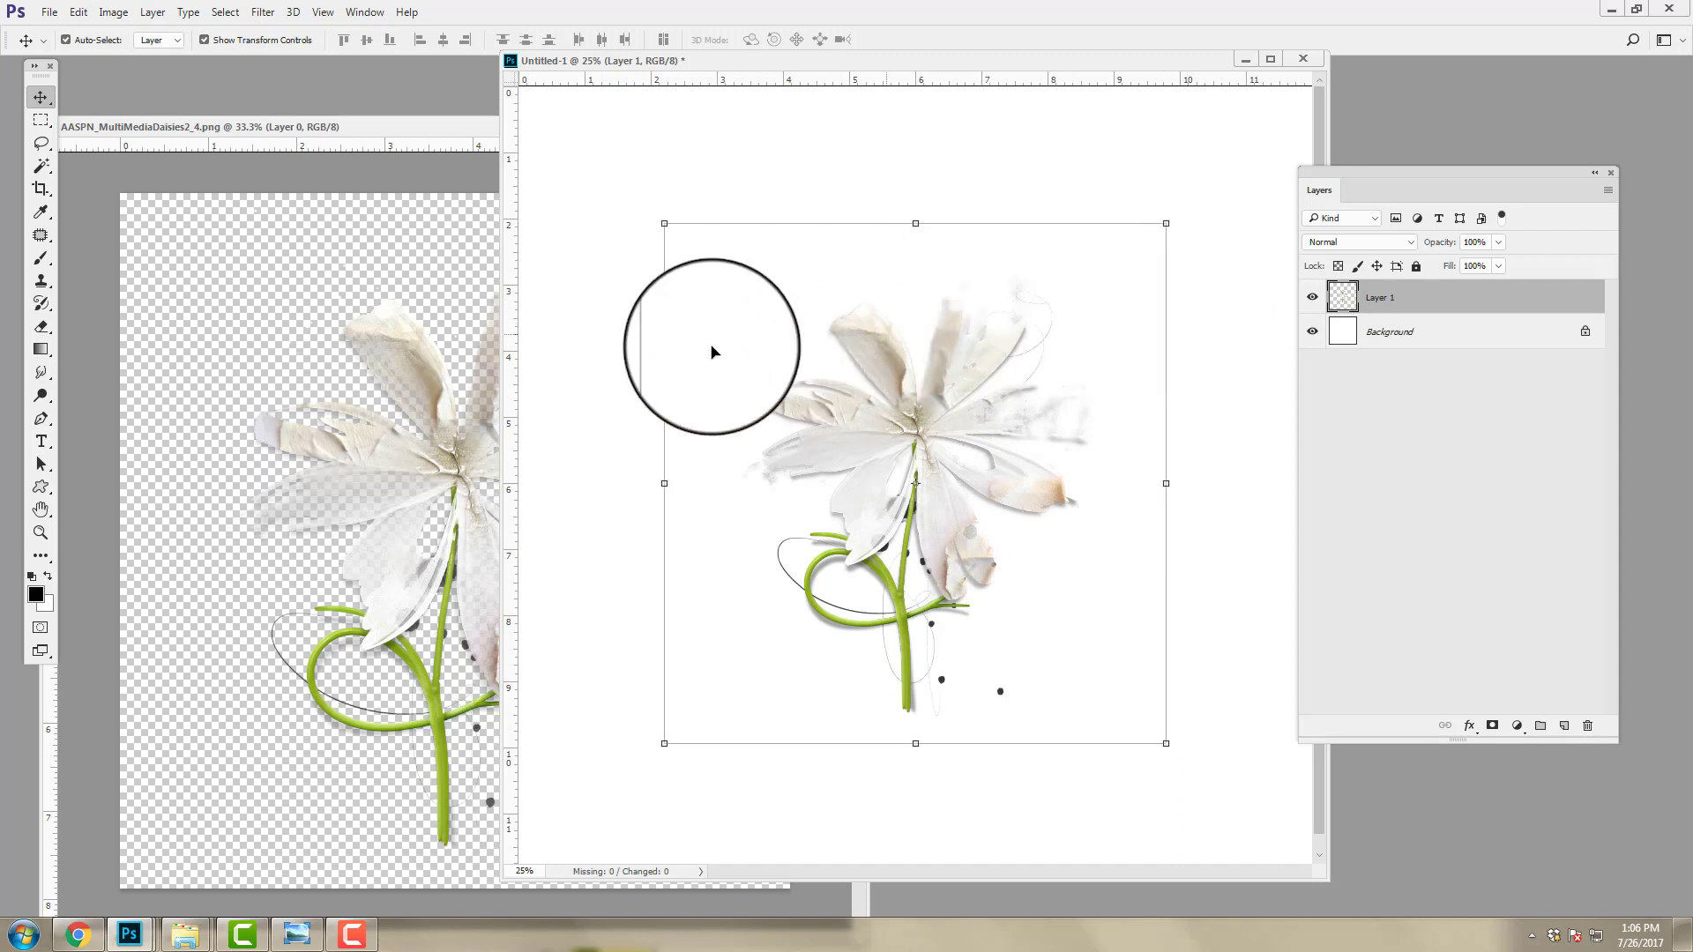
left_click(364, 250)
left_click(811, 127)
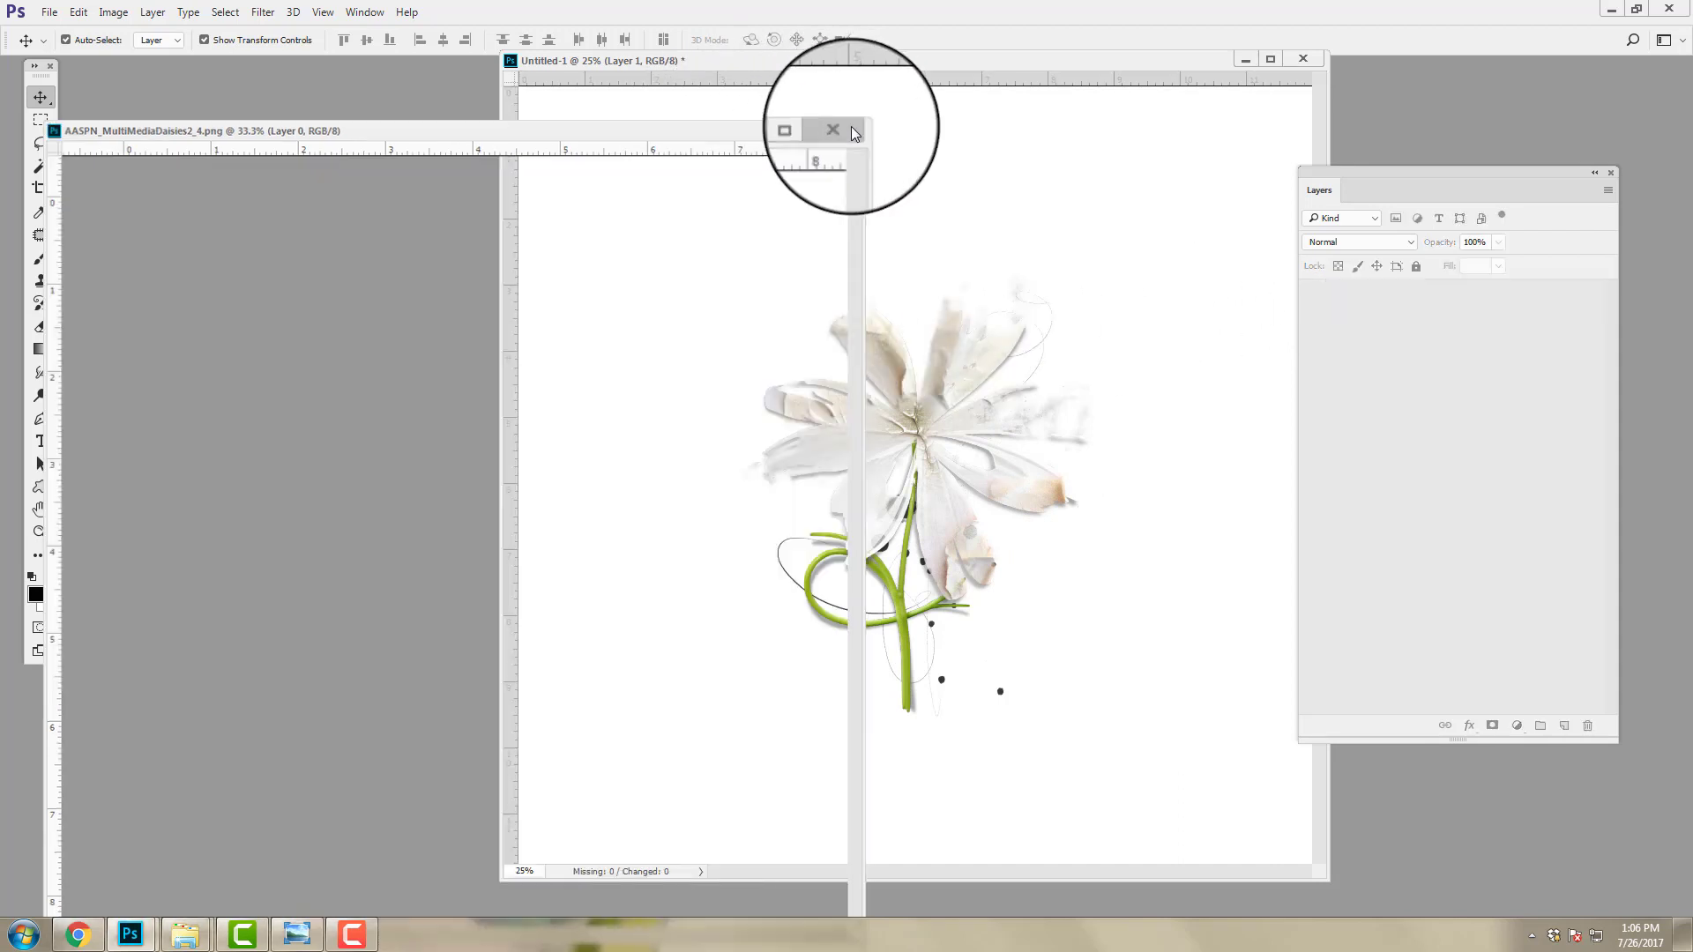
Step: Switch to the ArtsyFlower Examples folder, open AASPN_MultiMediaDaisies2_4.psd in Photoshop and float its document window
mouse_move(192, 941)
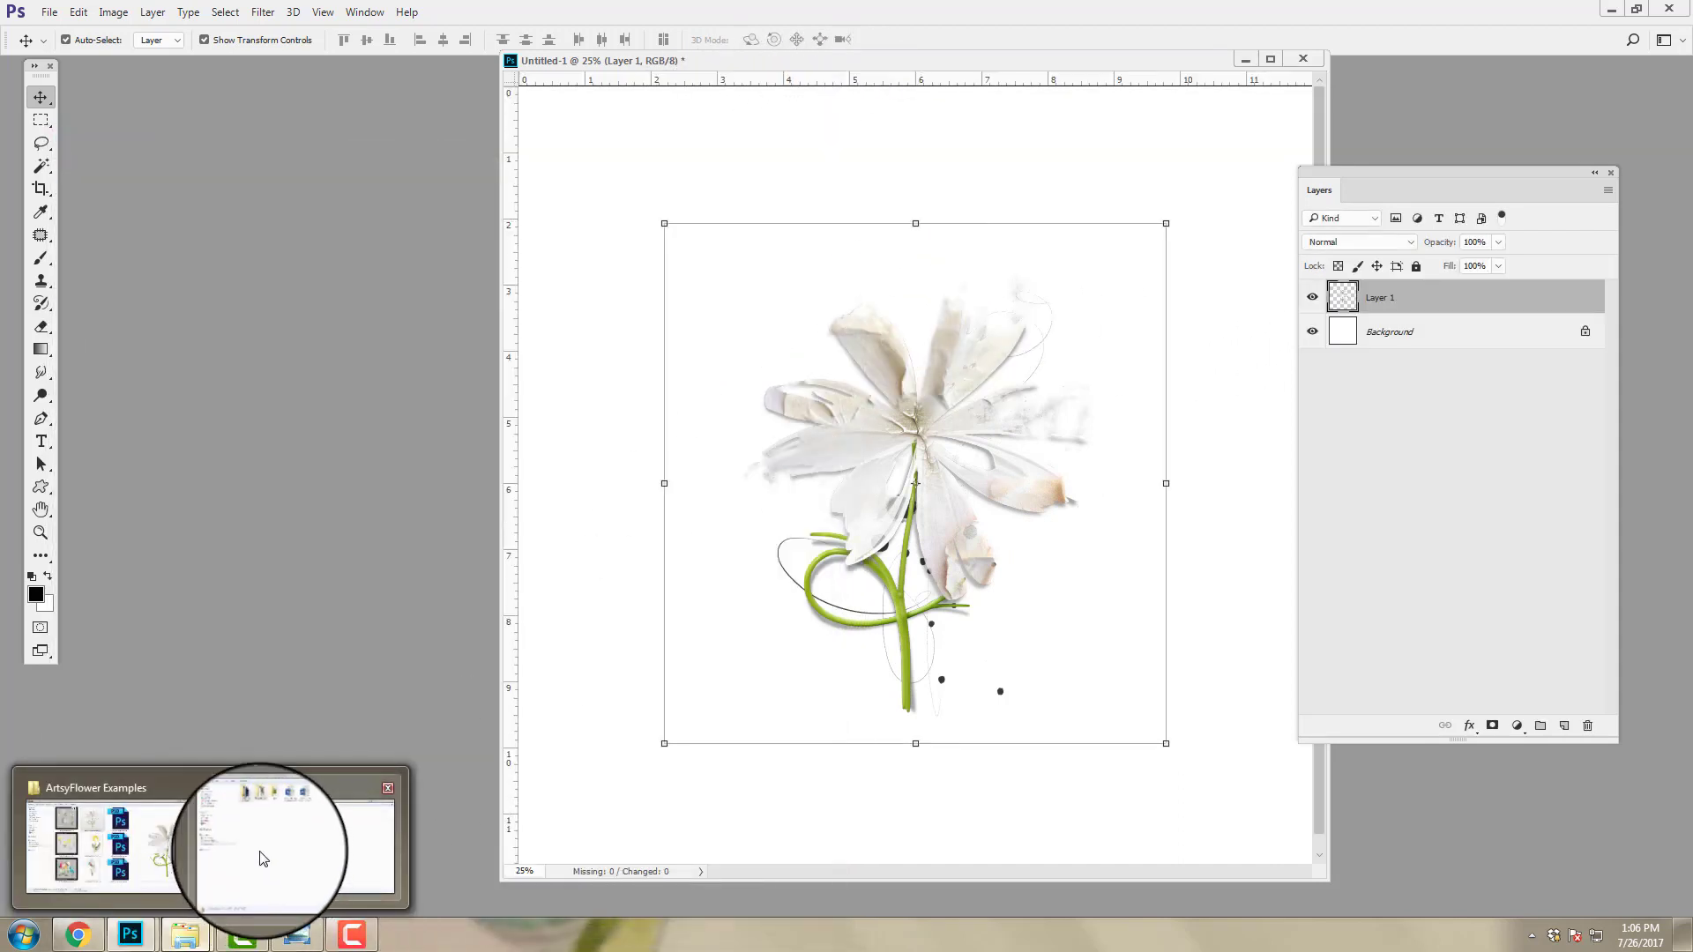
left_click(199, 834)
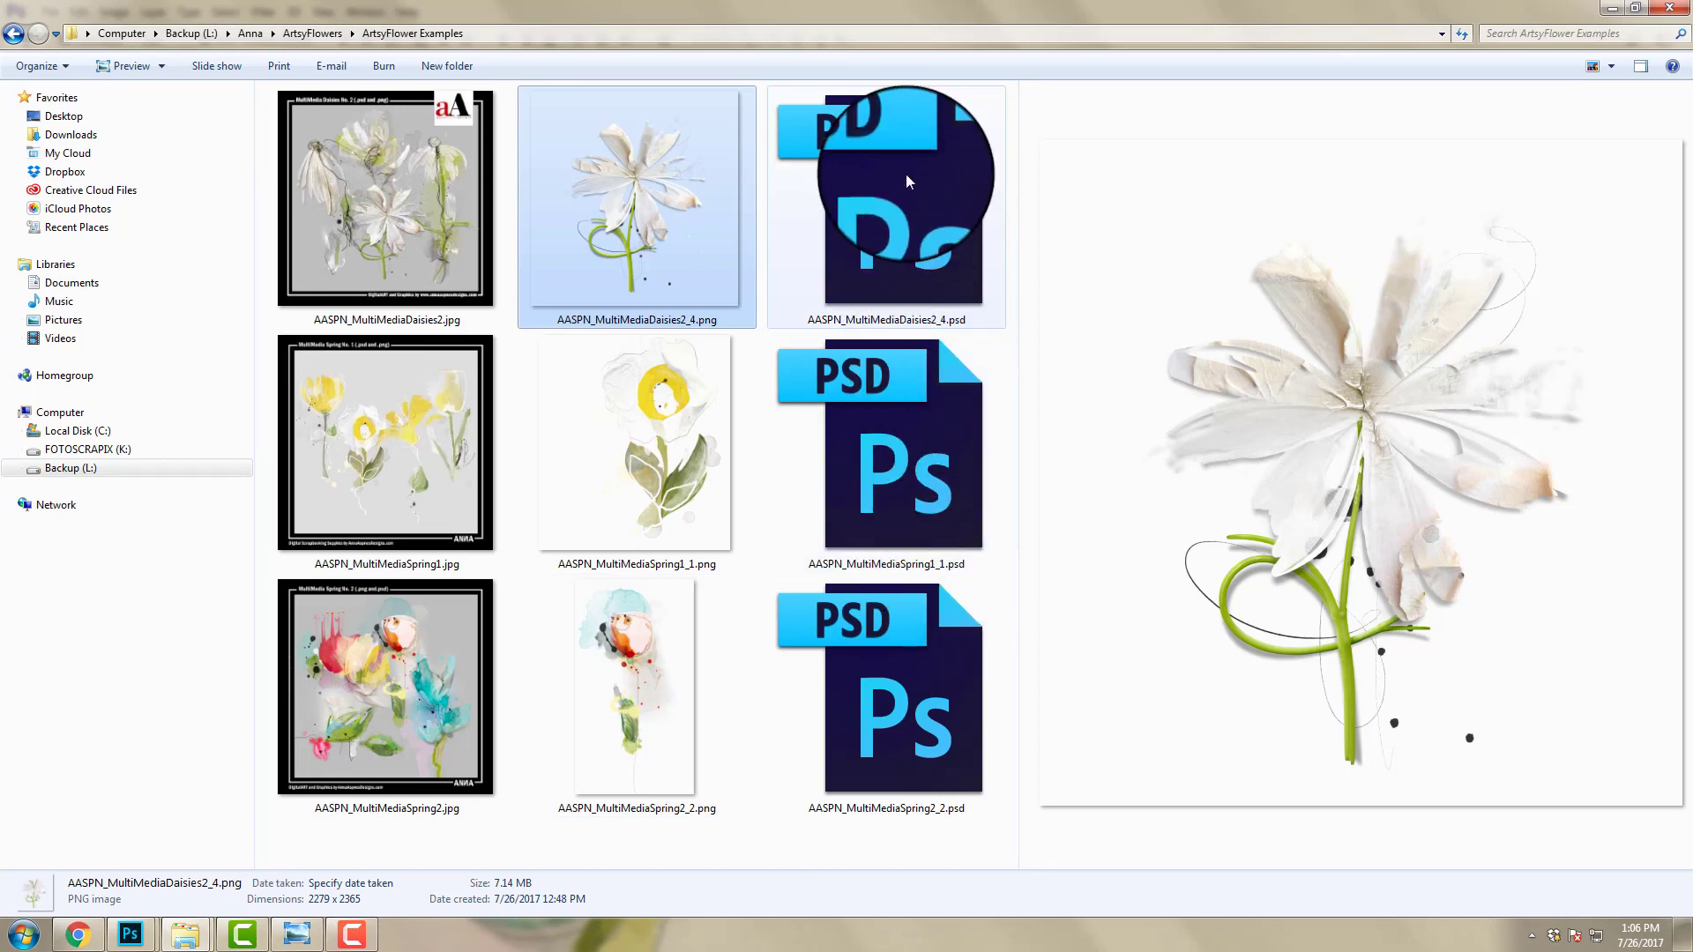
left_click(924, 248)
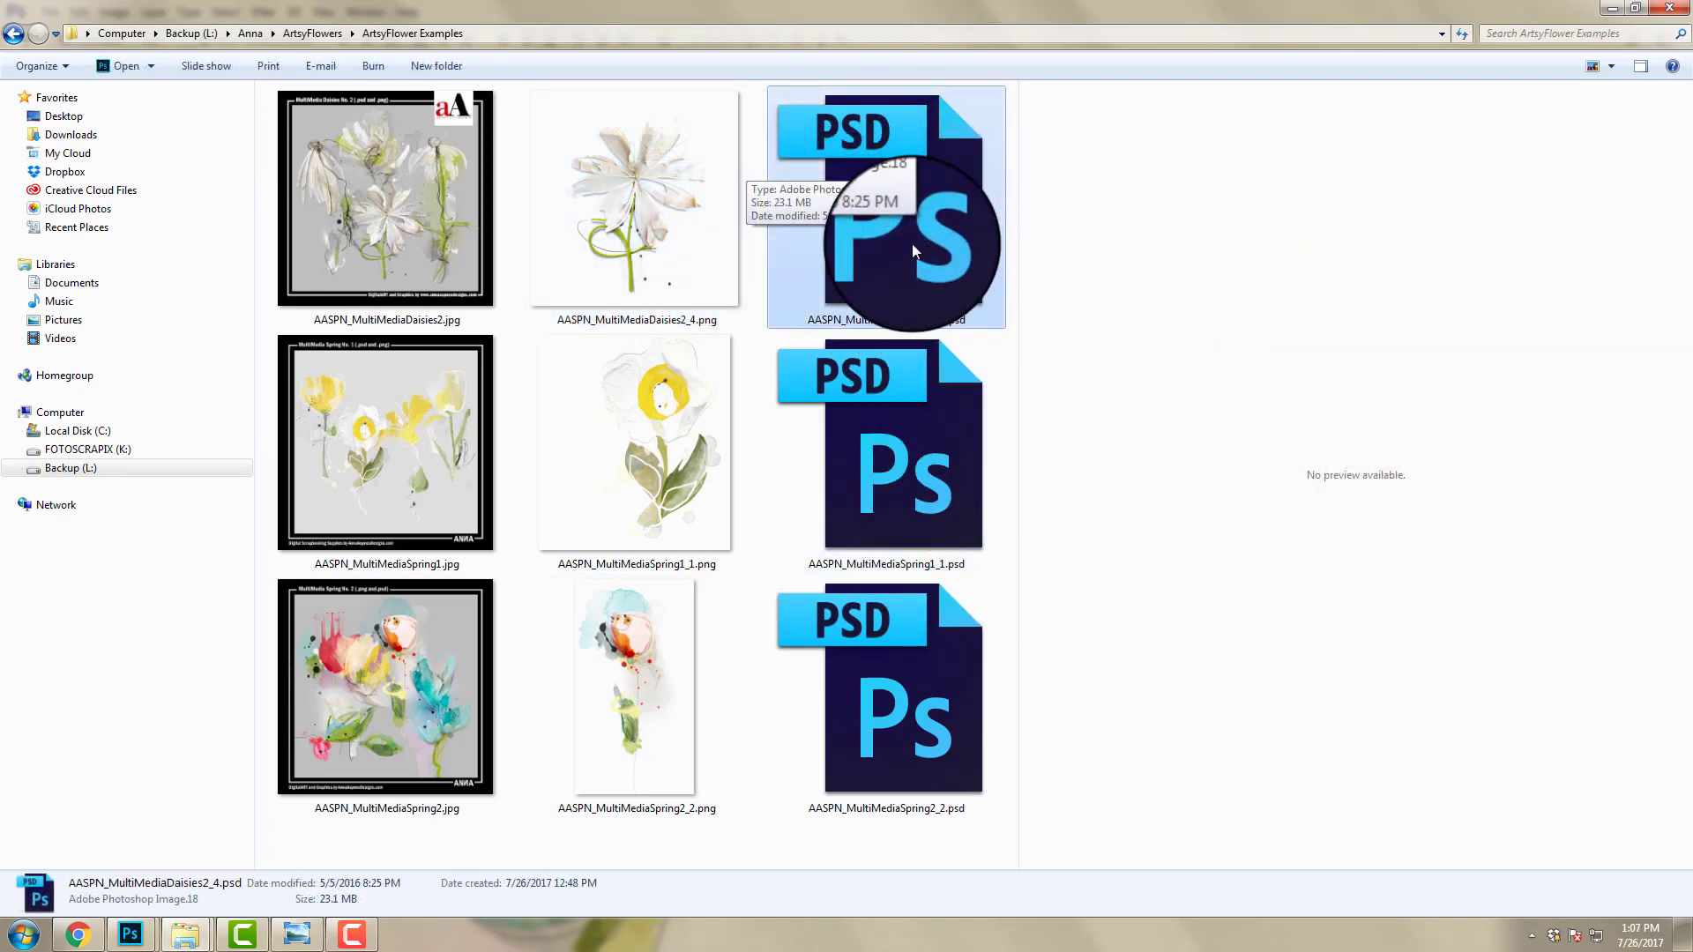
left_click_drag(868, 344, 263, 448)
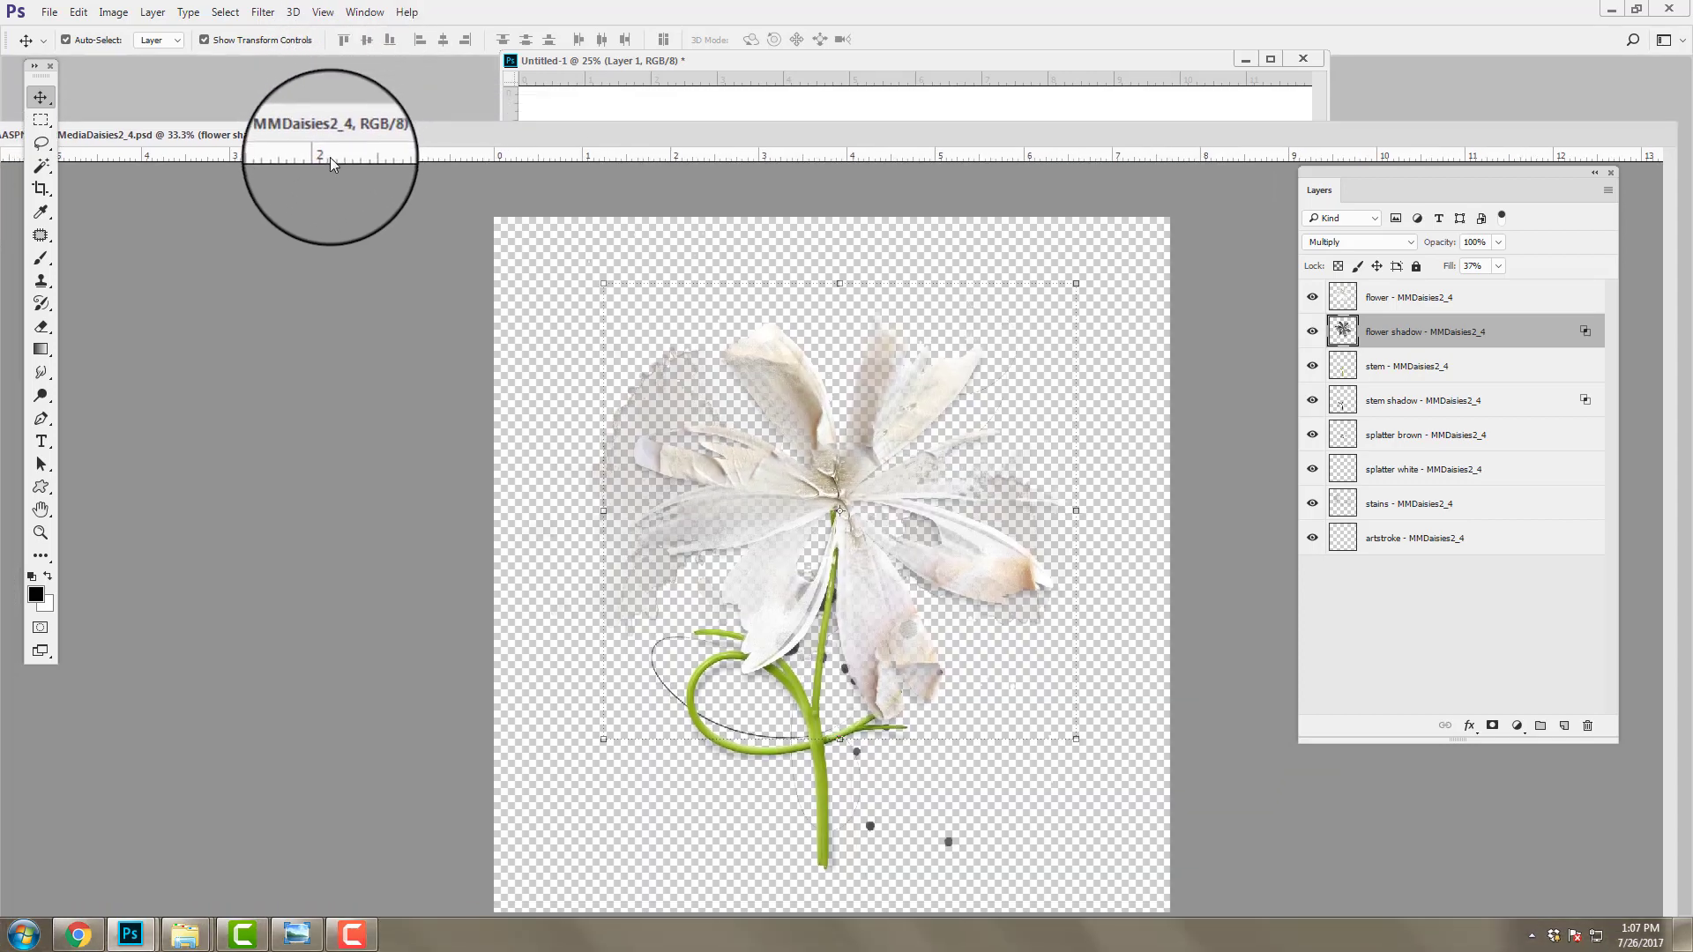
left_click_drag(331, 139, 490, 112)
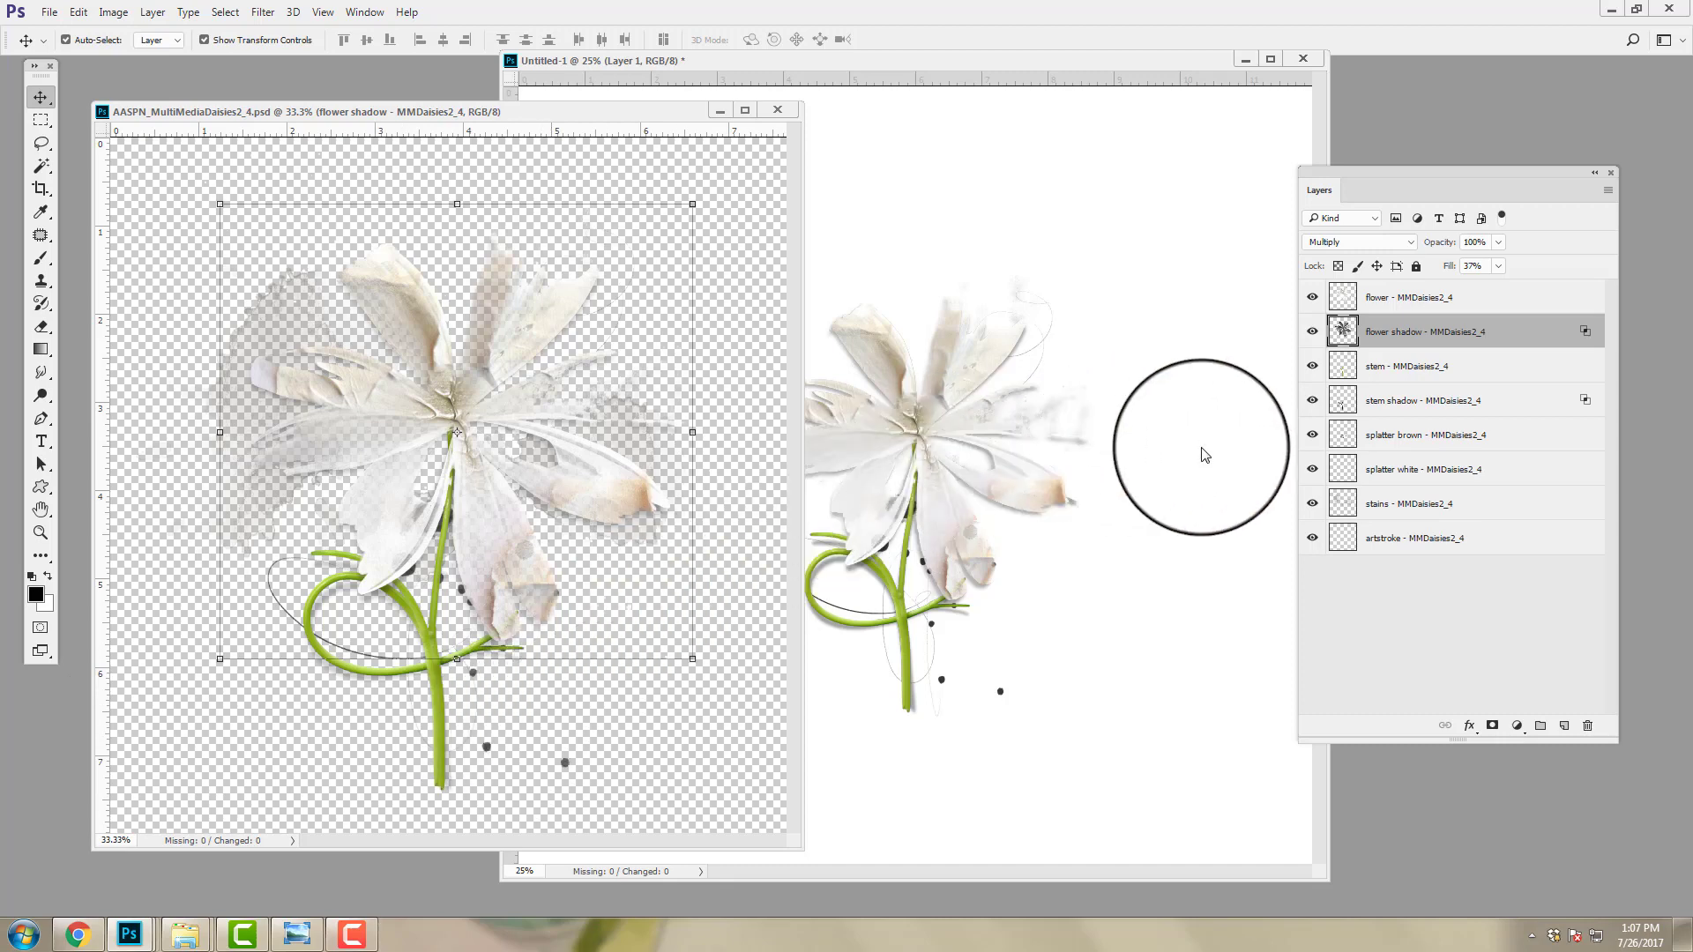
Step: Select the artstroke, stains and splatter white layers of the PSD one by one to examine its components
left_click(1410, 541)
left_click(1408, 504)
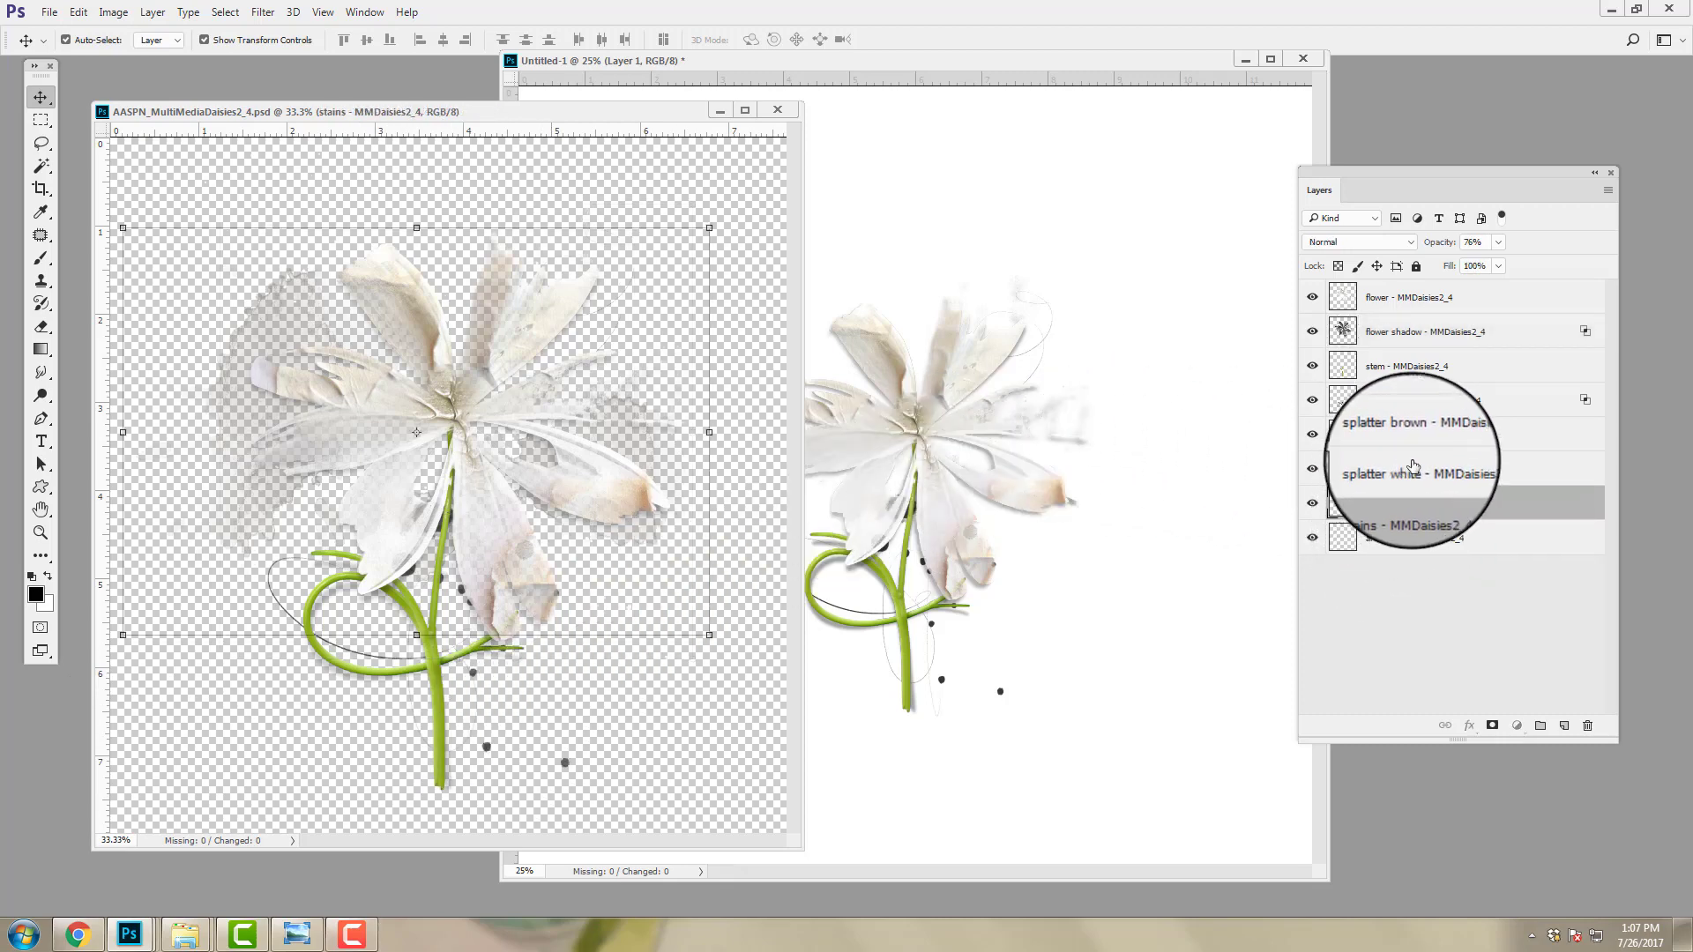
left_click(1412, 475)
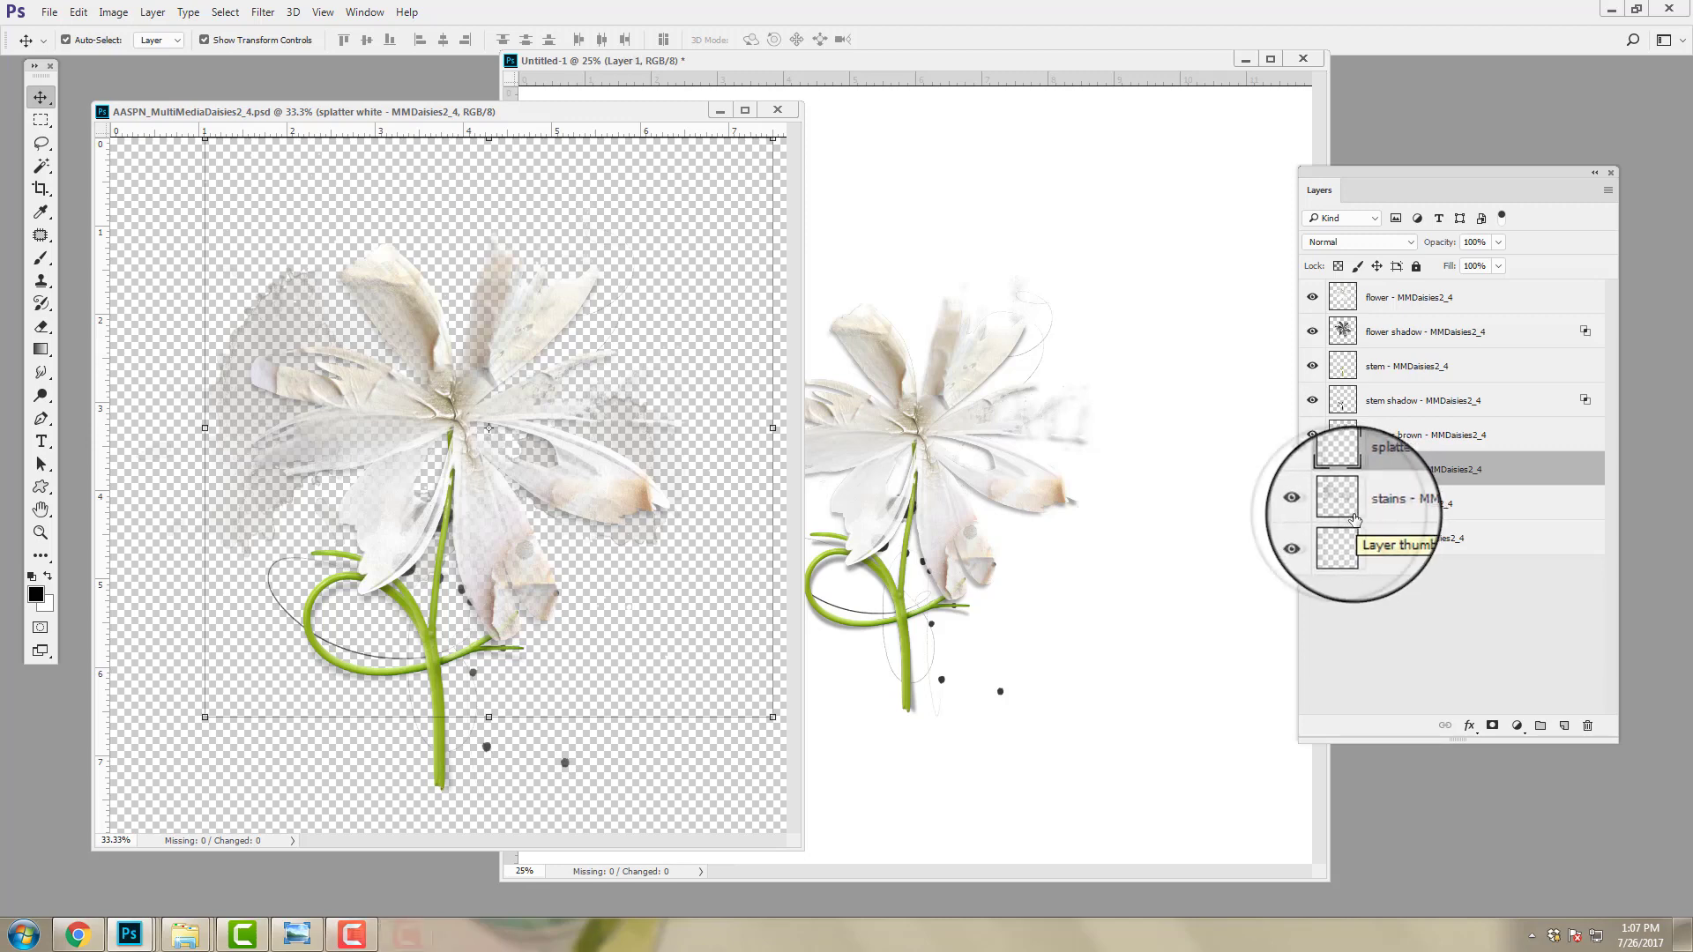
Step: Delete the flattened daisy layer from the Untitled-1 document, leaving only the Background
left_click(1000, 489)
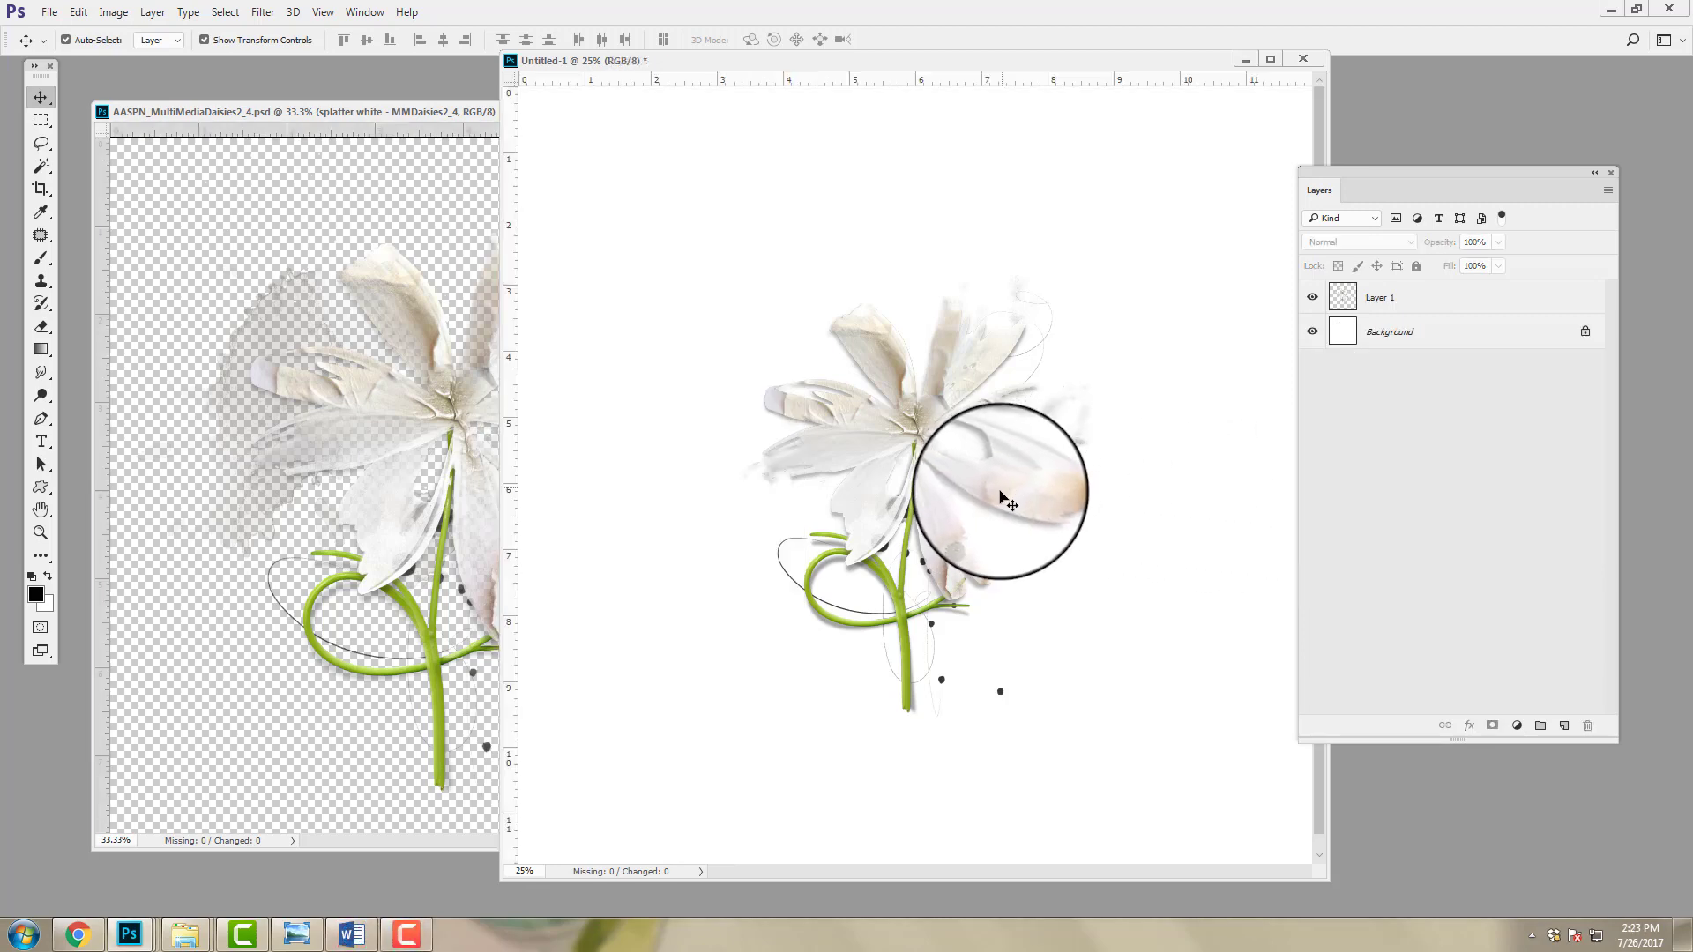
left_click_drag(1373, 293, 1412, 323)
left_click_drag(1540, 554, 1587, 725)
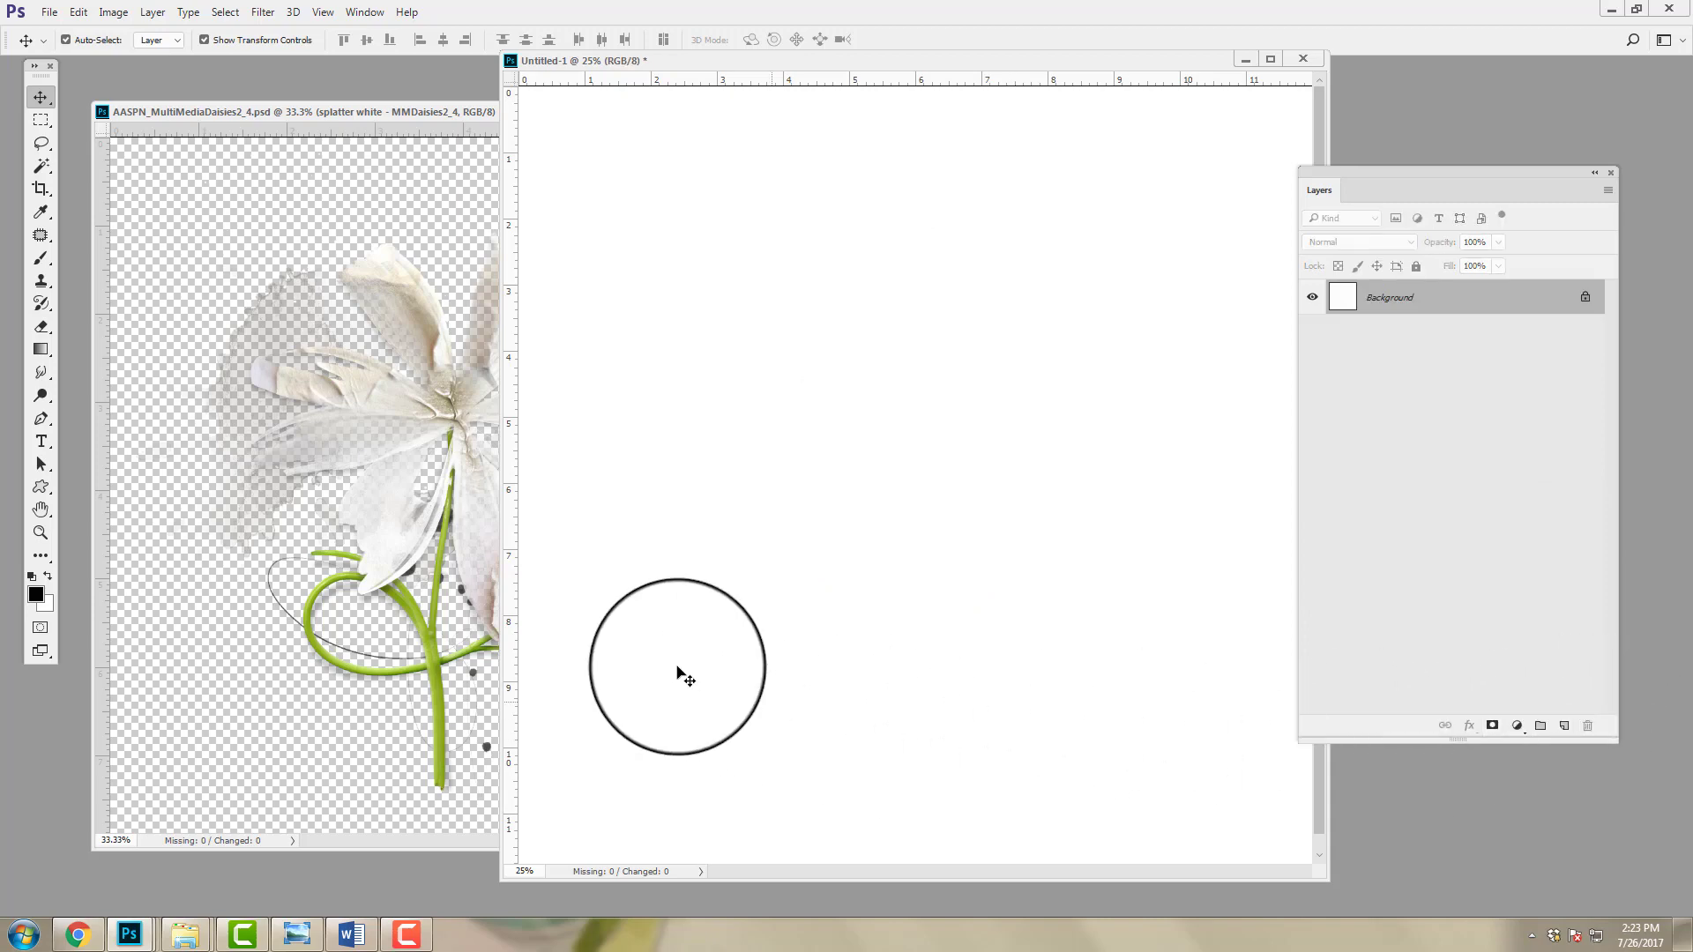
Step: Copy all layers of AASPN_MultiMediaDaisies2_4.psd, from flower down to artstroke, into Untitled-1 and close the PSD
left_click(358, 401)
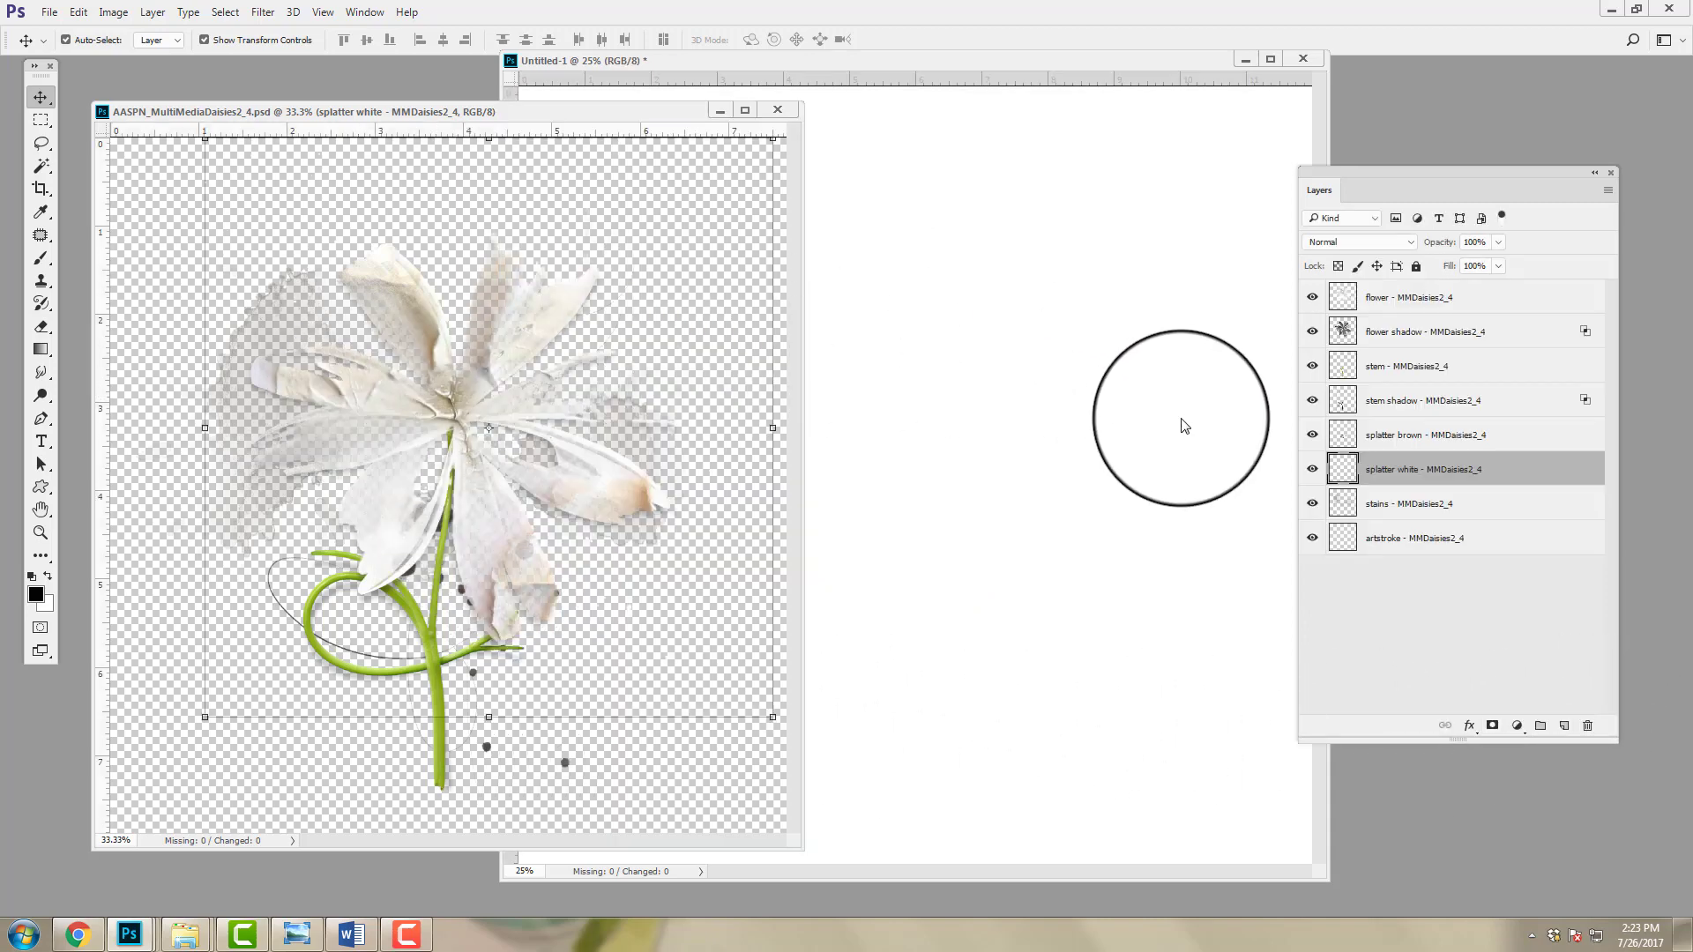
left_click(1377, 299)
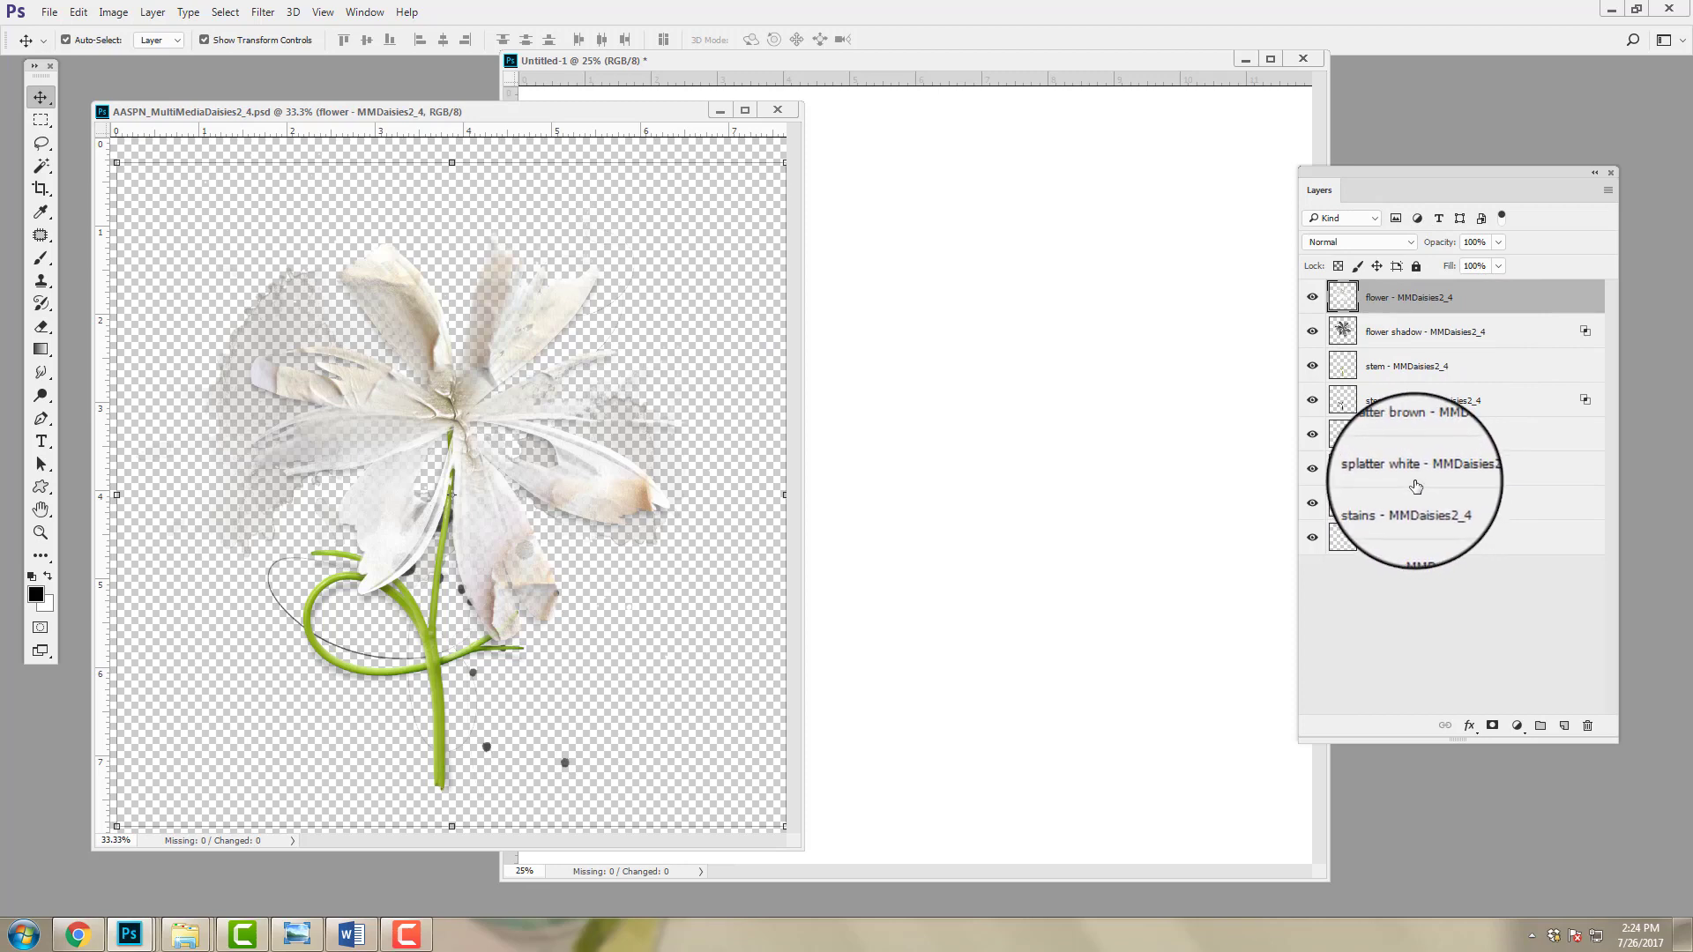
left_click(1409, 539, "shift")
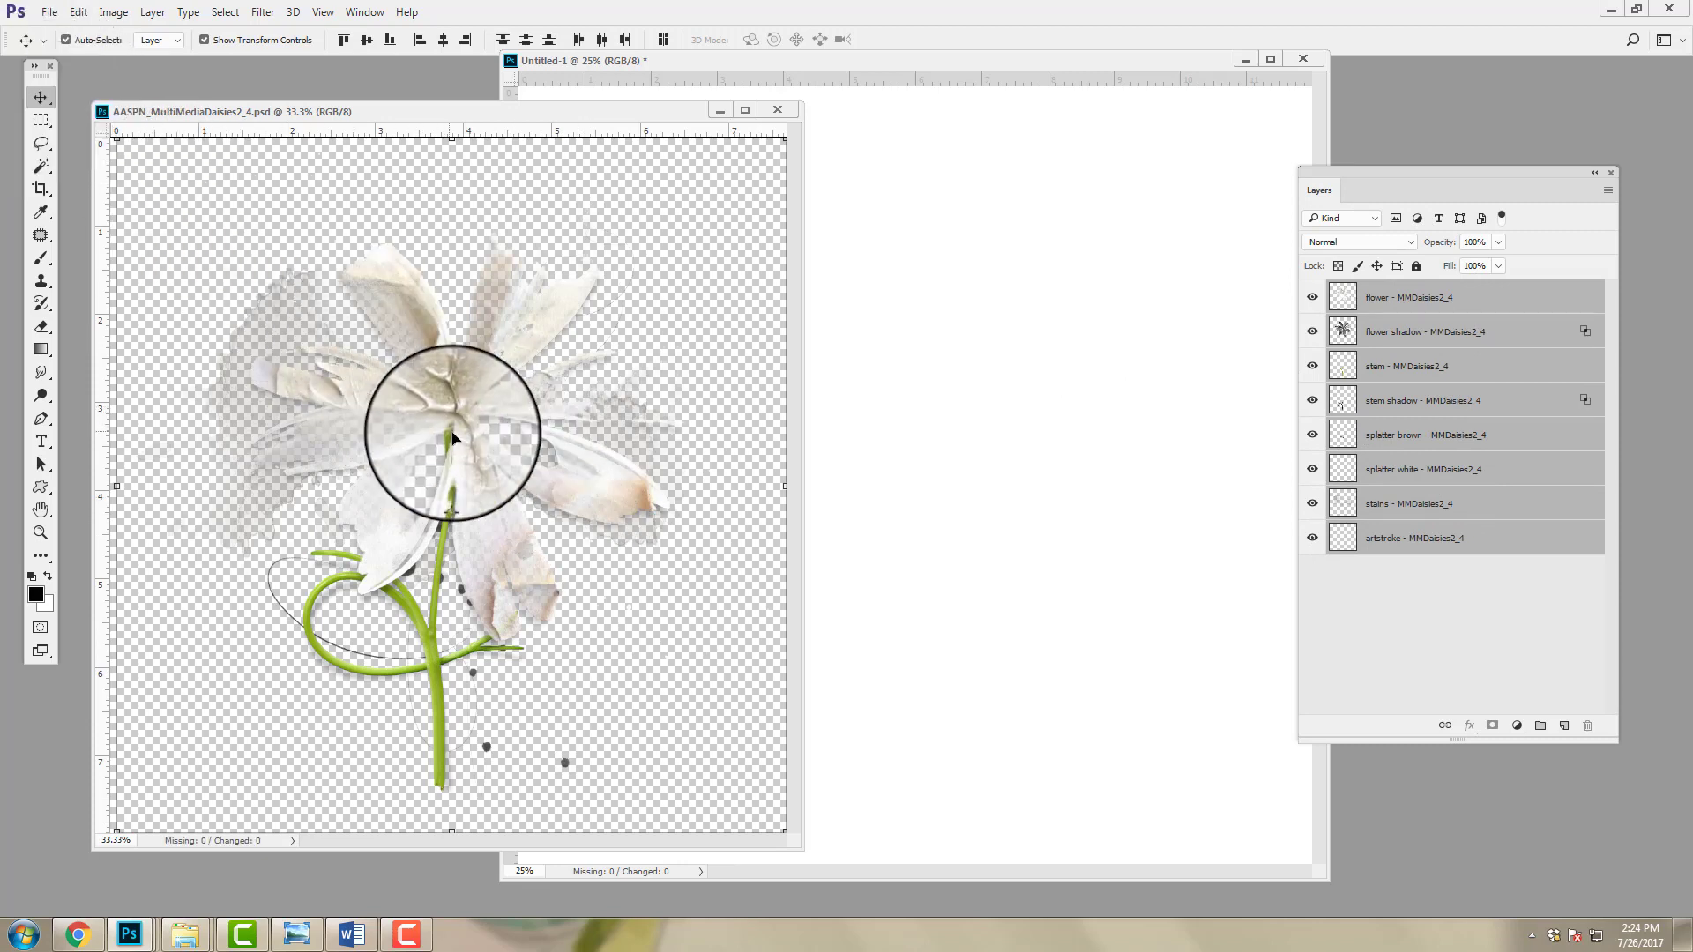
left_click_drag(568, 395, 960, 388)
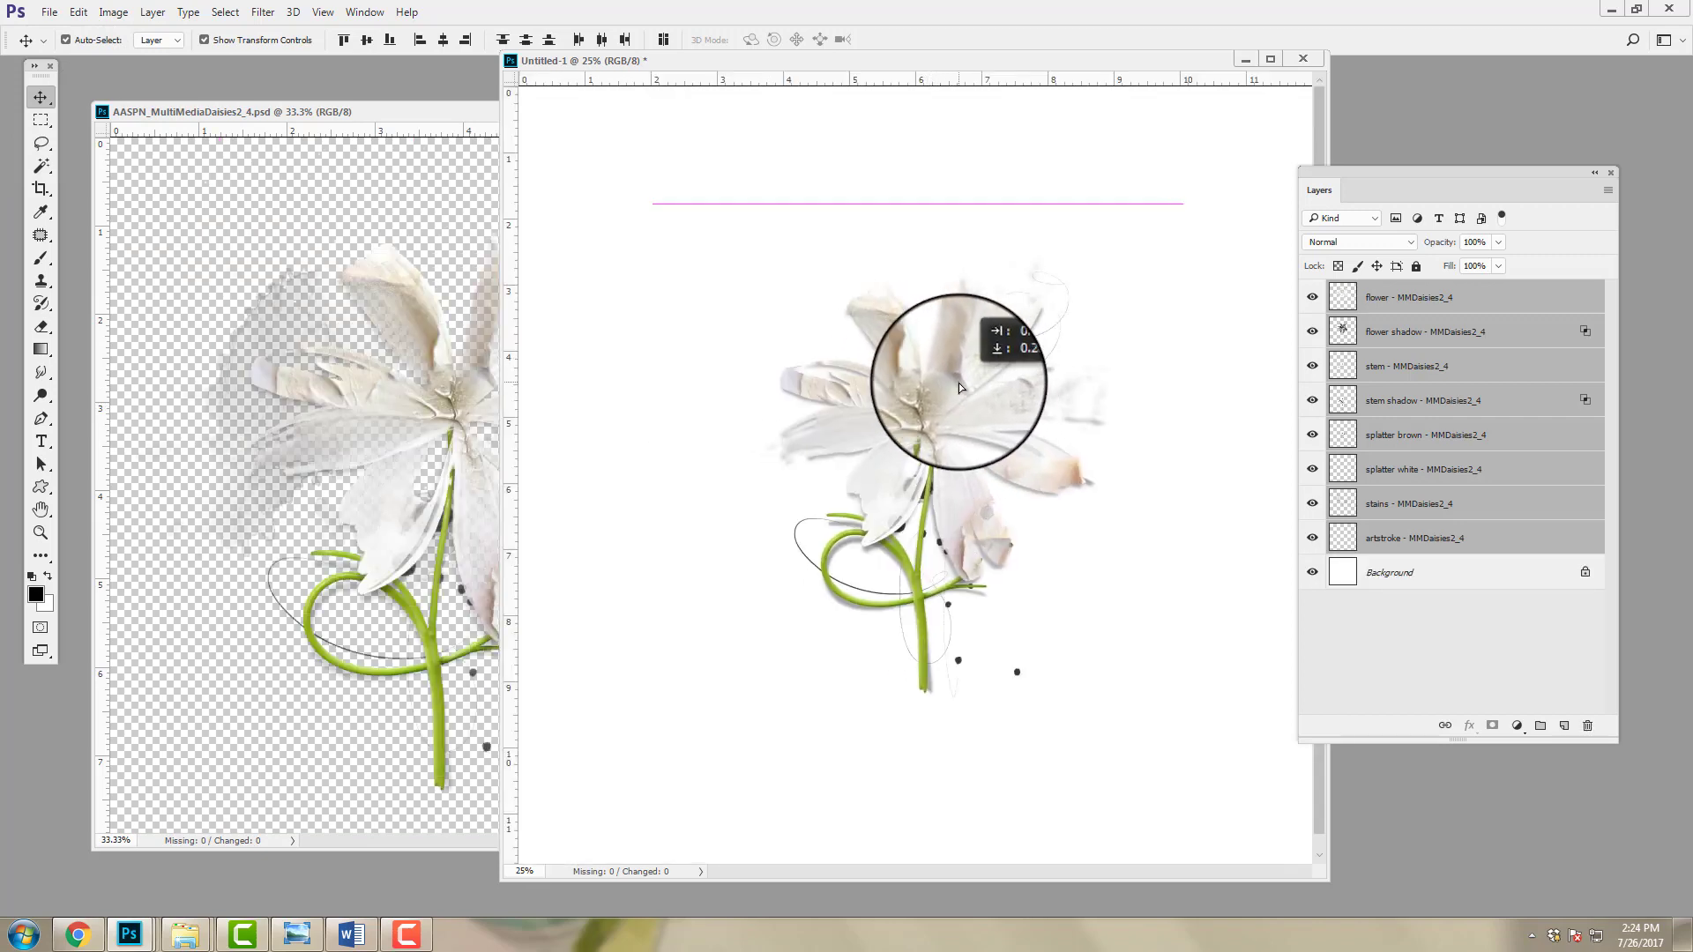
left_click(381, 331)
left_click(779, 111)
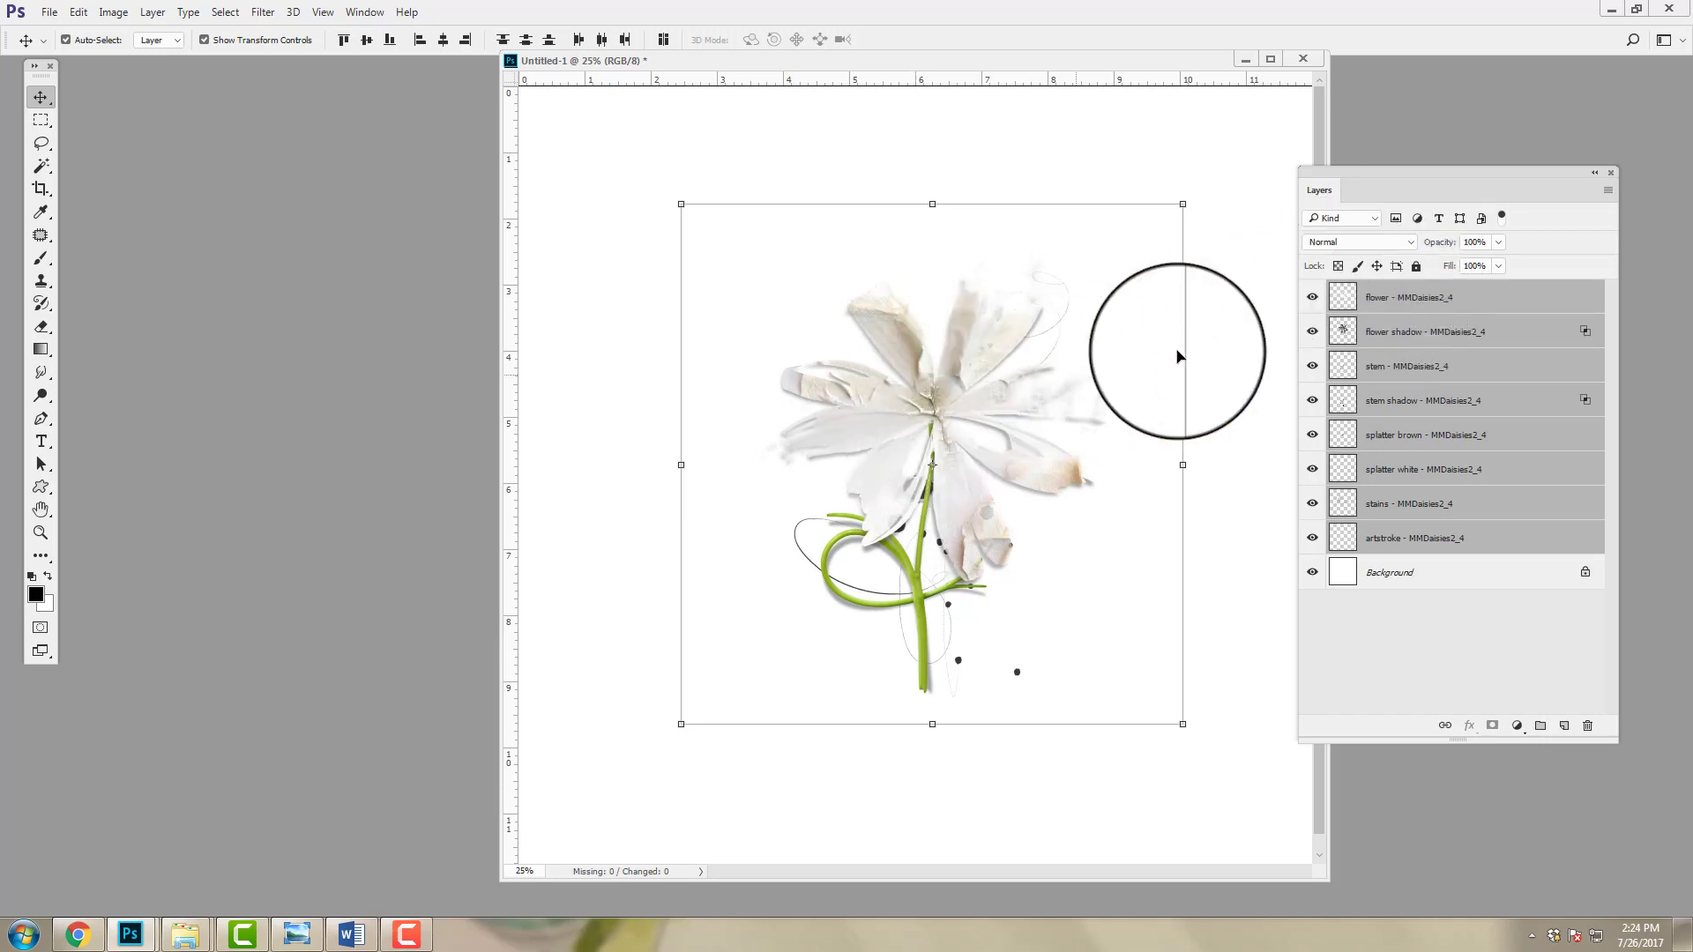
Step: Hide and show the flower and flower shadow layers to examine what each contributes to the daisy
left_click(1380, 296)
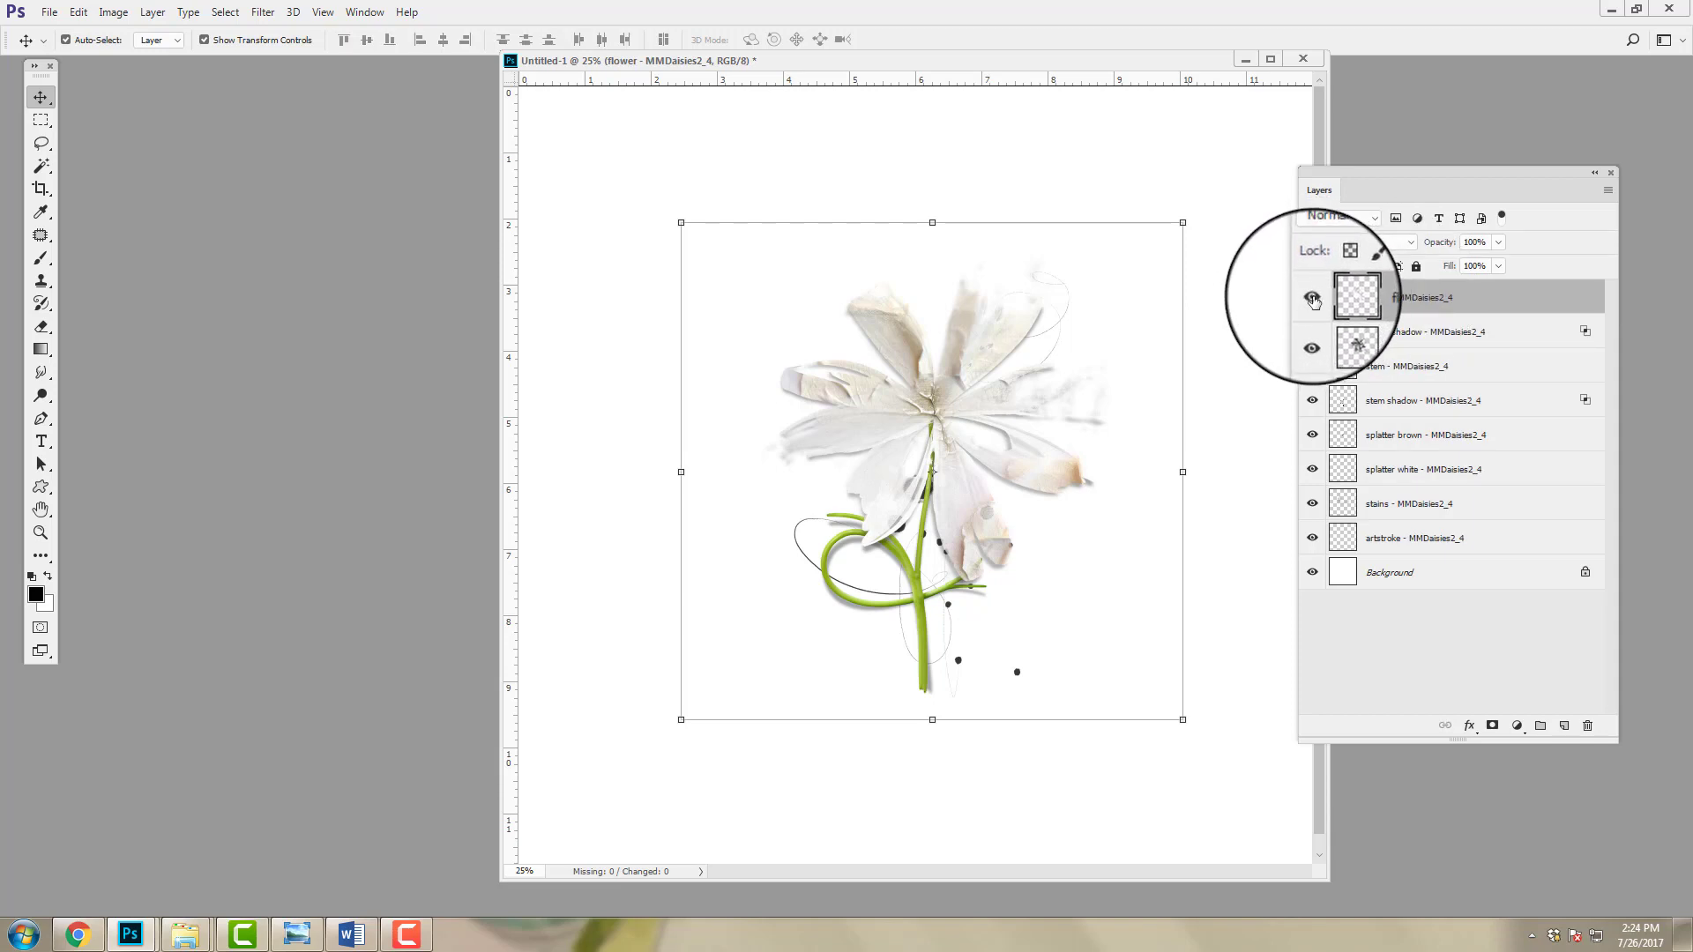
left_click(1312, 302)
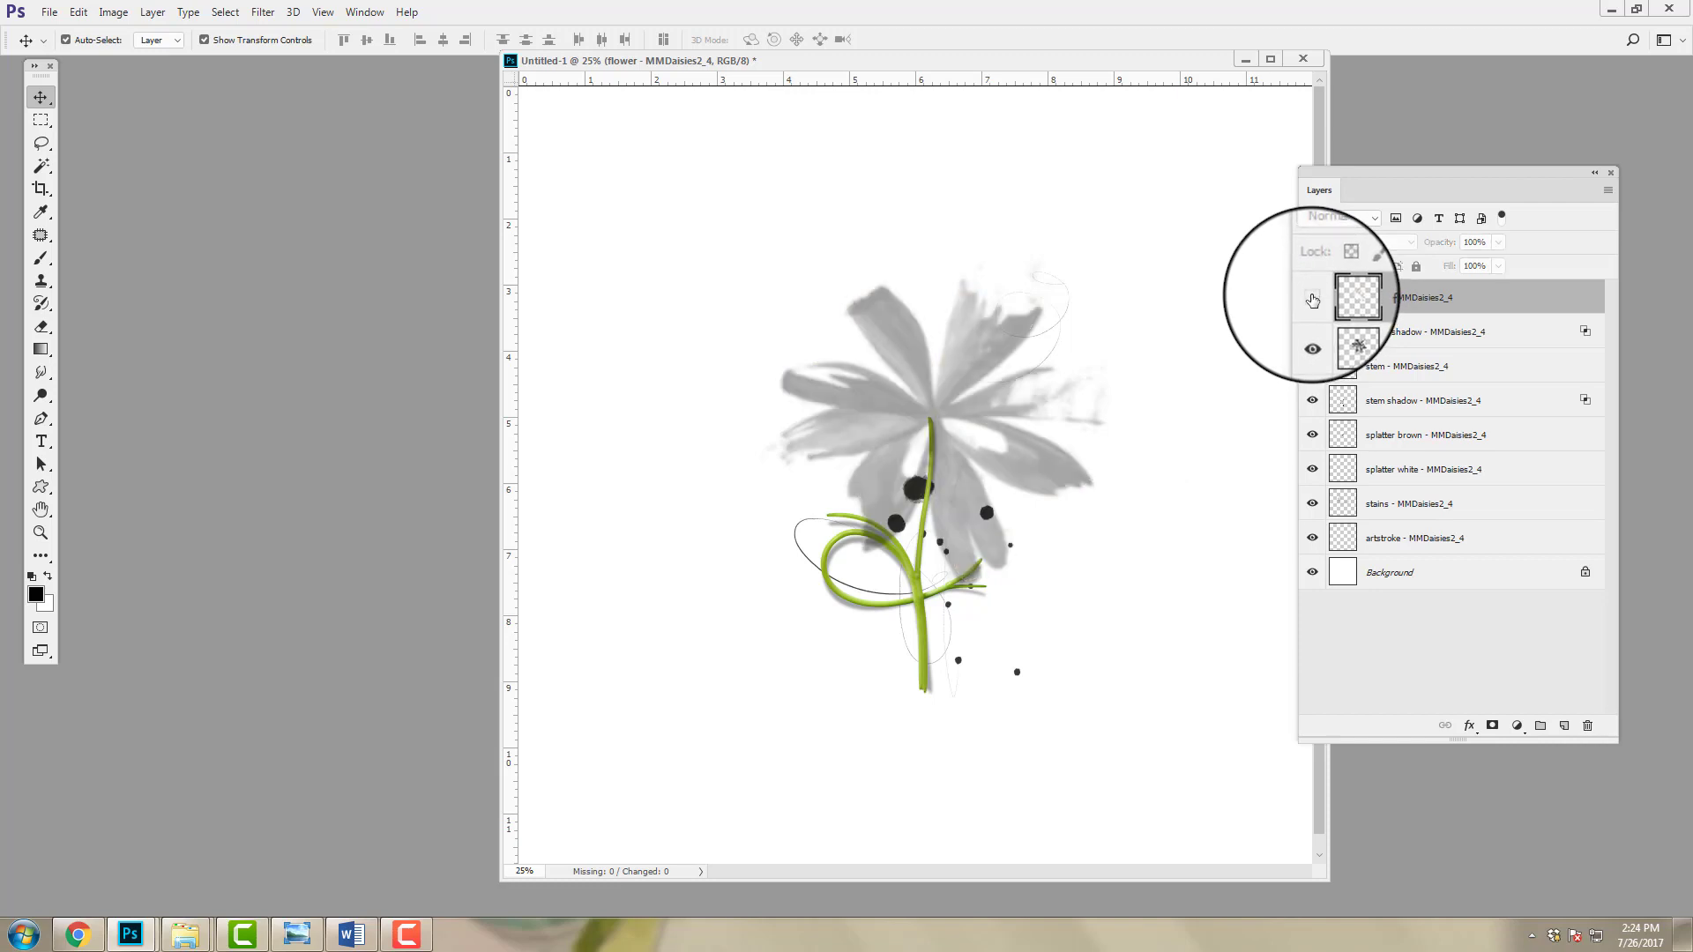
left_click(1312, 299)
left_click(1312, 331)
left_click(1312, 331)
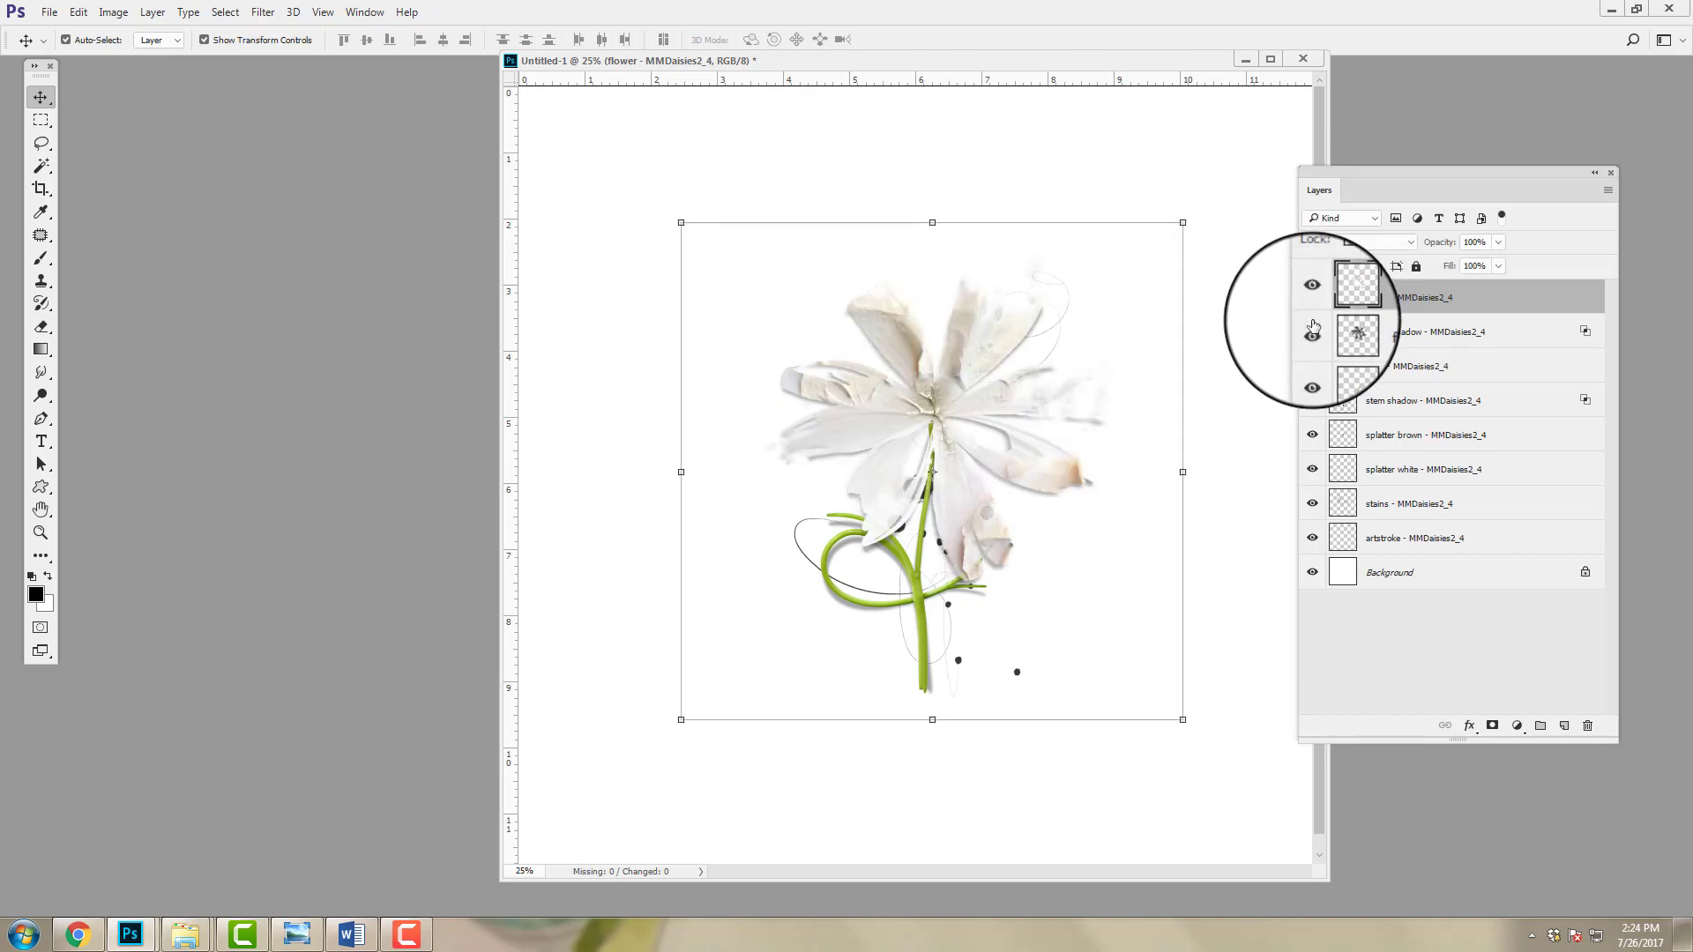
left_click(1312, 300)
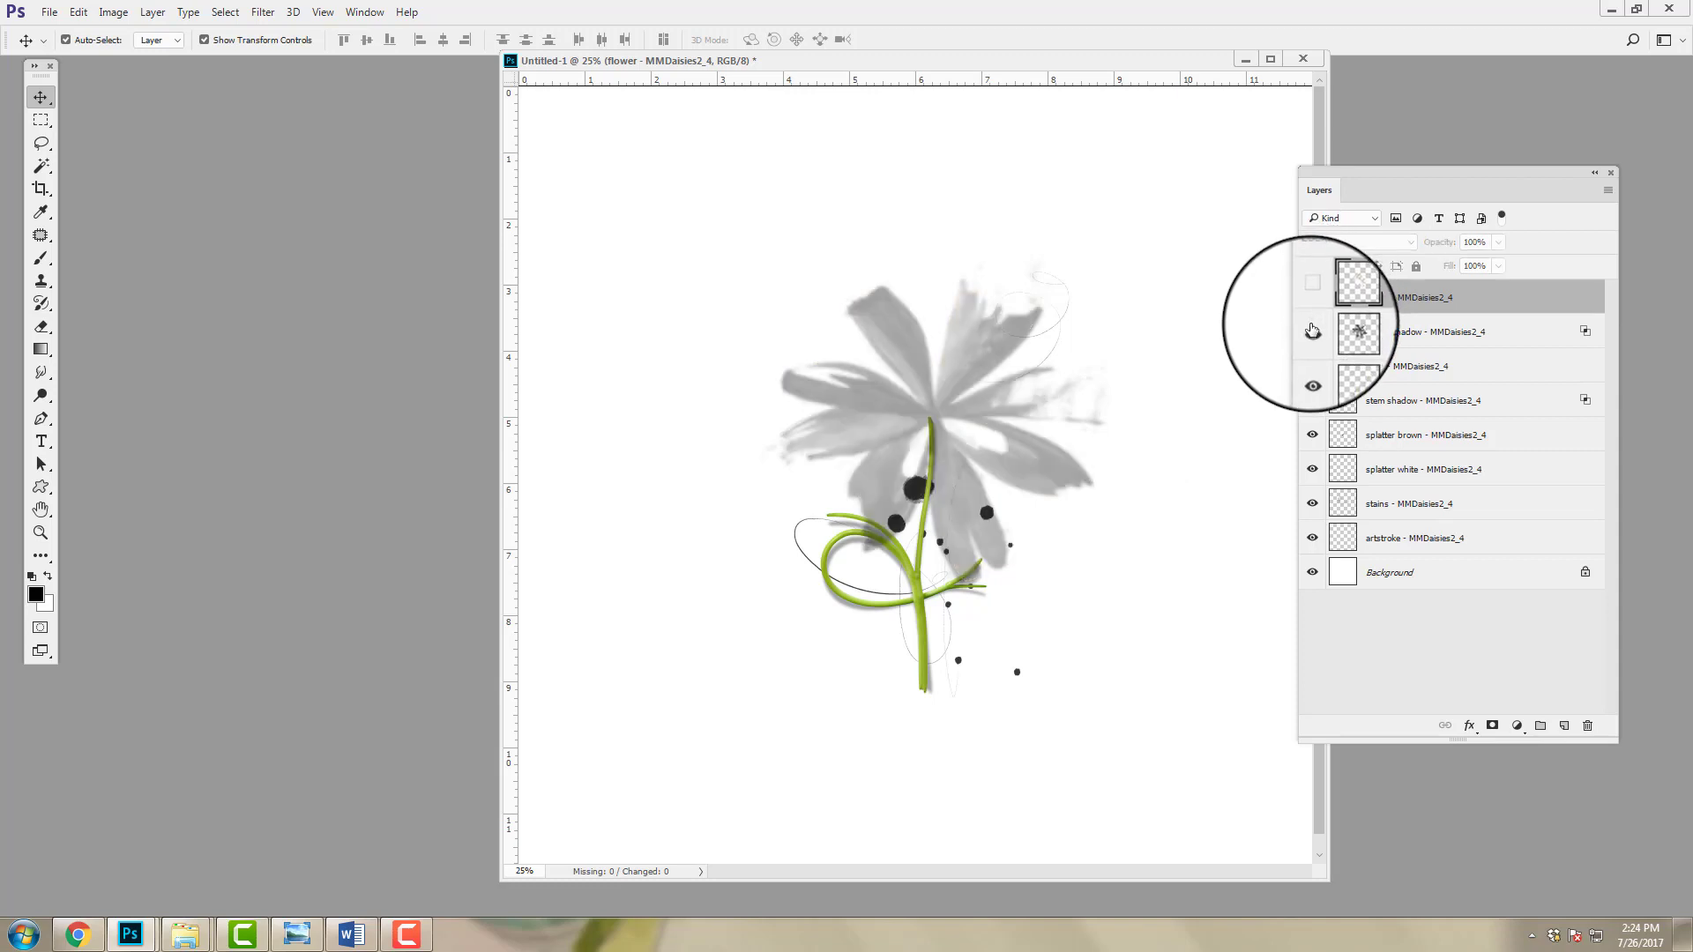
left_click(1313, 331)
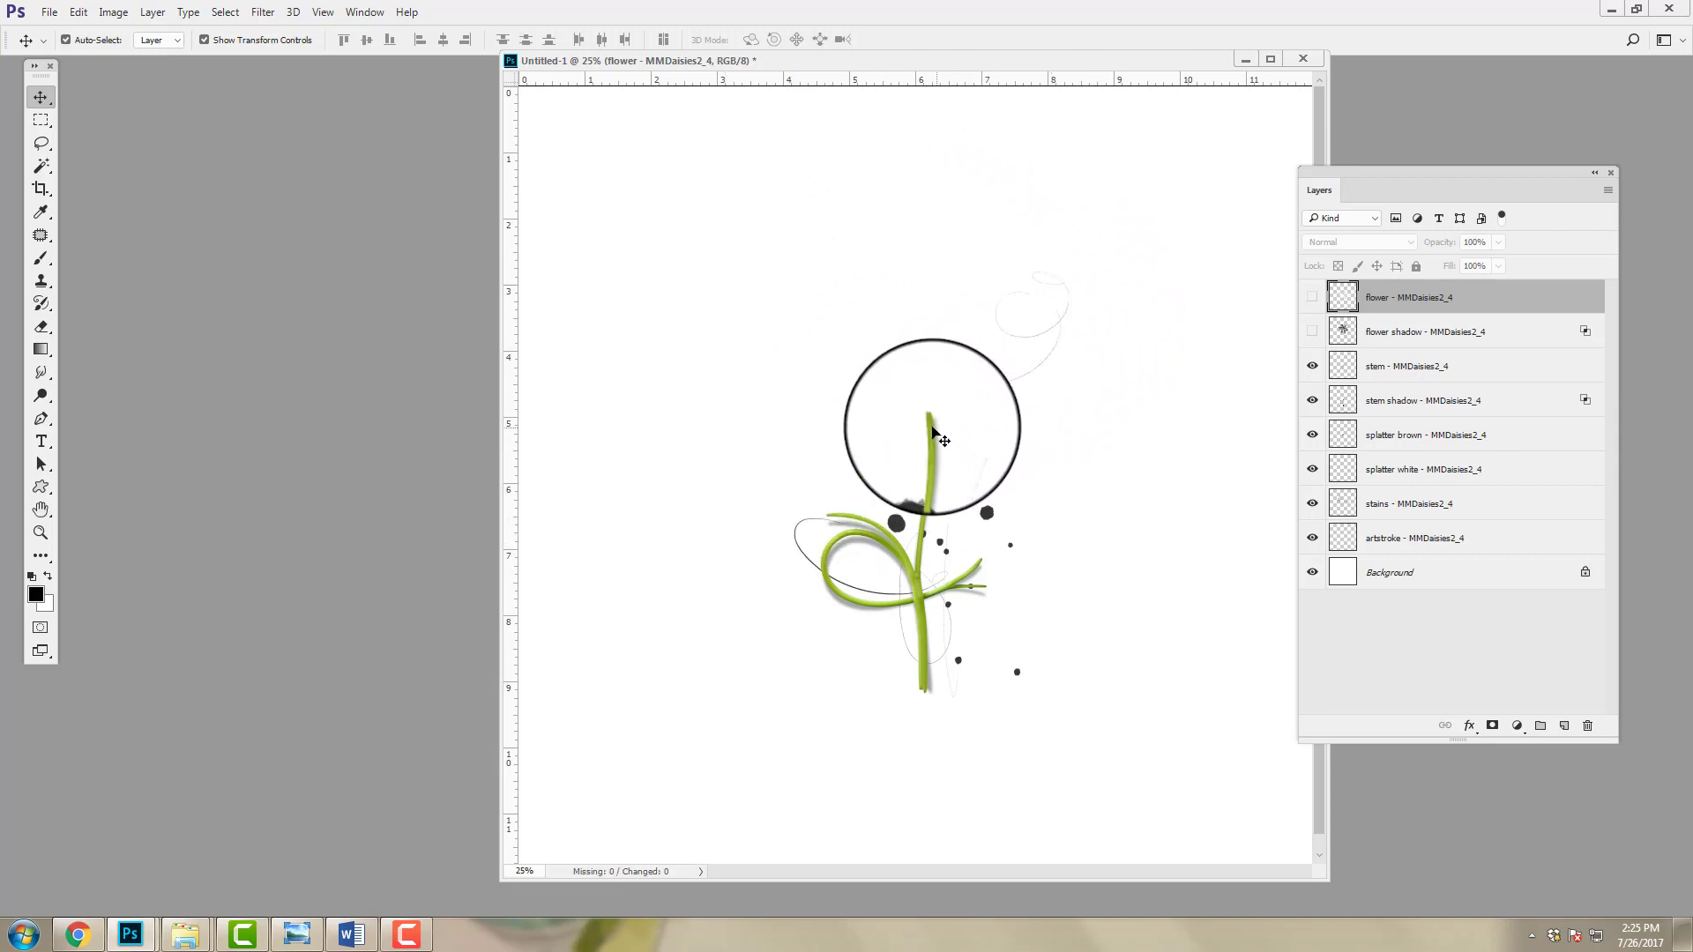
left_click(1312, 297)
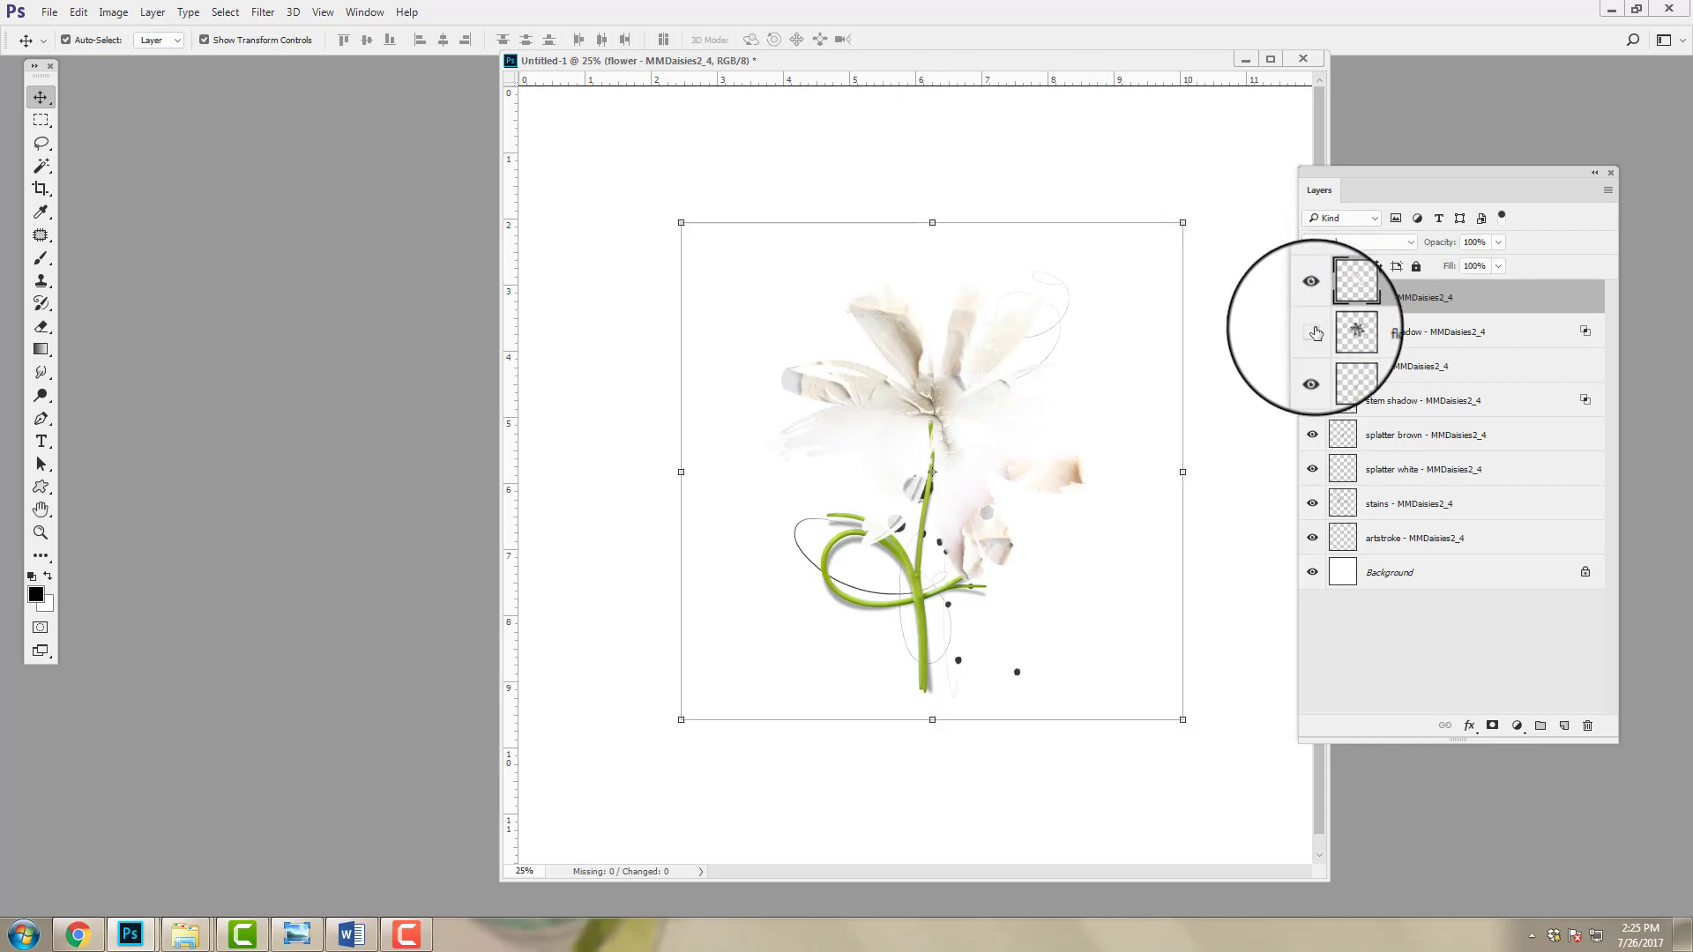
left_click(1312, 331)
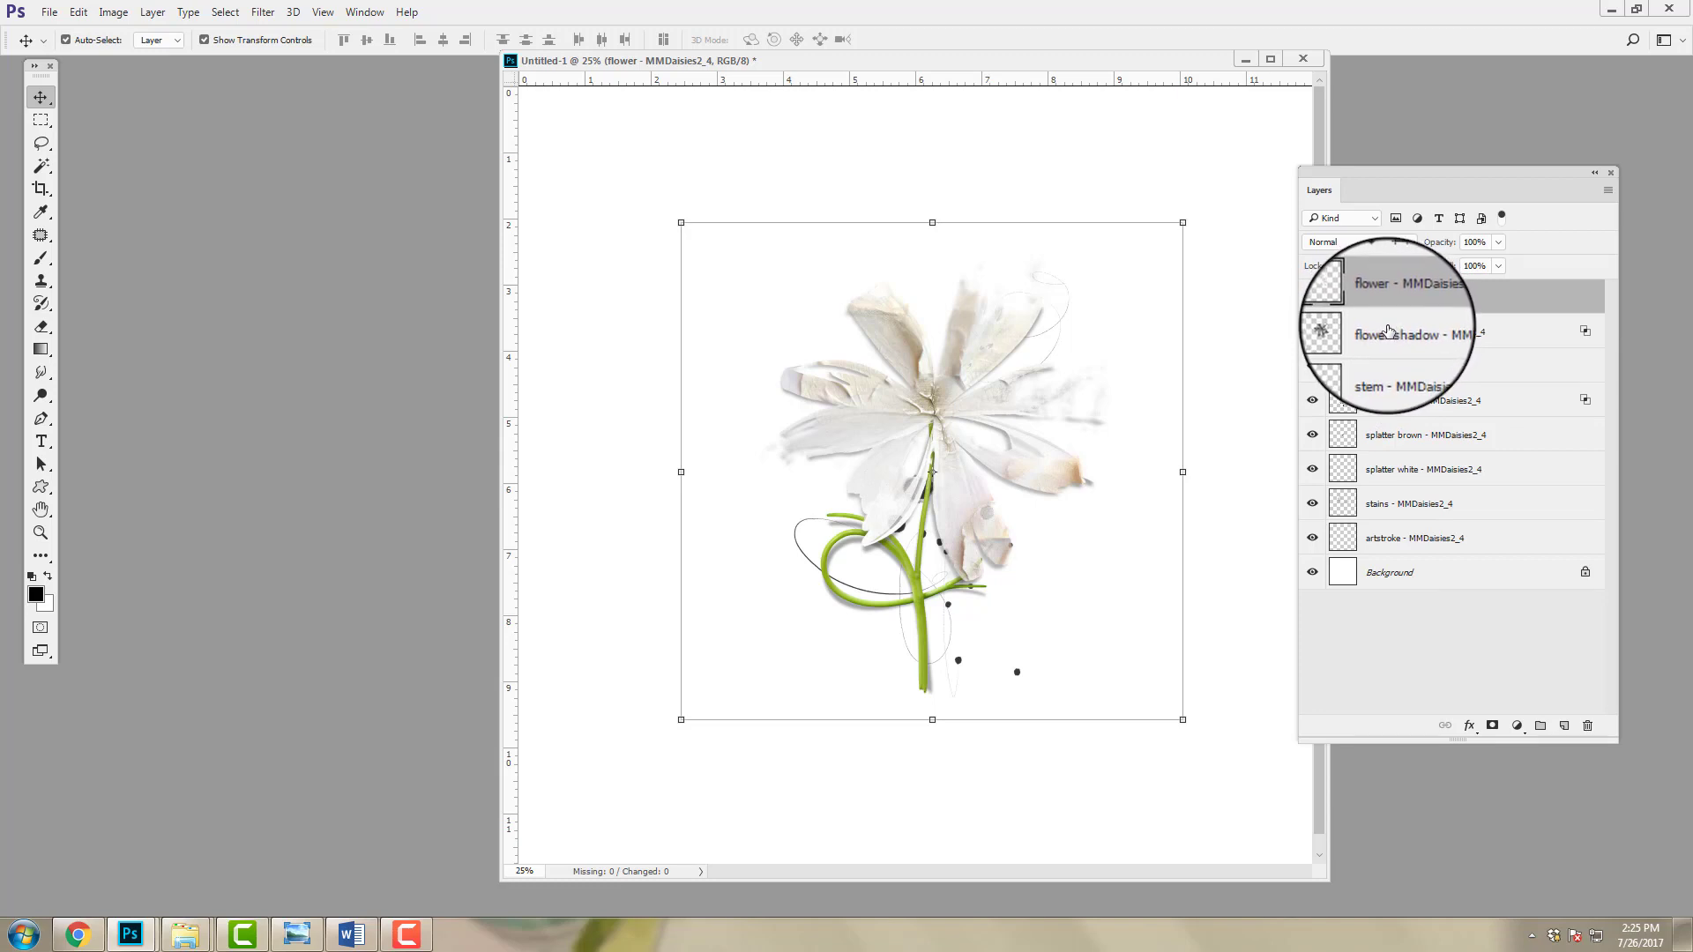
Step: Select the flower shadow layer and toggle its visibility to compare the flower with and without its shadow
left_click_drag(1426, 352, 1488, 386)
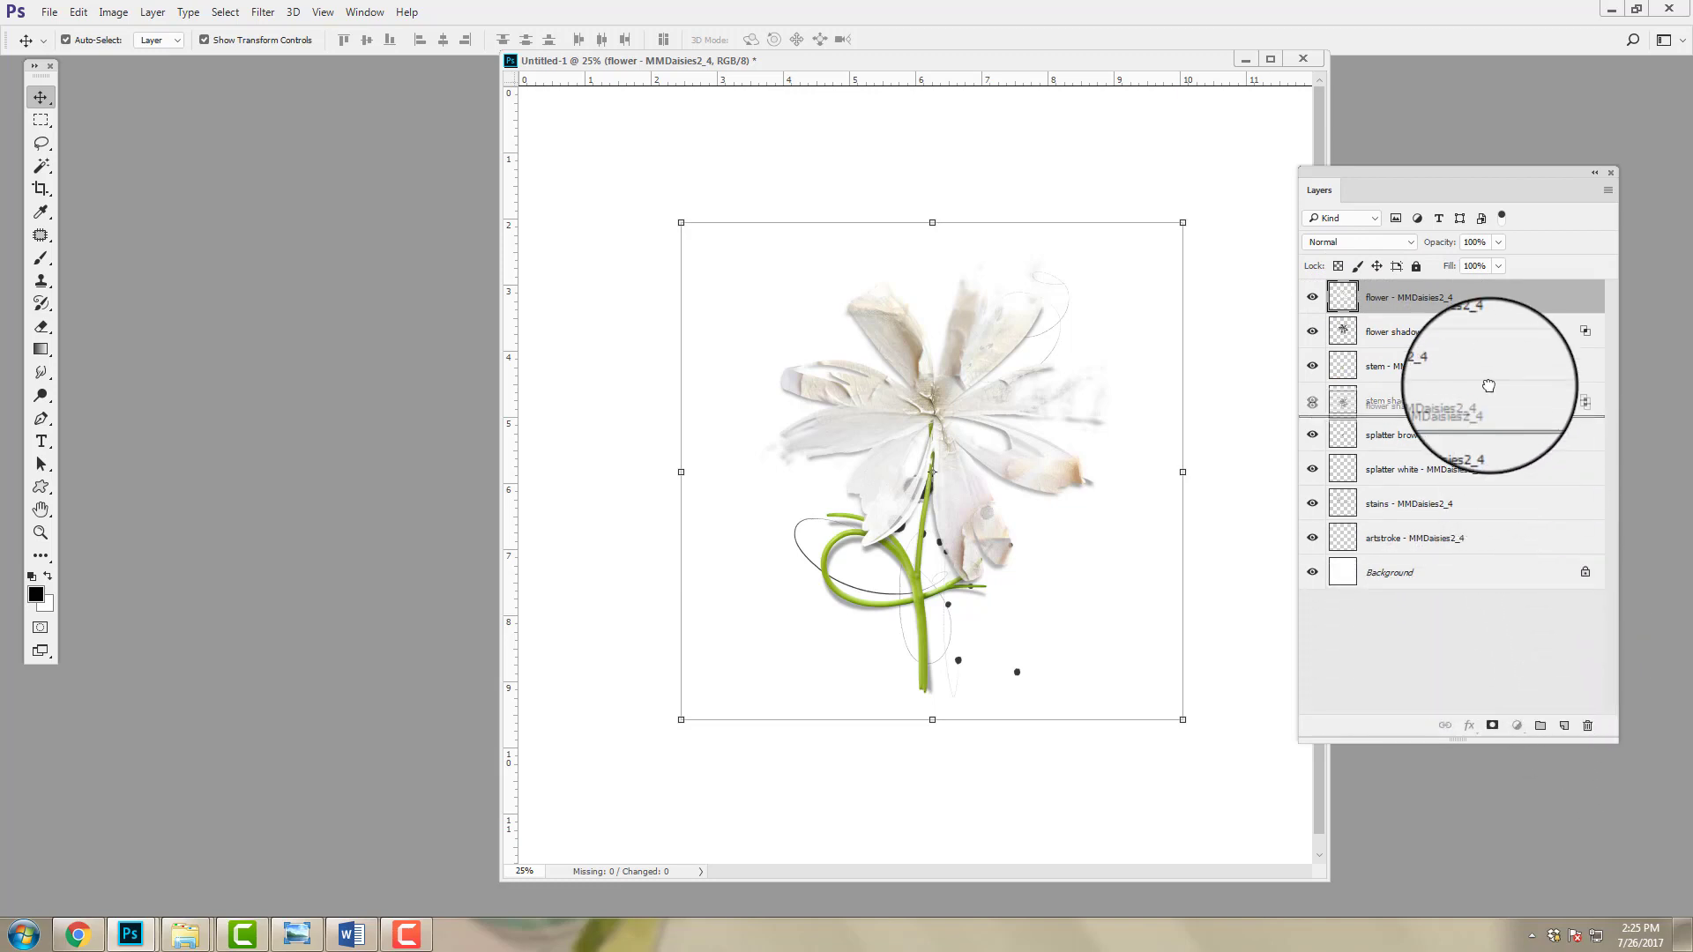
left_click_drag(1475, 322, 1472, 324)
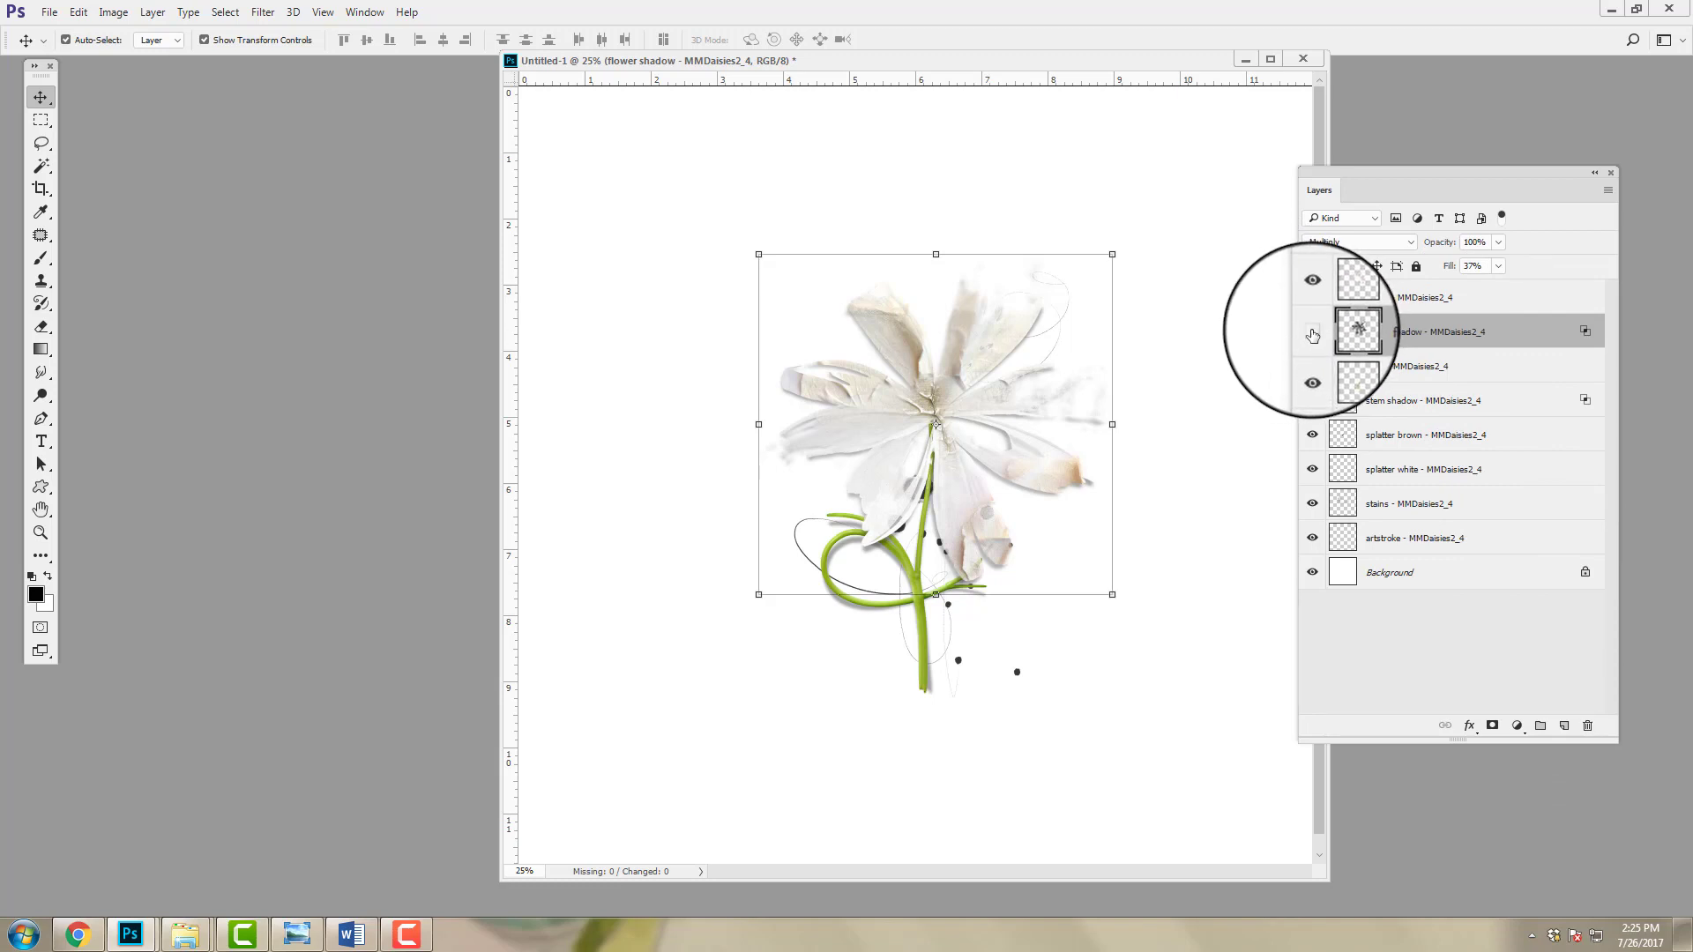
left_click(1312, 335)
left_click(1312, 333)
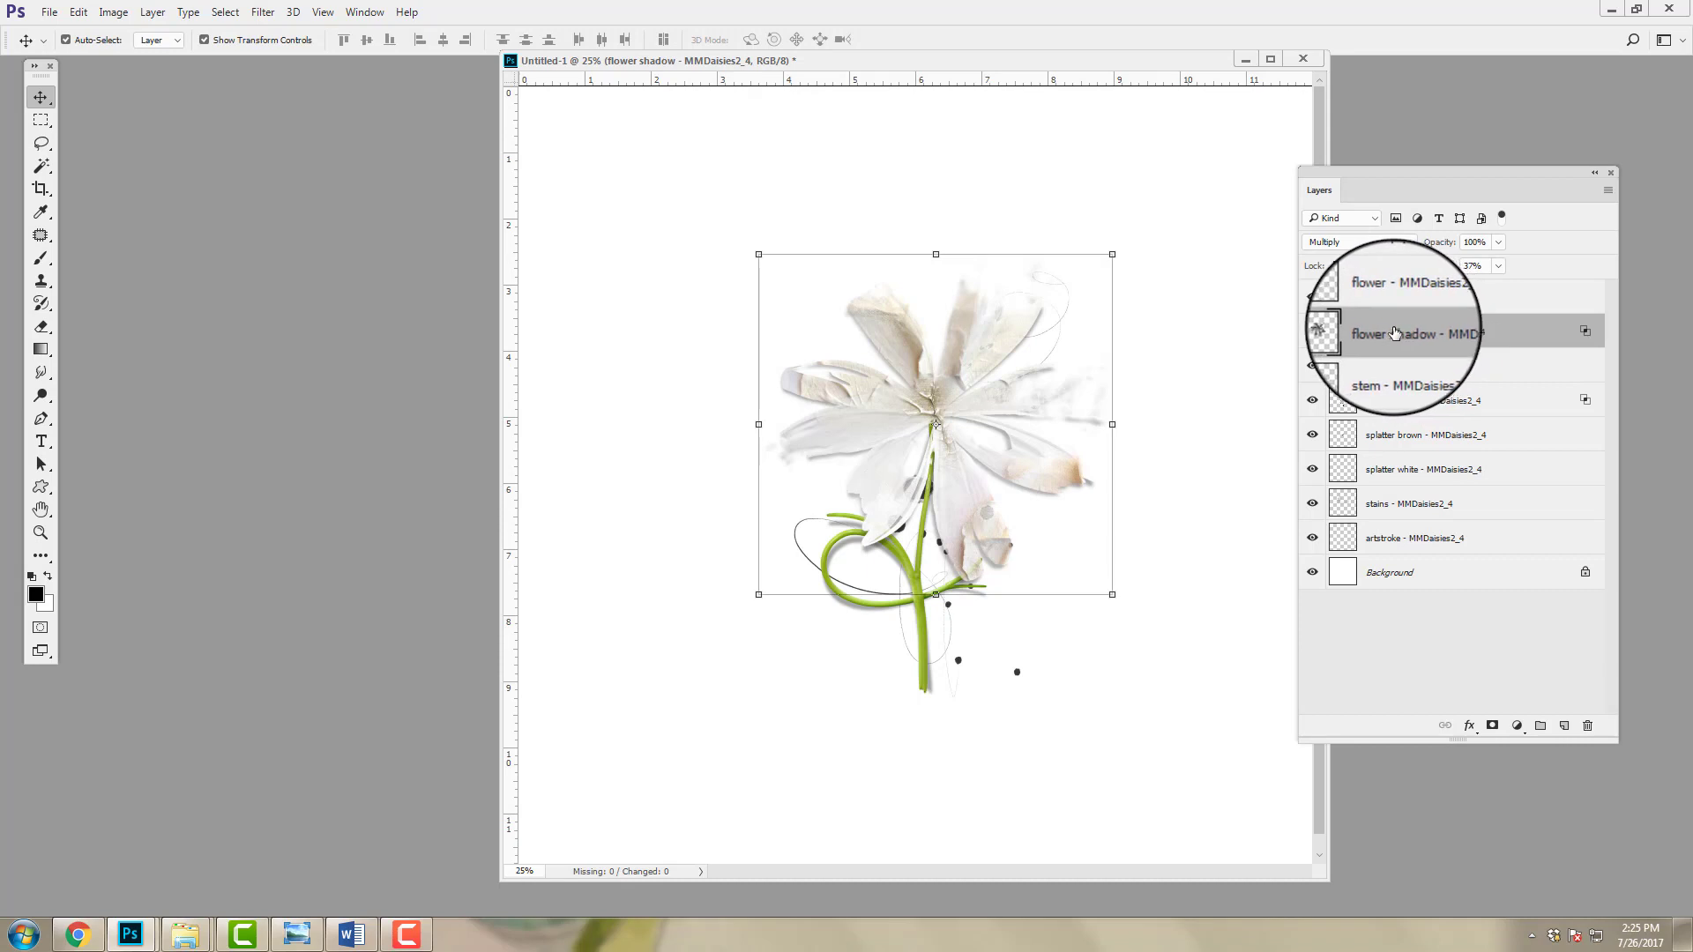
Step: Open AASPN_MultiMediaSpring1_1.psd from the ArtsyFlower Examples folder in Photoshop and float its window beside Untitled-1
mouse_move(186, 933)
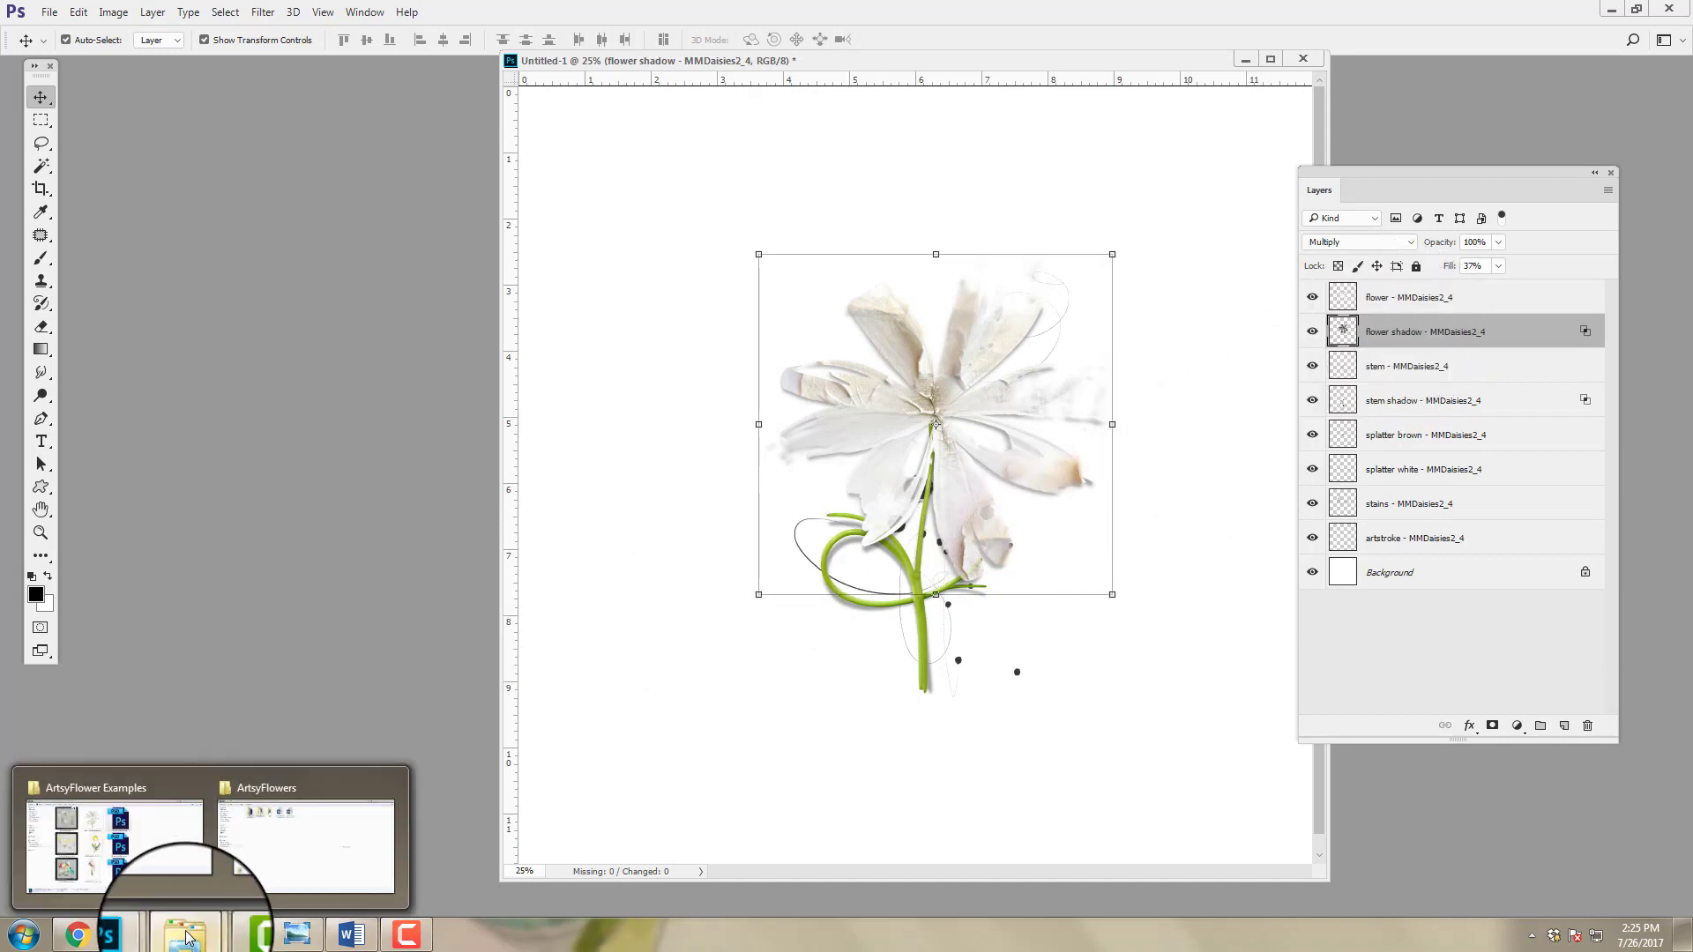
left_click(243, 855)
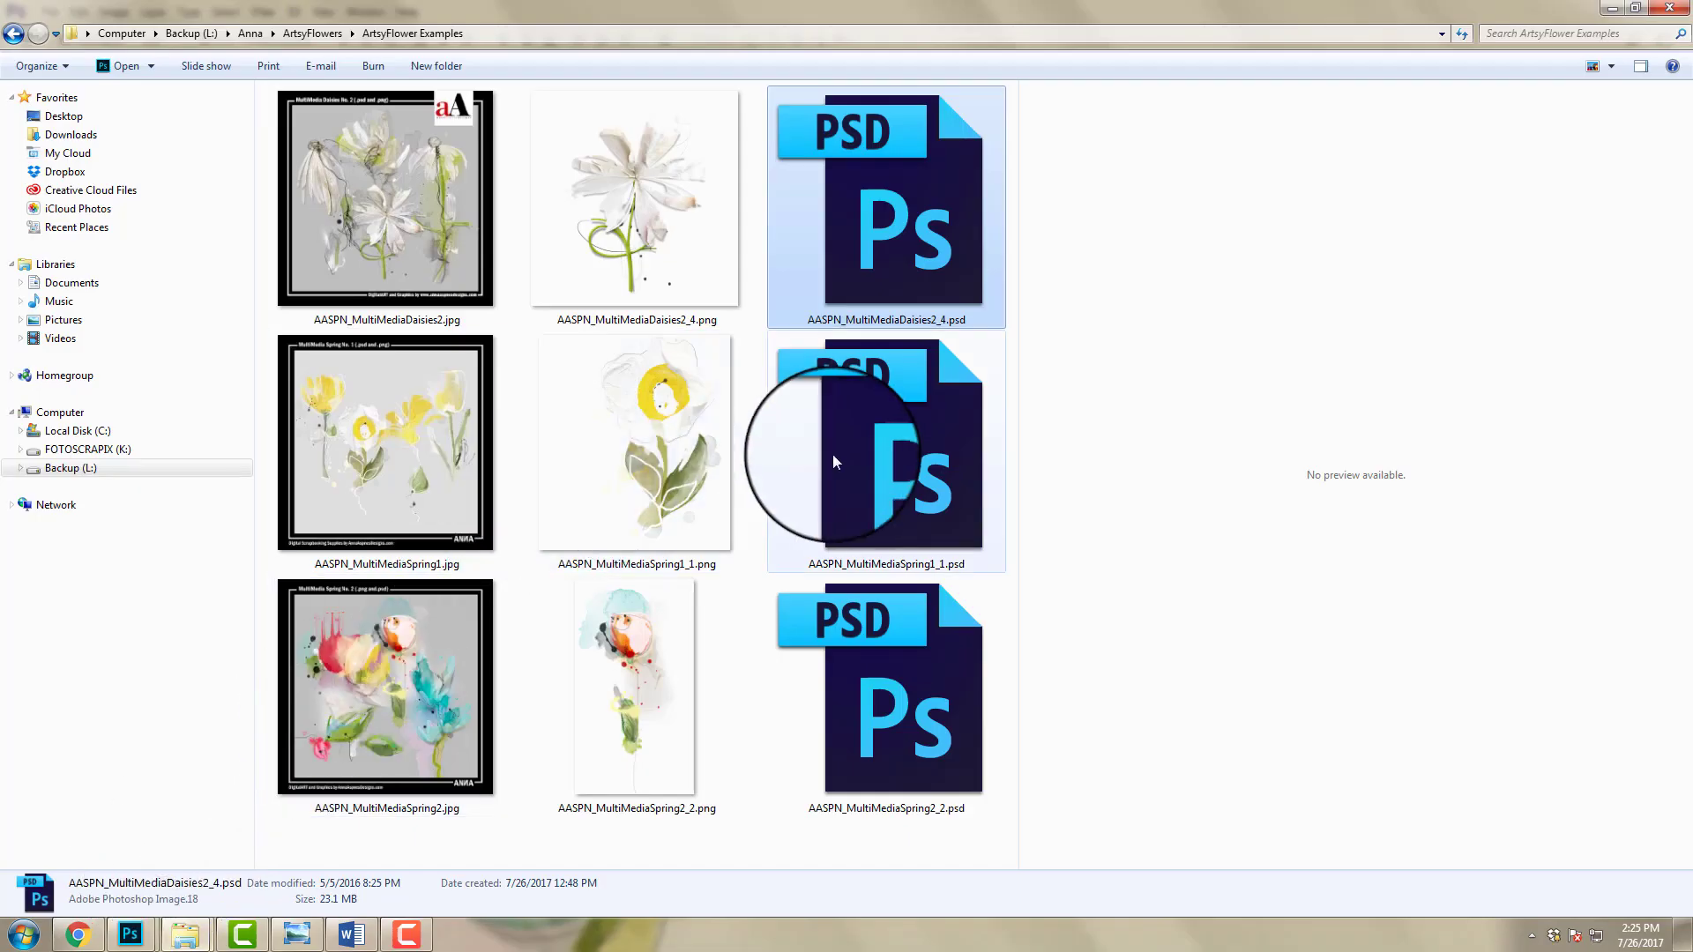
left_click_drag(832, 453, 199, 434)
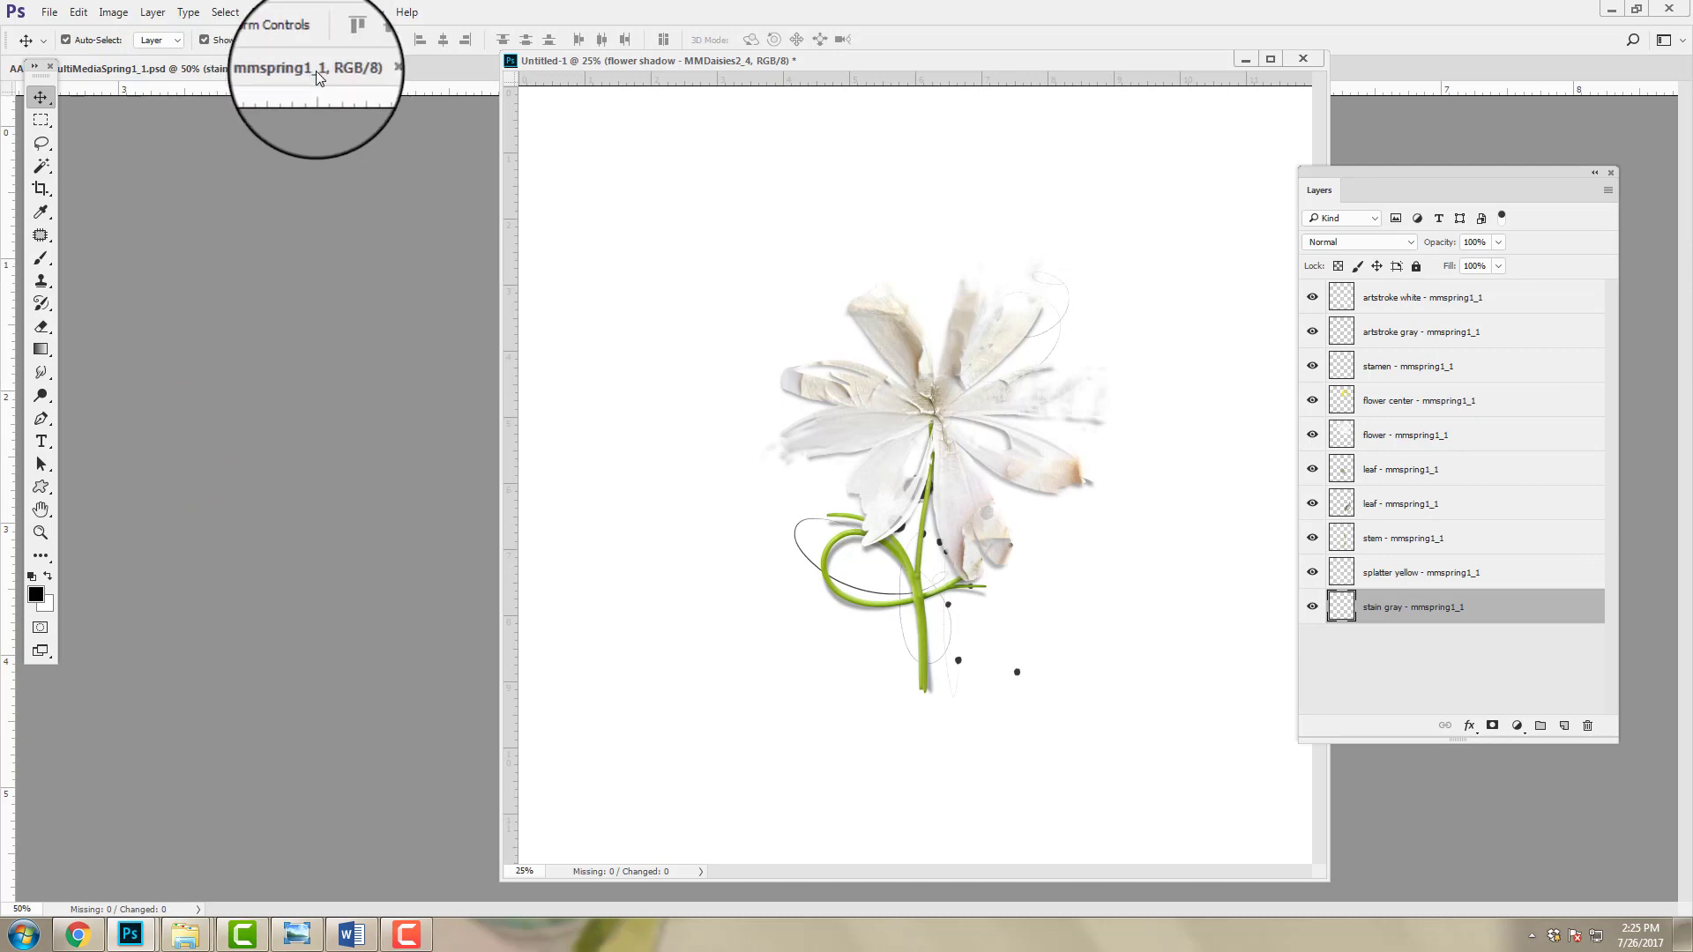
left_click_drag(319, 78, 332, 115)
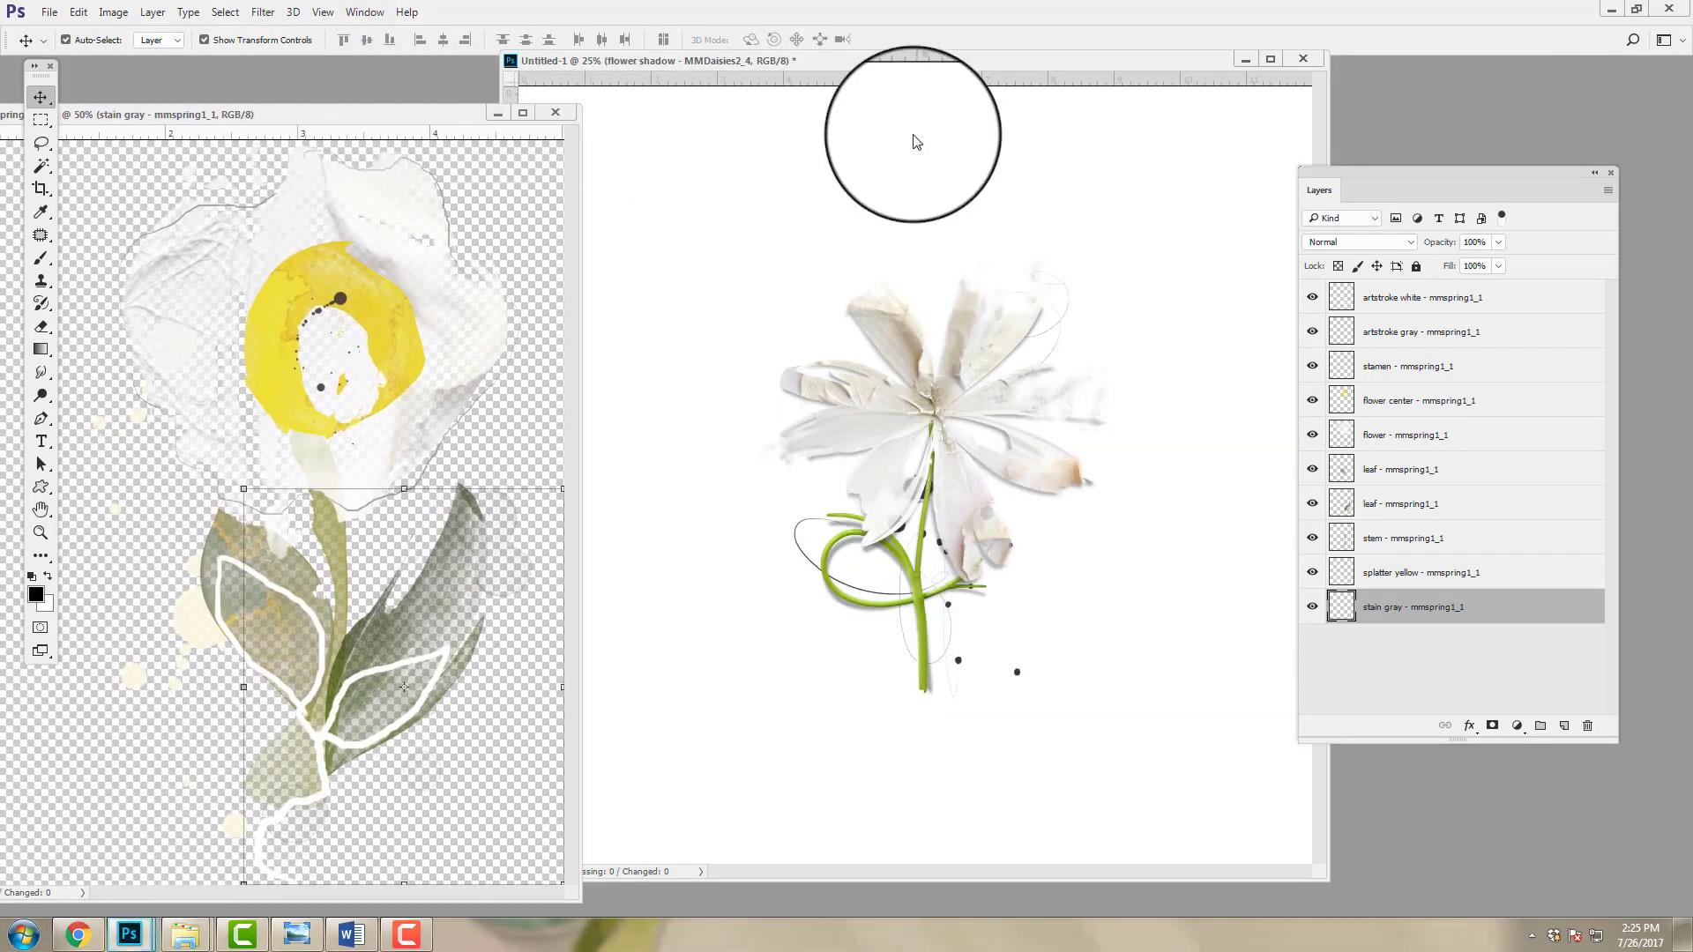
Step: Copy the splatter yellow layer from the MultiMediaSpring1_1 document into Untitled-1
left_click(1420, 572)
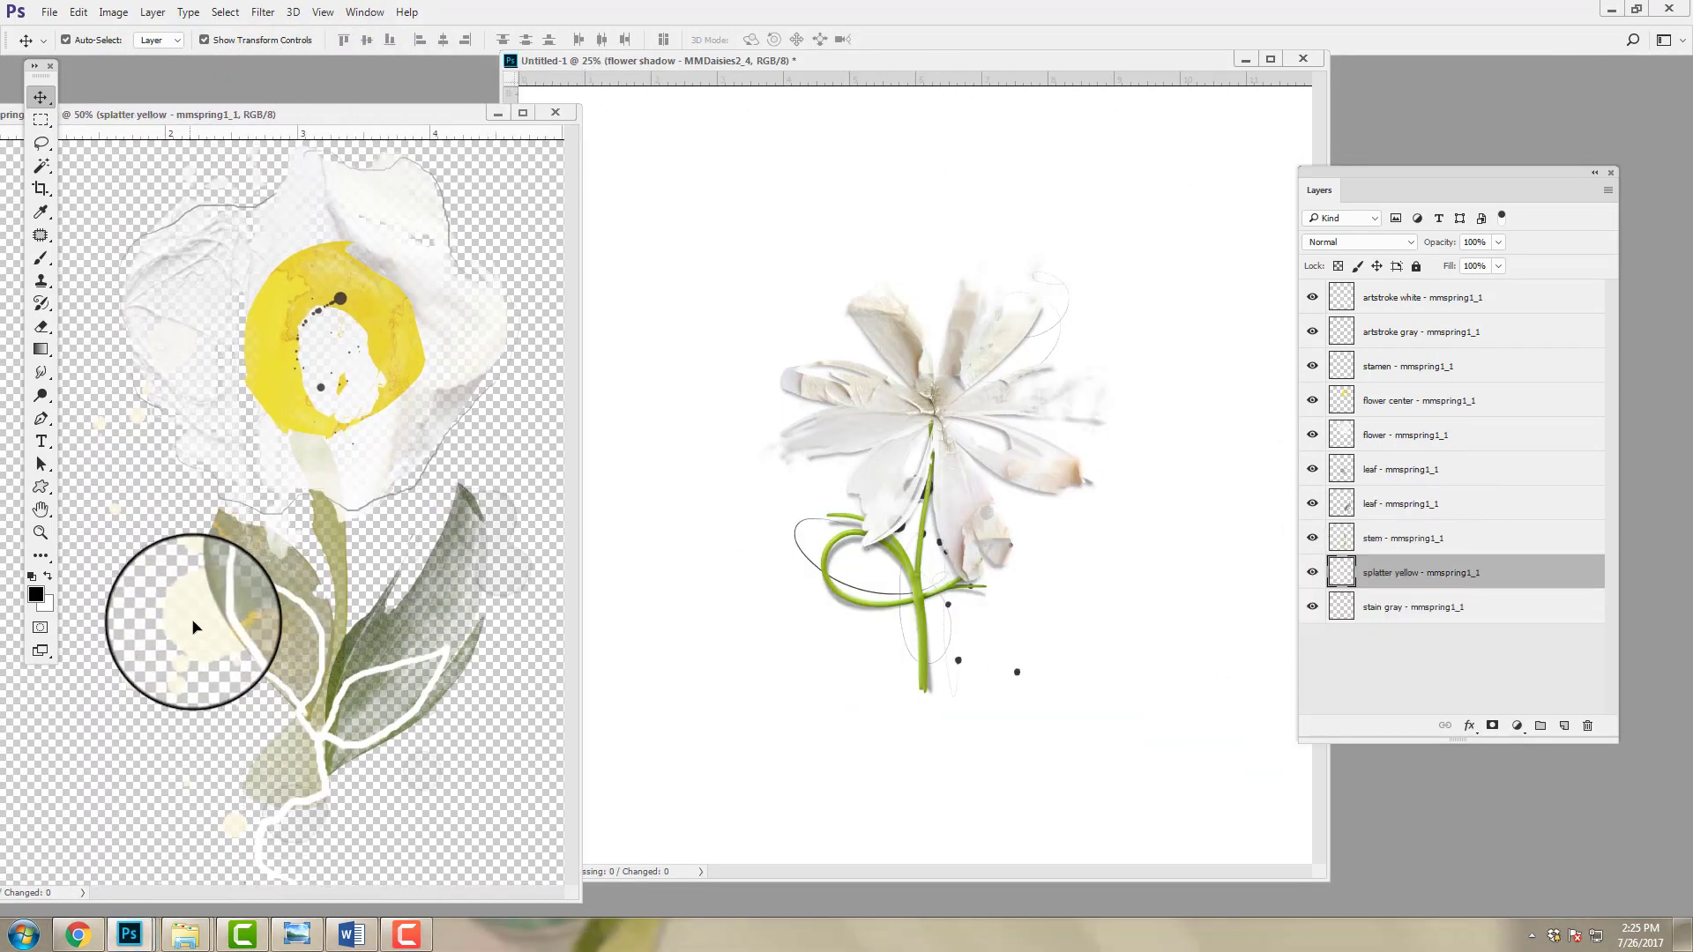
left_click_drag(196, 623, 690, 427)
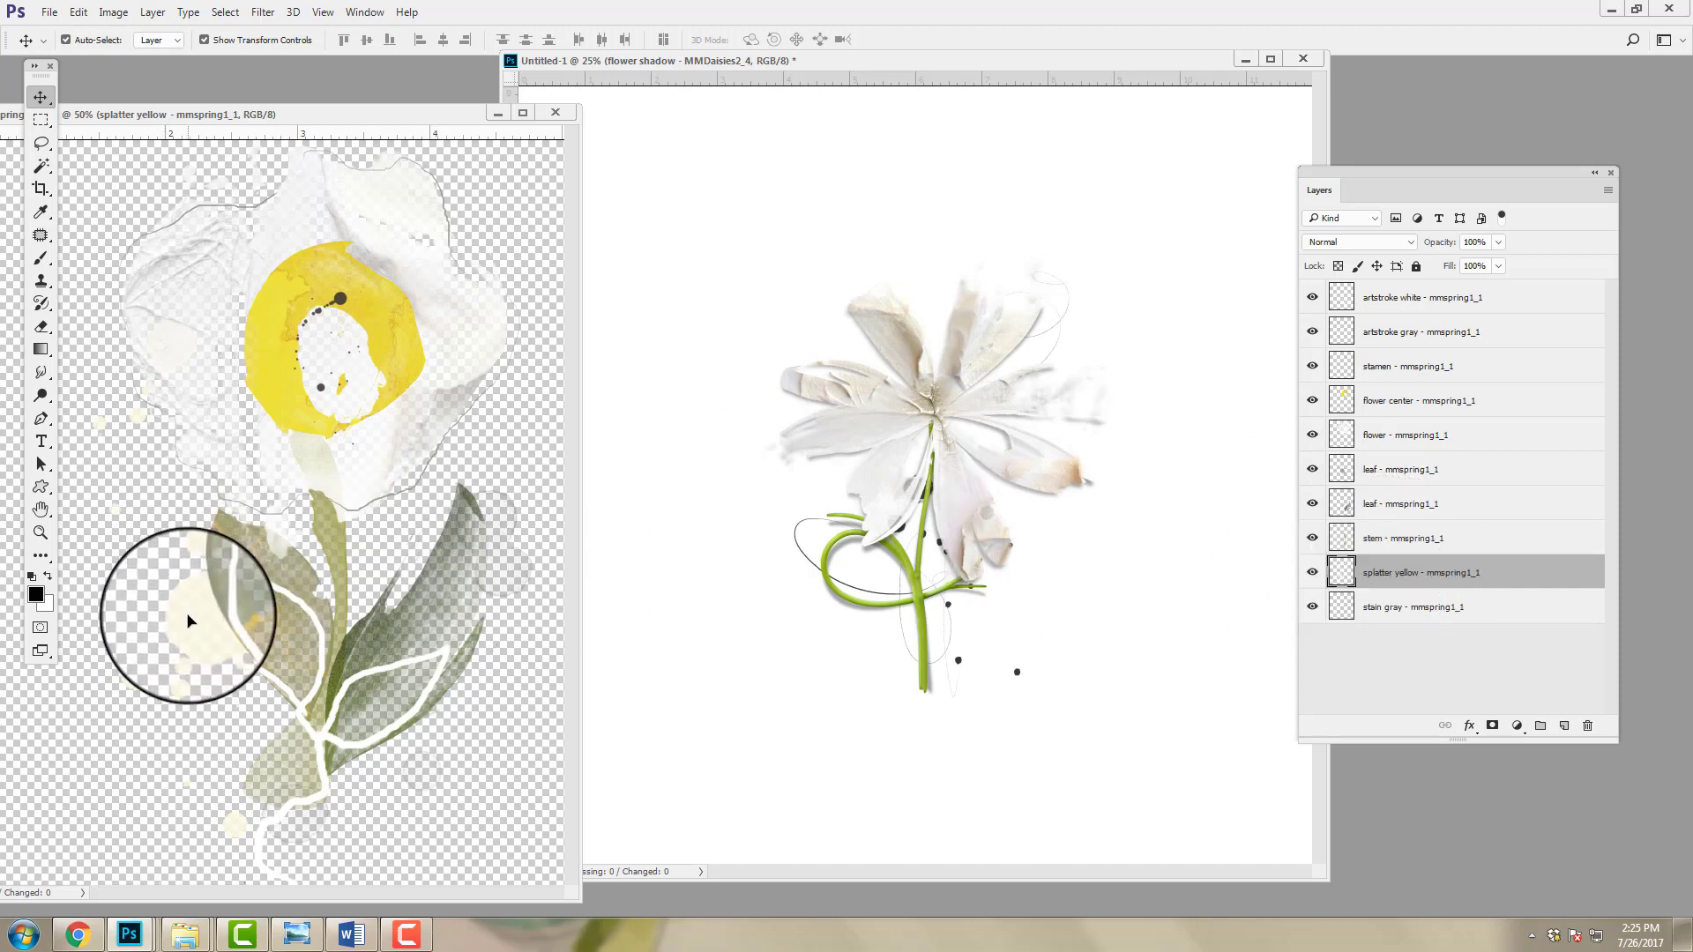
left_click_drag(187, 621, 841, 587)
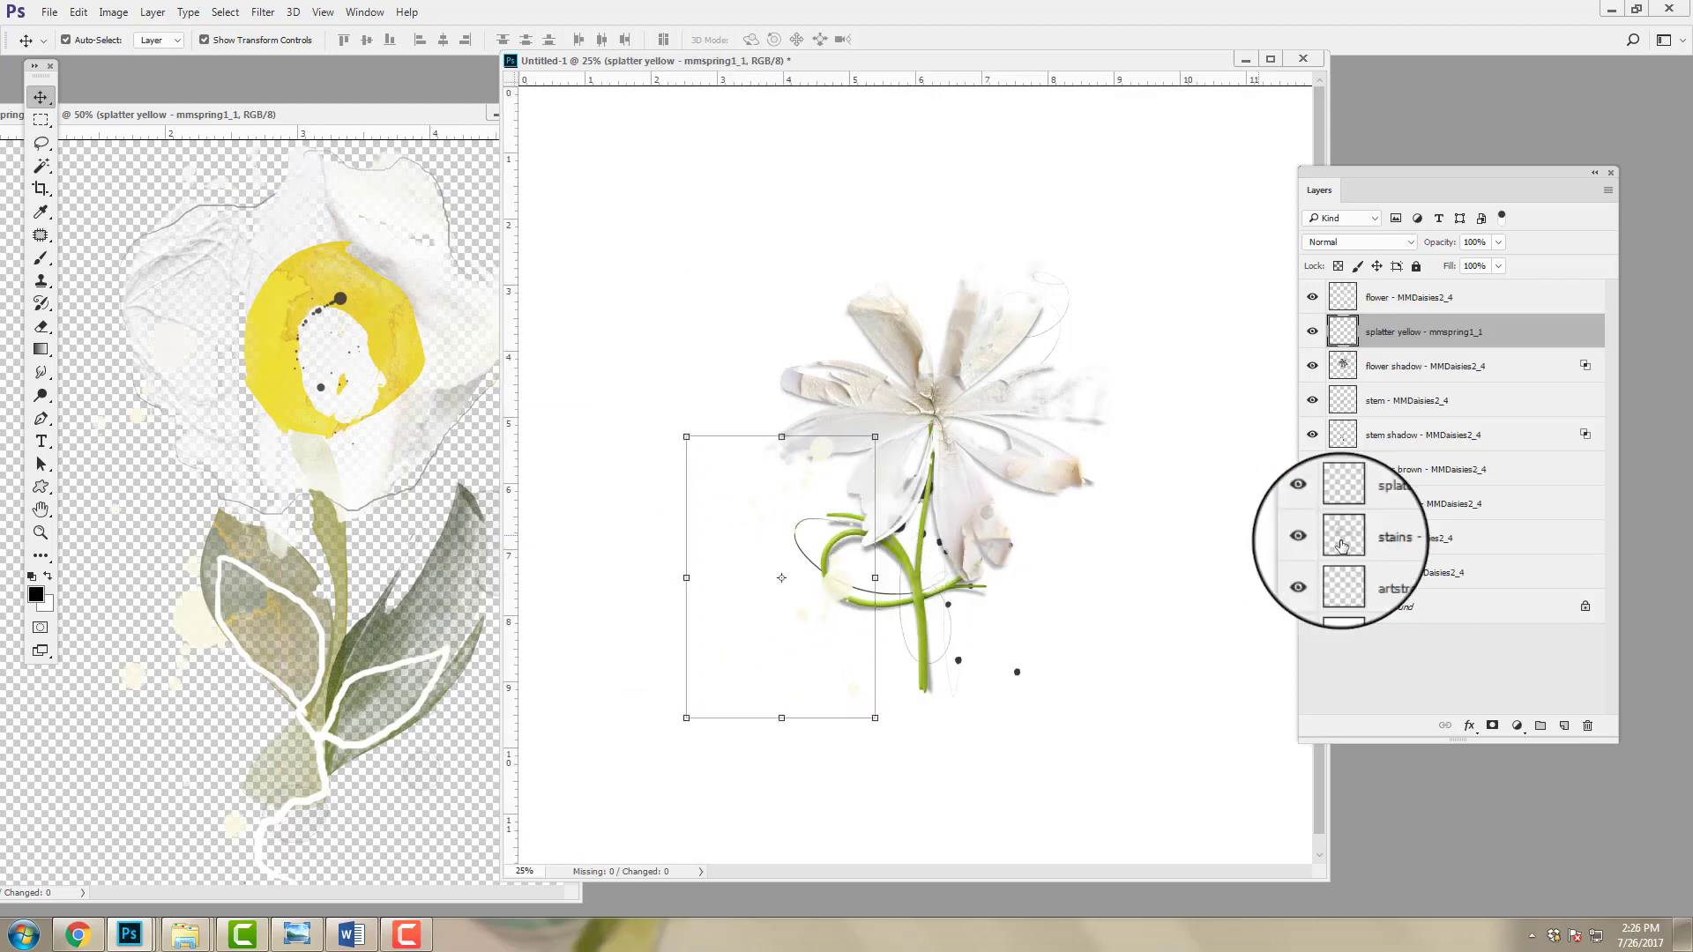
Step: Fill the Background layer of Untitled-1 with 50% Gray in Normal mode at 100% opacity
left_click(1413, 609)
left_click(79, 12)
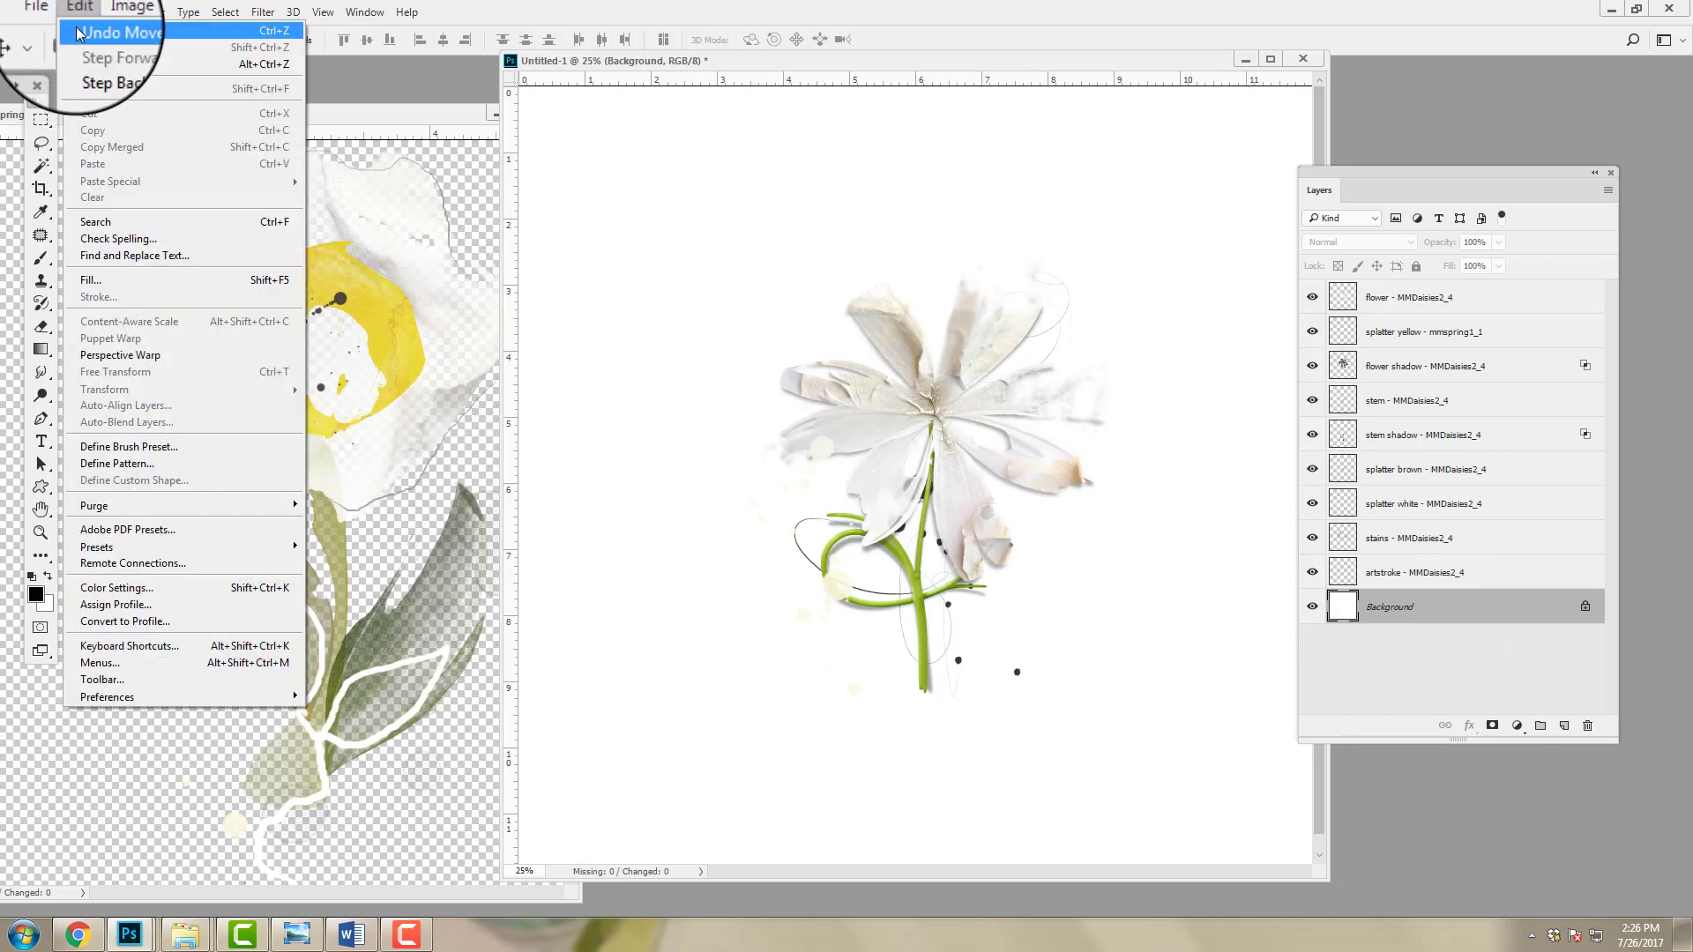
left_click(91, 280)
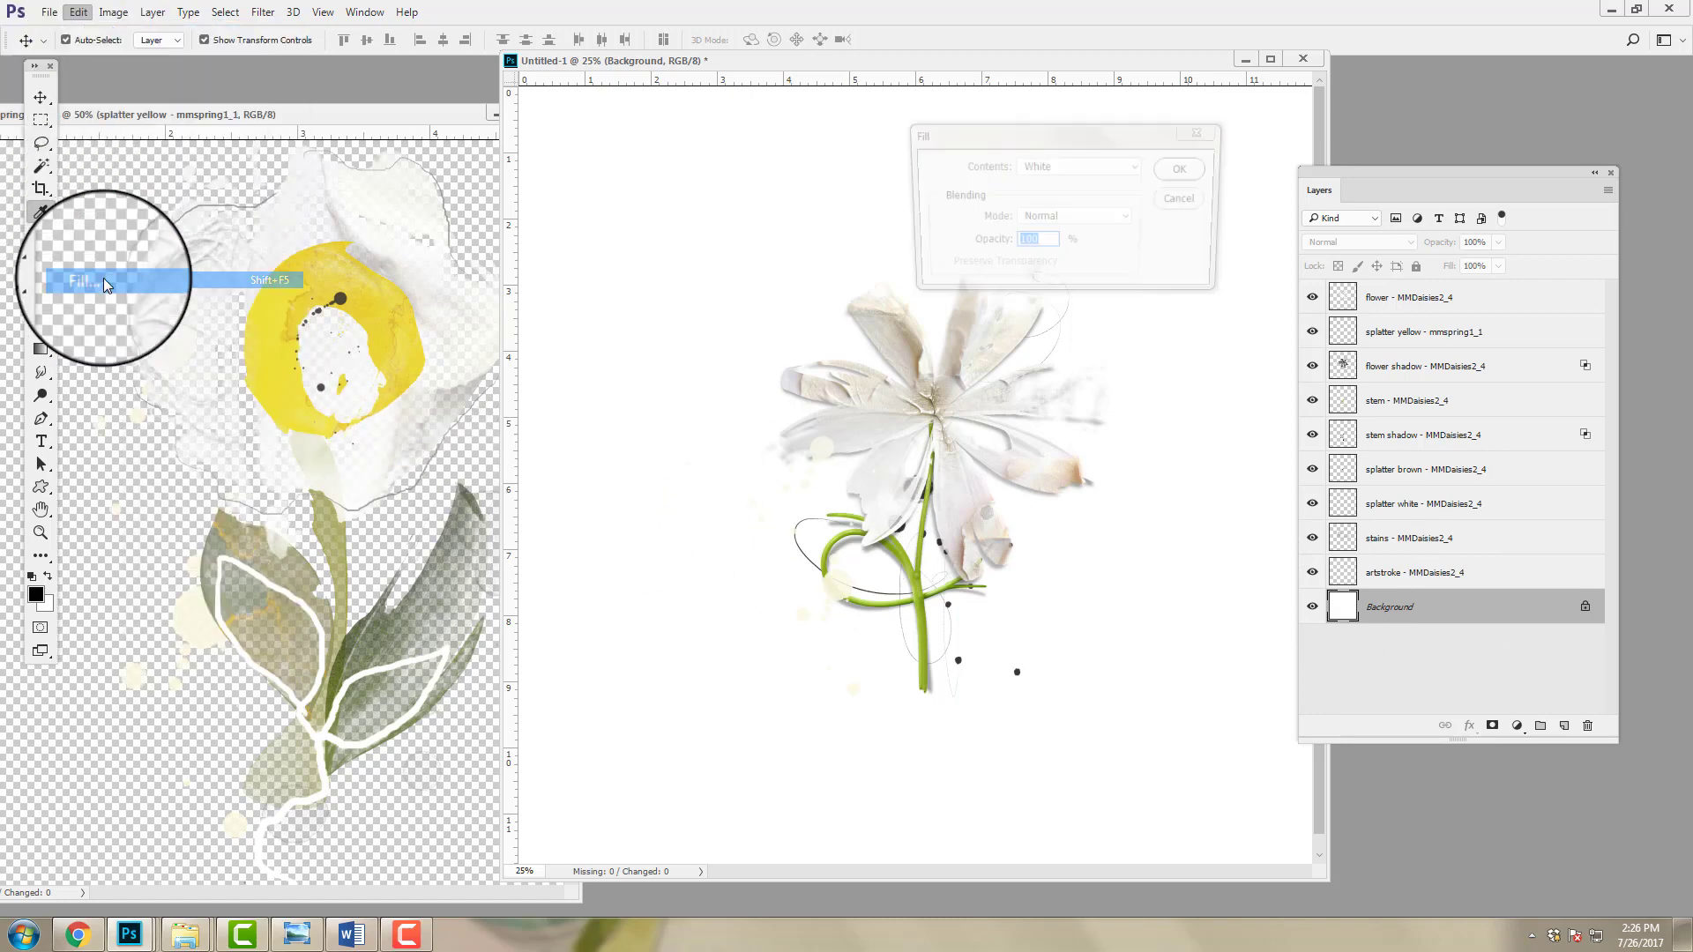
left_click(1073, 168)
left_click(1047, 281)
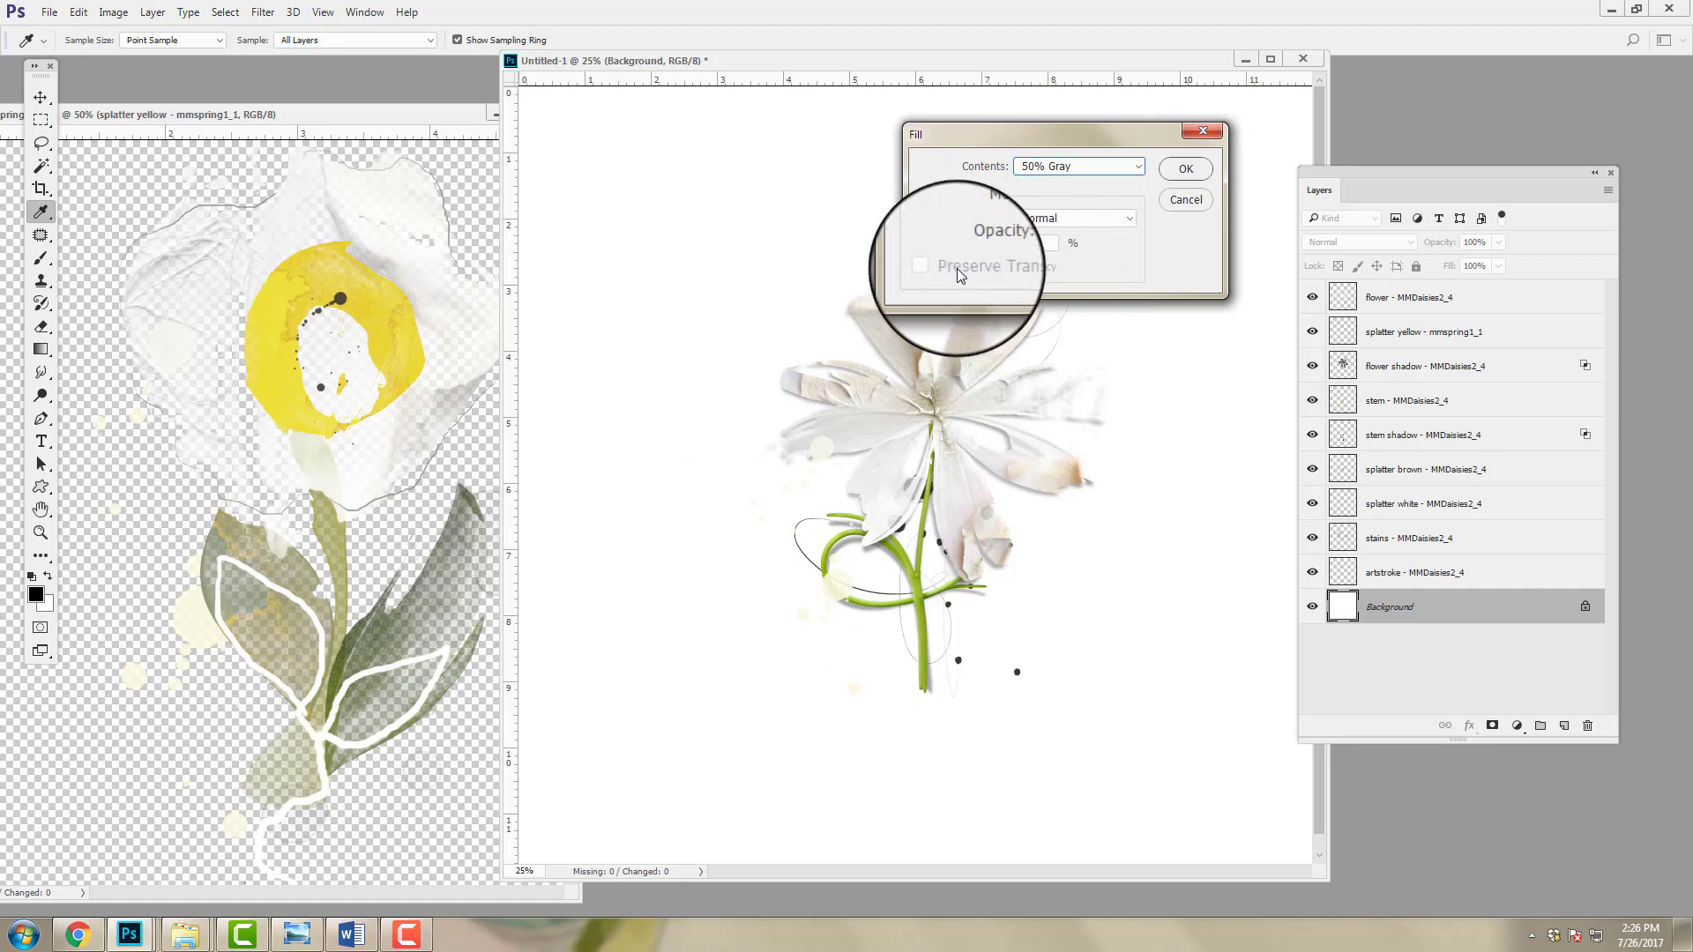
left_click(1185, 168)
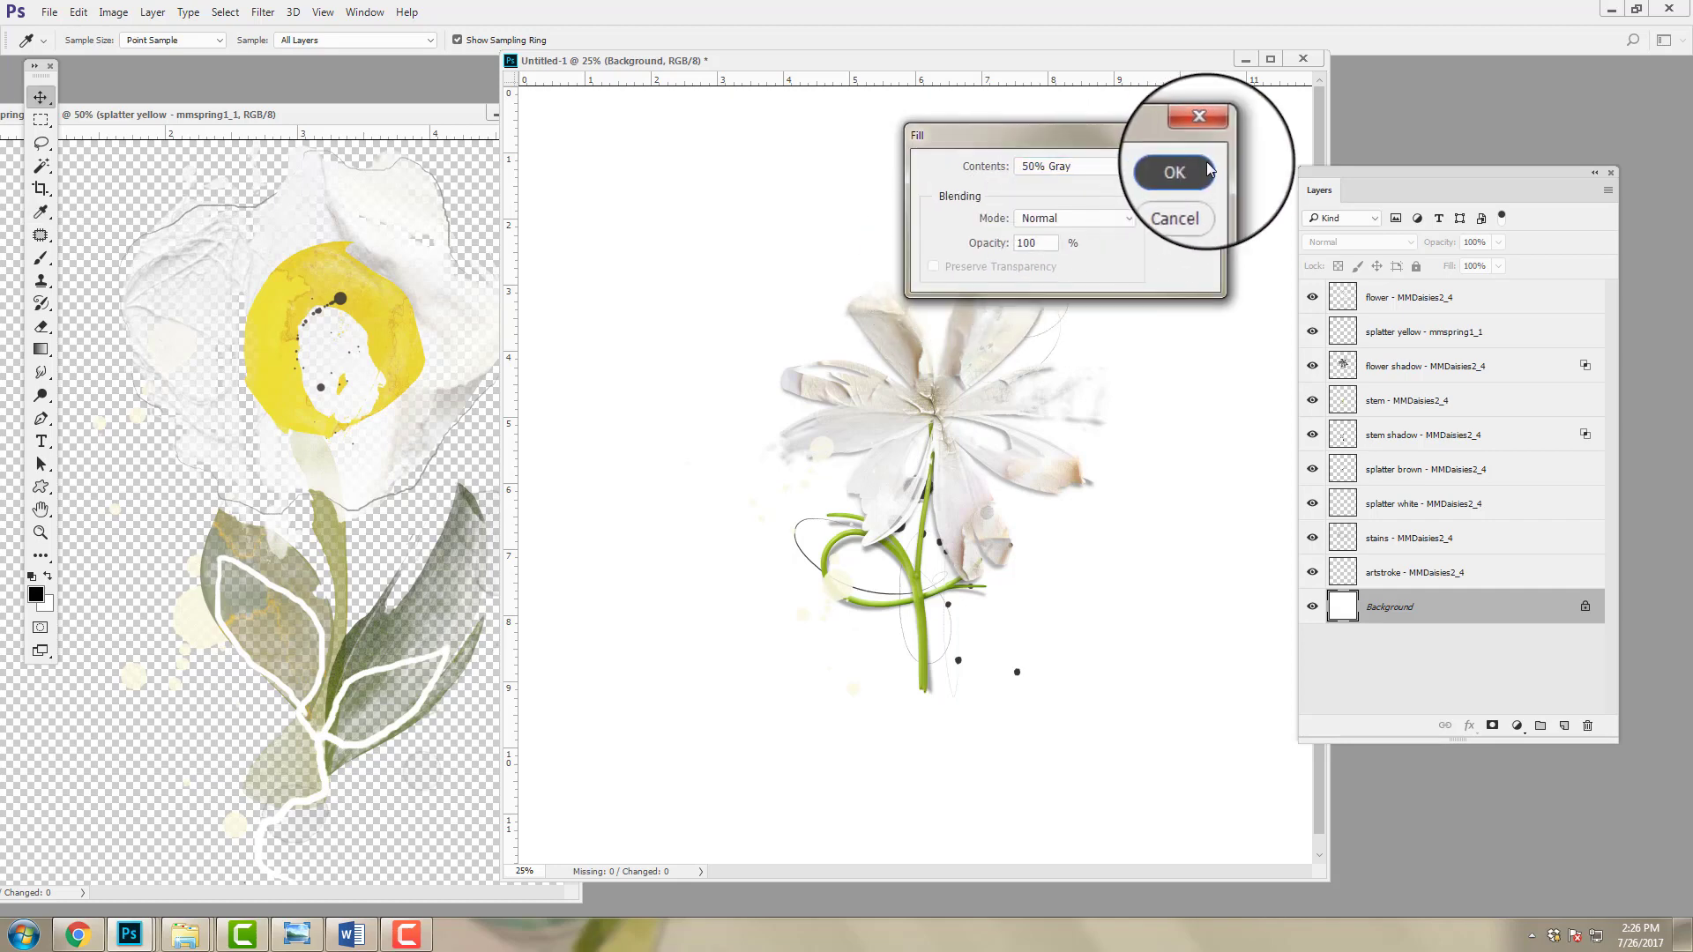
key("v")
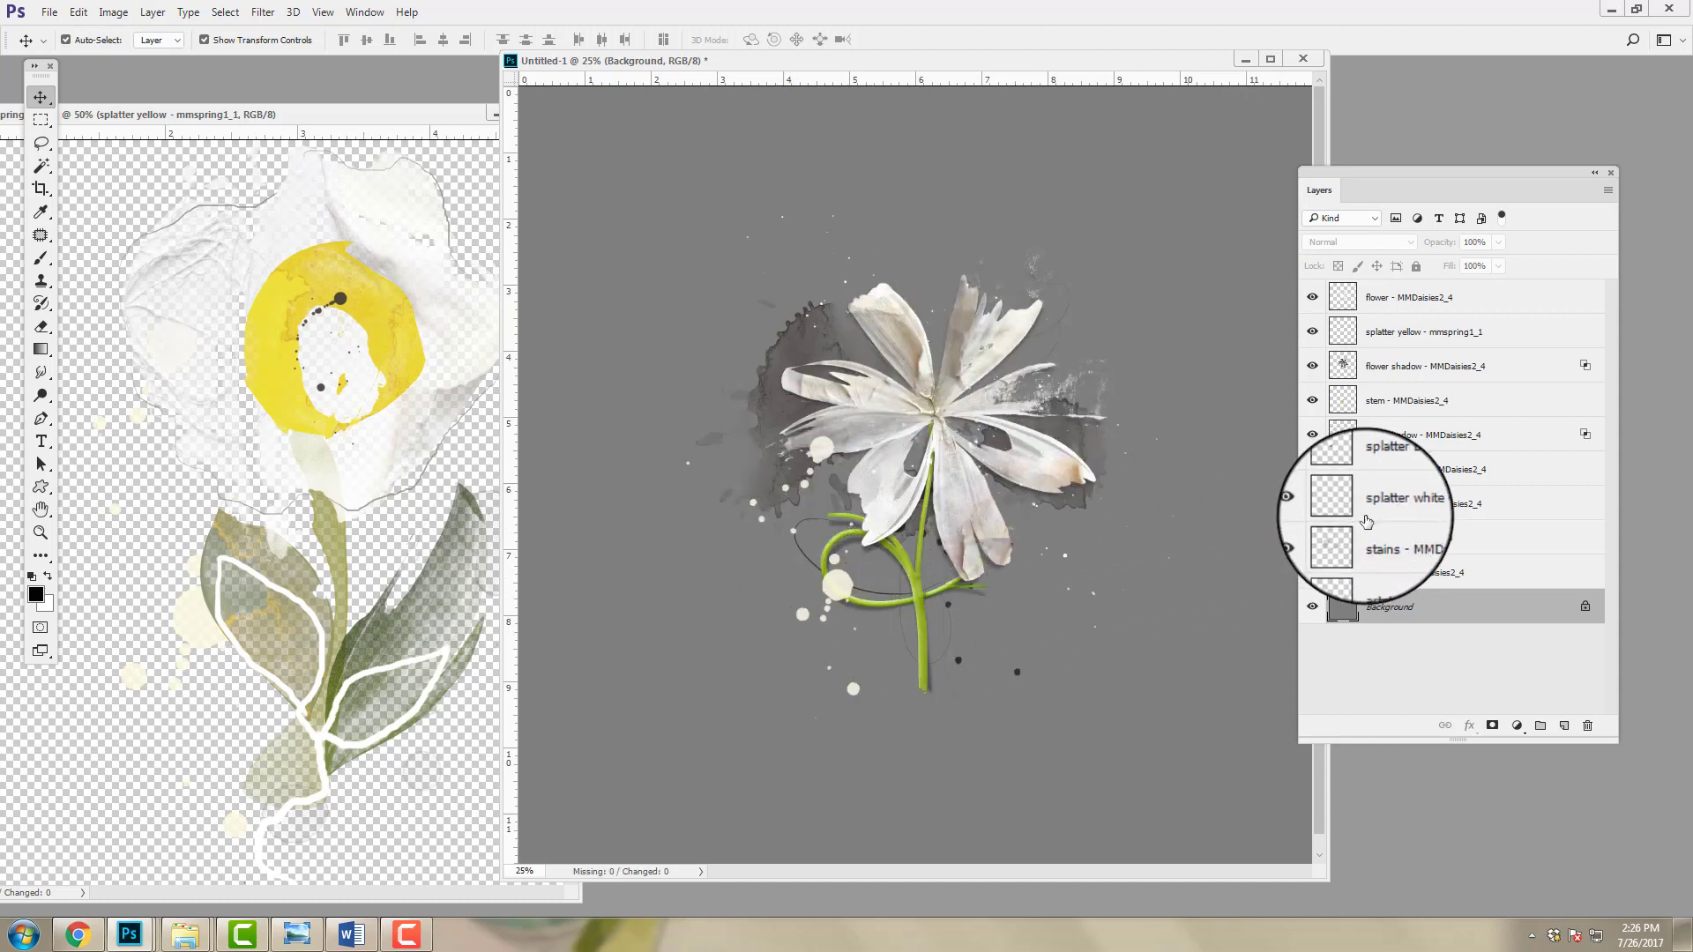
Step: With Auto-Select off, place the splatter yellow layer directly above the Background and move the splatters down over the lower stem
left_click(1375, 306)
left_click(1402, 469)
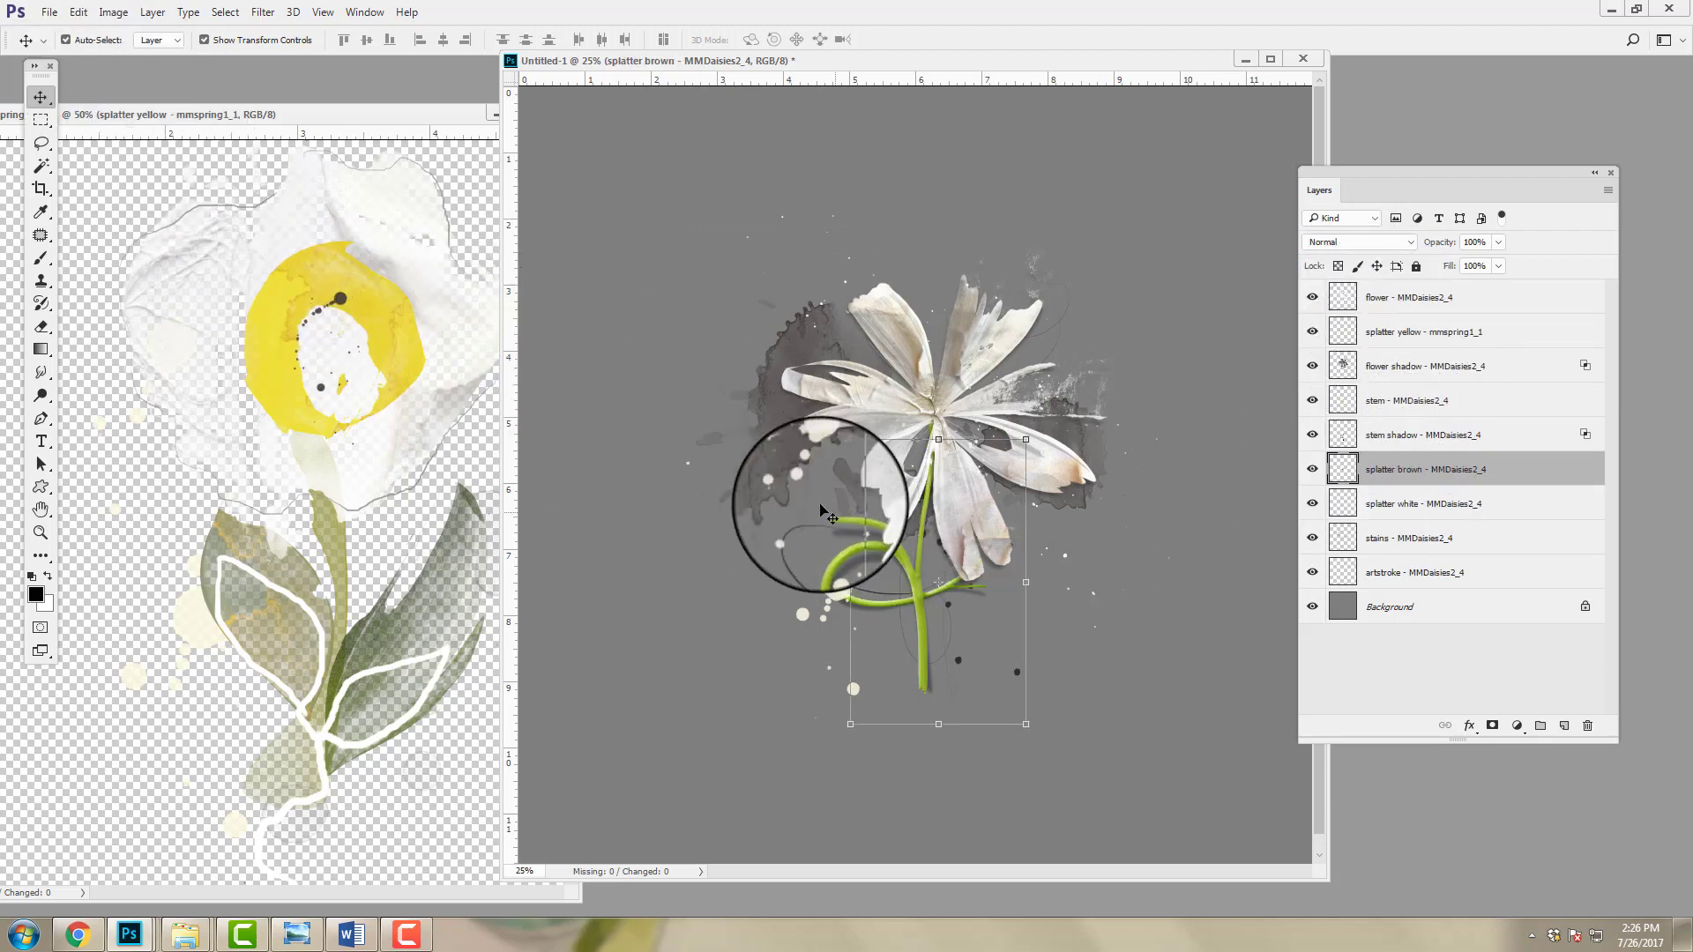
left_click(821, 450)
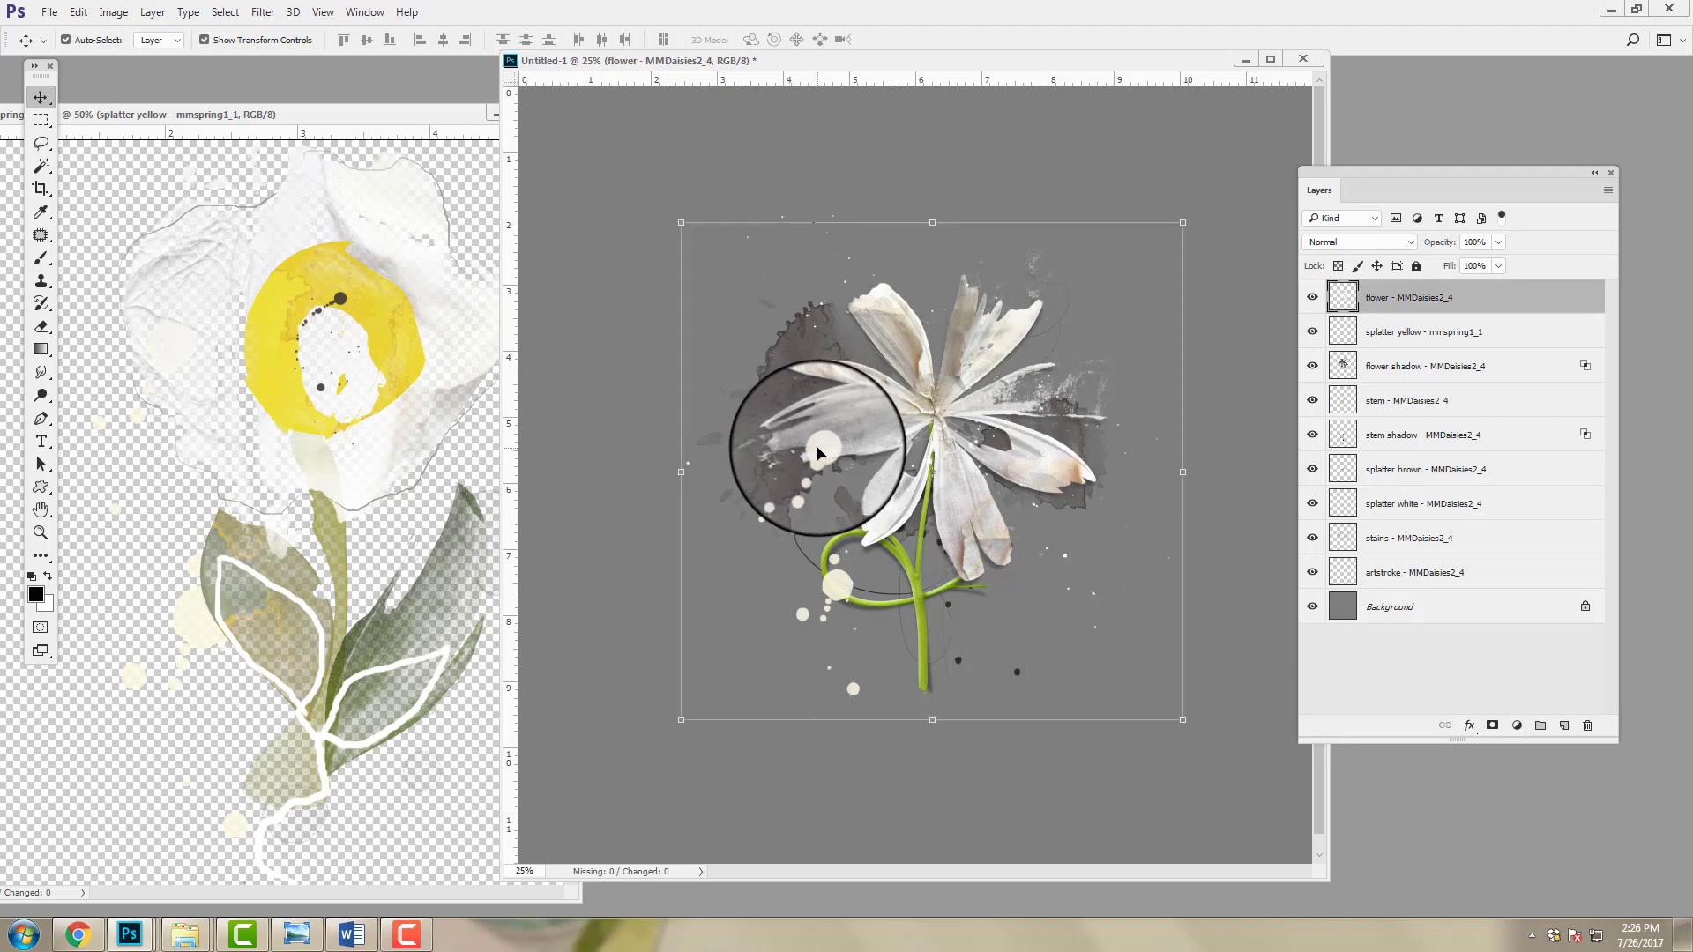
left_click(817, 453)
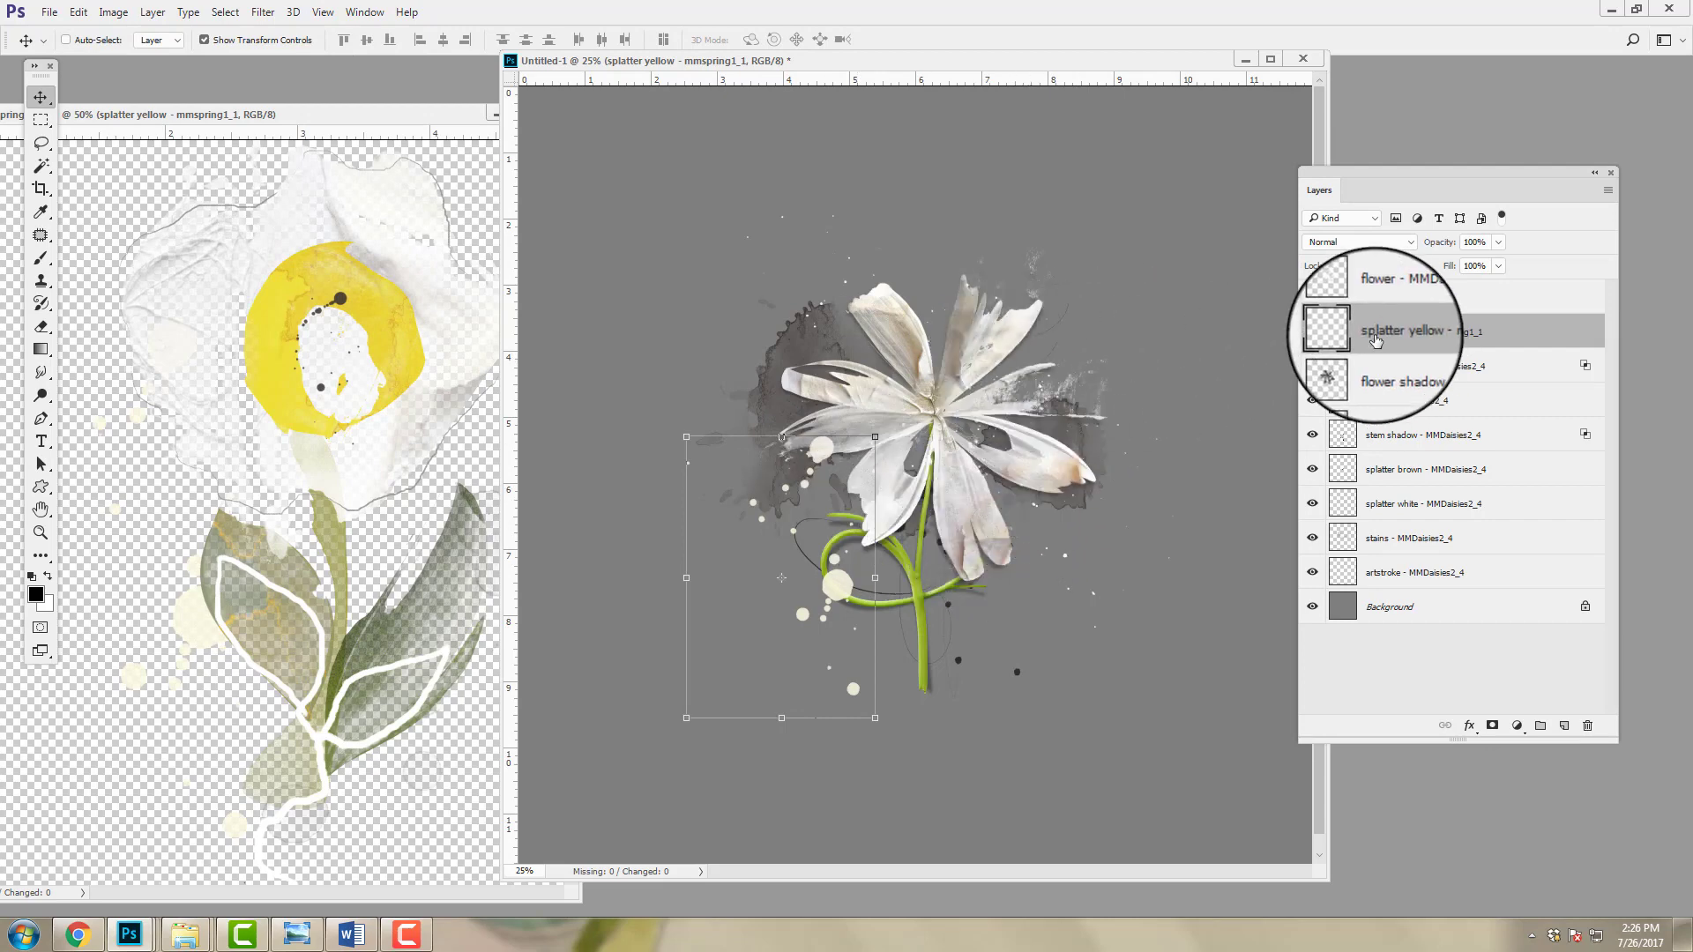
left_click_drag(1349, 328, 1397, 582)
left_click_drag(832, 567, 944, 635)
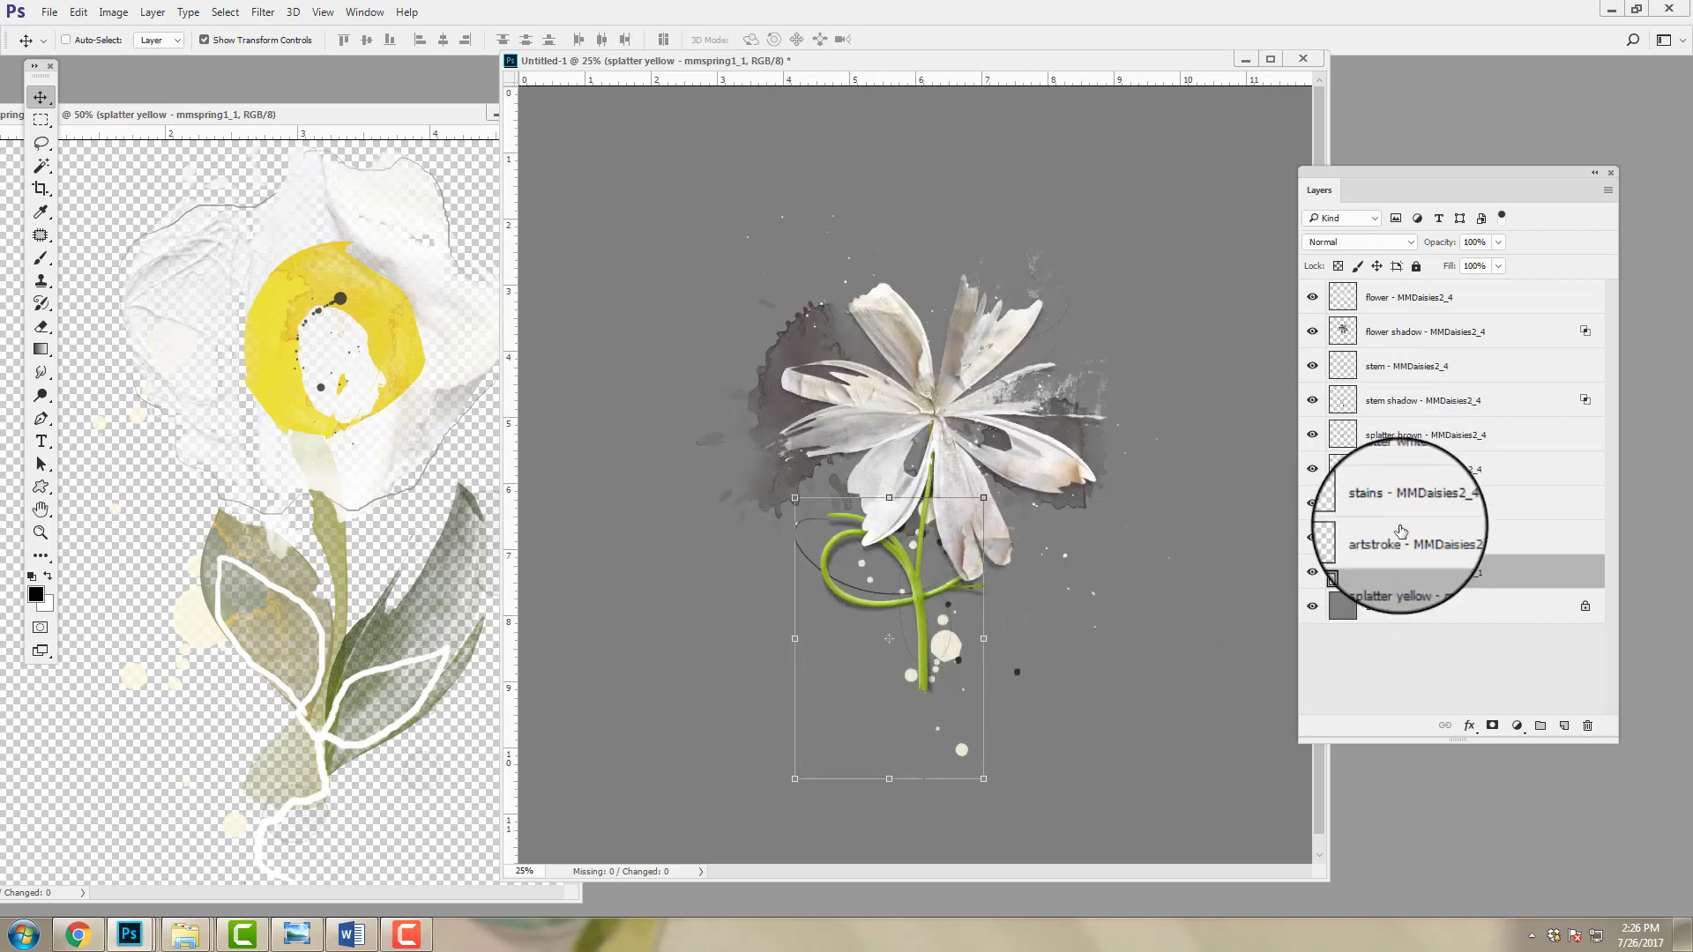
mouse_move(1391, 572)
left_mouse_down()
mouse_move(1391, 416)
mouse_move(1406, 574)
mouse_move(1414, 556)
left_mouse_up()
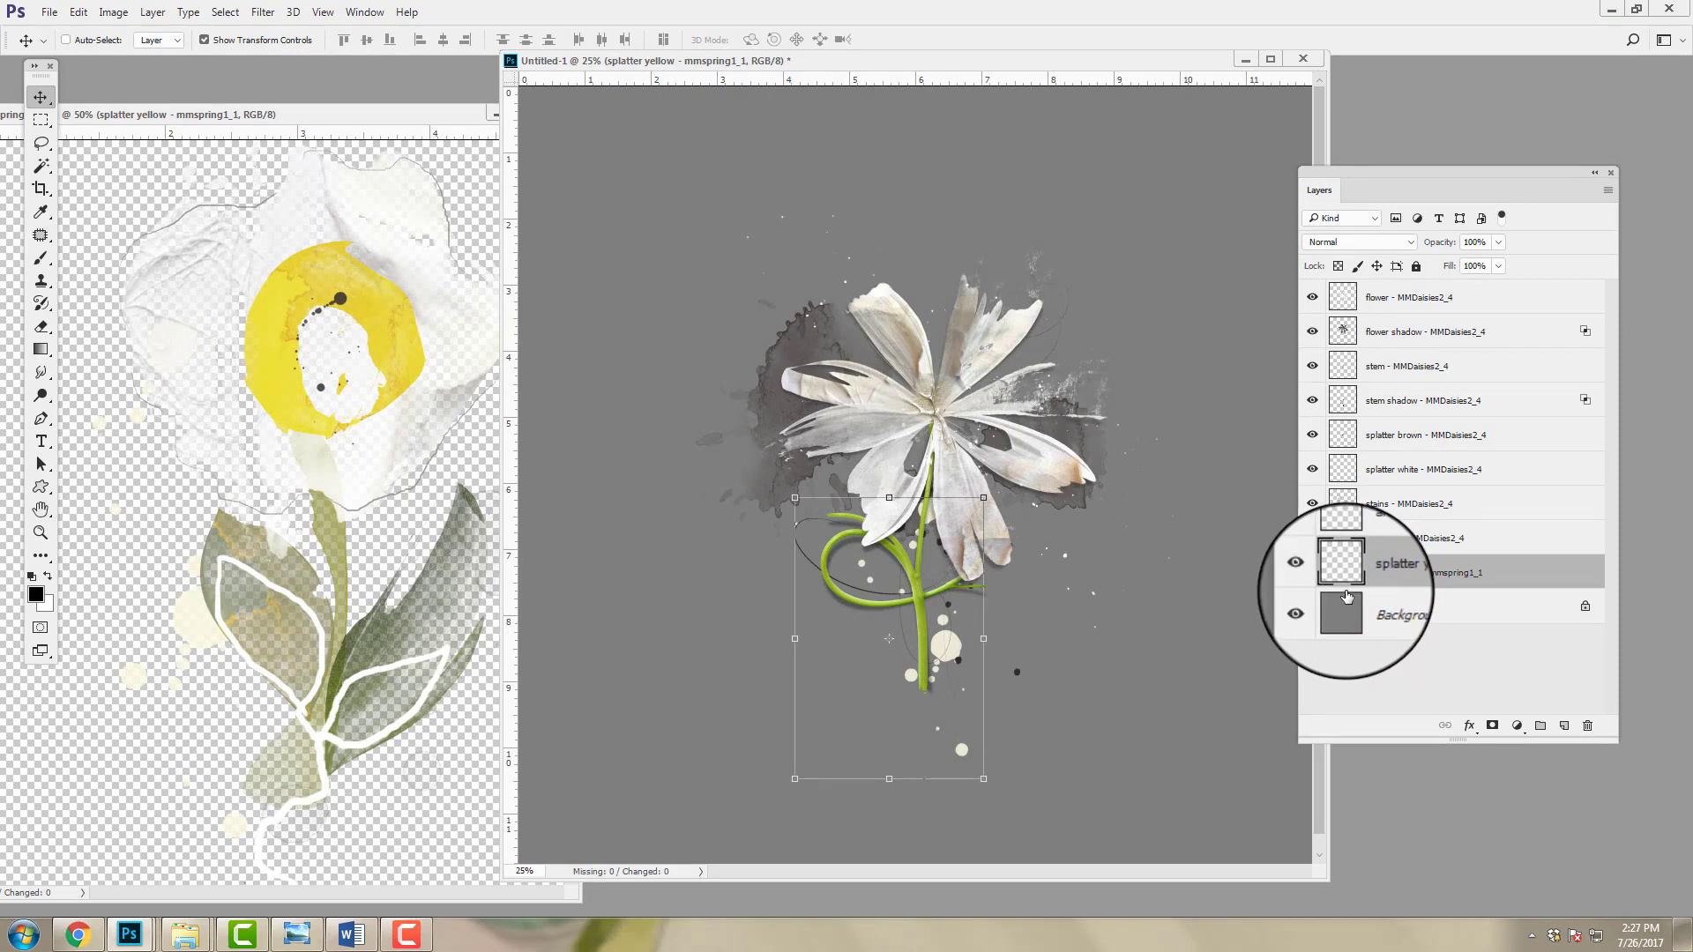
Step: Fill the splatter yellow layer with the off-white color fefdfc in Normal mode, leaving Preserve Transparency off
left_click(78, 11)
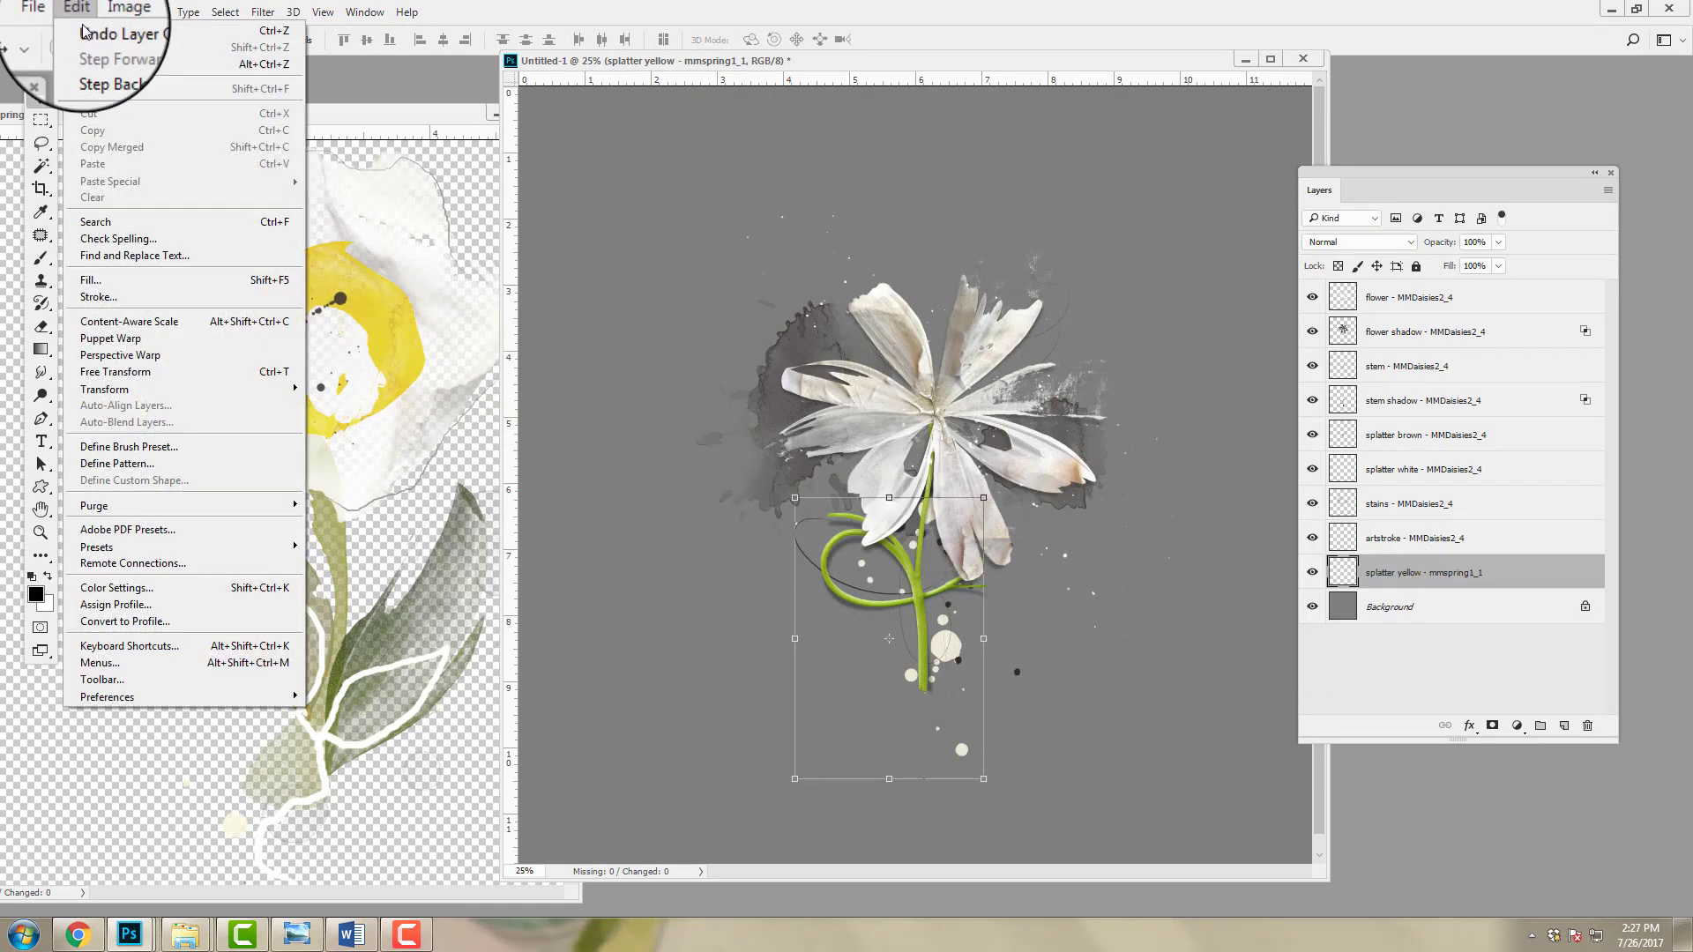
left_click(87, 276)
left_click(1088, 167)
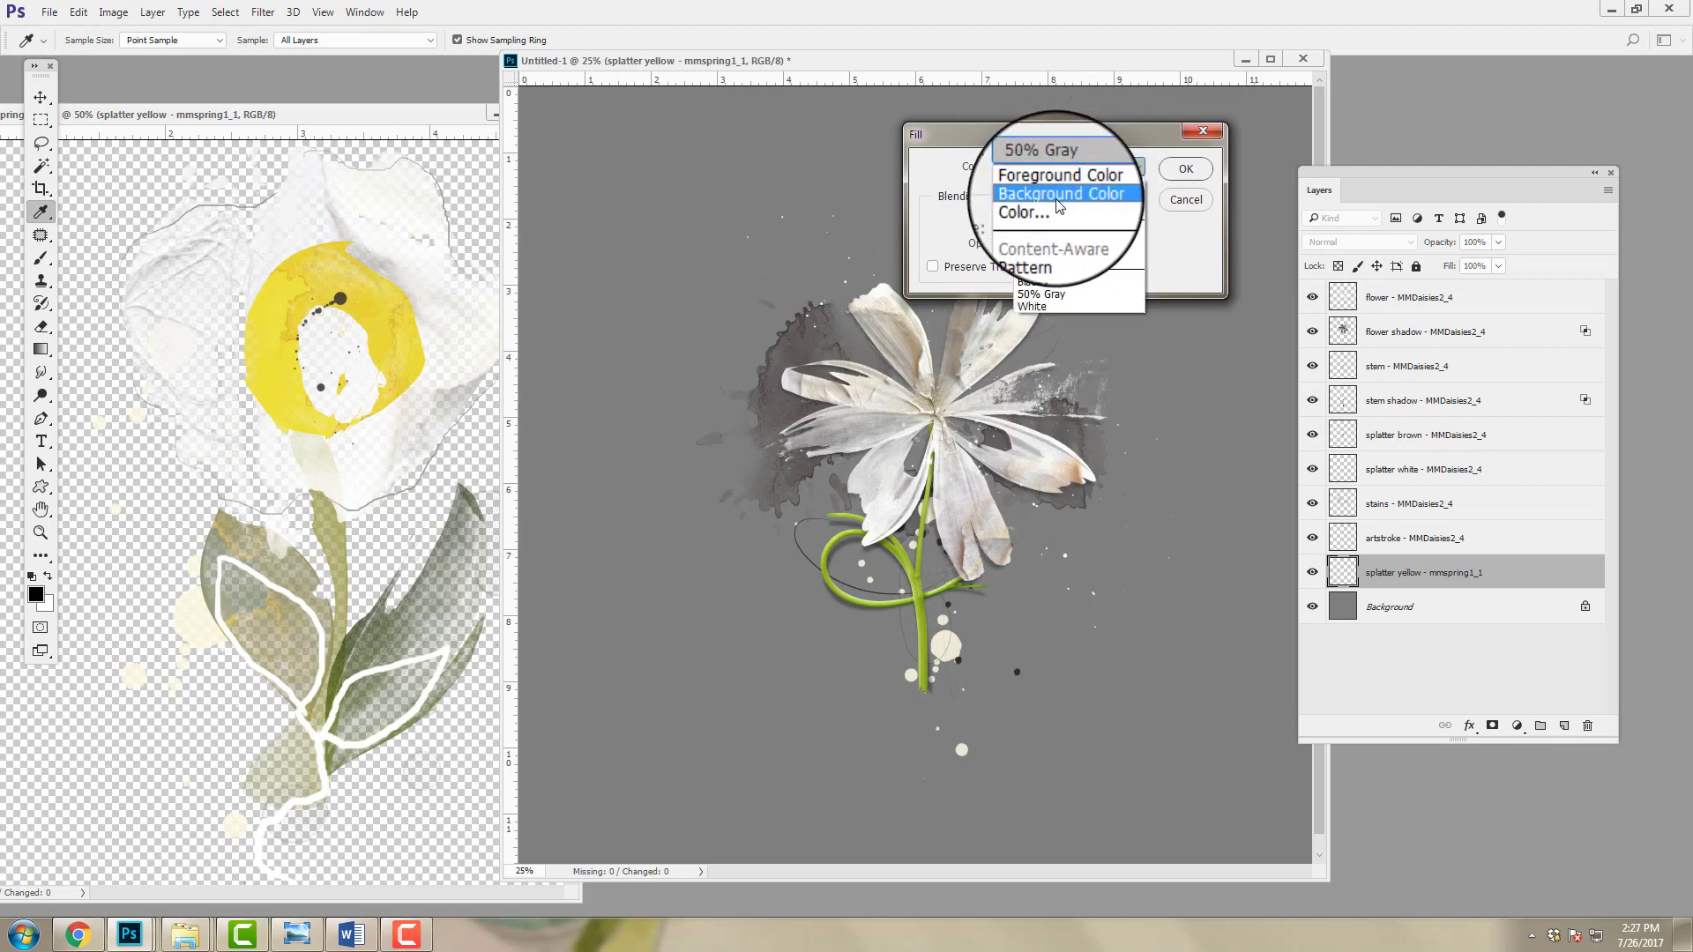
left_click(1051, 206)
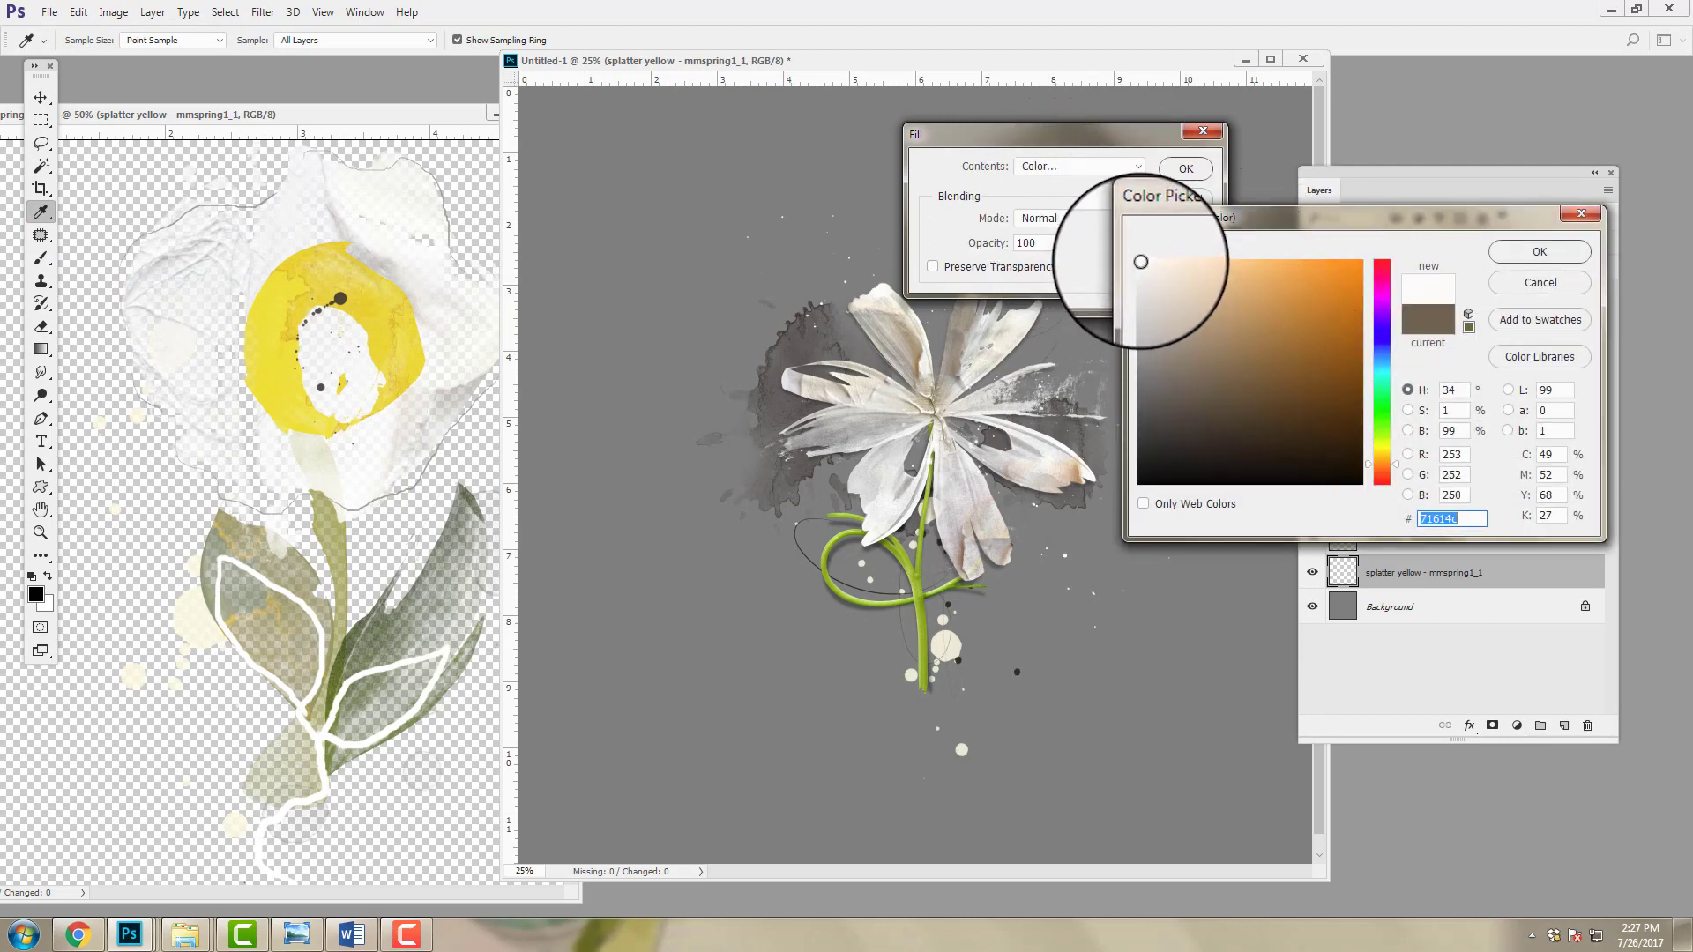
left_click_drag(1141, 262, 1139, 261)
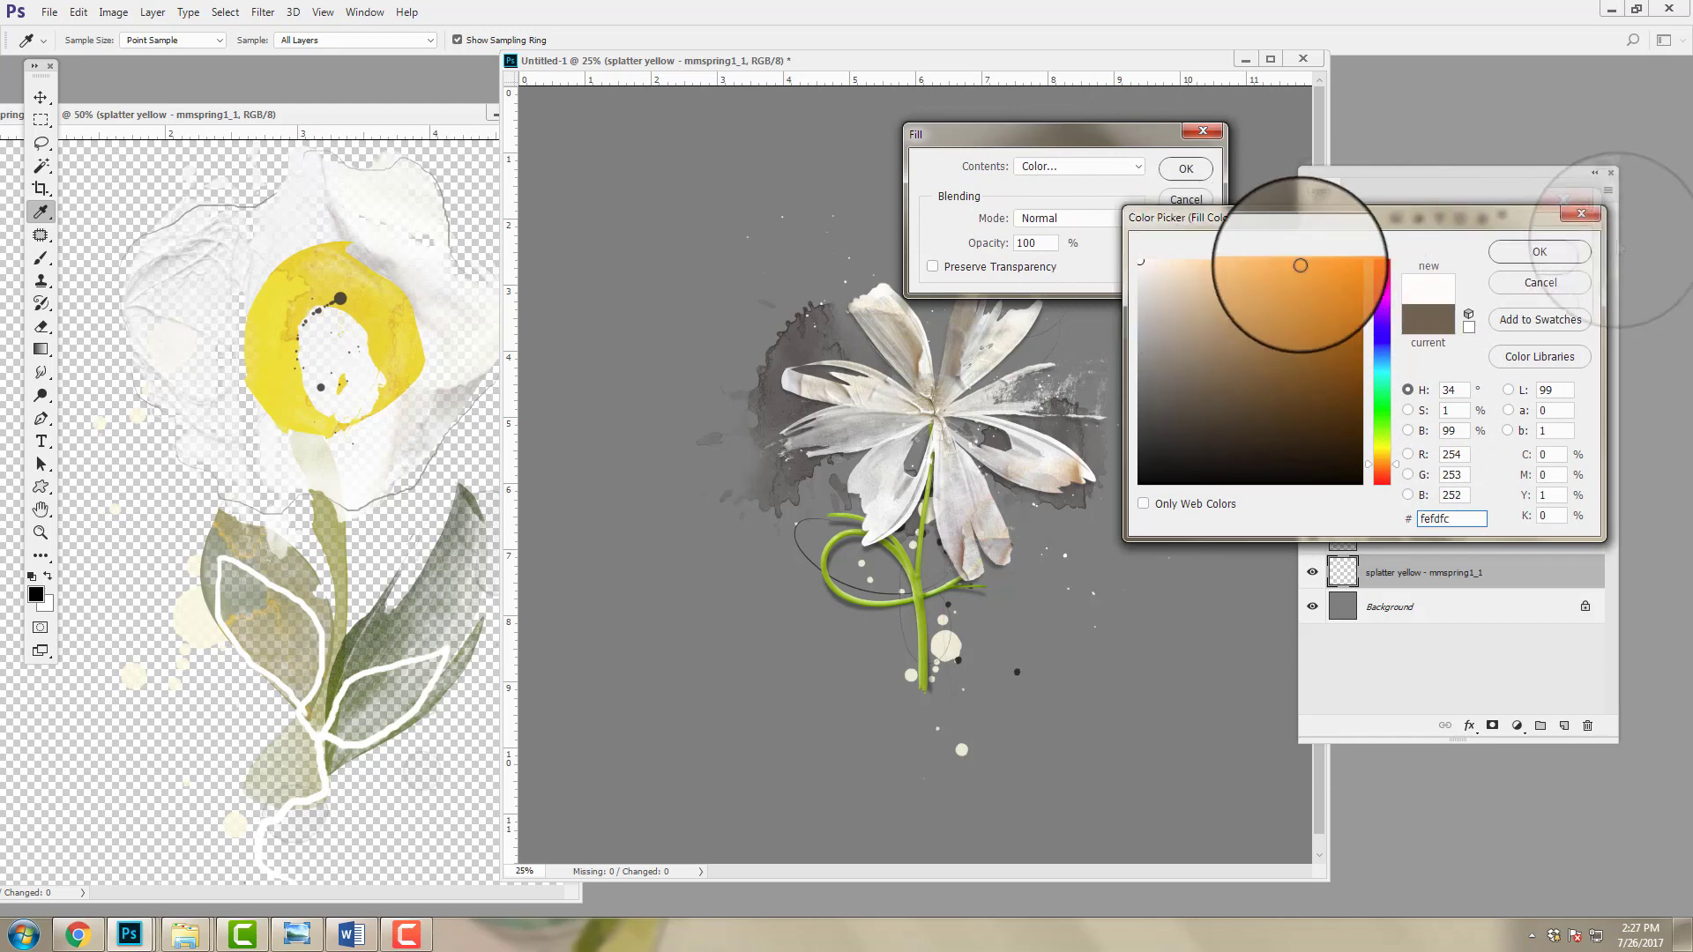
left_click(1563, 251)
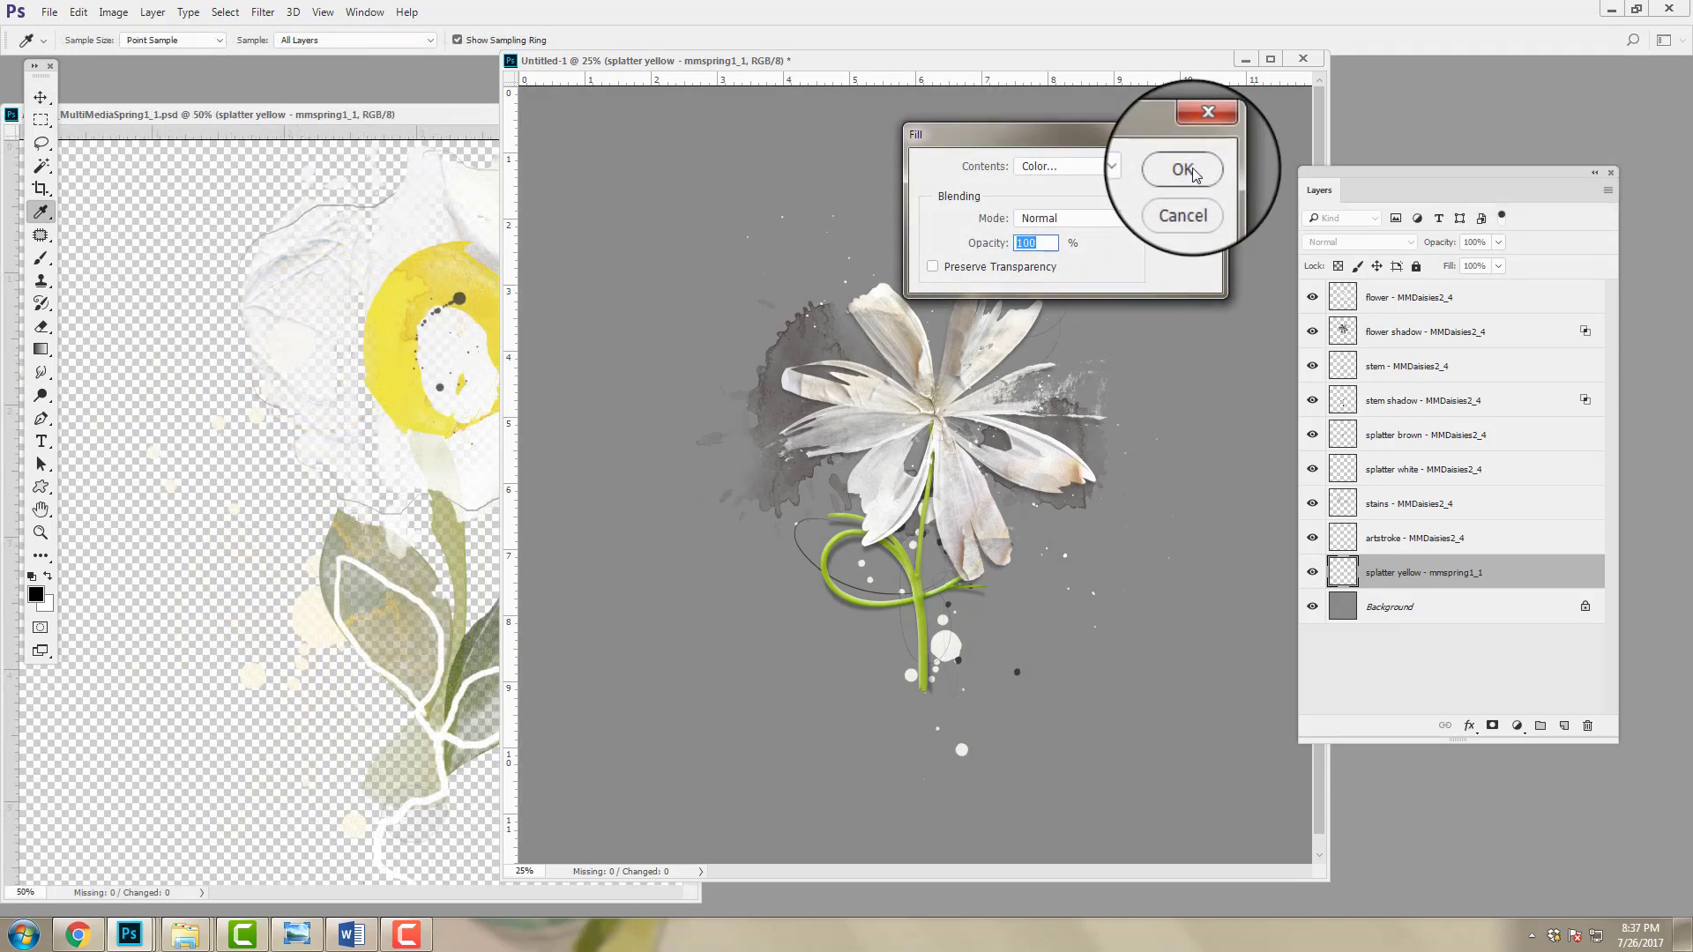
left_click(1192, 172)
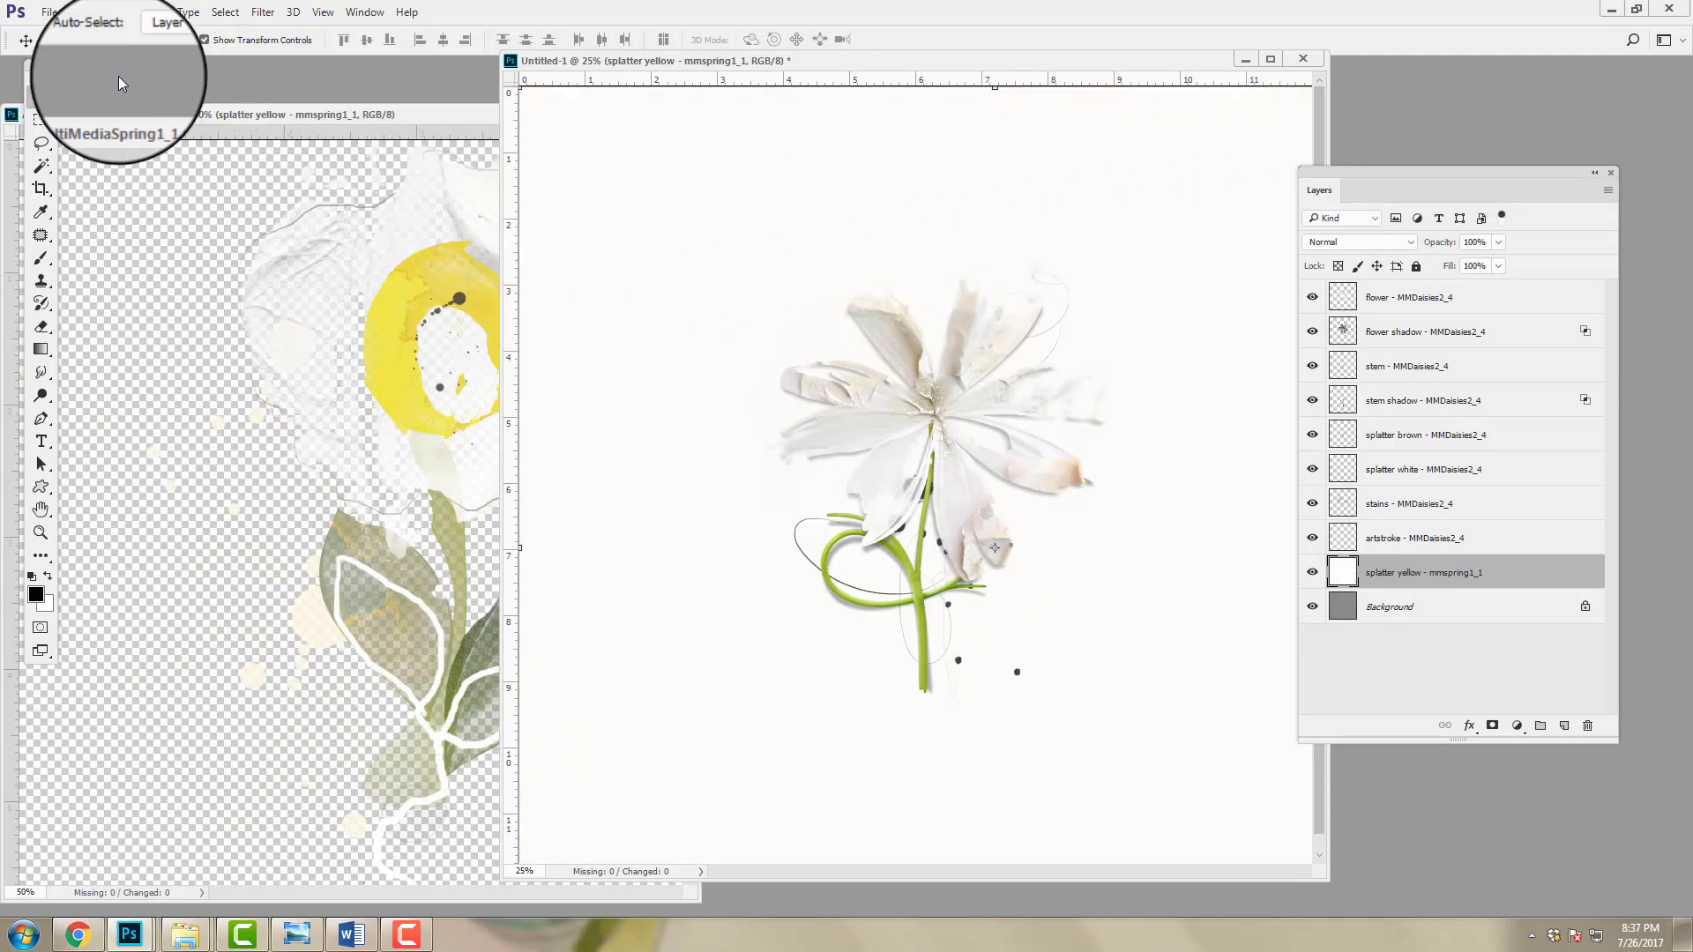
Step: Undo the last fill and fill the splatter yellow layer with the same color again with Preserve Transparency on
left_click(78, 12)
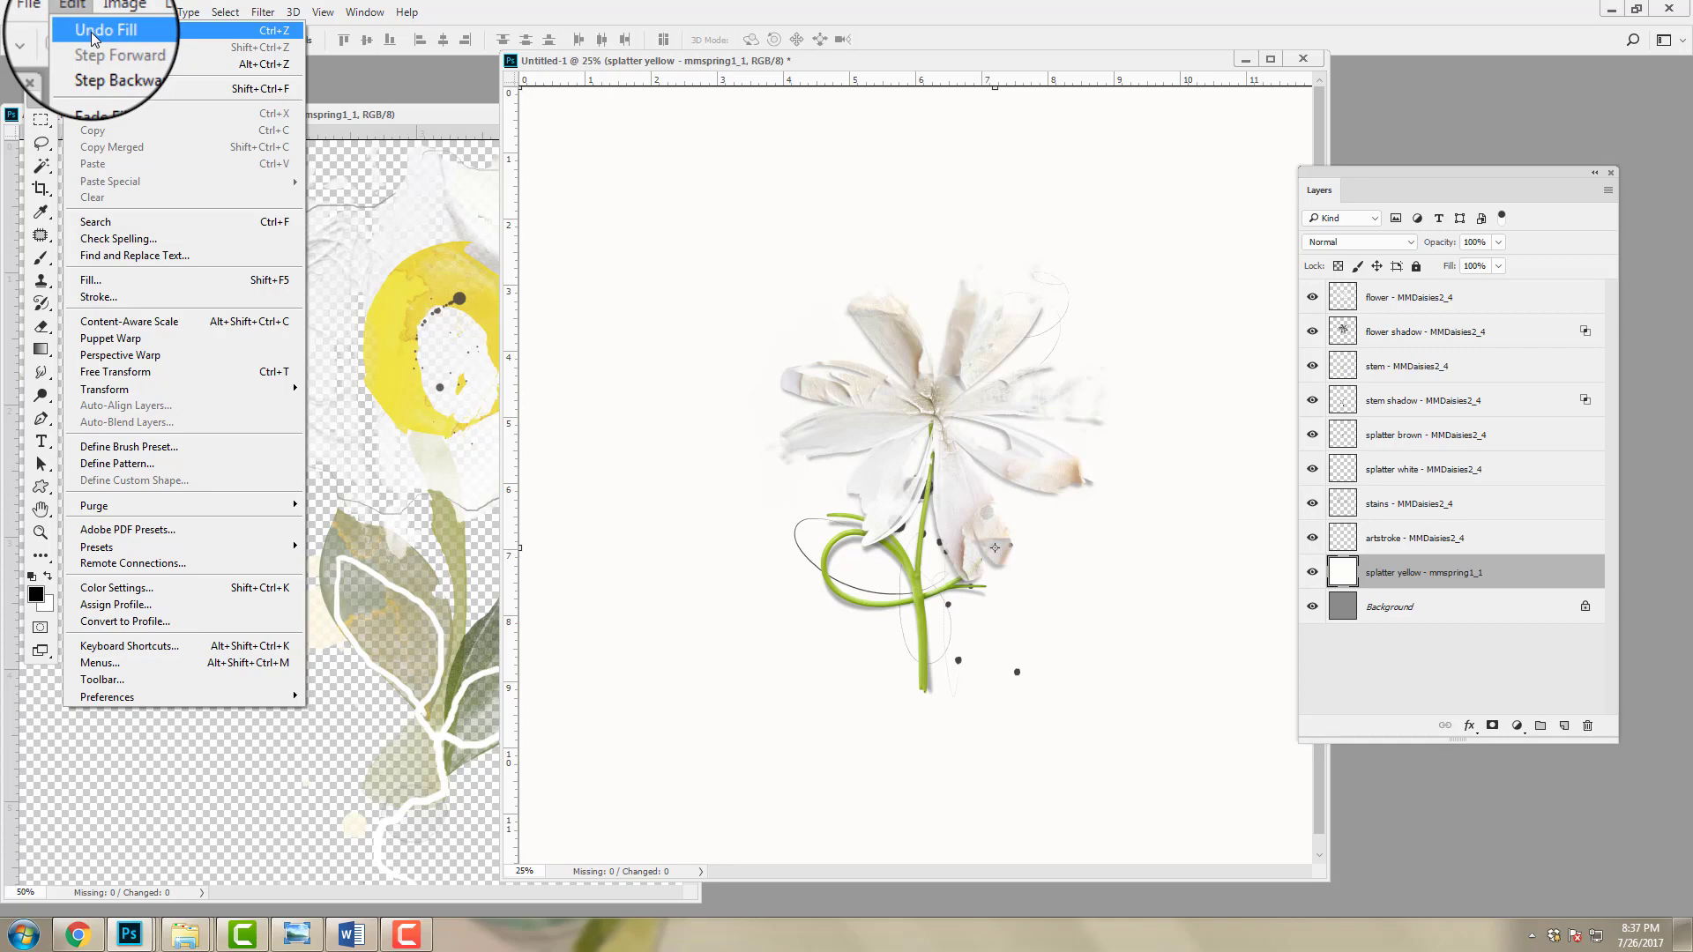
left_click(96, 31)
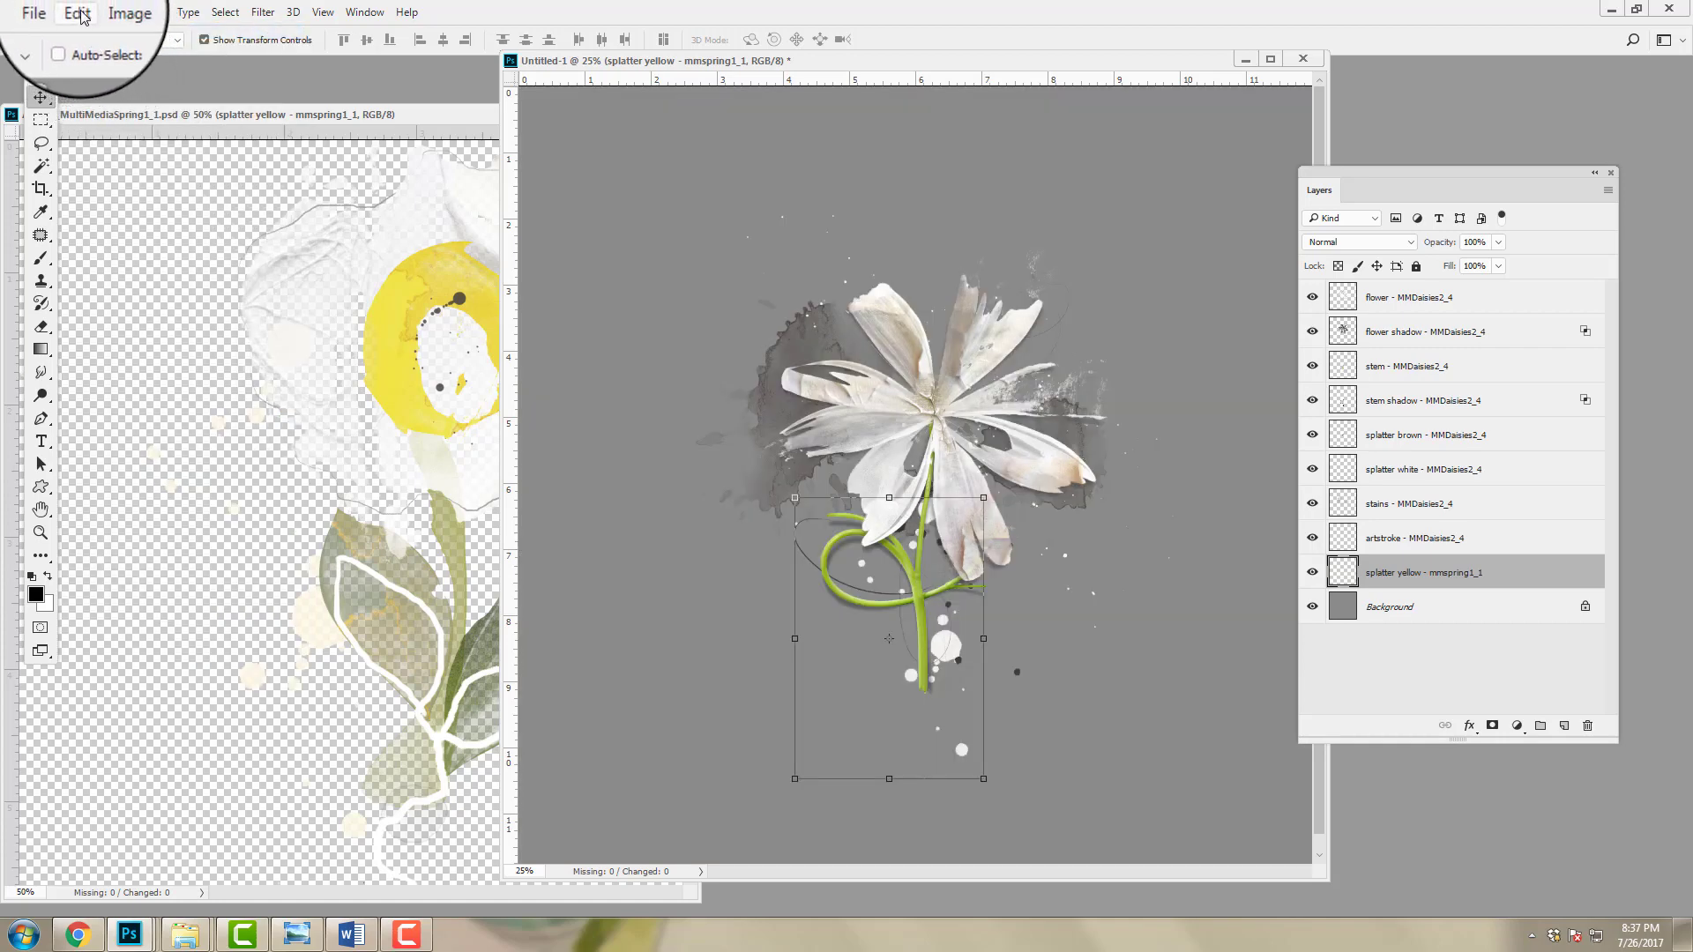
left_click(80, 18)
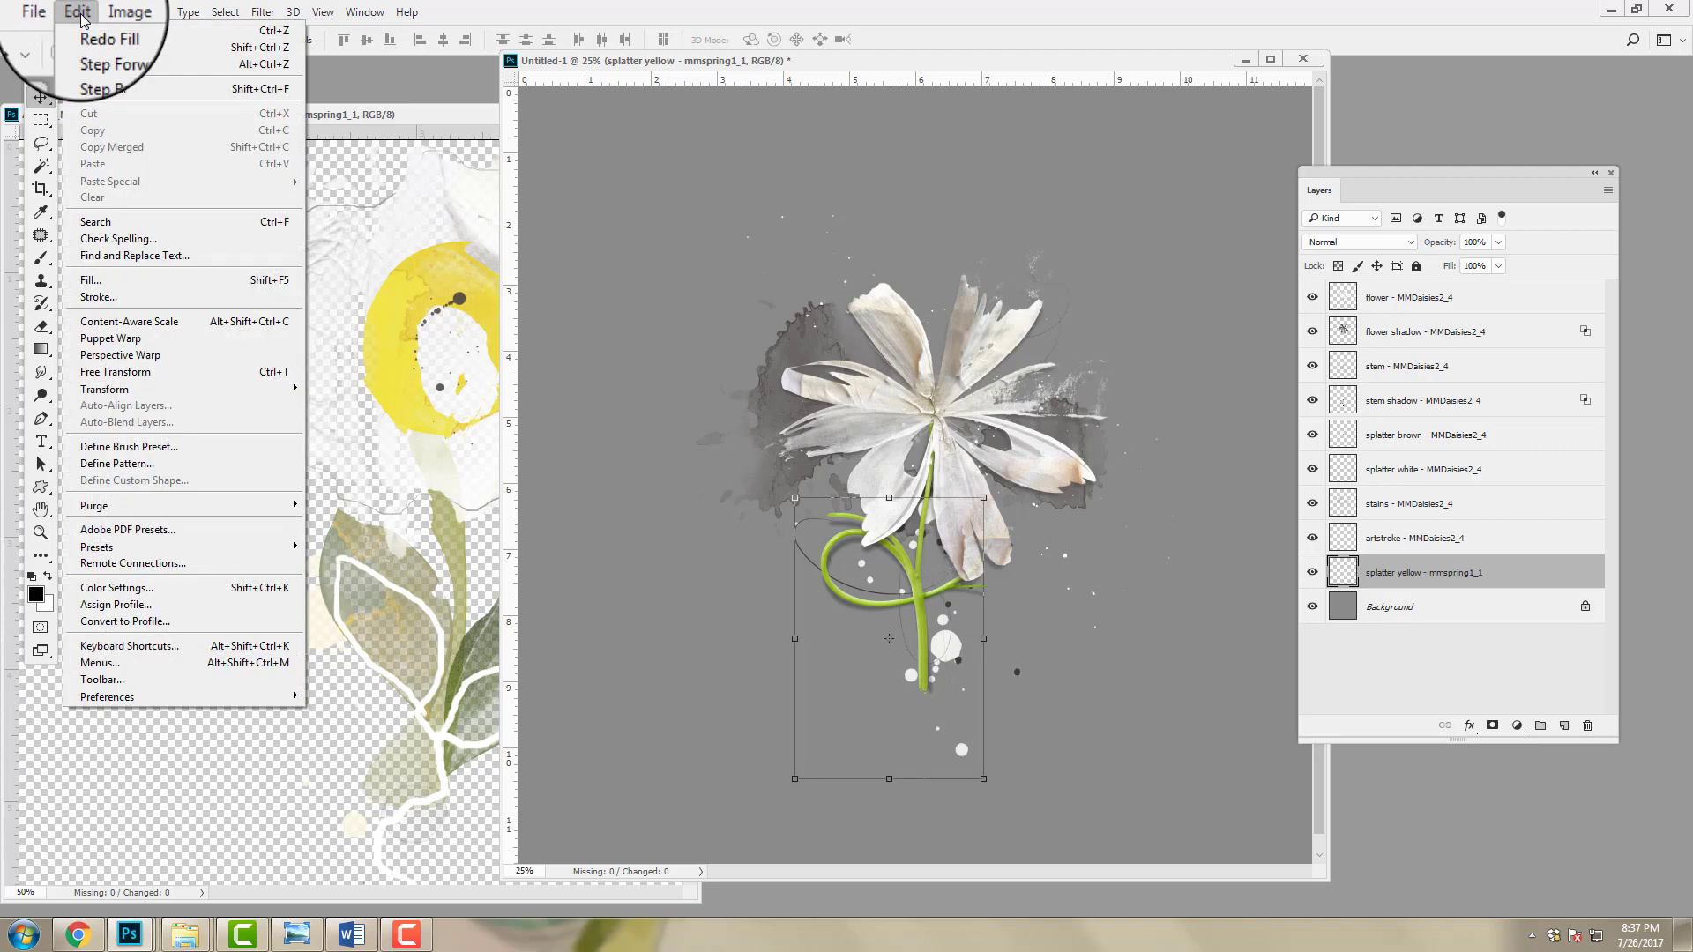
left_click(104, 282)
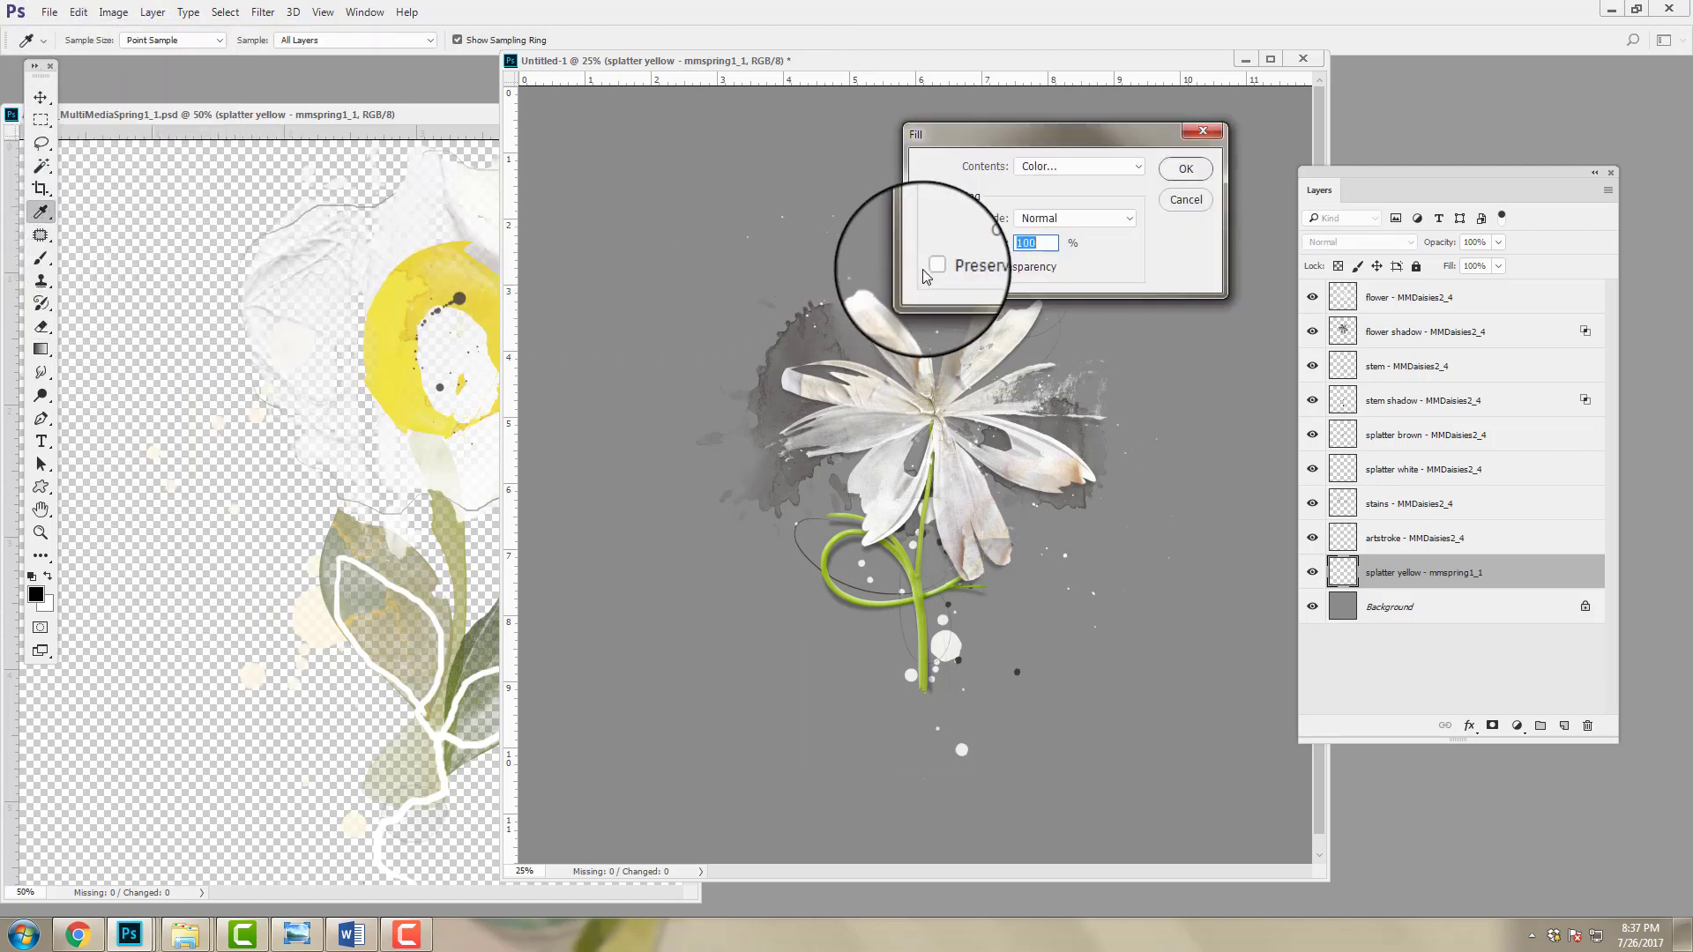
left_click(934, 266)
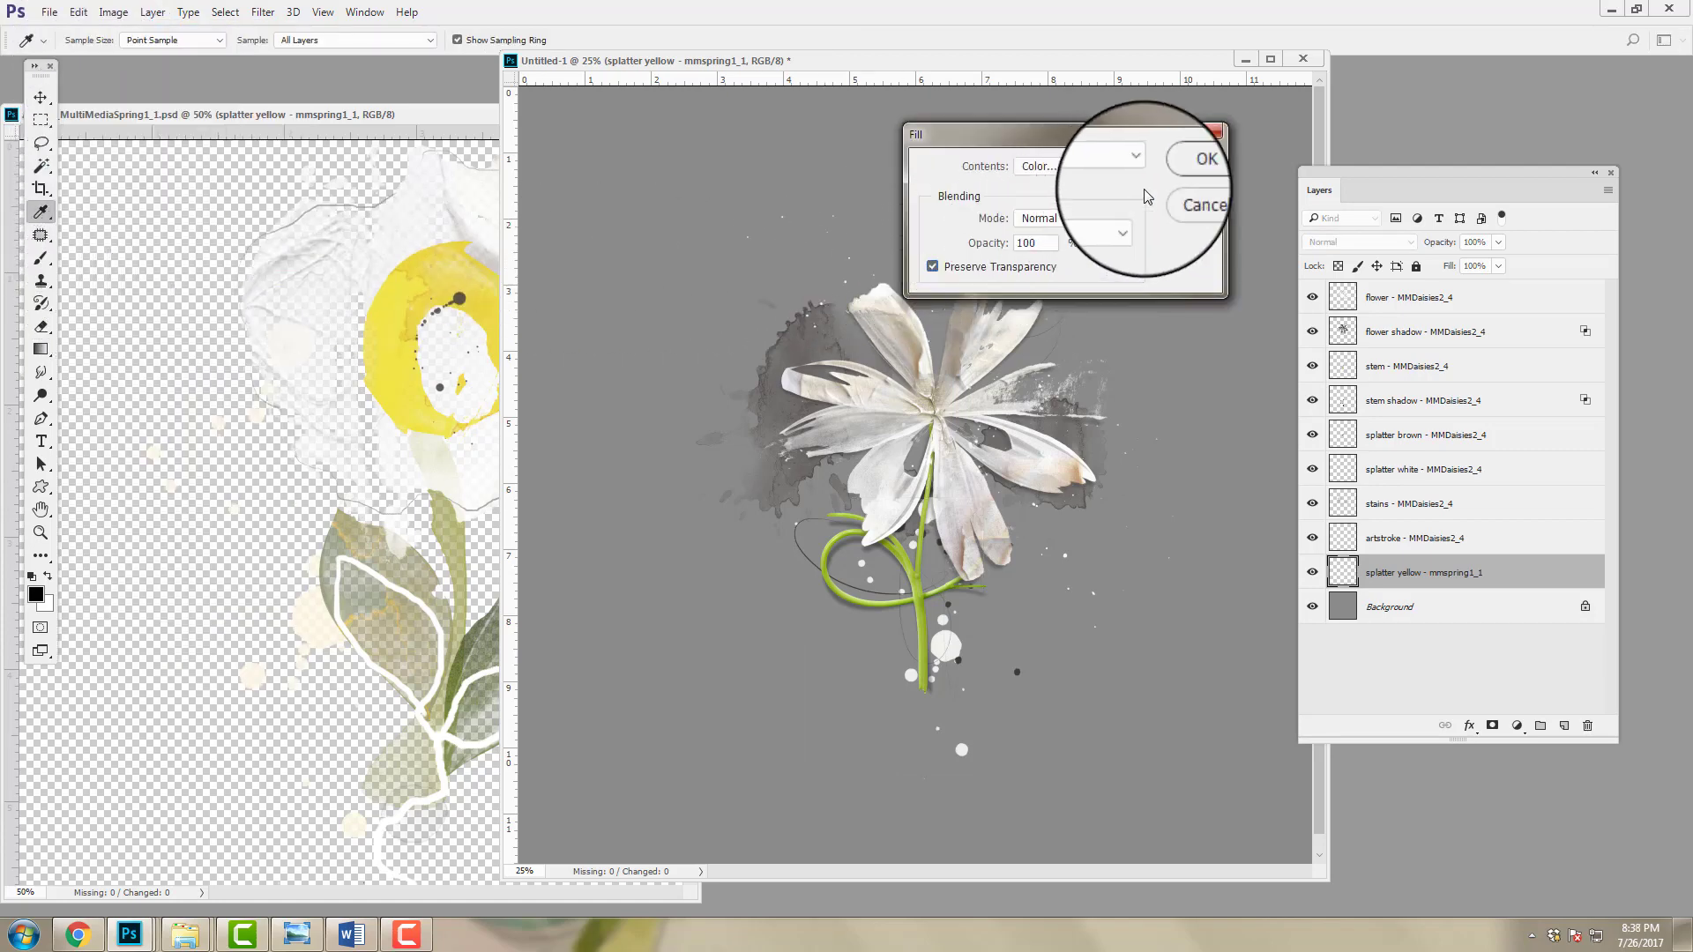
left_click(1184, 169)
key("v")
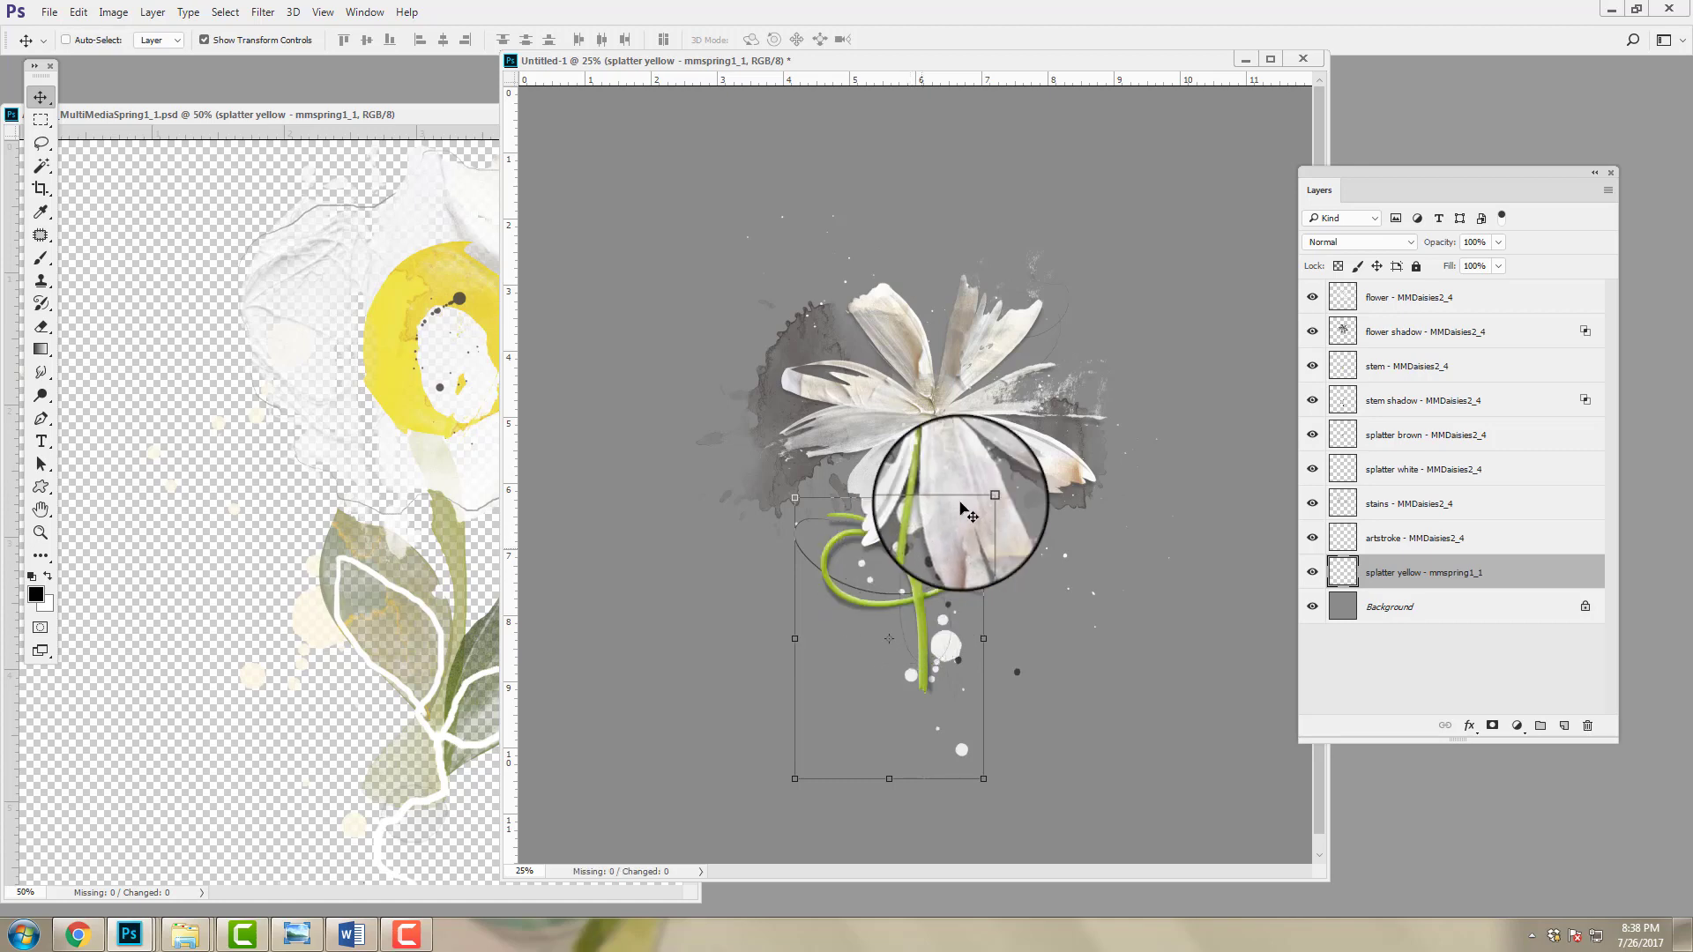
Step: Fill the stem layer with the green a6ba48 in Normal mode at 100% opacity, keeping Preserve Transparency on
left_click(1384, 369)
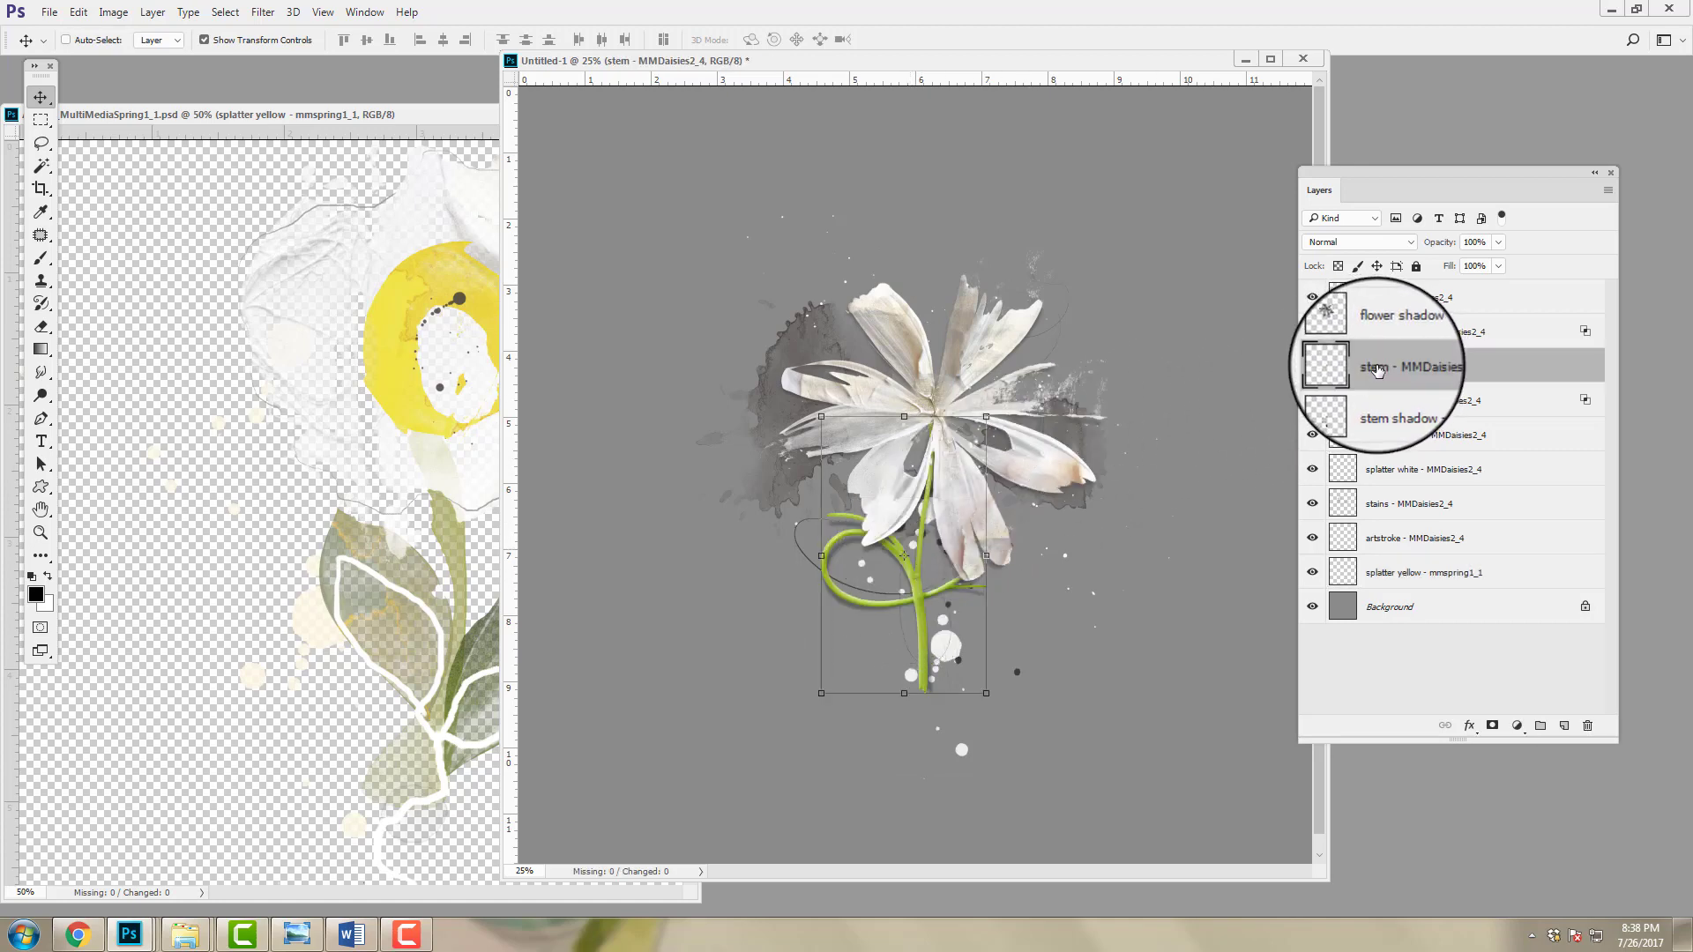
left_click(80, 14)
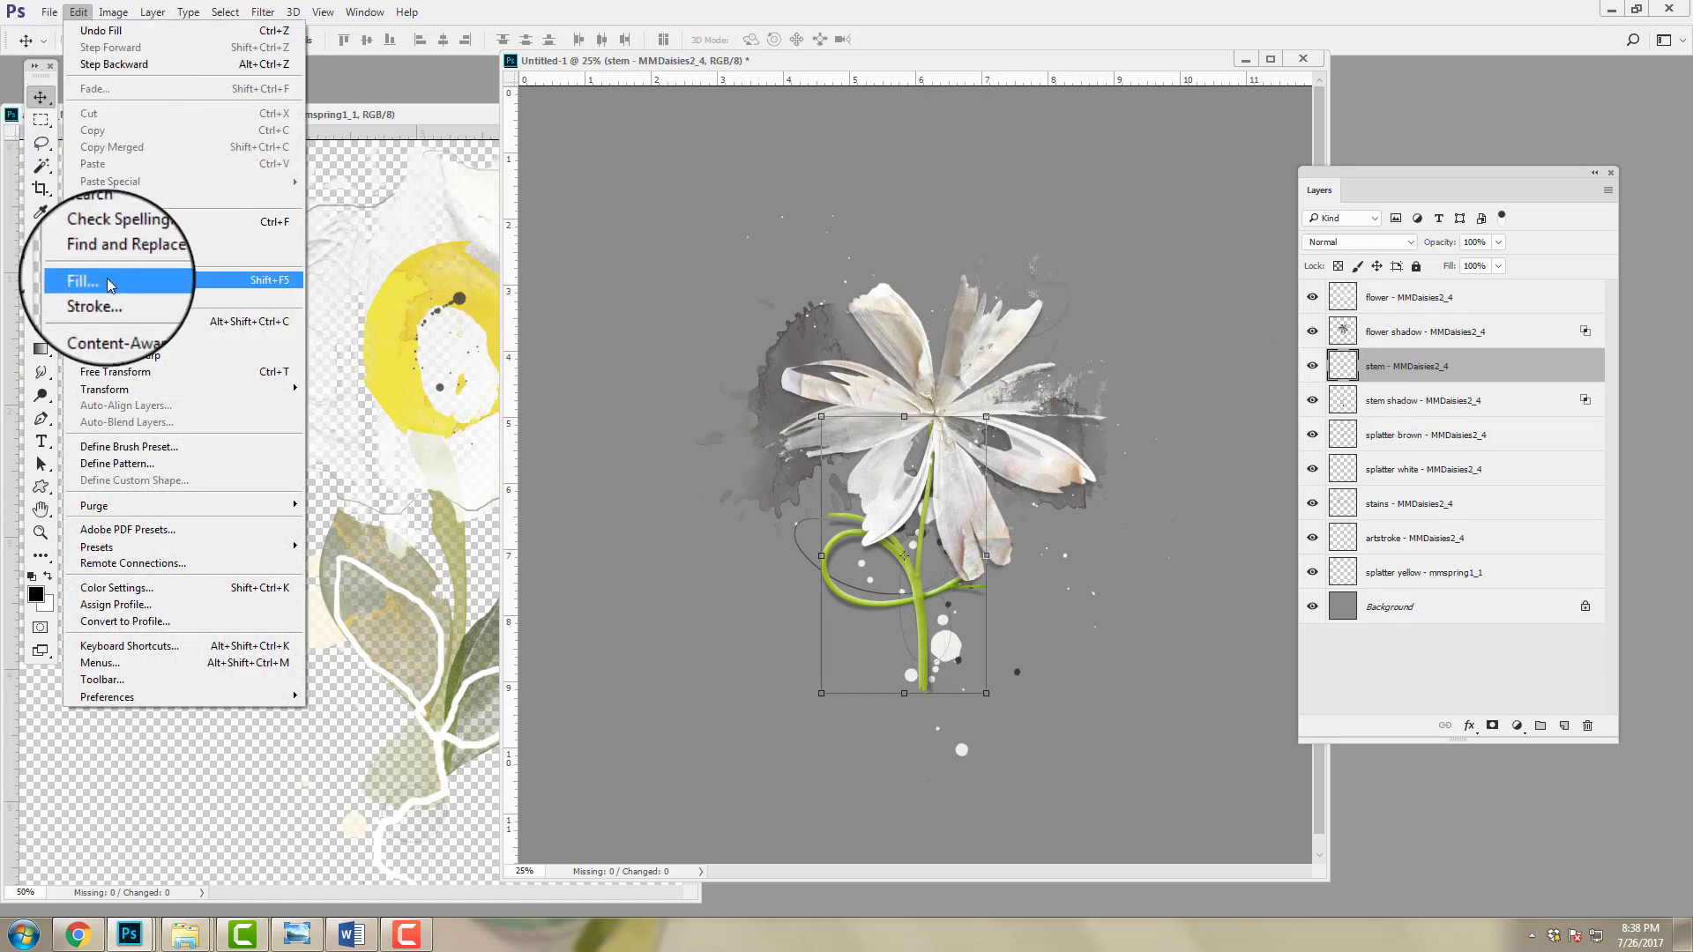
left_click(80, 276)
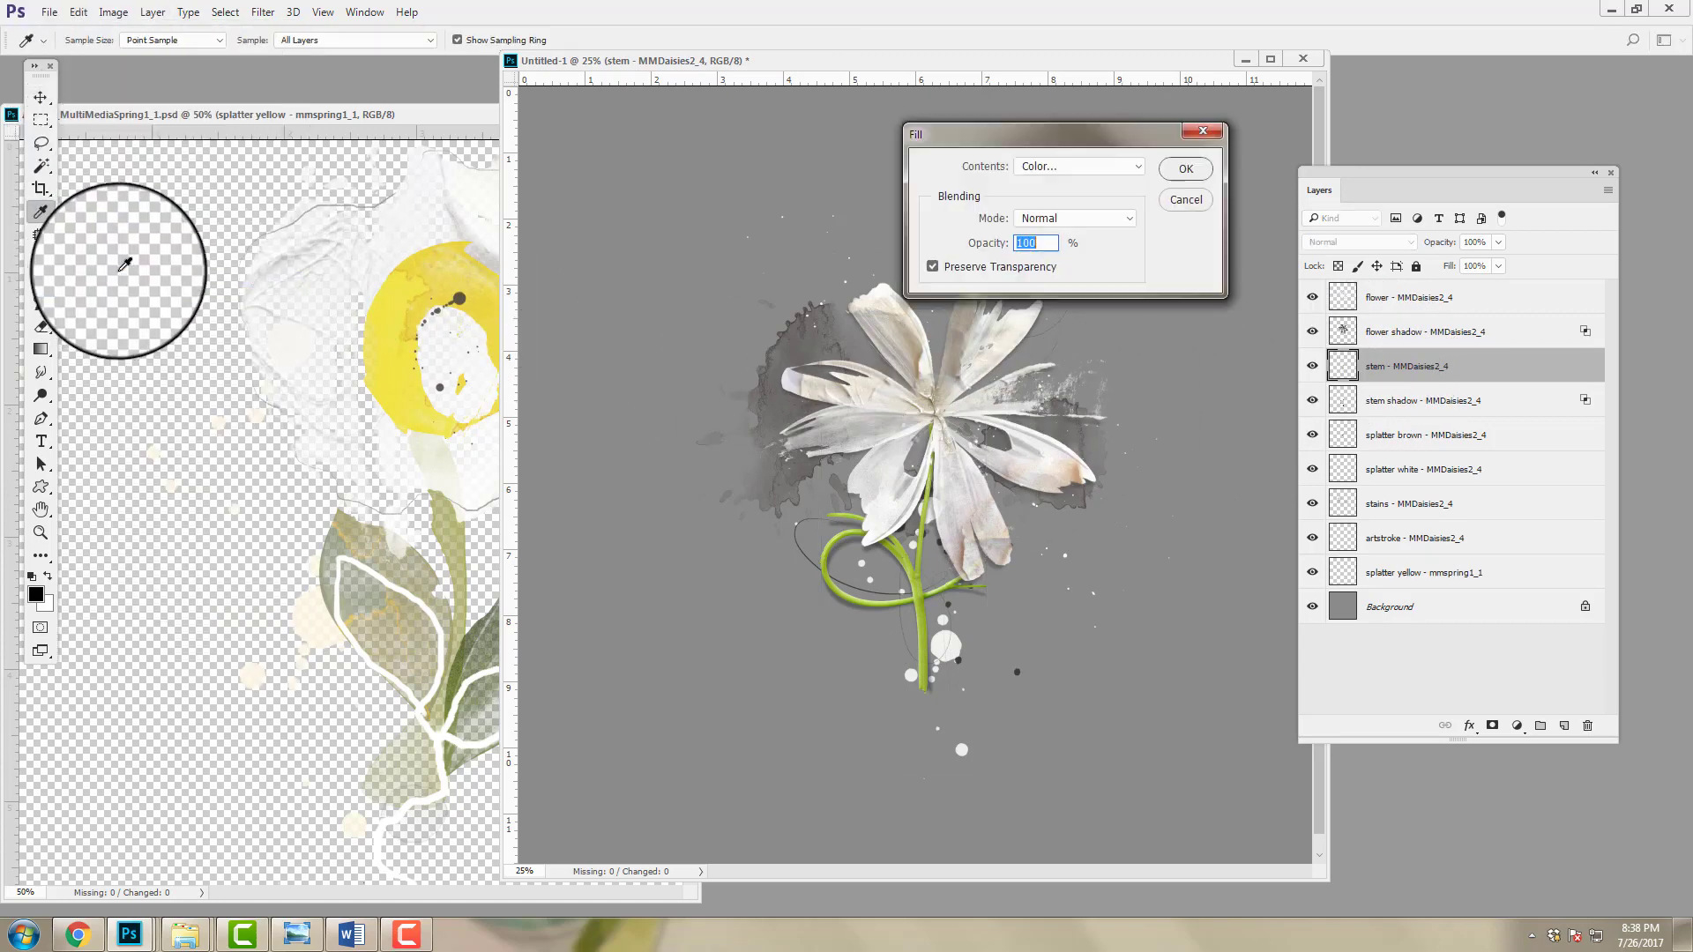
left_click(1138, 171)
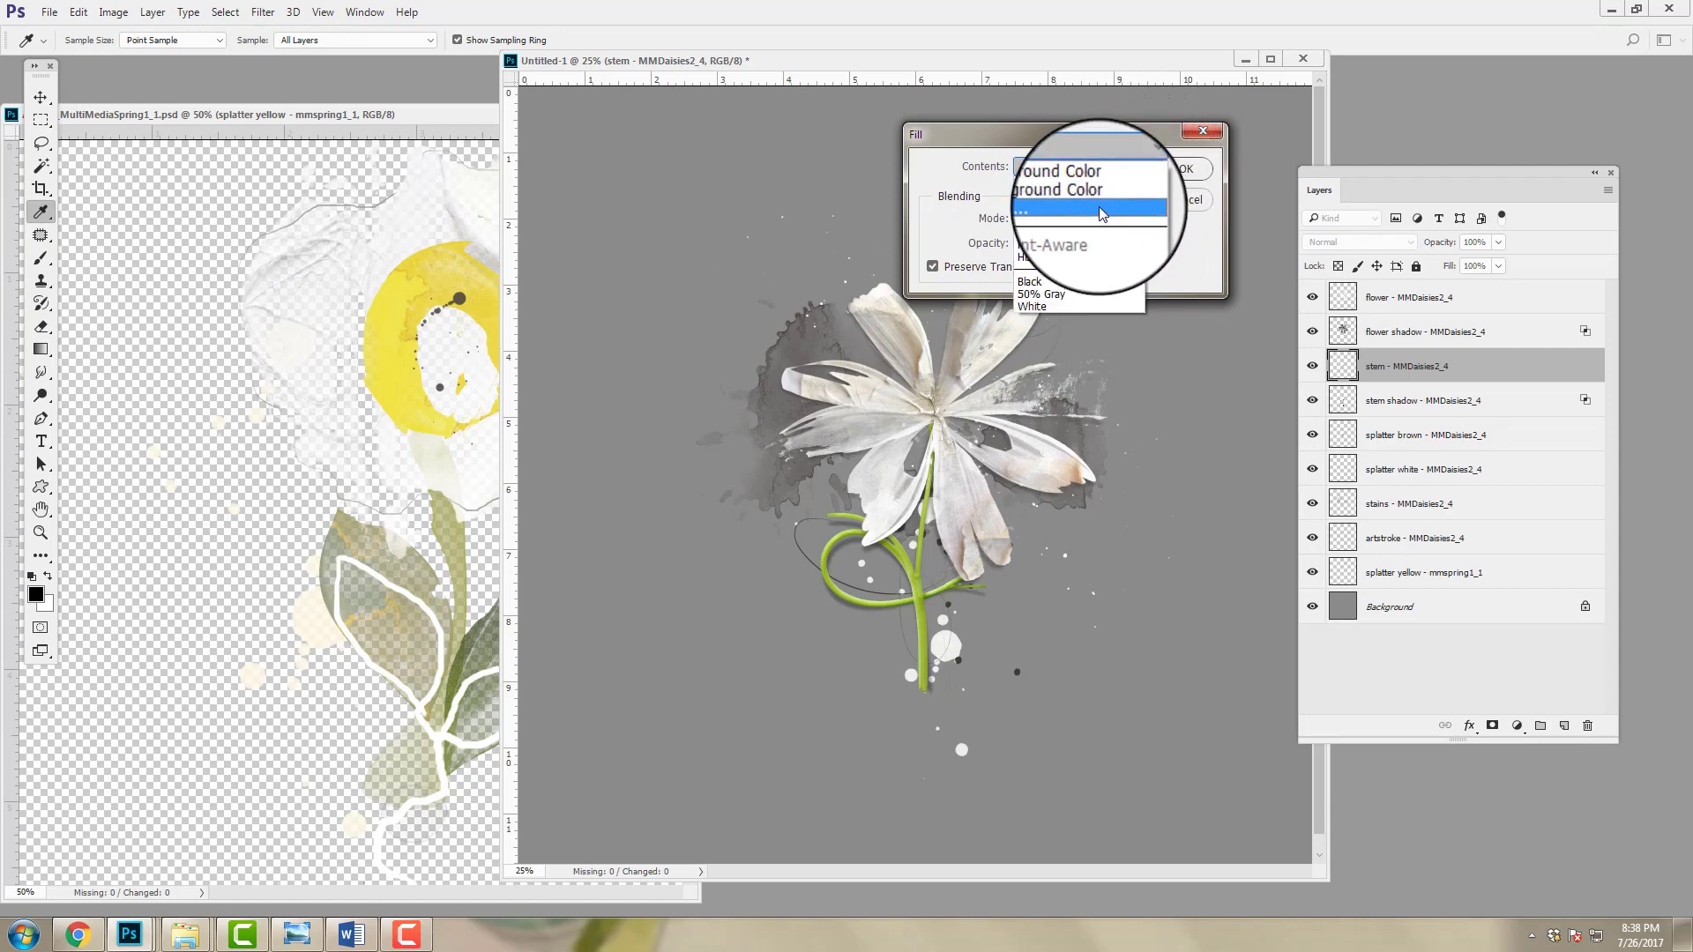
left_click(1098, 208)
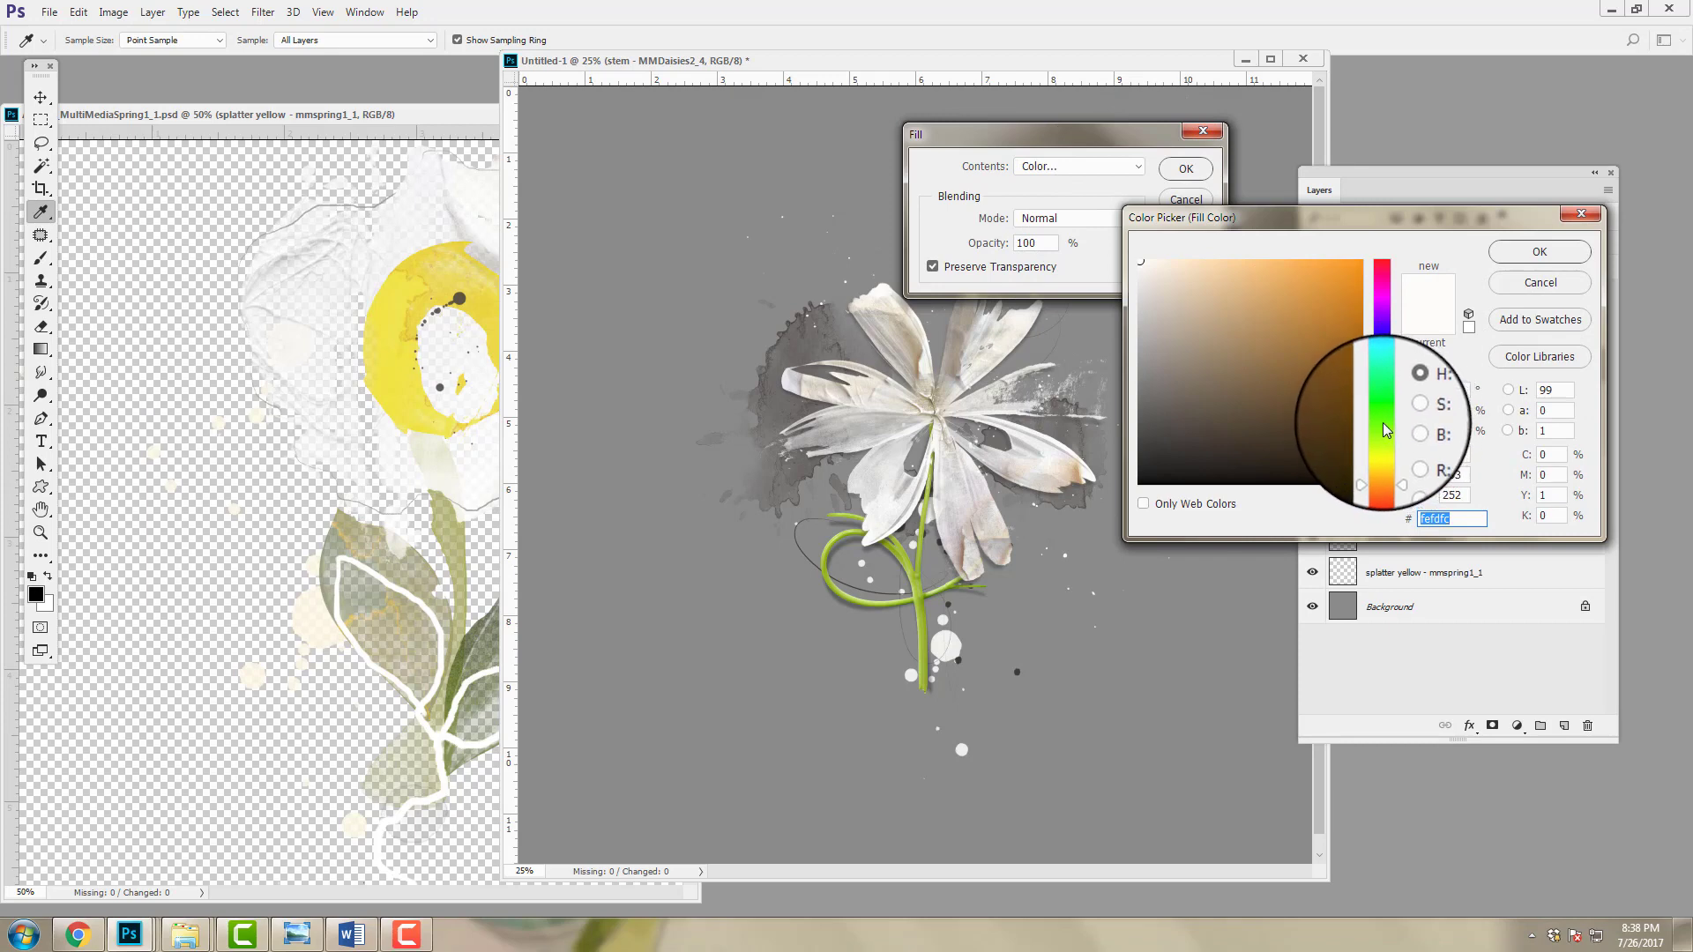
left_click(1382, 422)
left_click_drag(923, 579, 1256, 462)
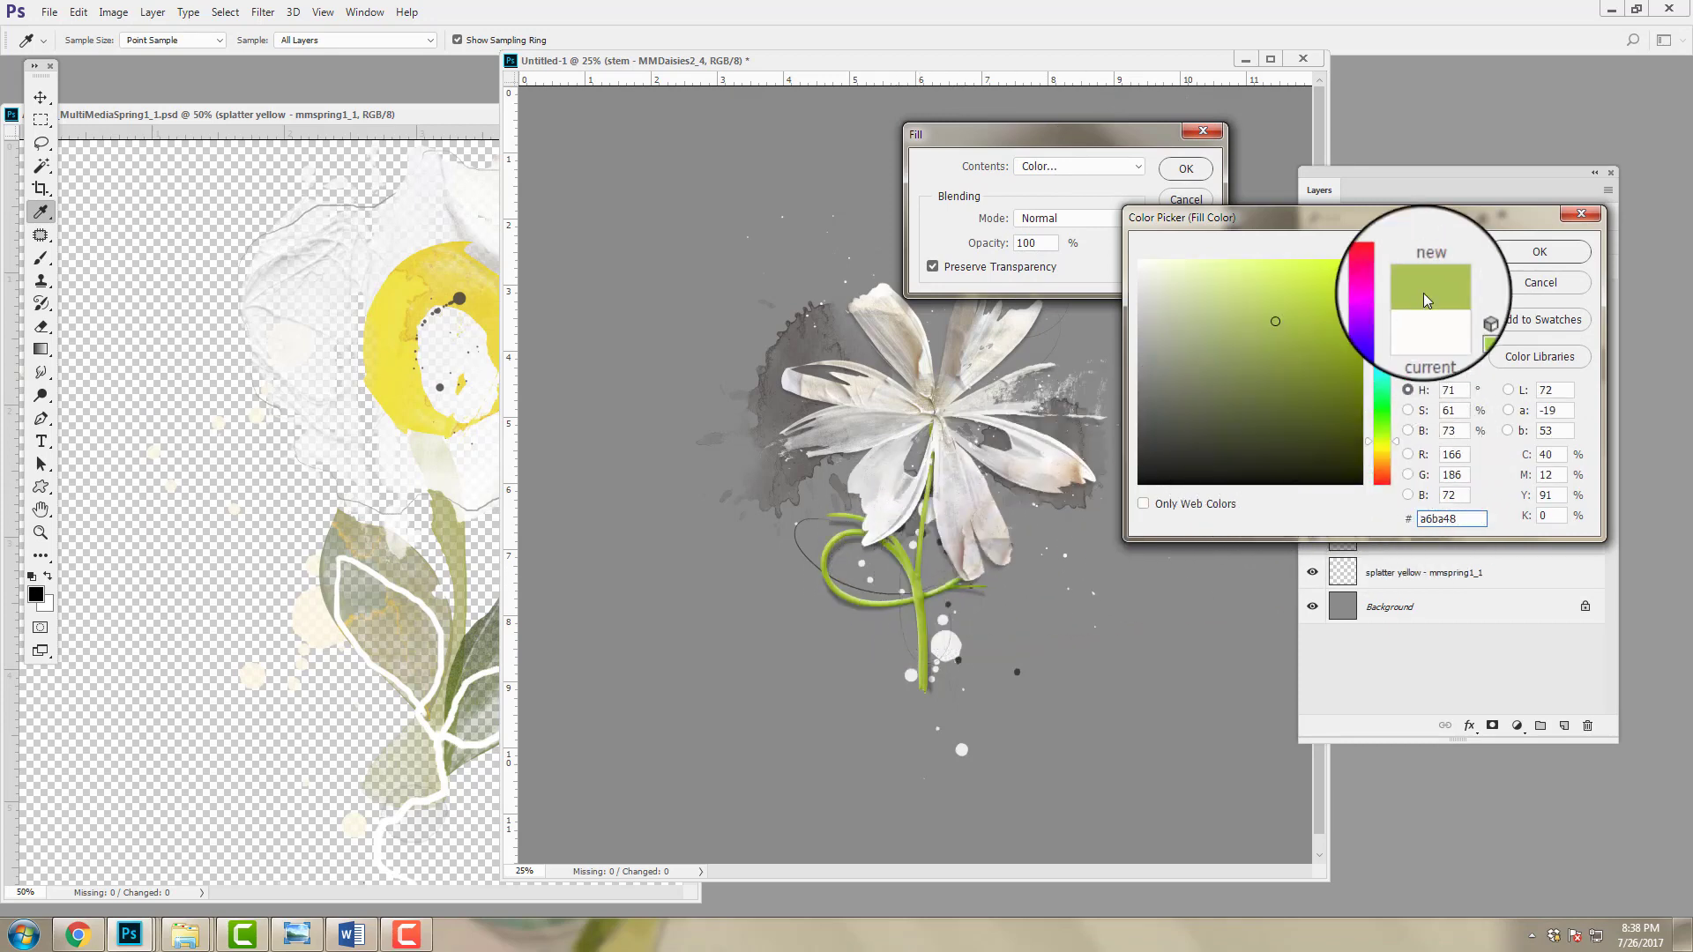
left_click(1536, 254)
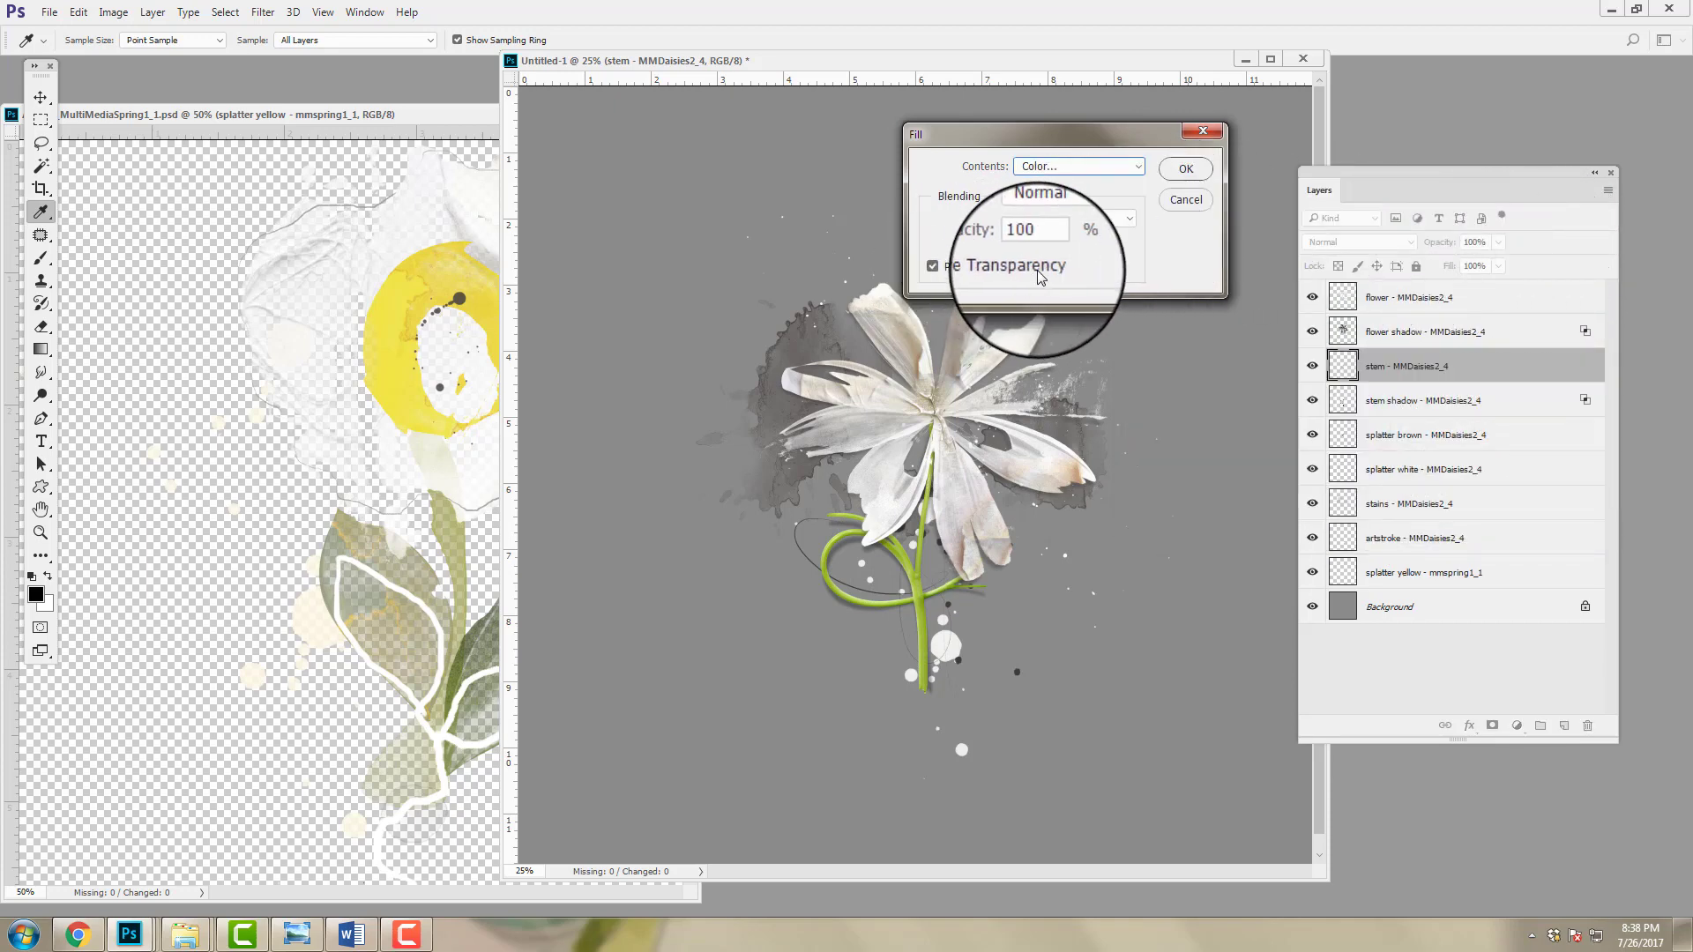
left_click(1186, 169)
Step: Undo the green fill on the stem layer
key("v")
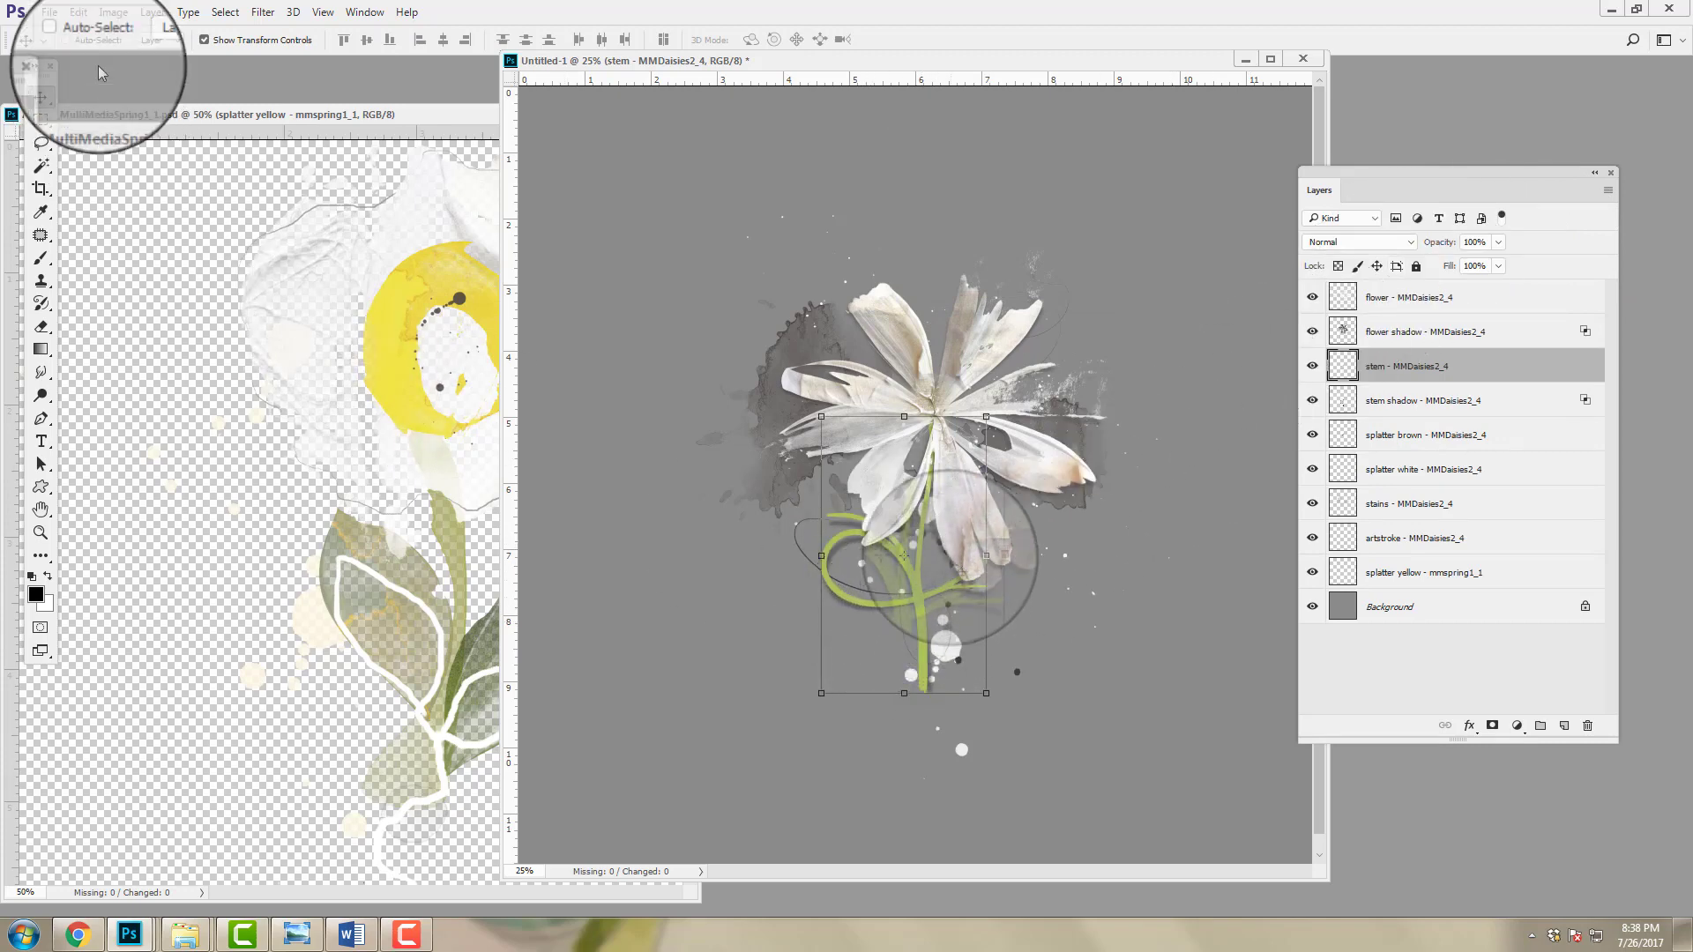
left_click(78, 12)
left_click(93, 30)
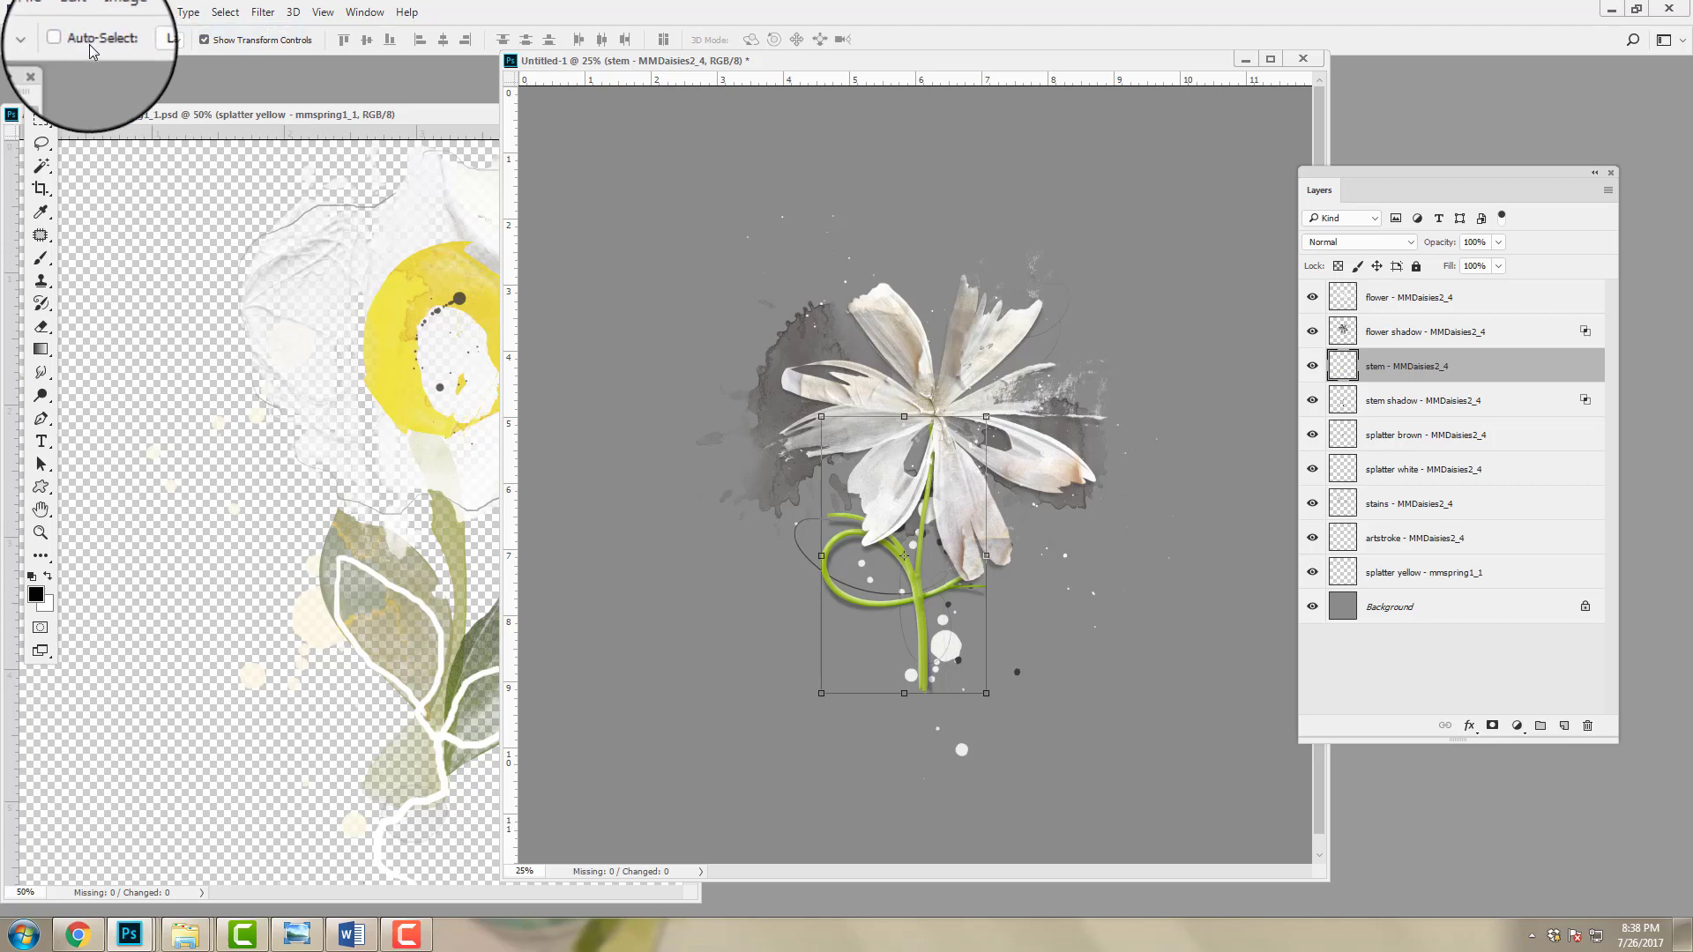
Step: Try a Hue/Saturation adjustment on the stem layer with hue +80, and with Colorize at hue 176 and saturation 48, and cancel it
left_click(115, 13)
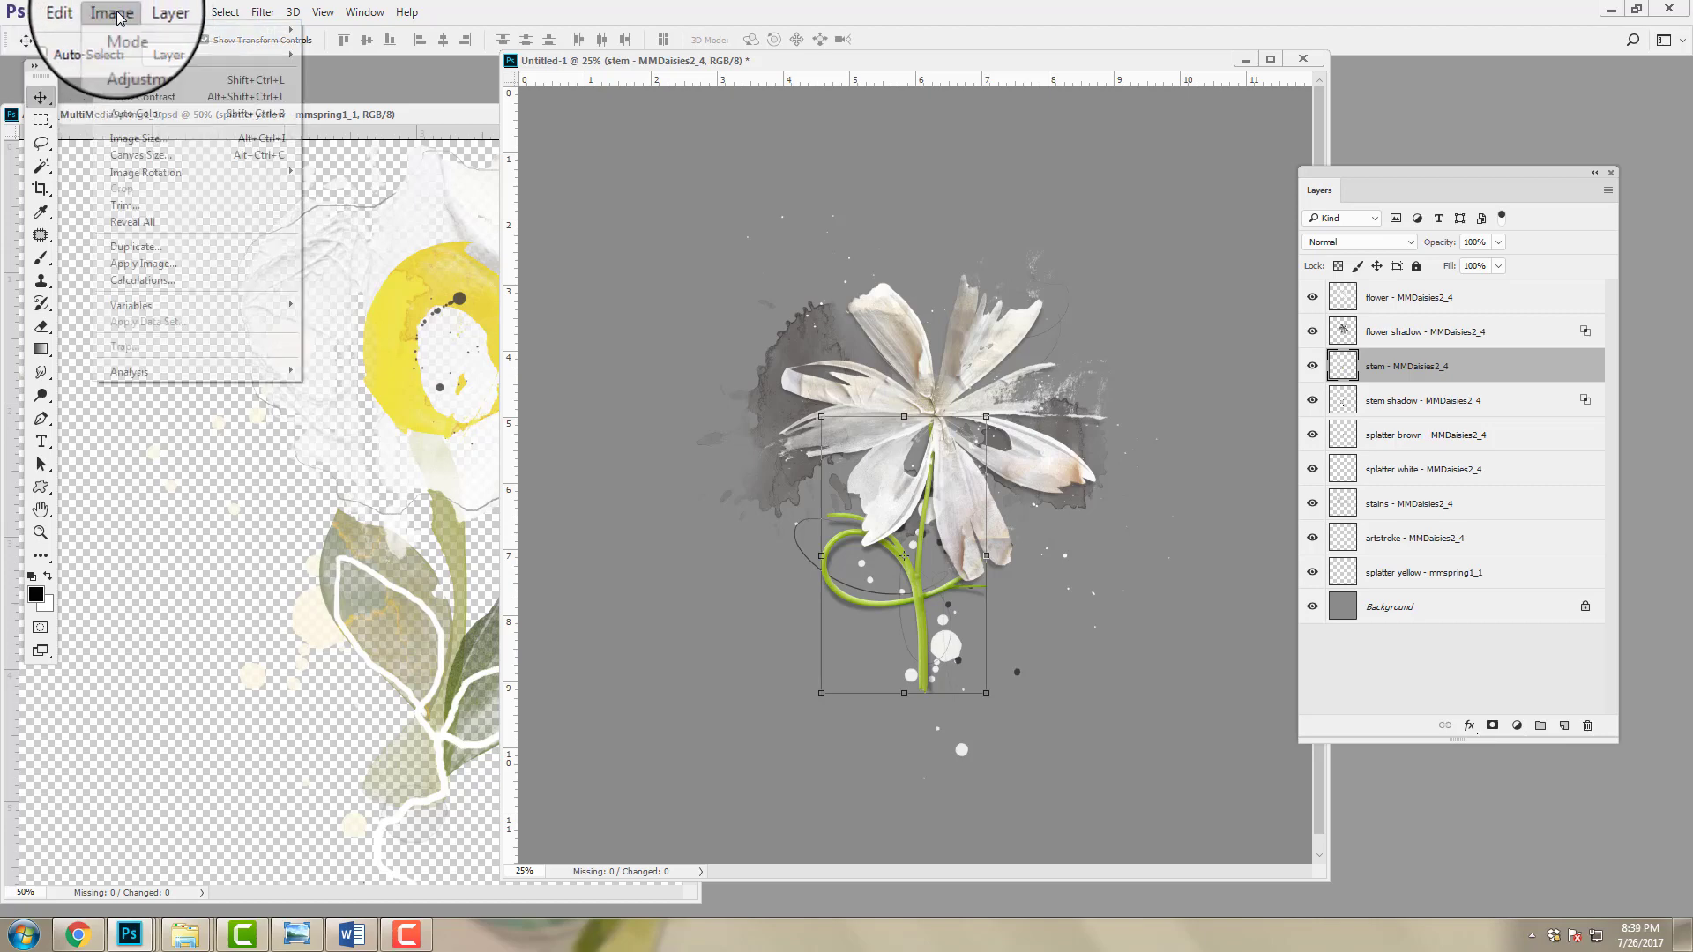
mouse_move(150, 55)
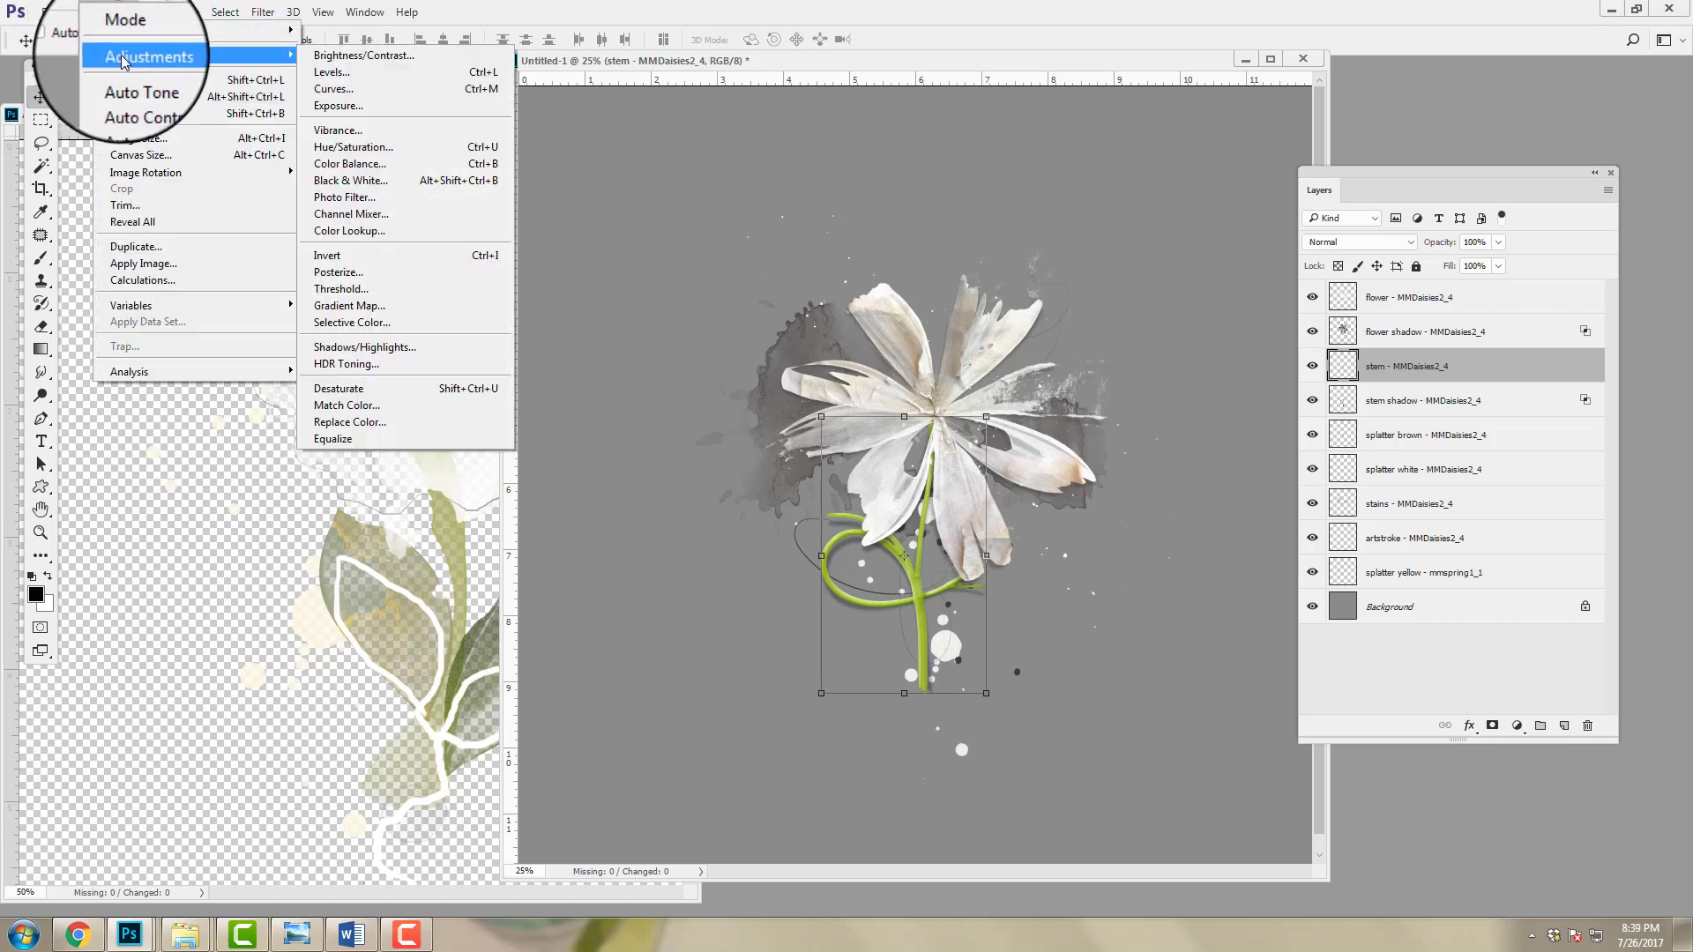
left_click(335, 145)
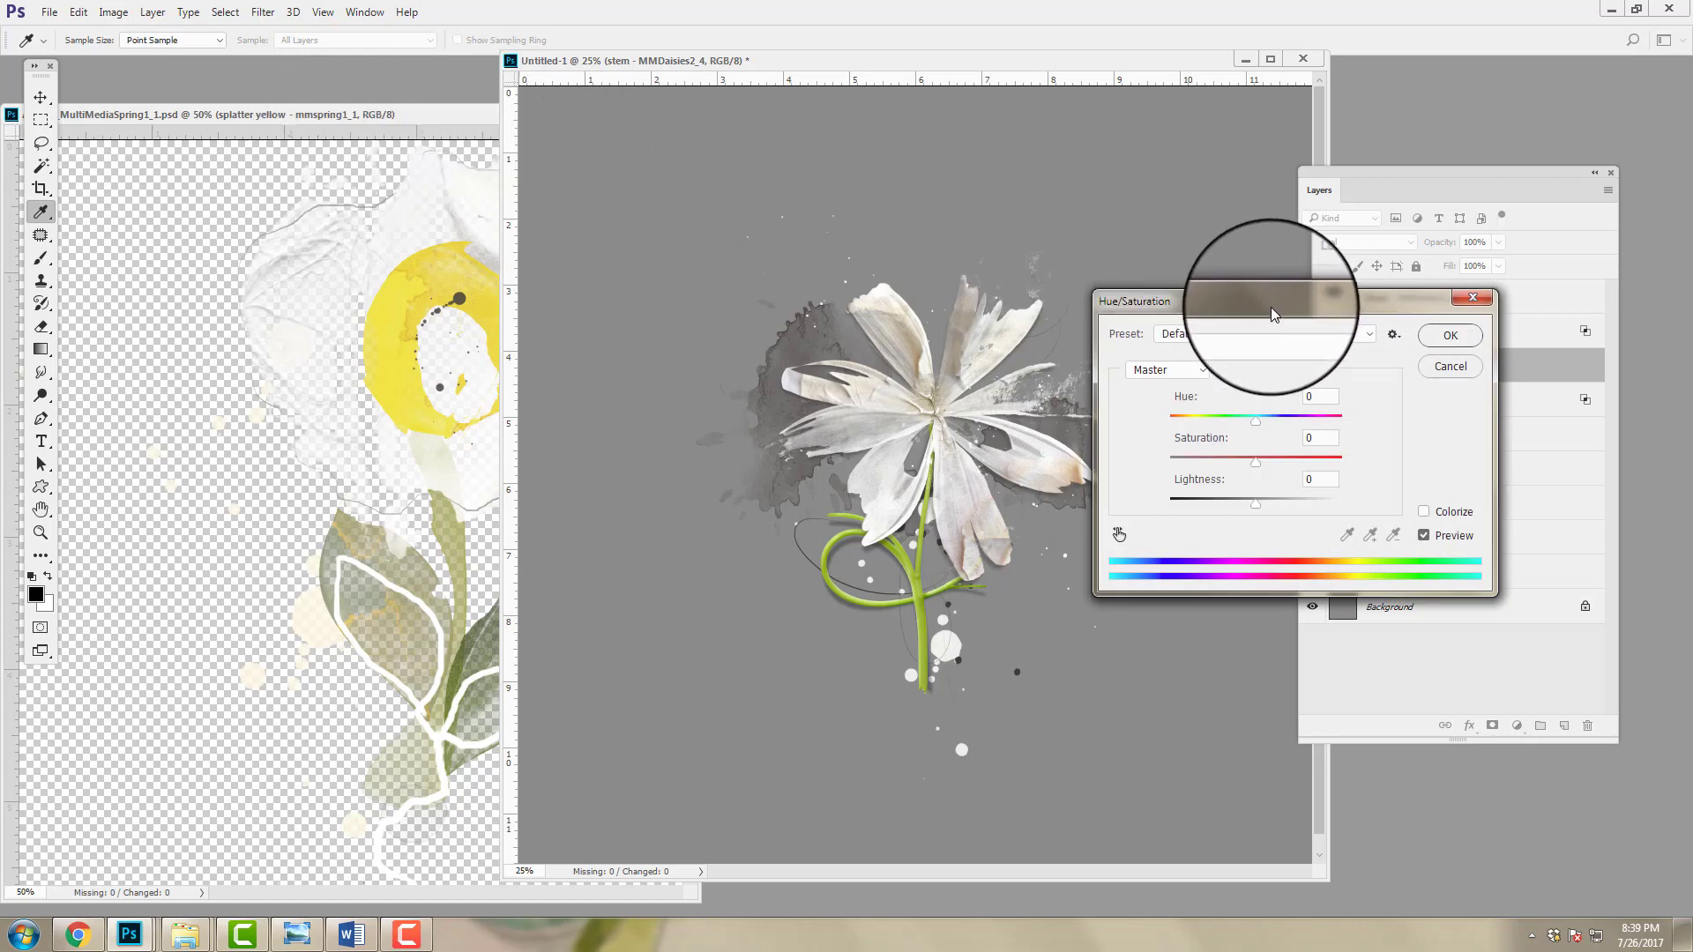
left_click_drag(1273, 303, 1379, 237)
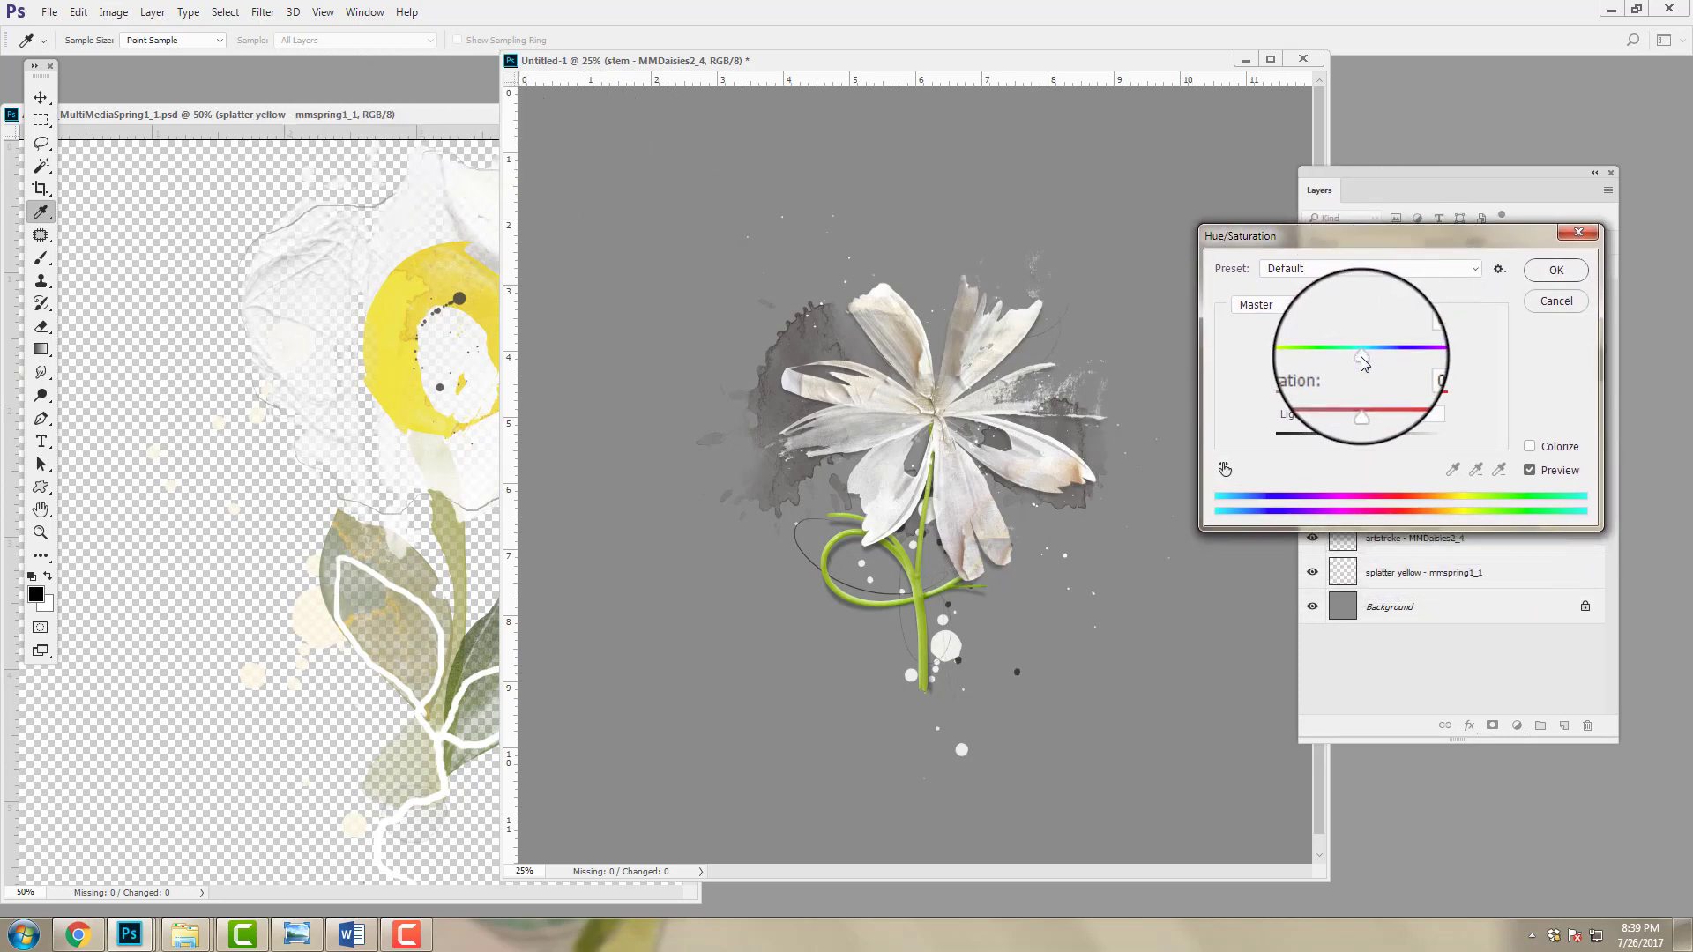
left_click_drag(1361, 357, 1414, 358)
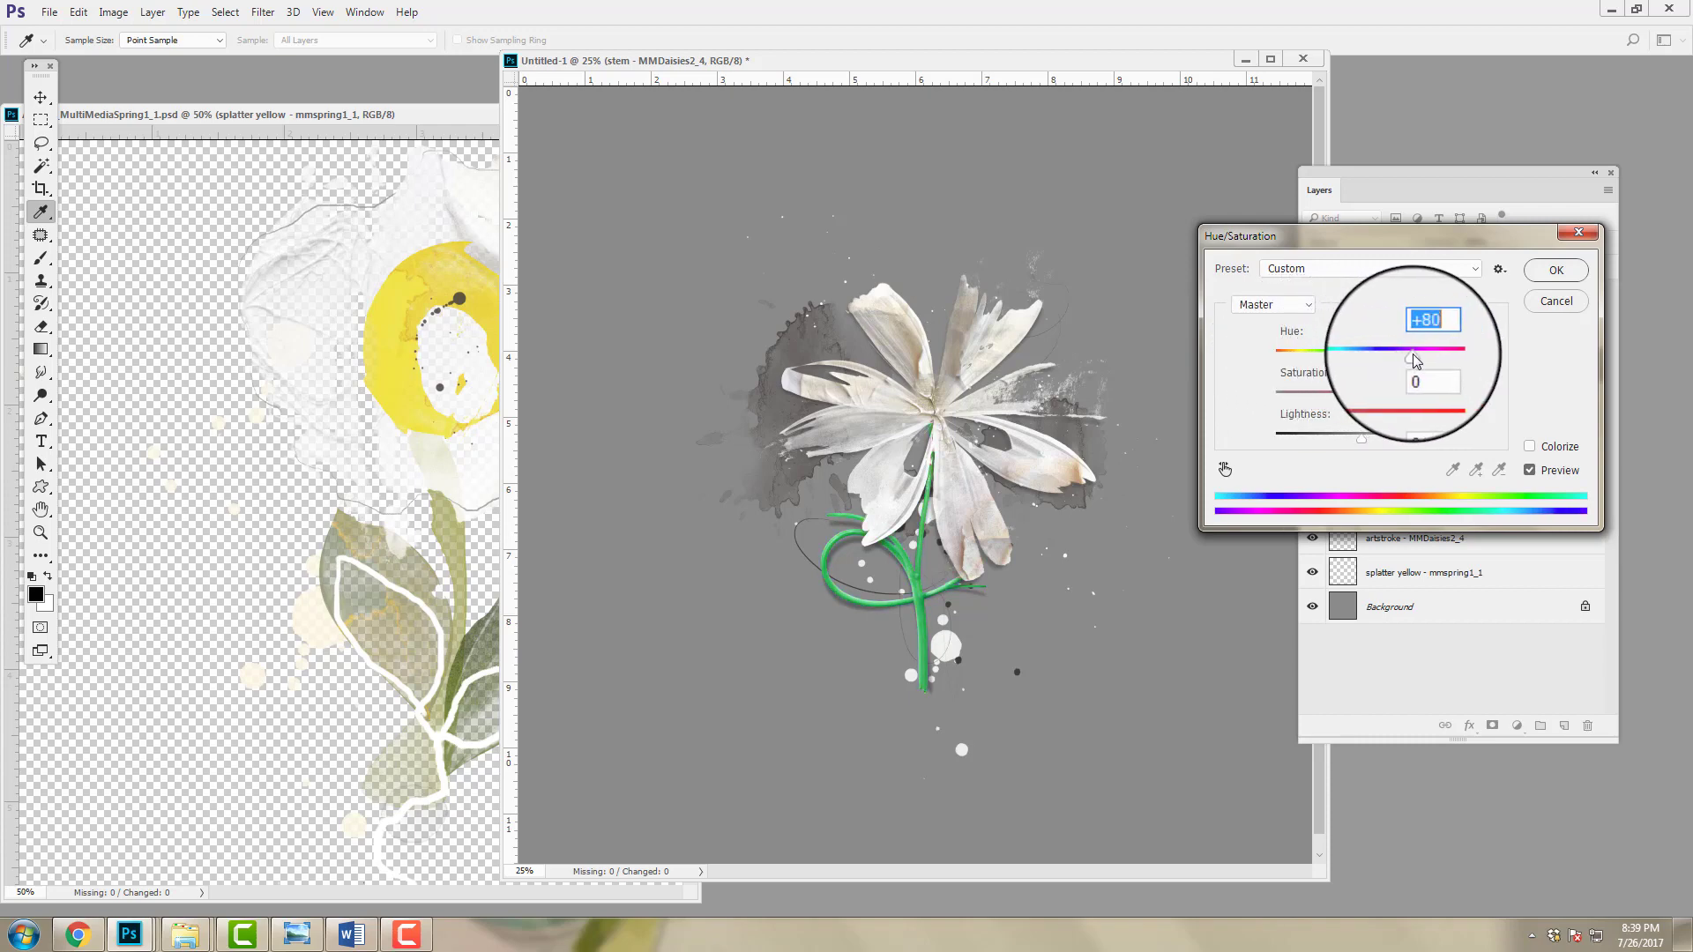
left_click(1529, 446)
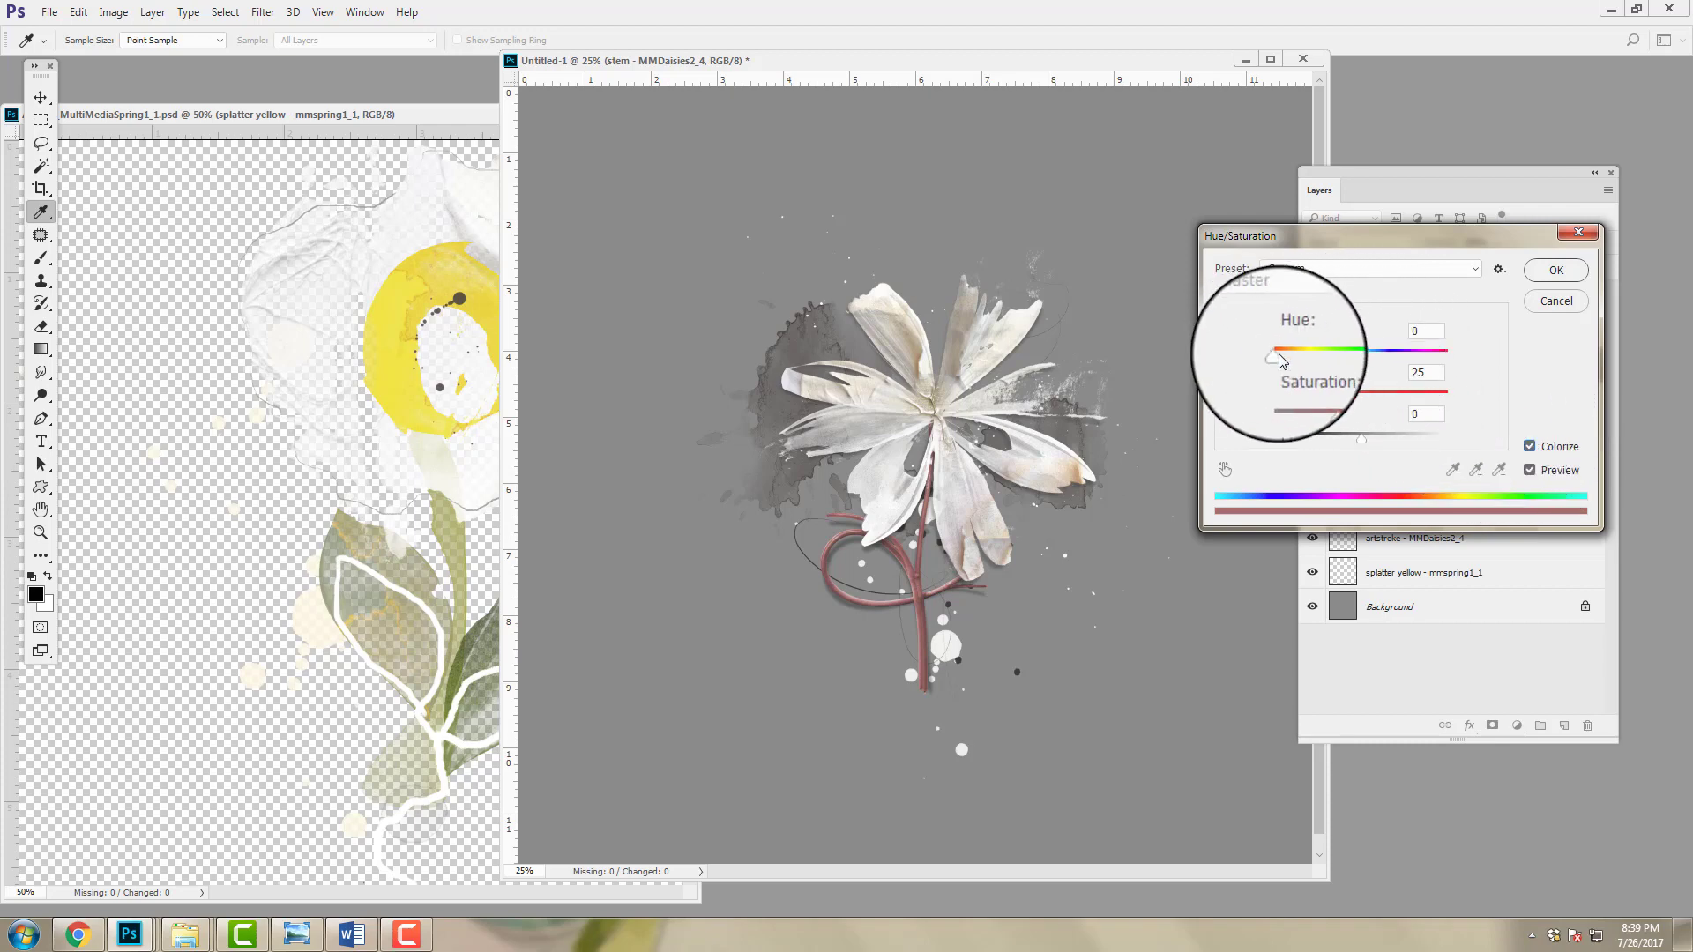
left_click_drag(1283, 356, 1356, 441)
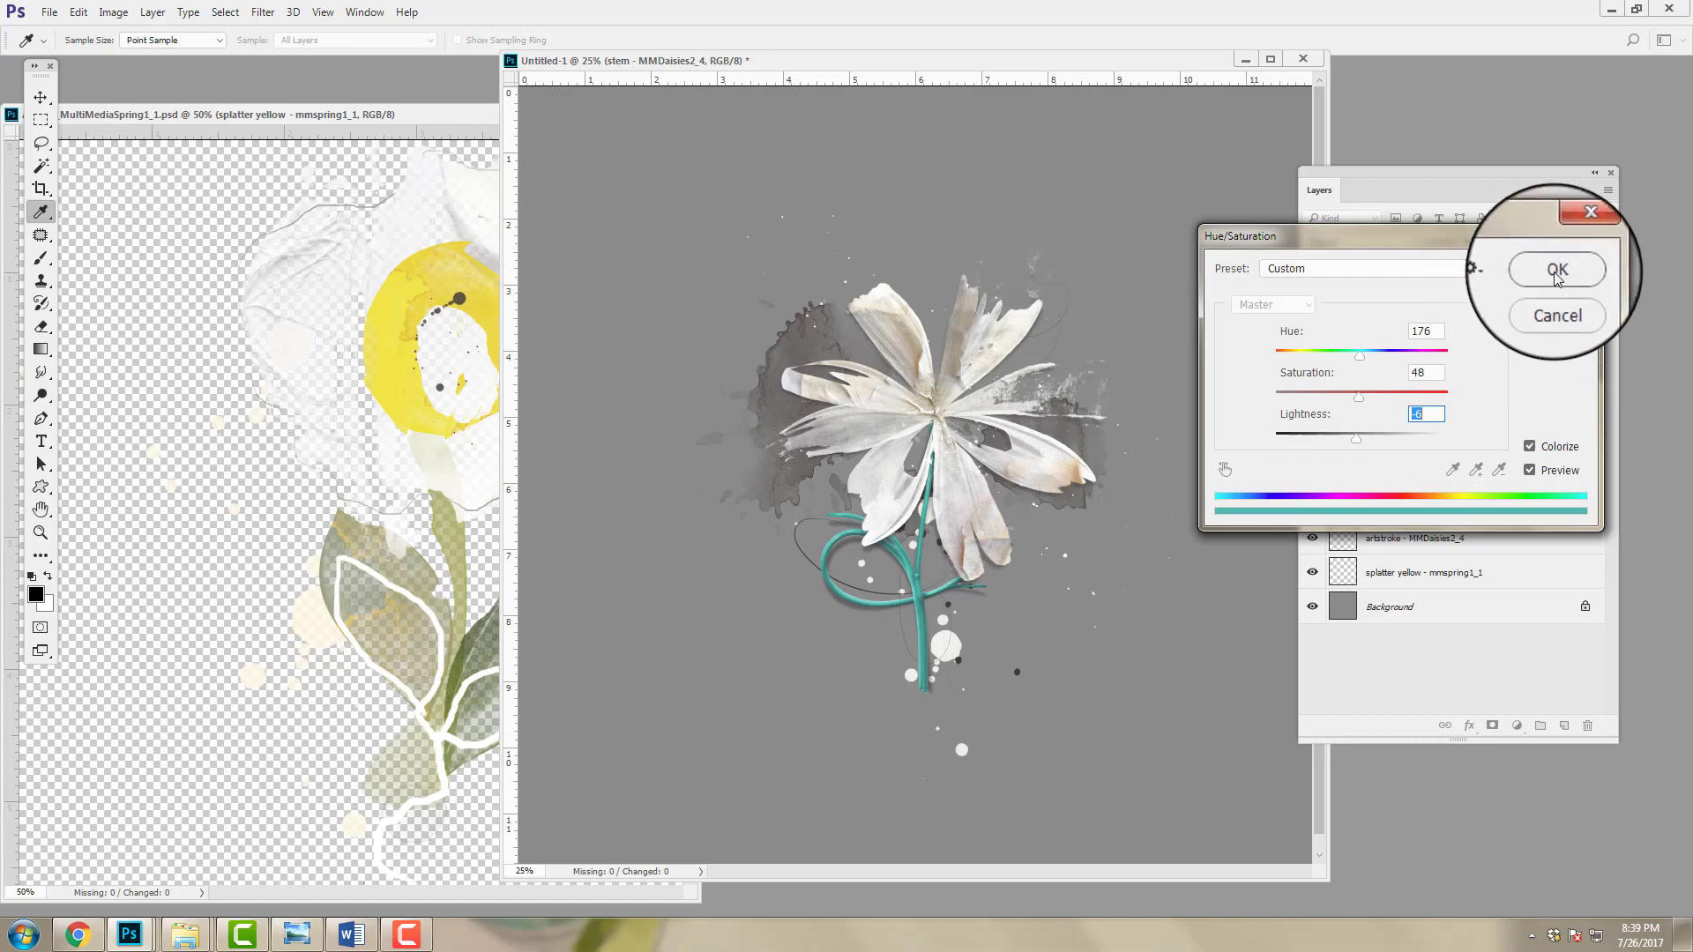
left_click(1557, 301)
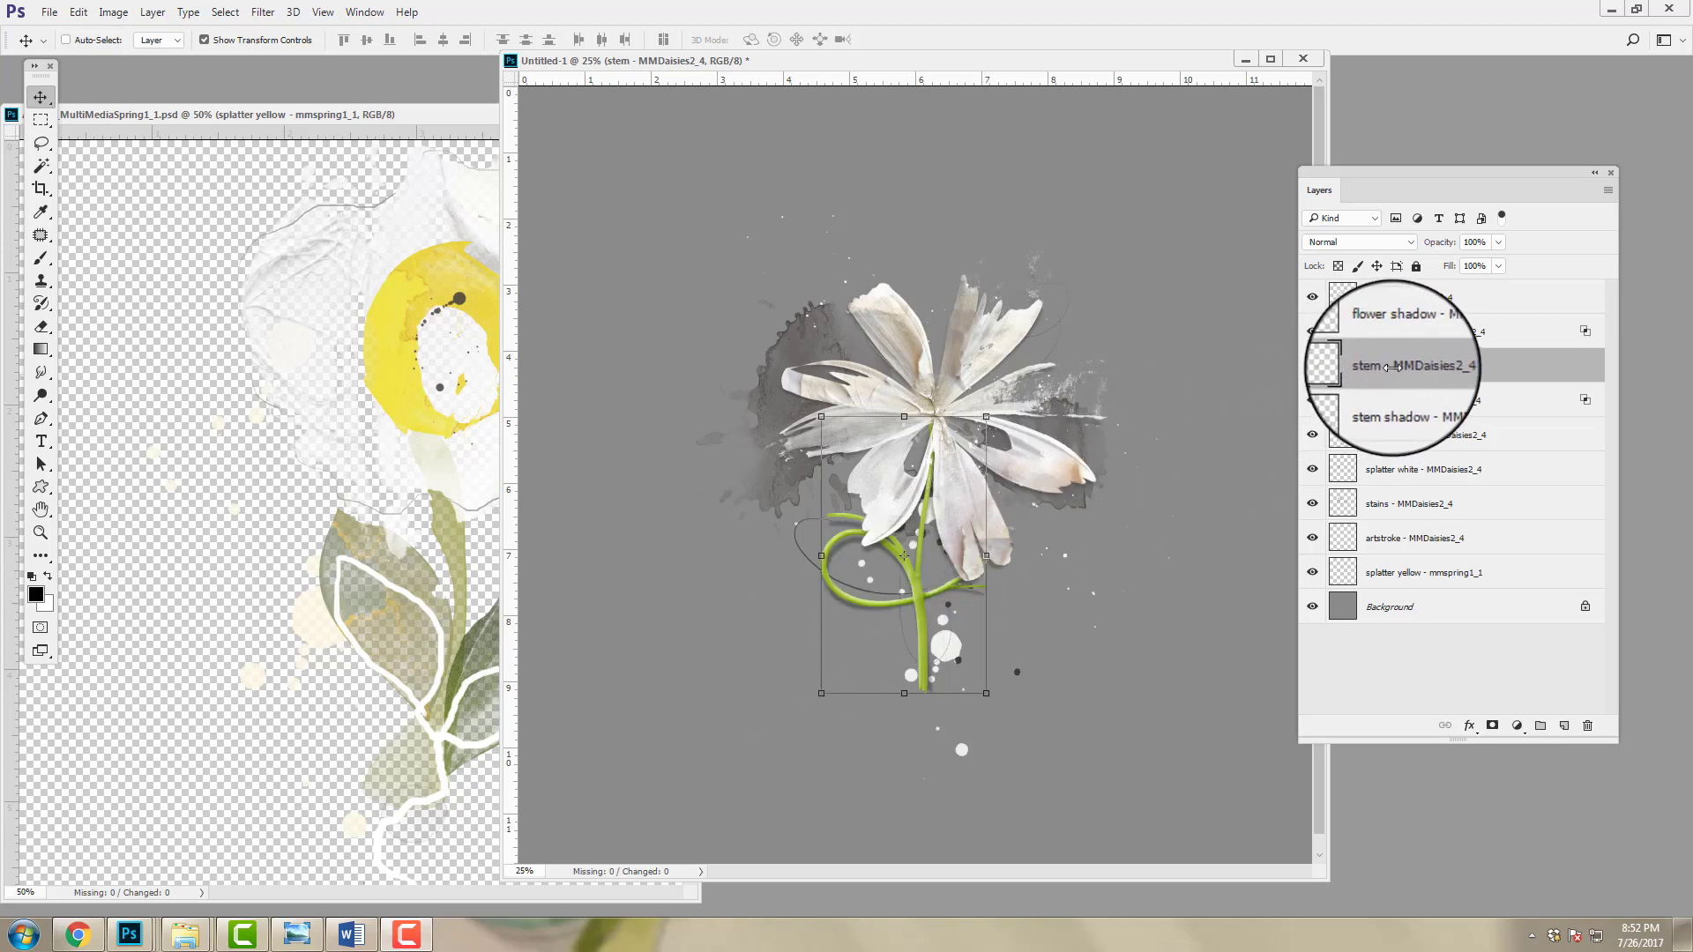
left_click(1388, 333)
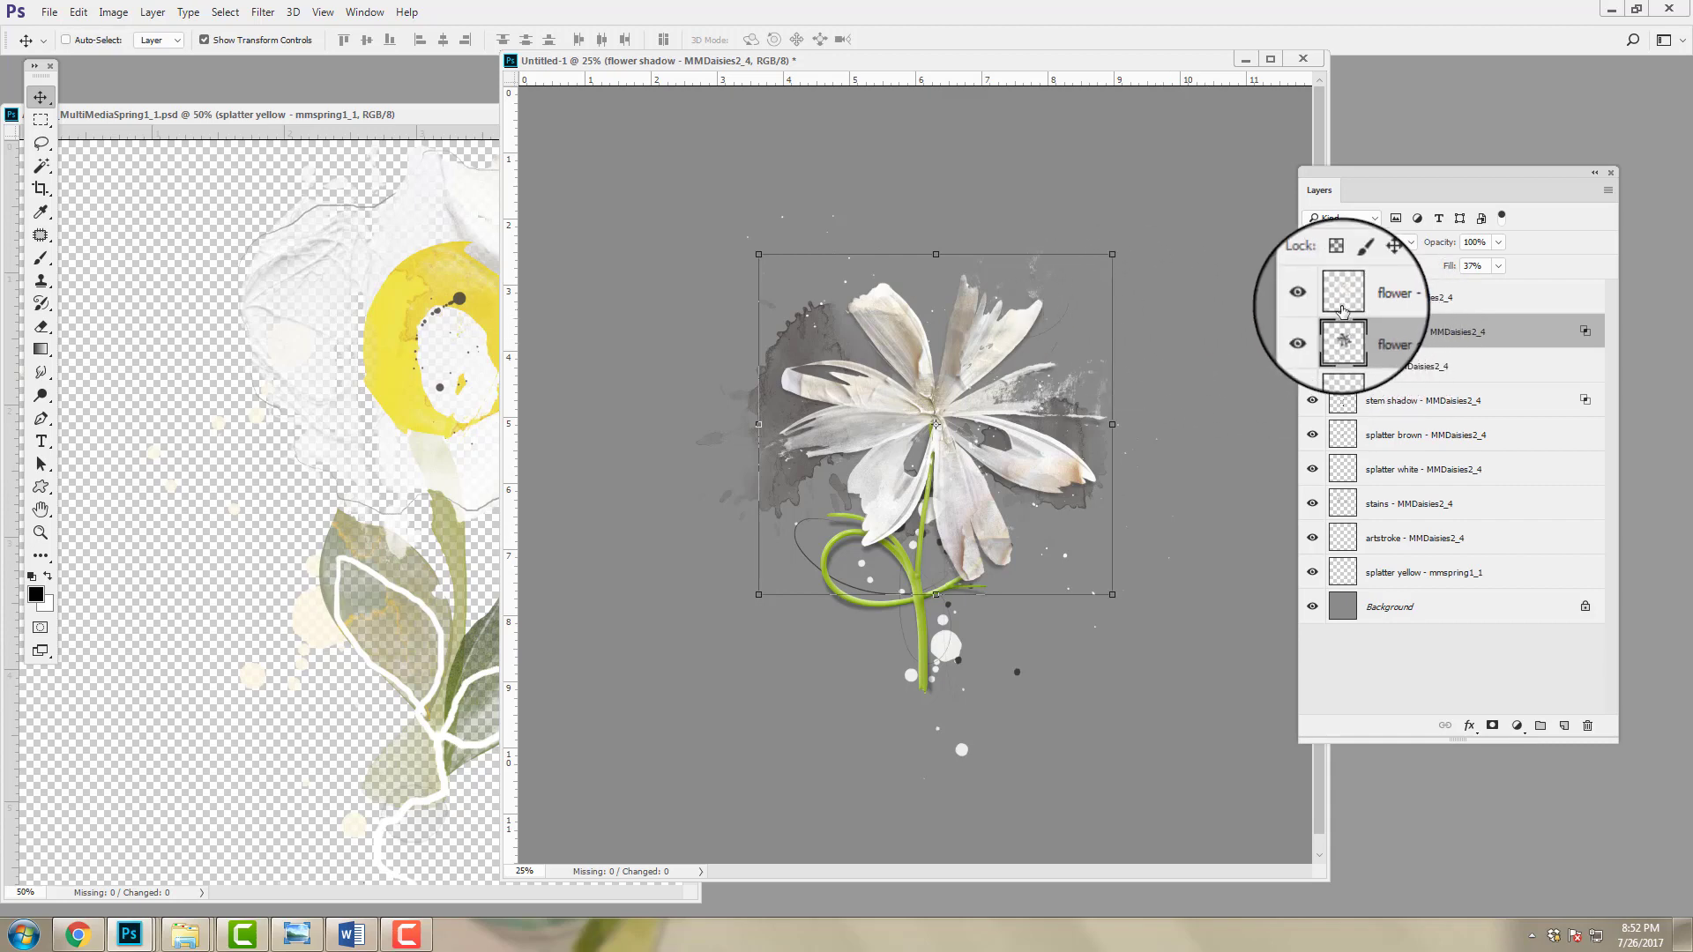
left_click(1347, 298)
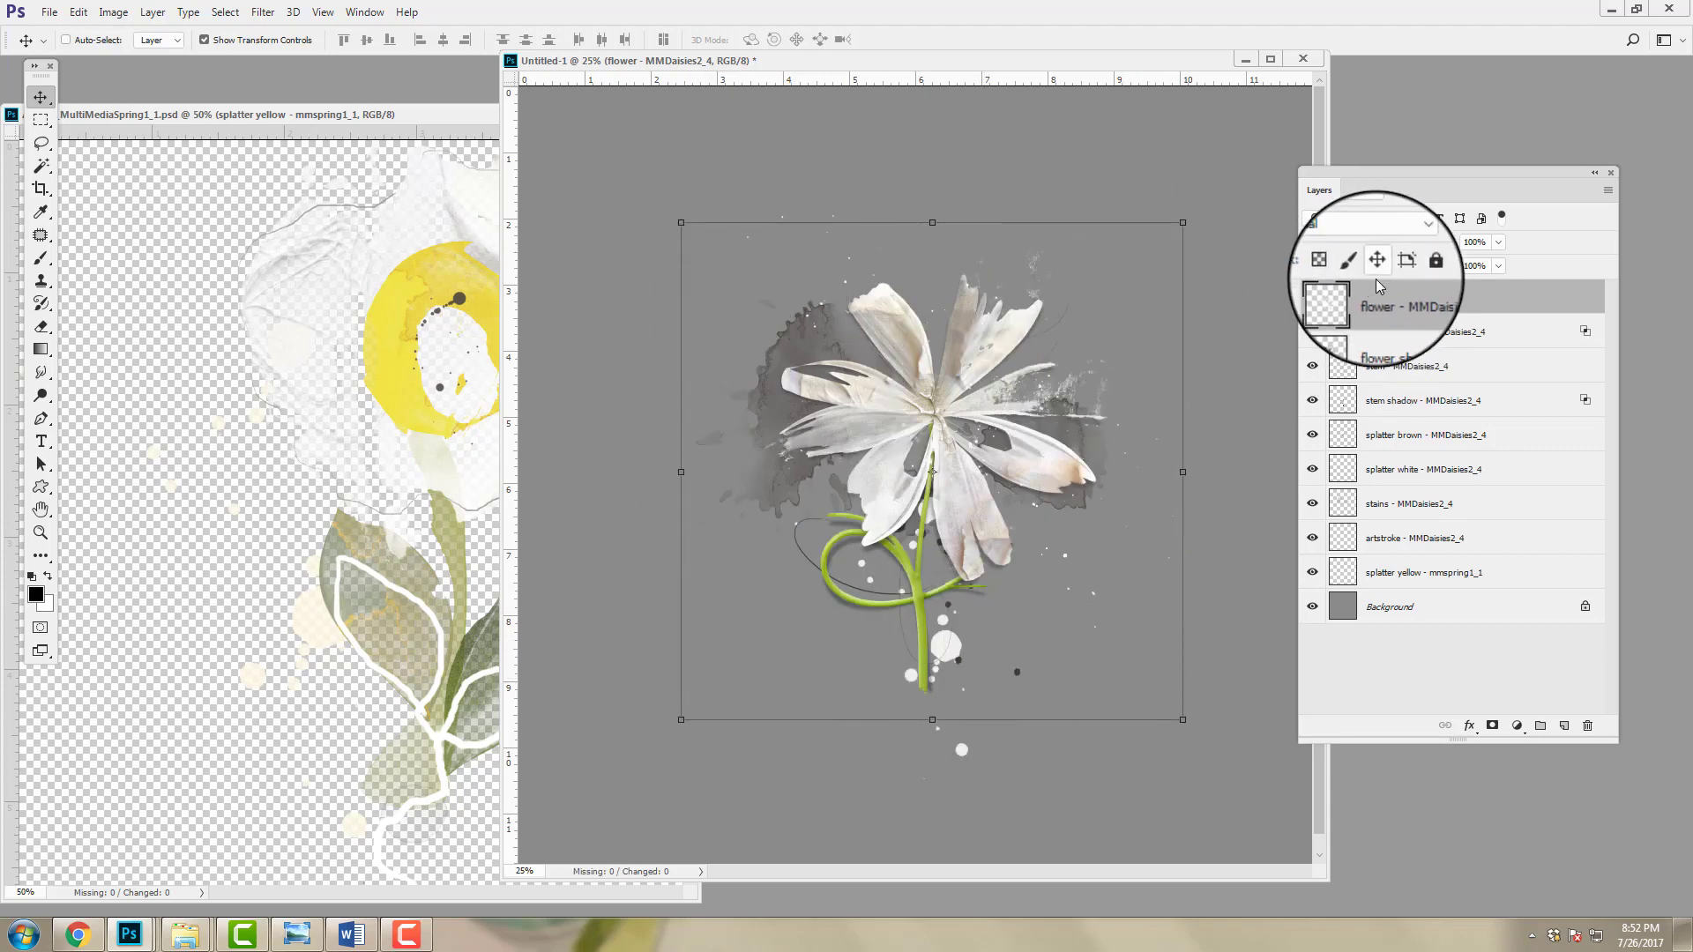
left_click(1411, 435)
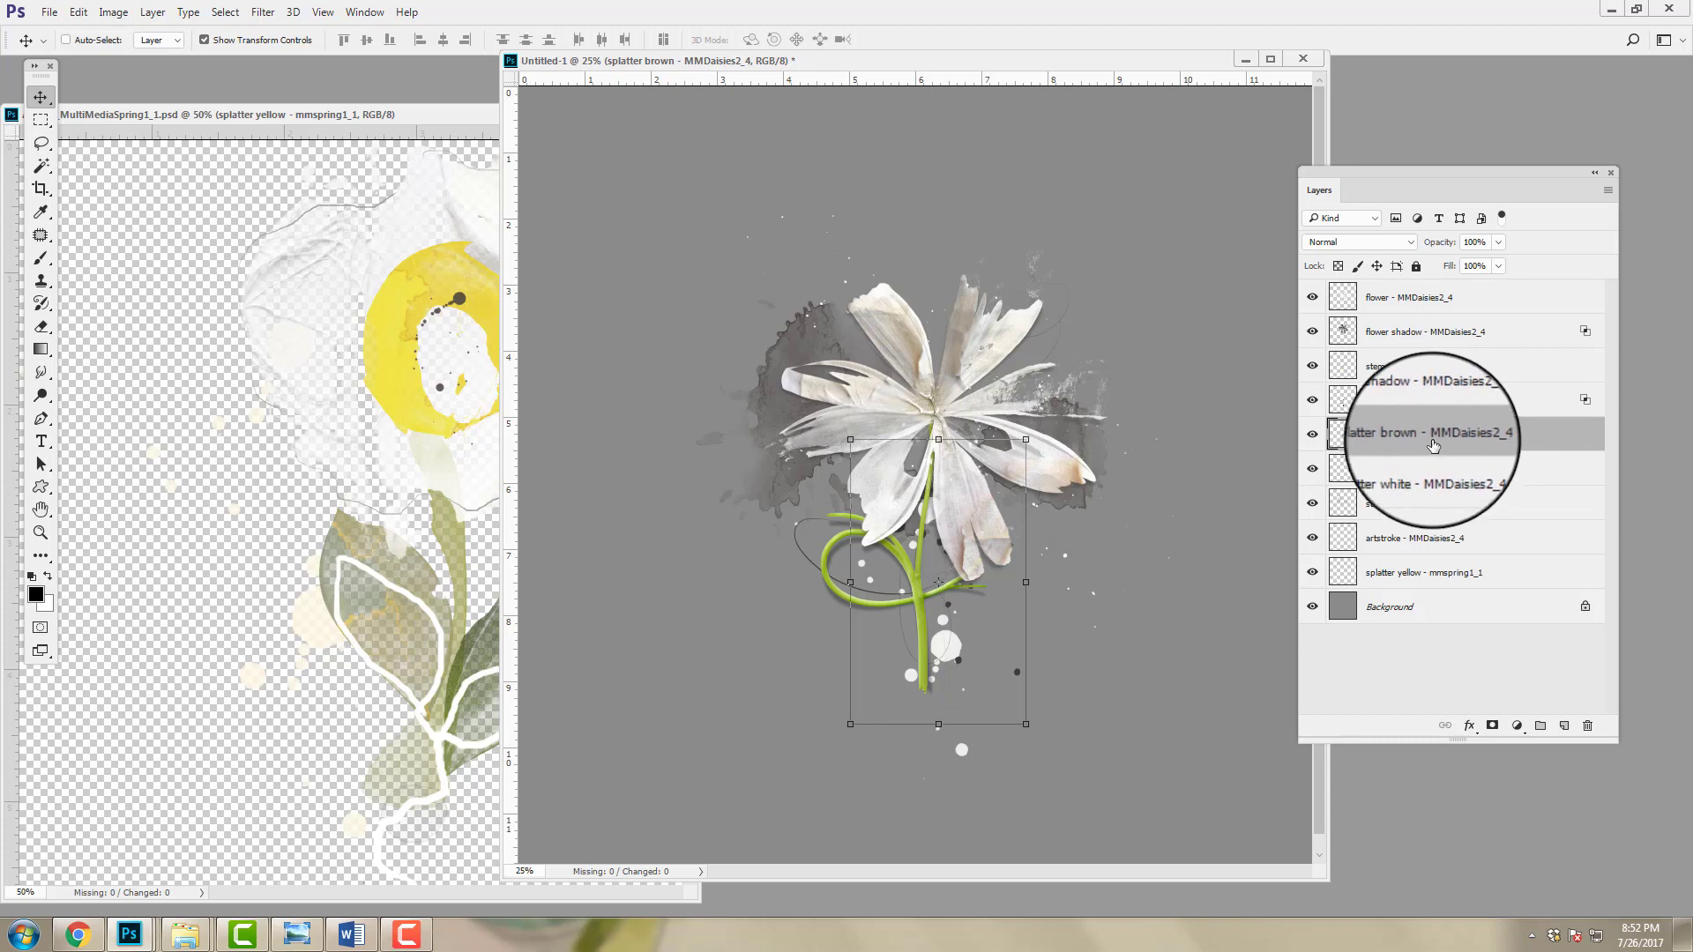
Step: Scale the stem layer down slightly to about 99.3% and rotate it about 5 degrees clockwise
left_click(1402, 368)
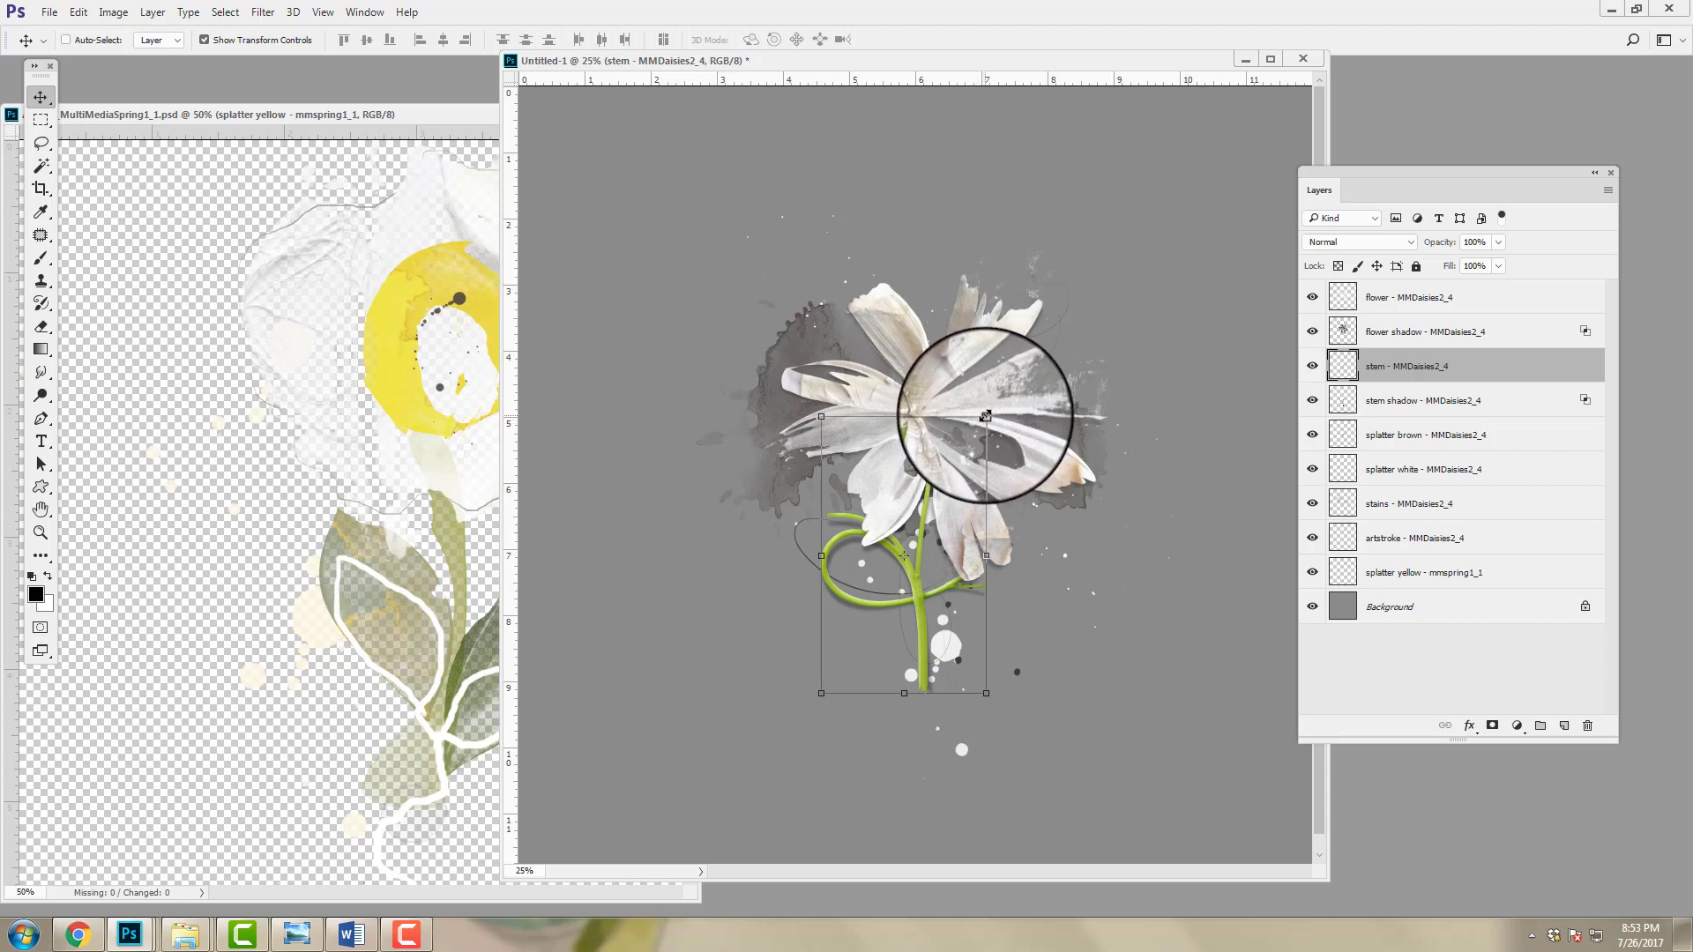
left_click(986, 416)
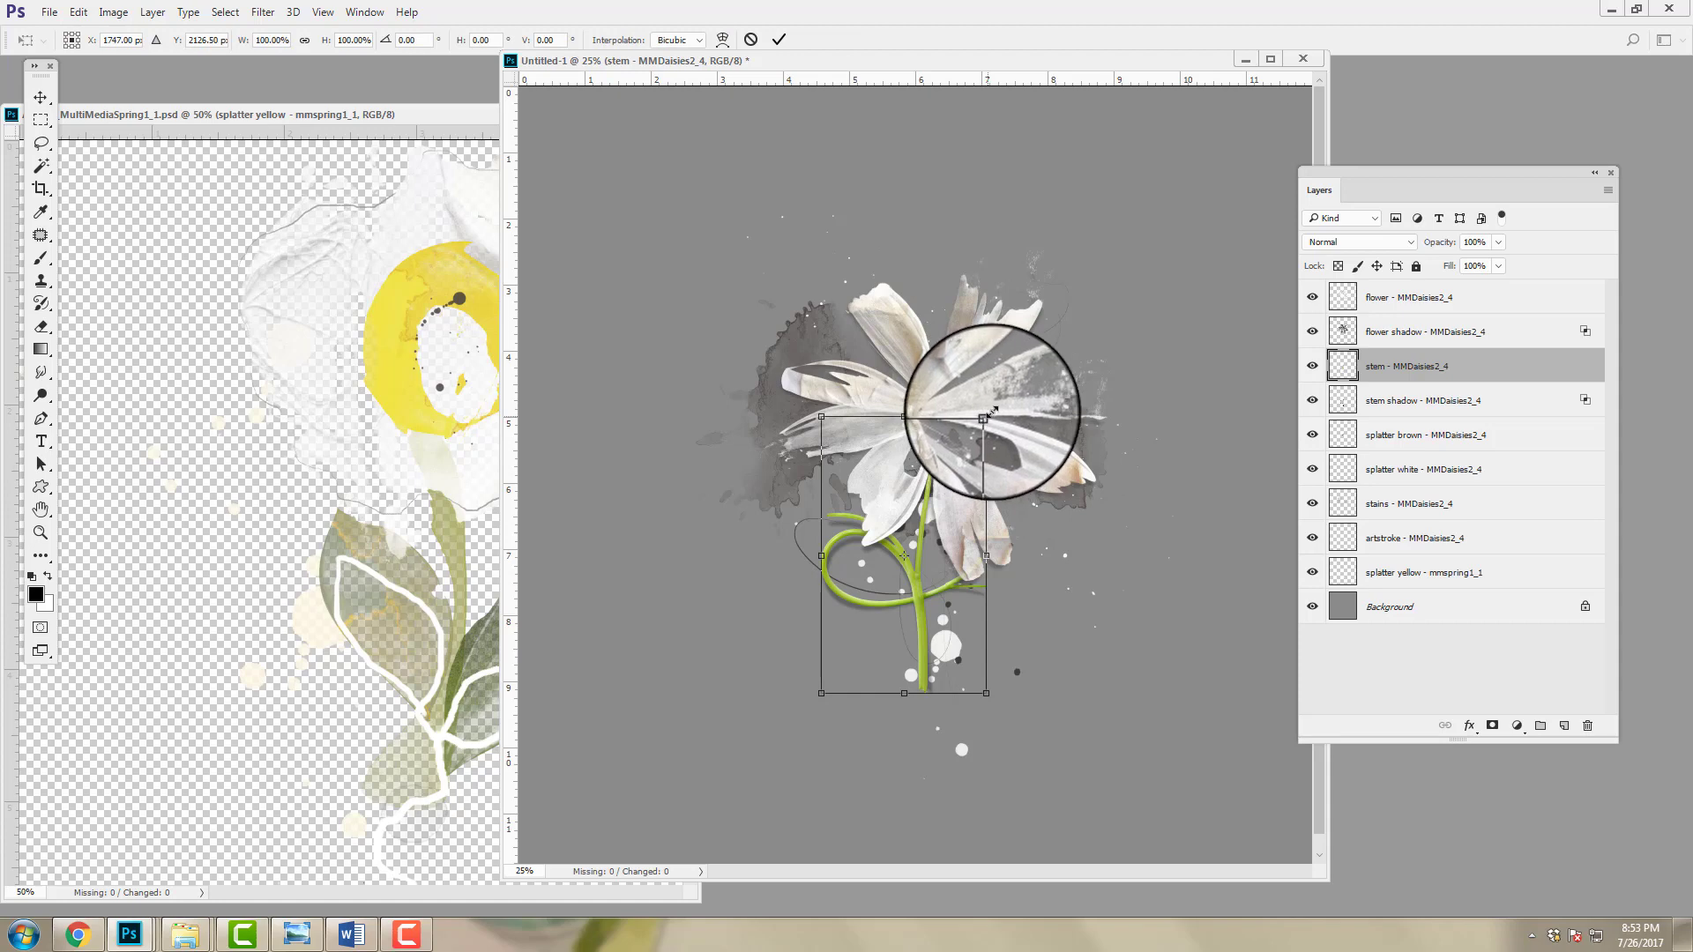
mouse_move(1047, 365)
left_mouse_down()
mouse_move(1100, 304)
mouse_move(1053, 366)
left_mouse_up()
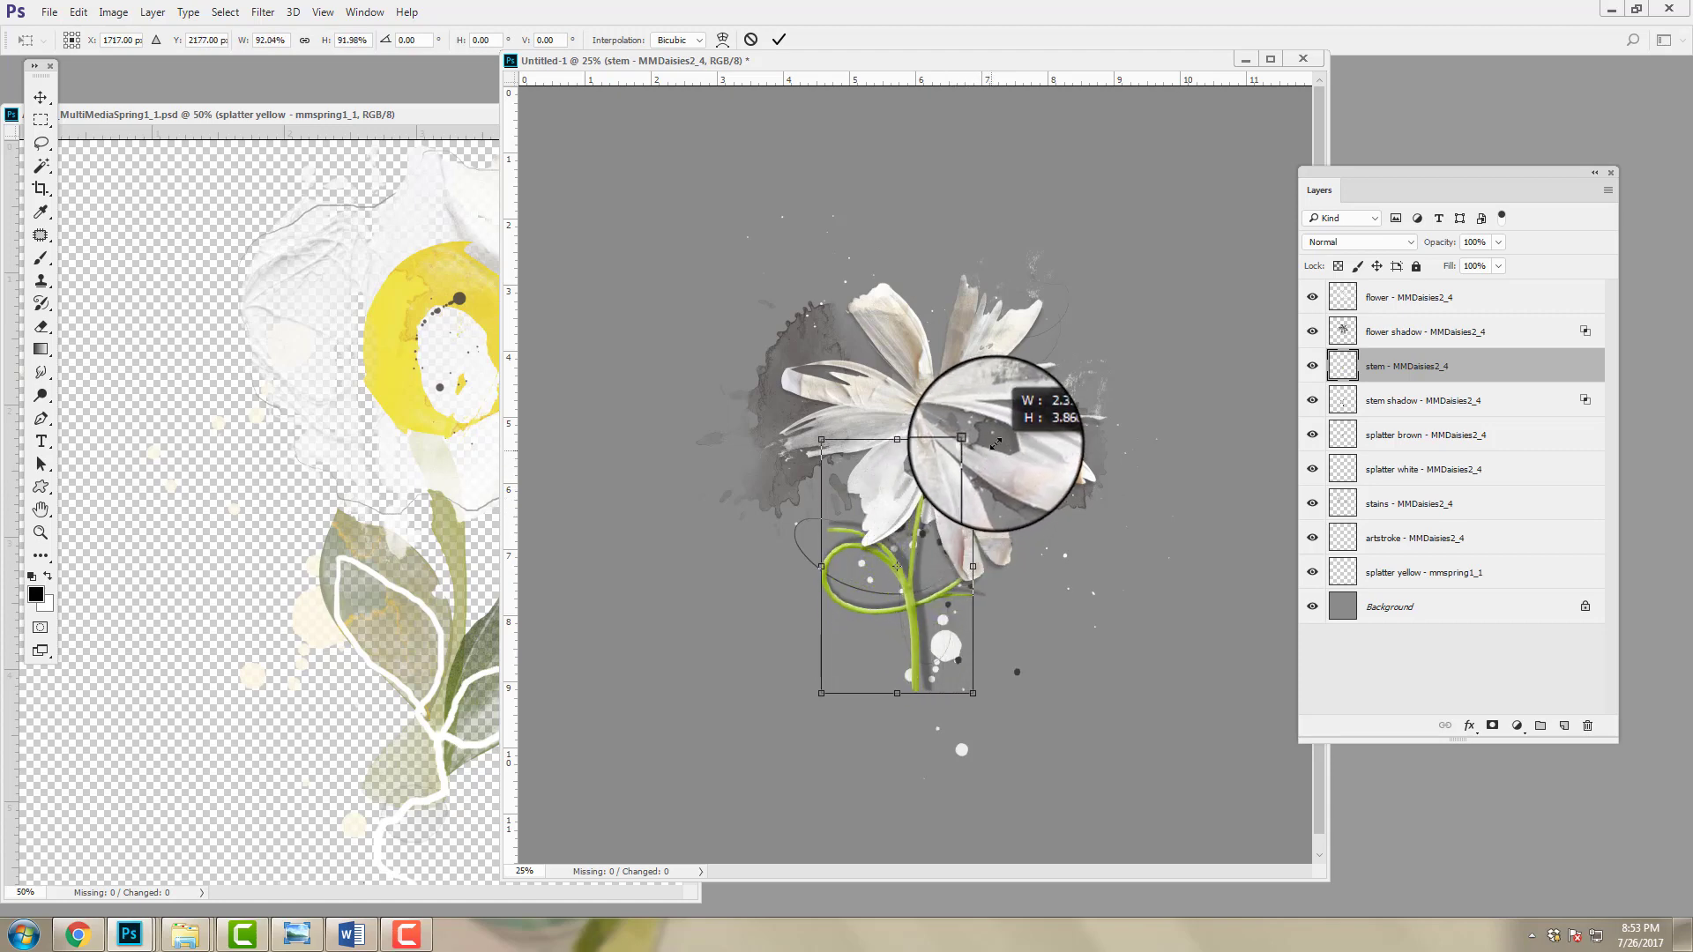
left_click_drag(997, 437, 1012, 432)
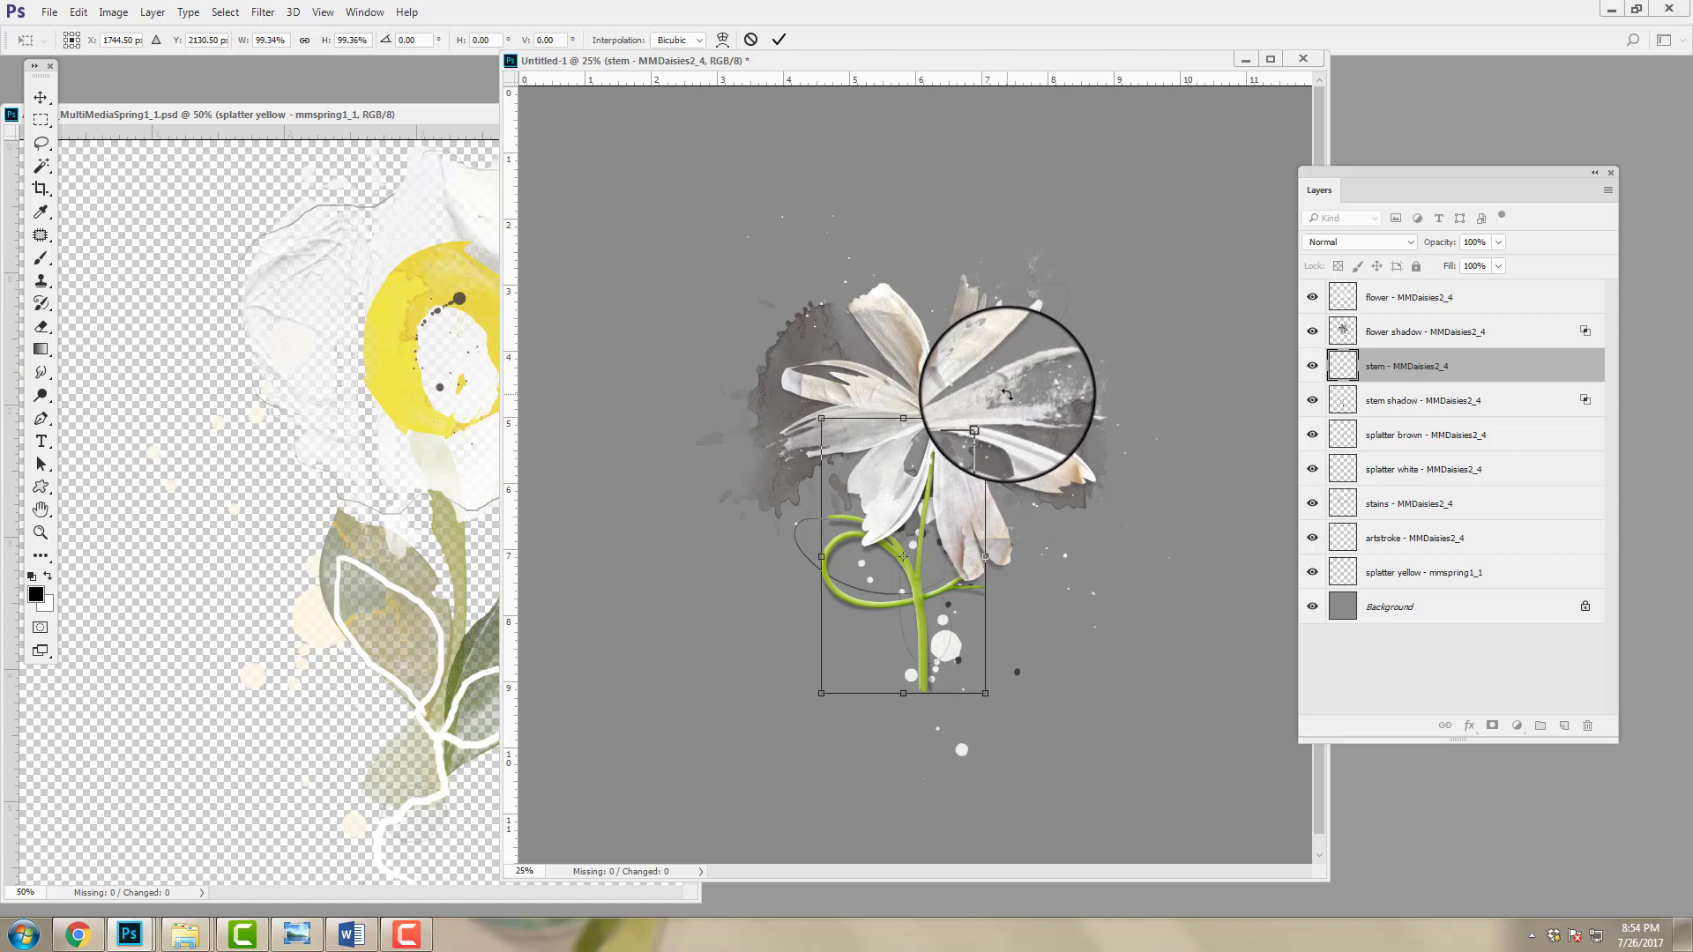
left_click_drag(1009, 395, 1001, 453)
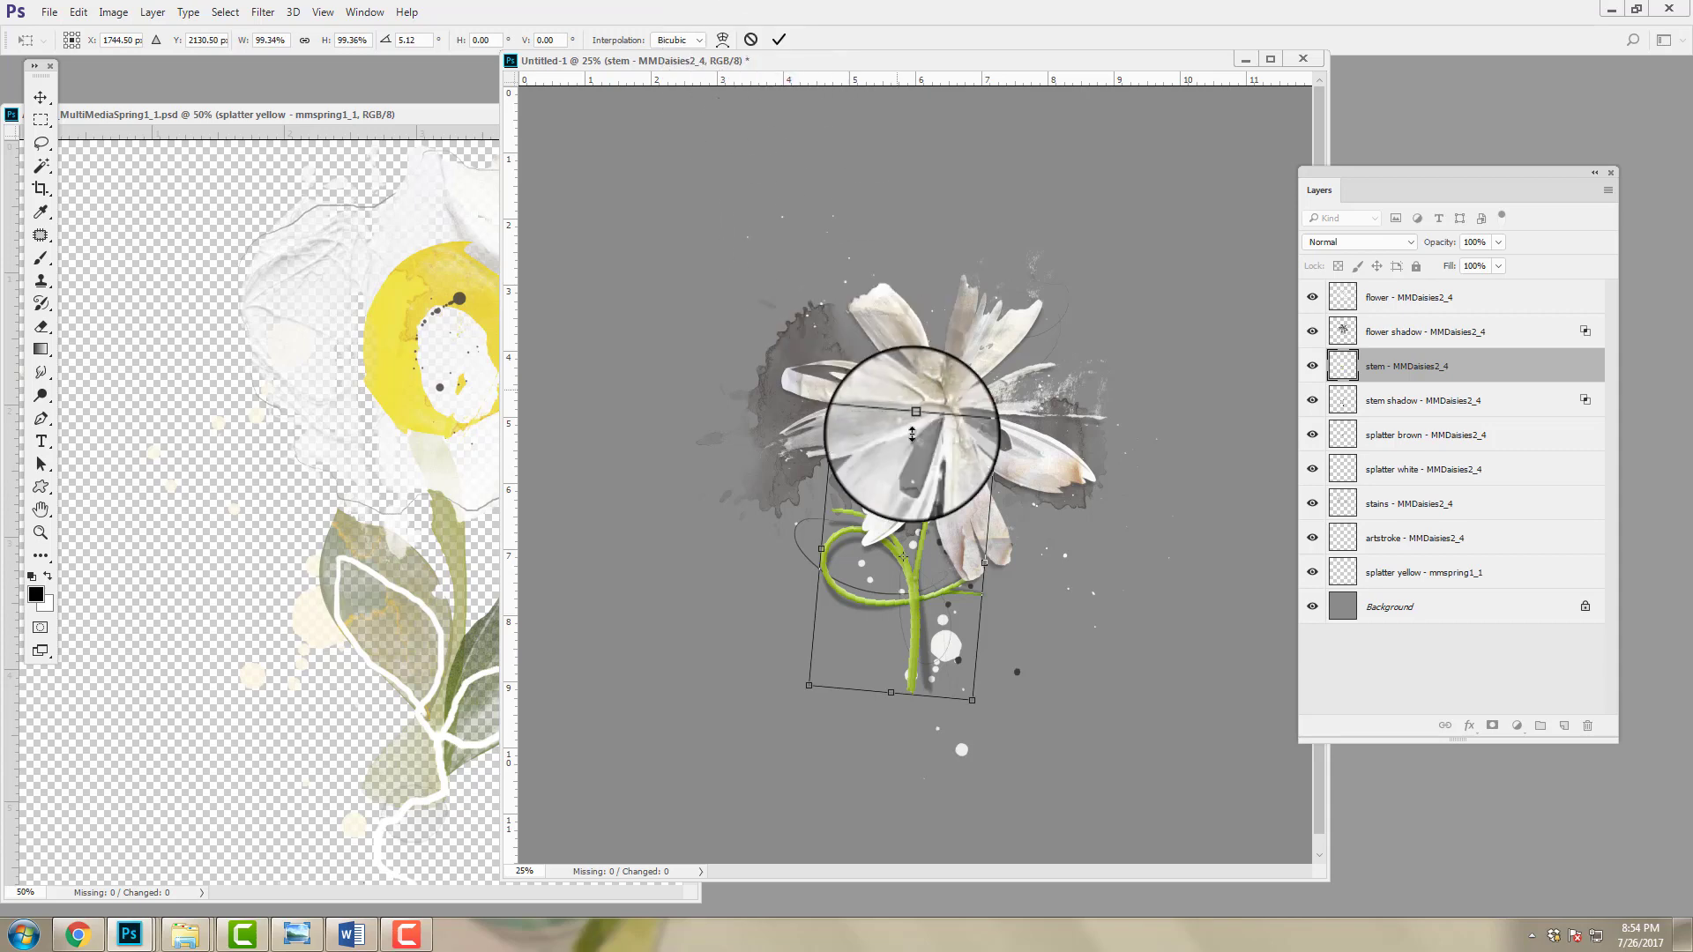
key("Return")
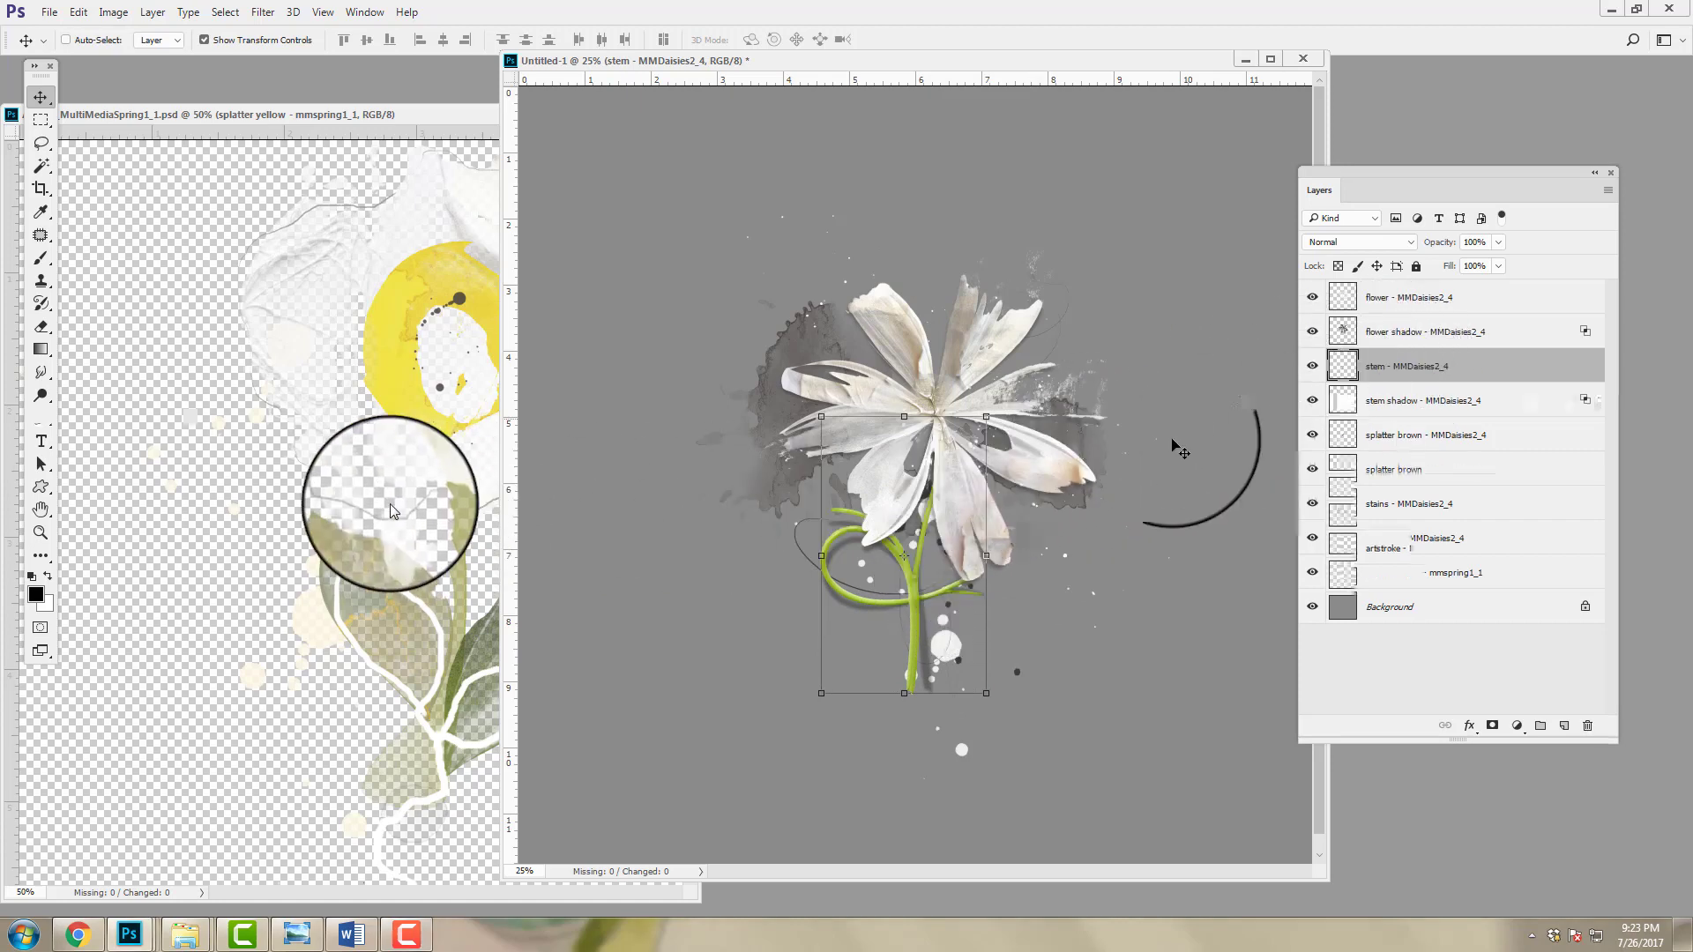
Step: Copy the yellow flower center layer from MultiMediaSpring1_1.psd over the stem's curl in Untitled-1 and clip it to the stem layer
left_click(353, 547)
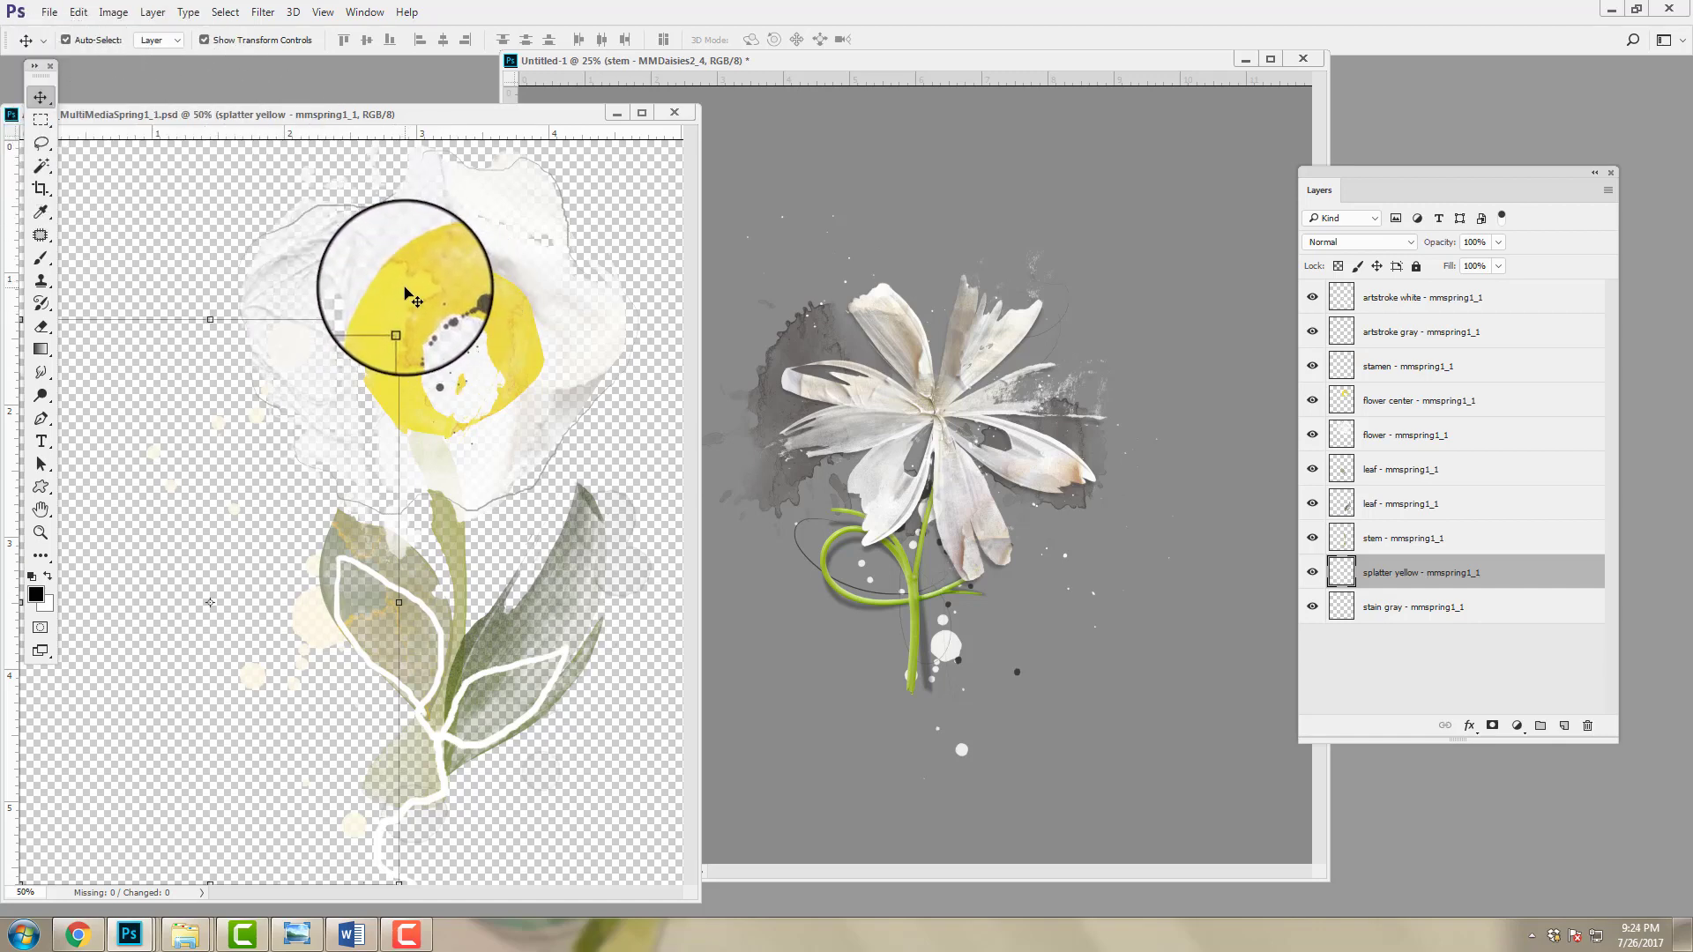
left_click_drag(402, 294, 894, 538)
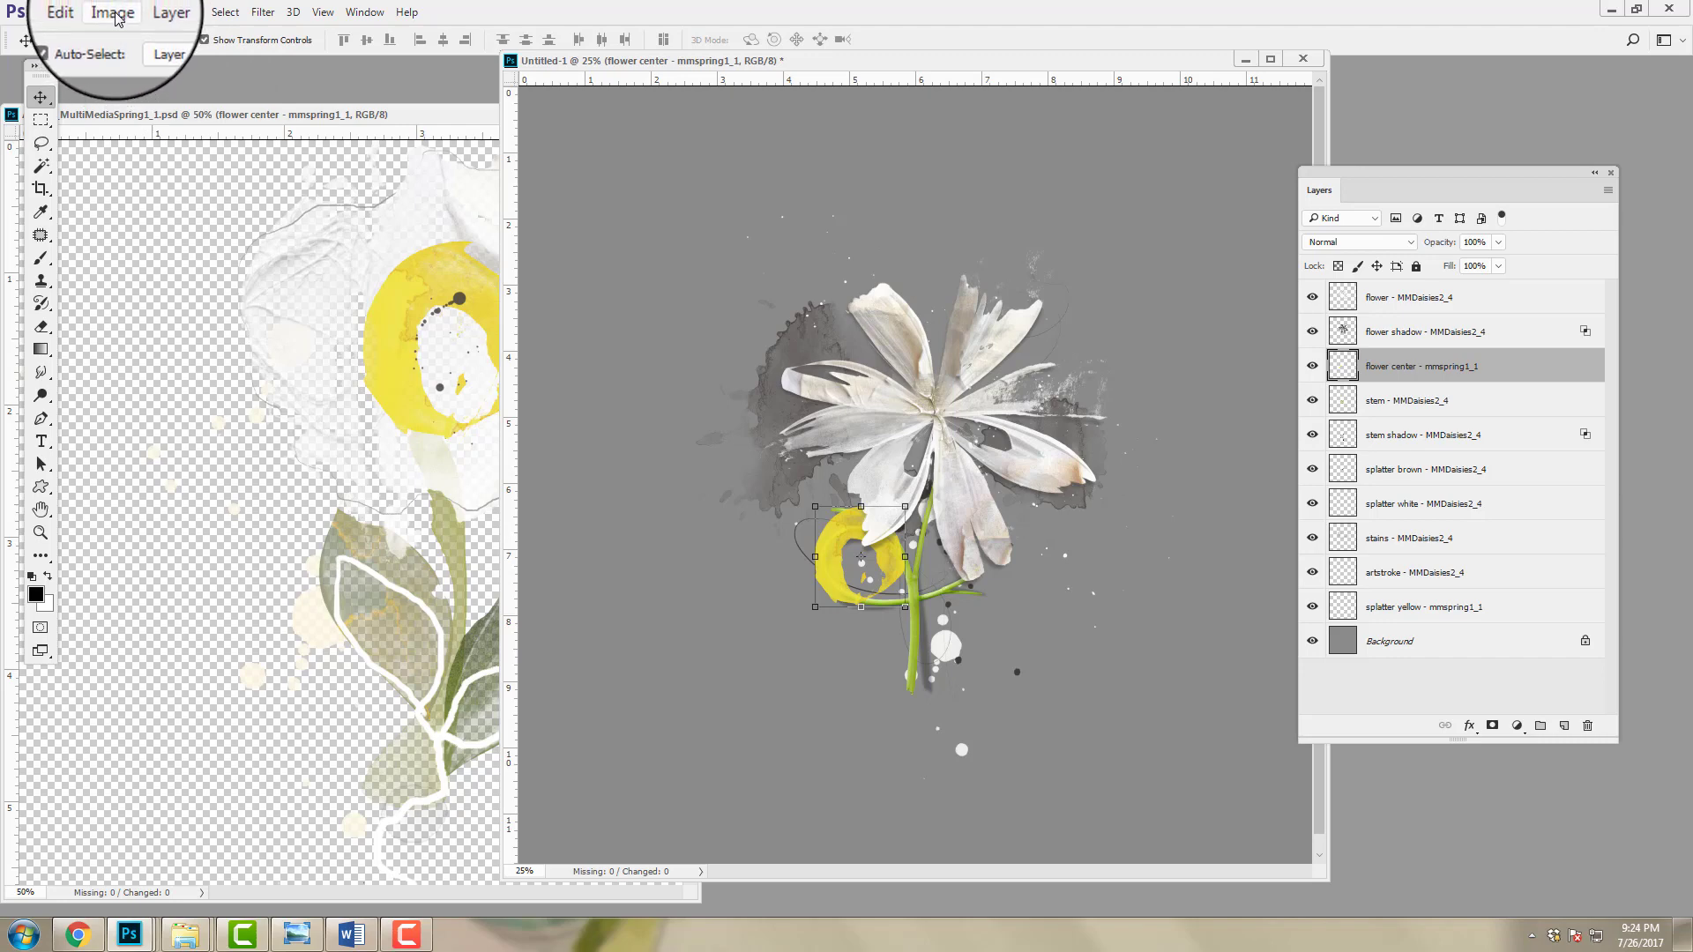
left_click(153, 12)
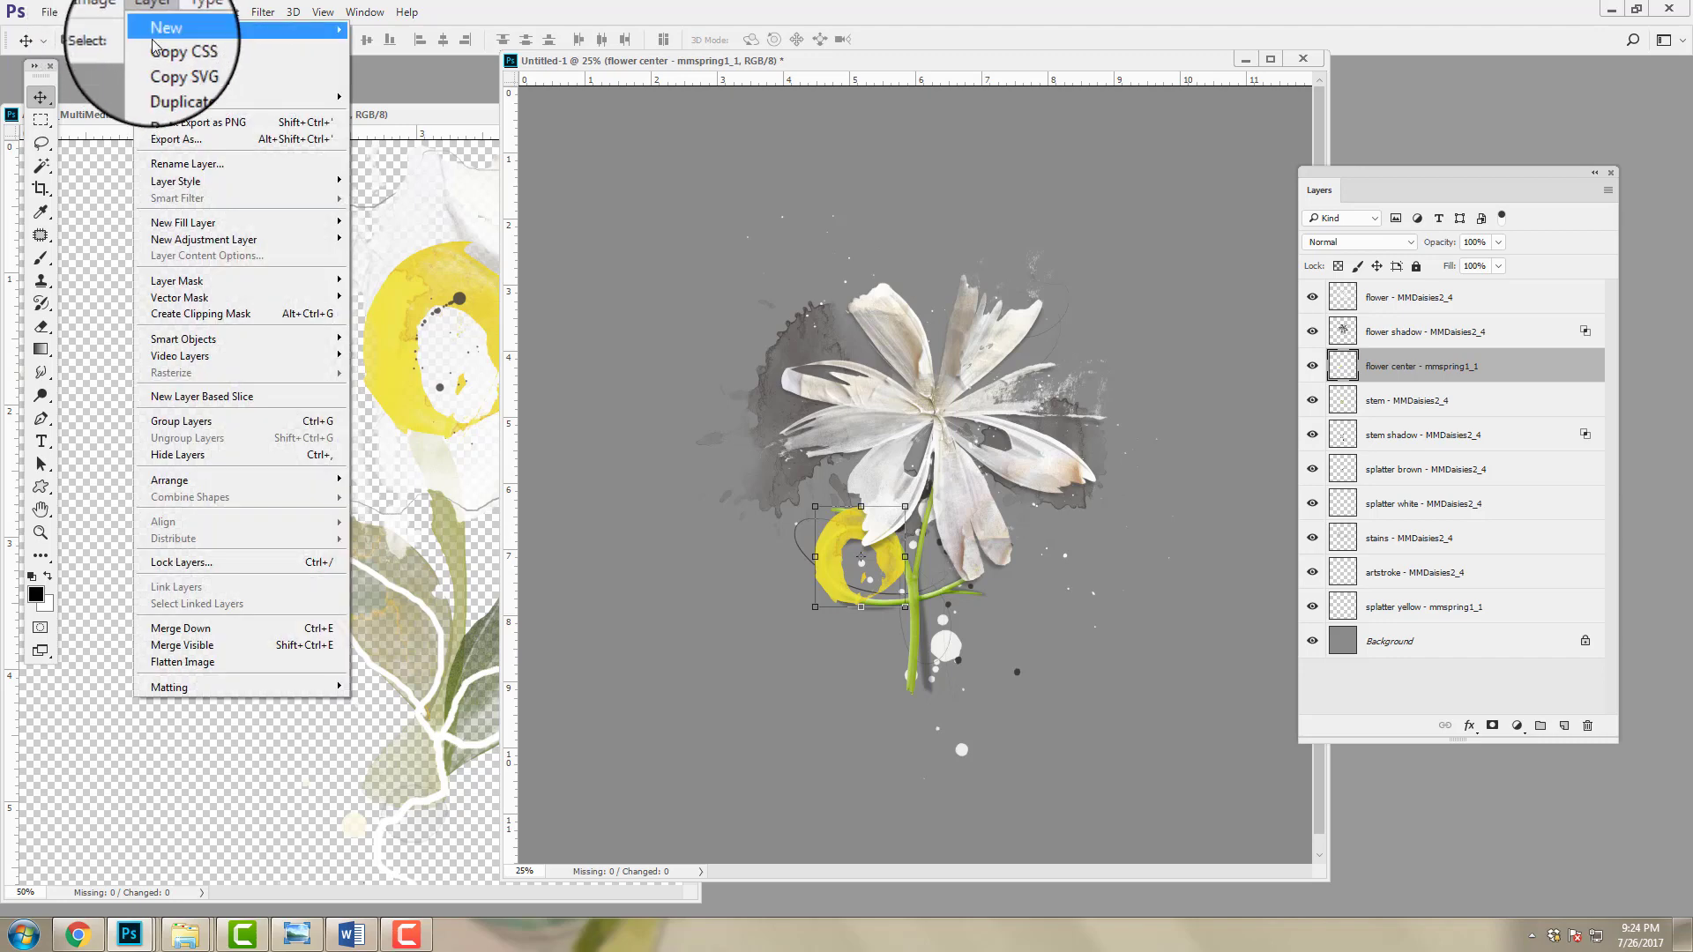
left_click(183, 312)
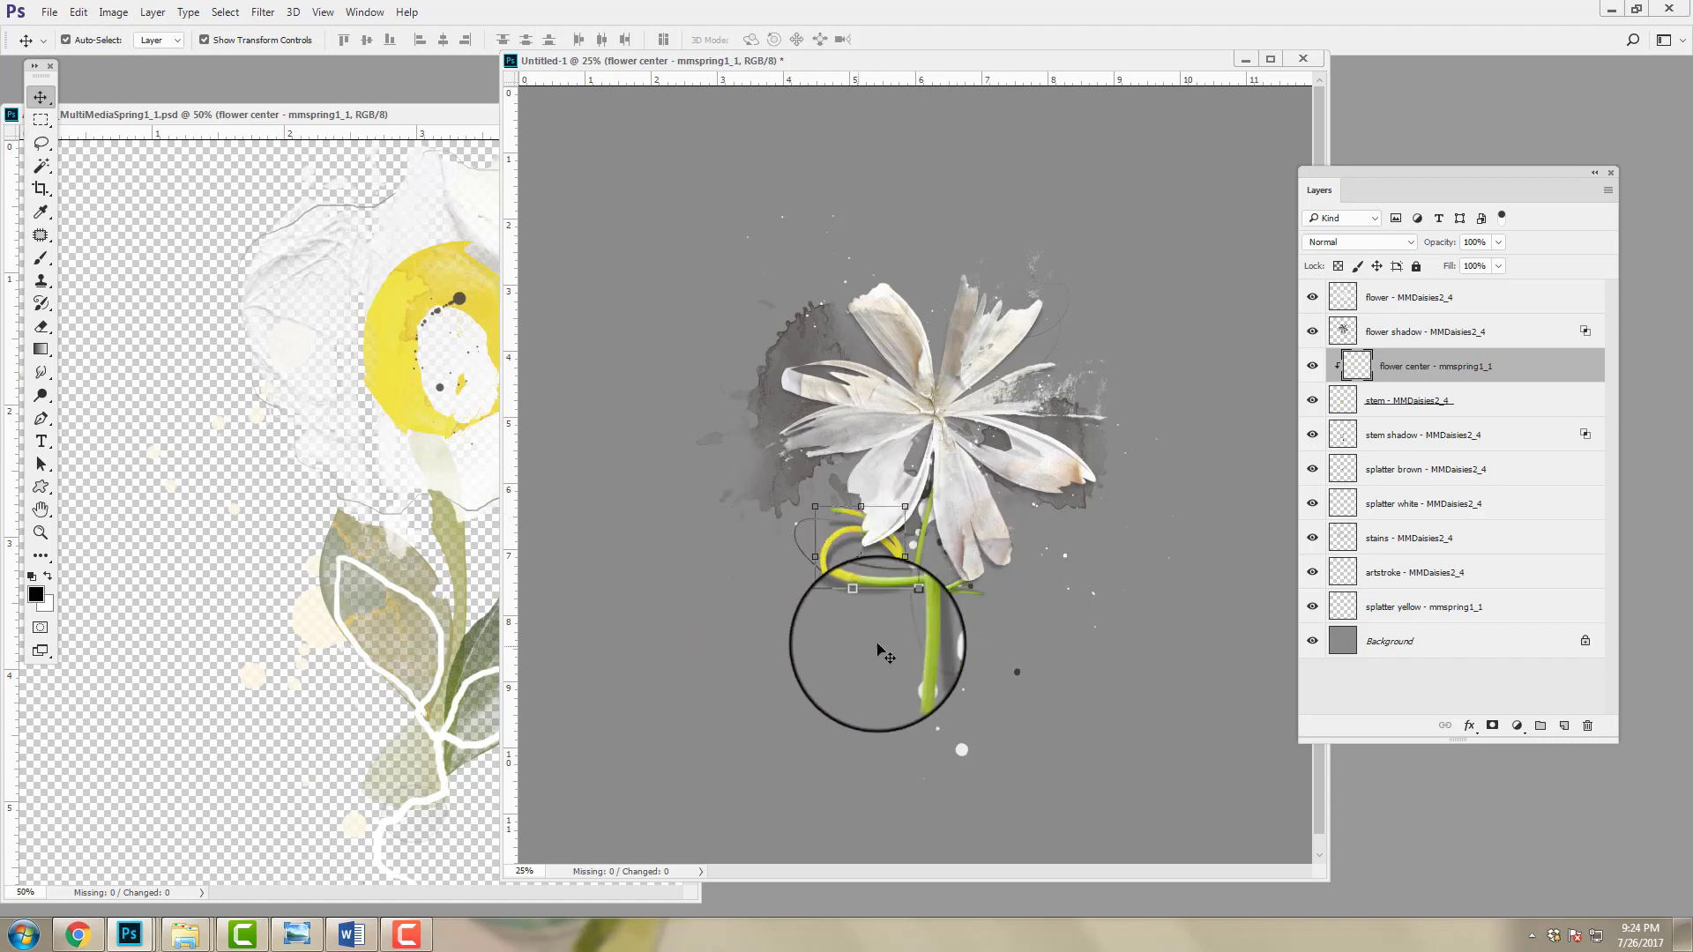
left_click_drag(827, 577, 852, 608)
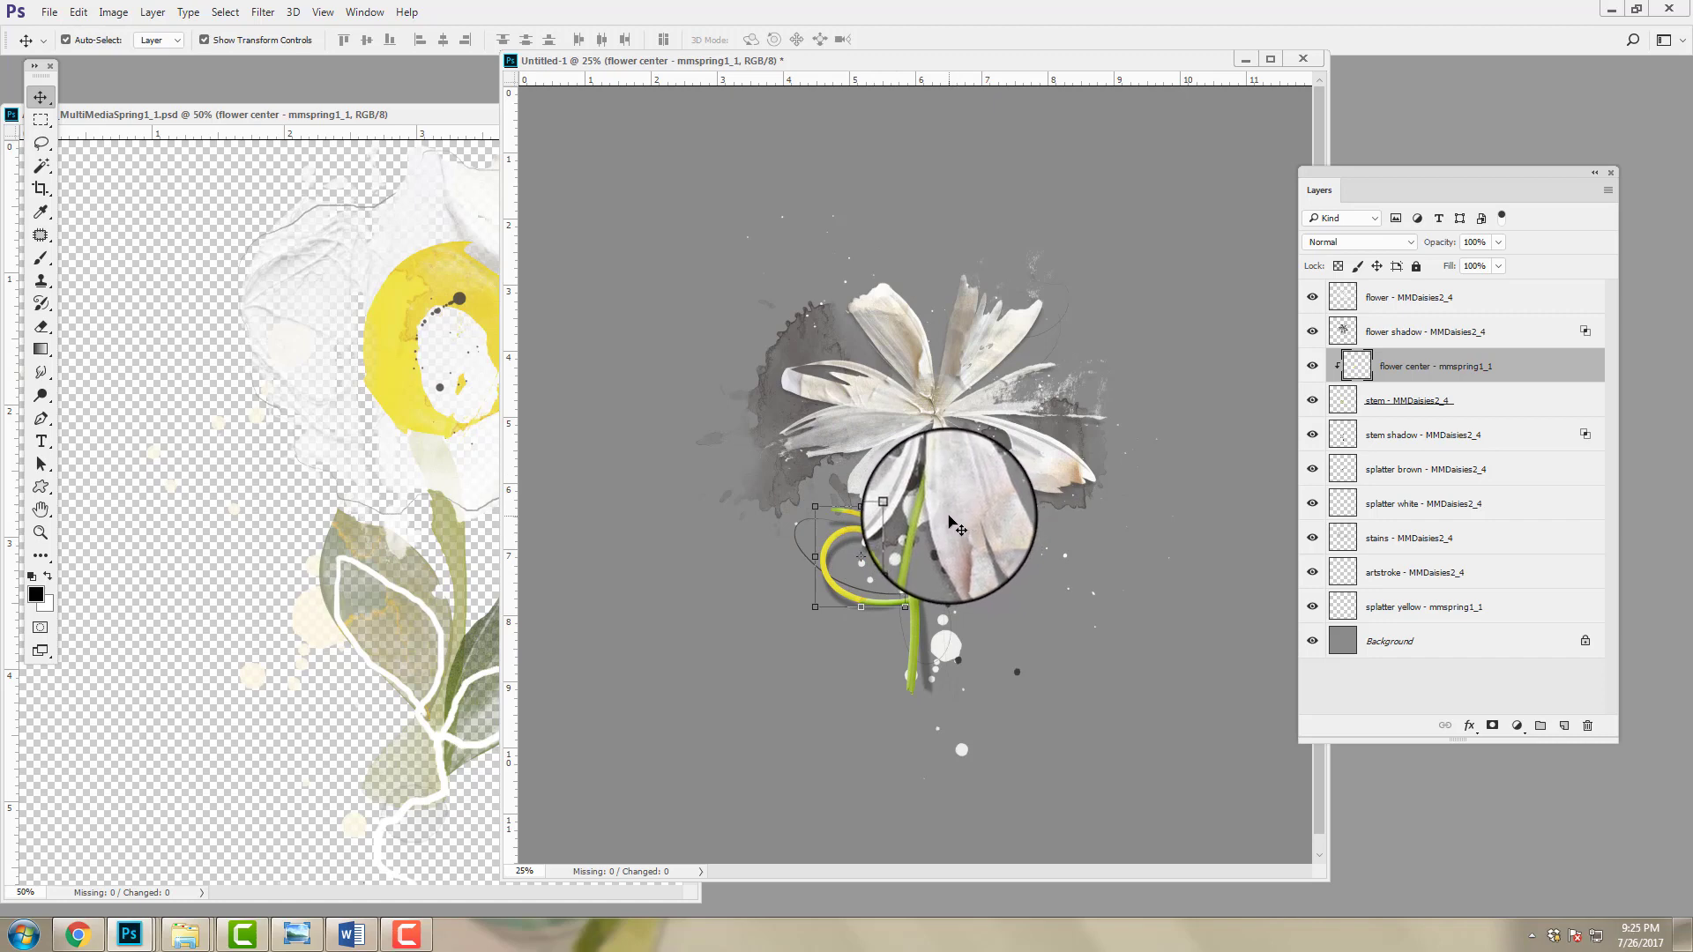
left_click_drag(866, 532, 852, 605)
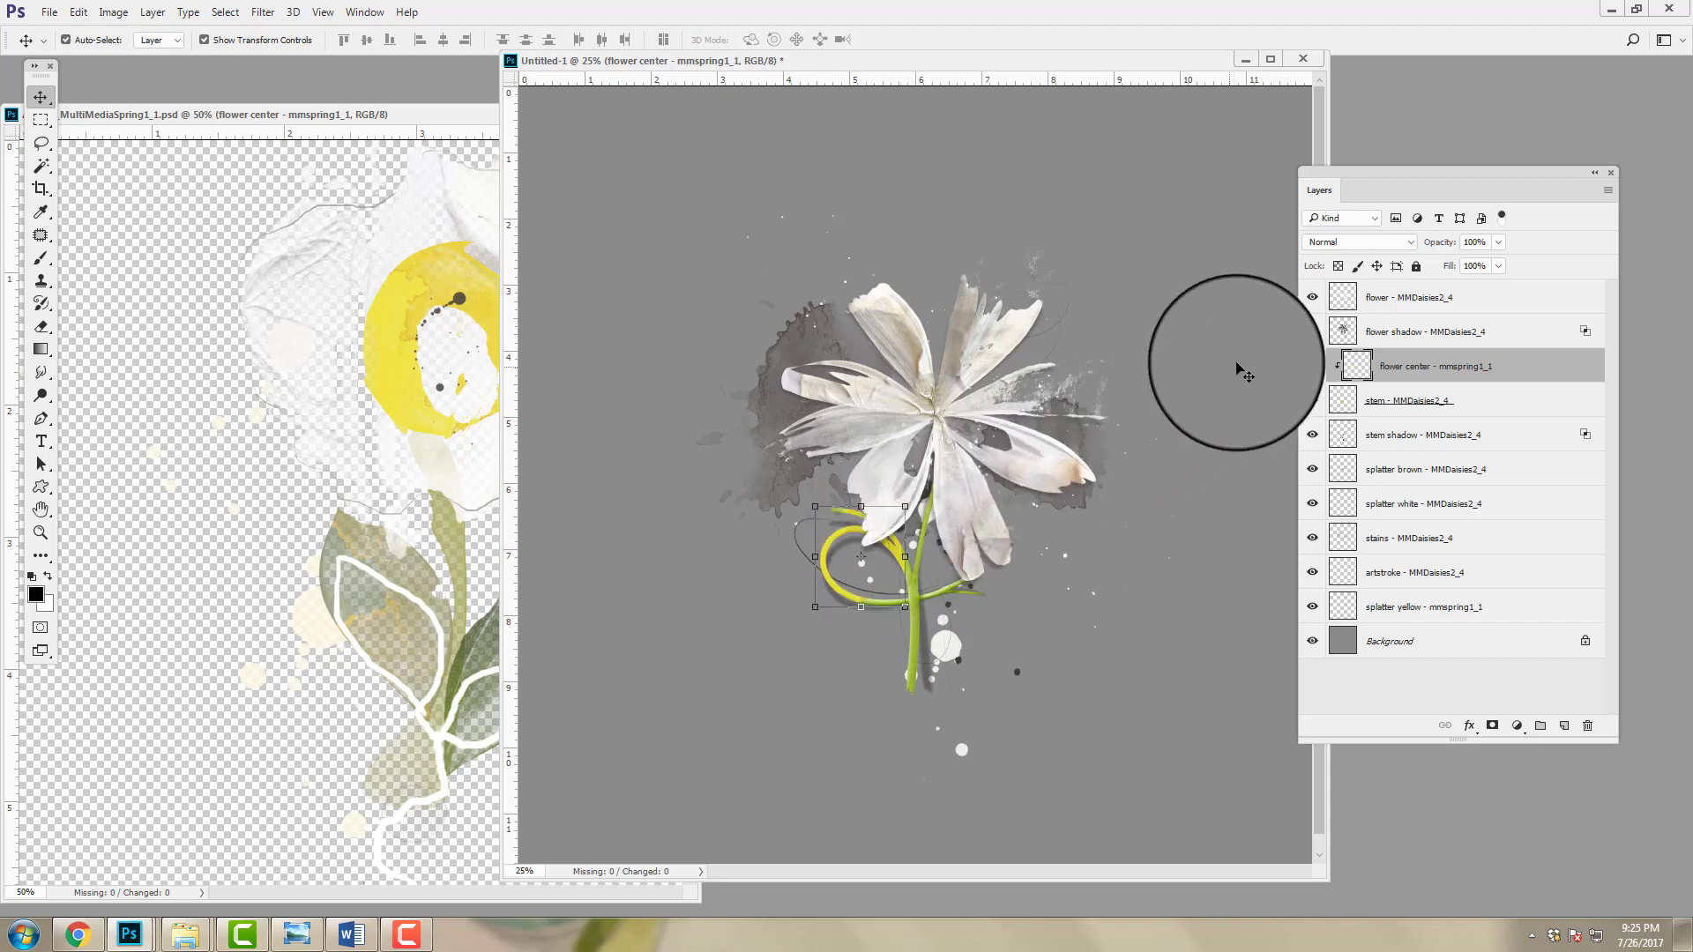
Step: Set the blending mode of the clipped flower center layer to Screen
left_click(1349, 246)
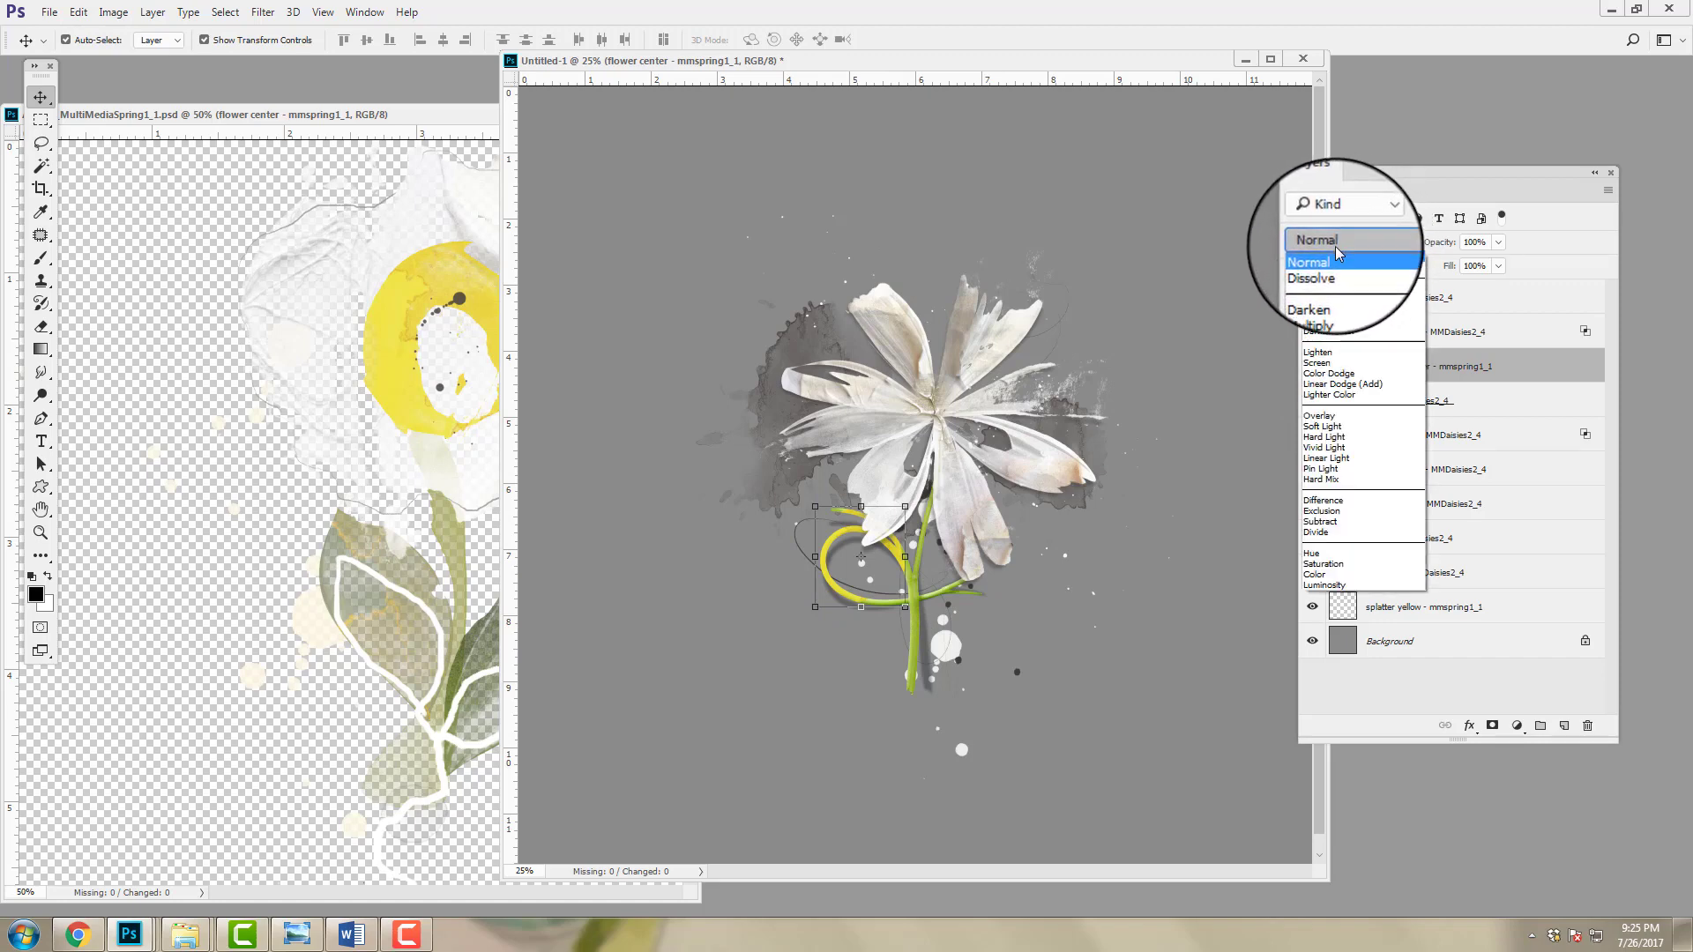
left_click(1328, 363)
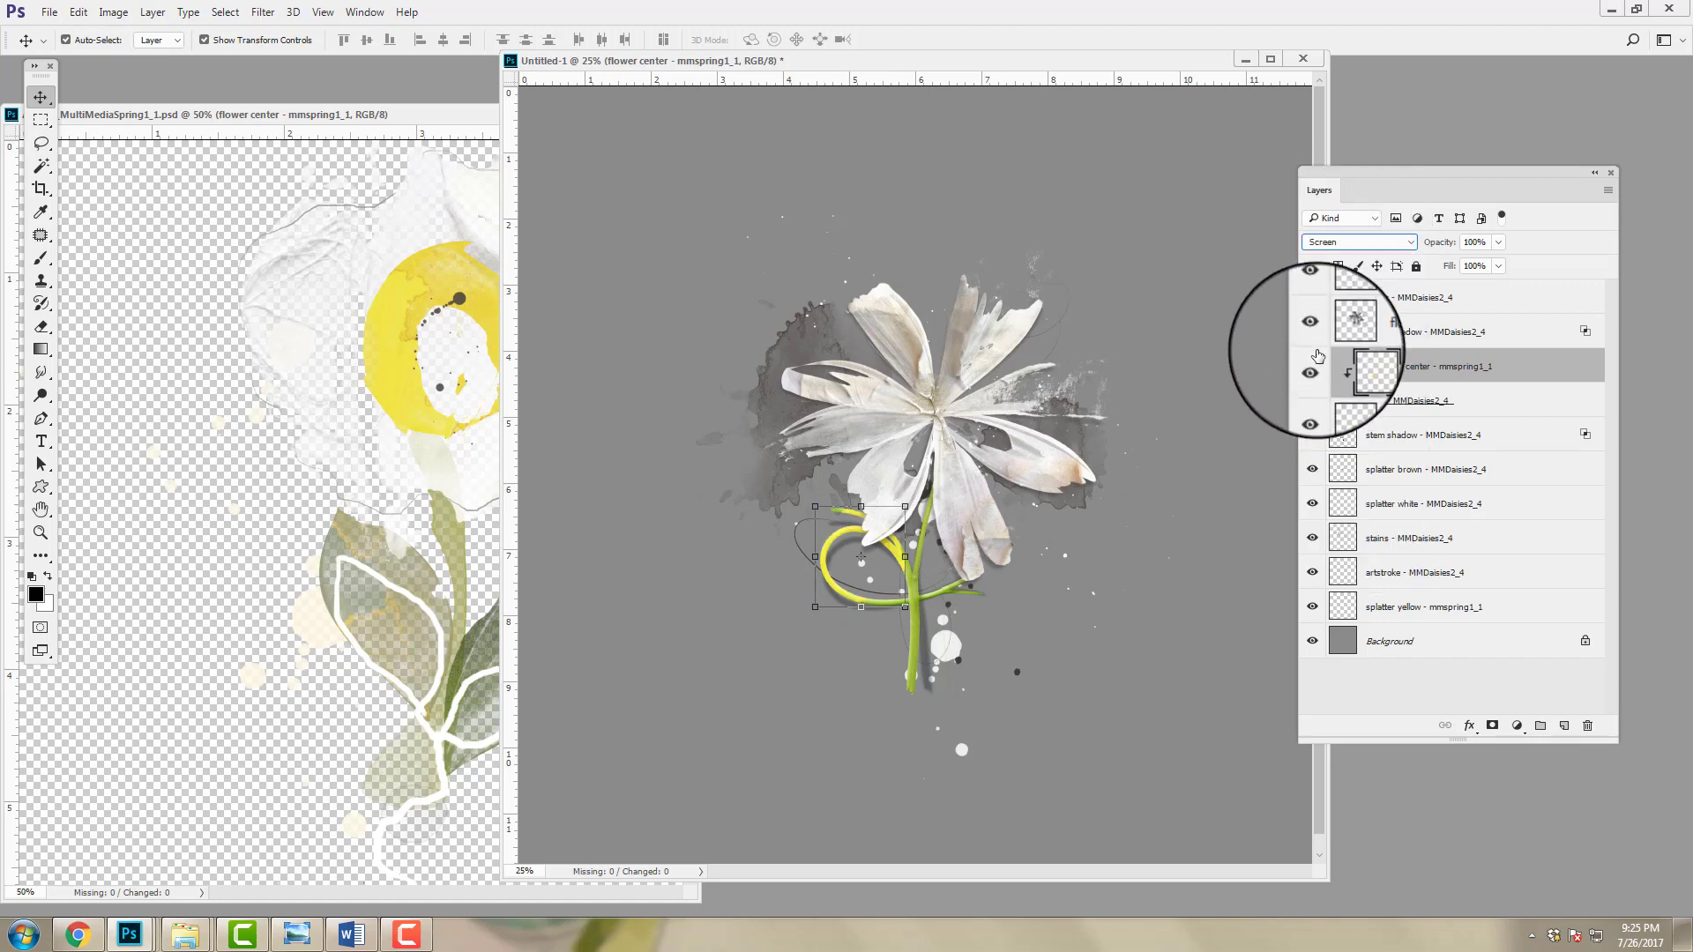
left_click(1367, 250)
left_click(1382, 288)
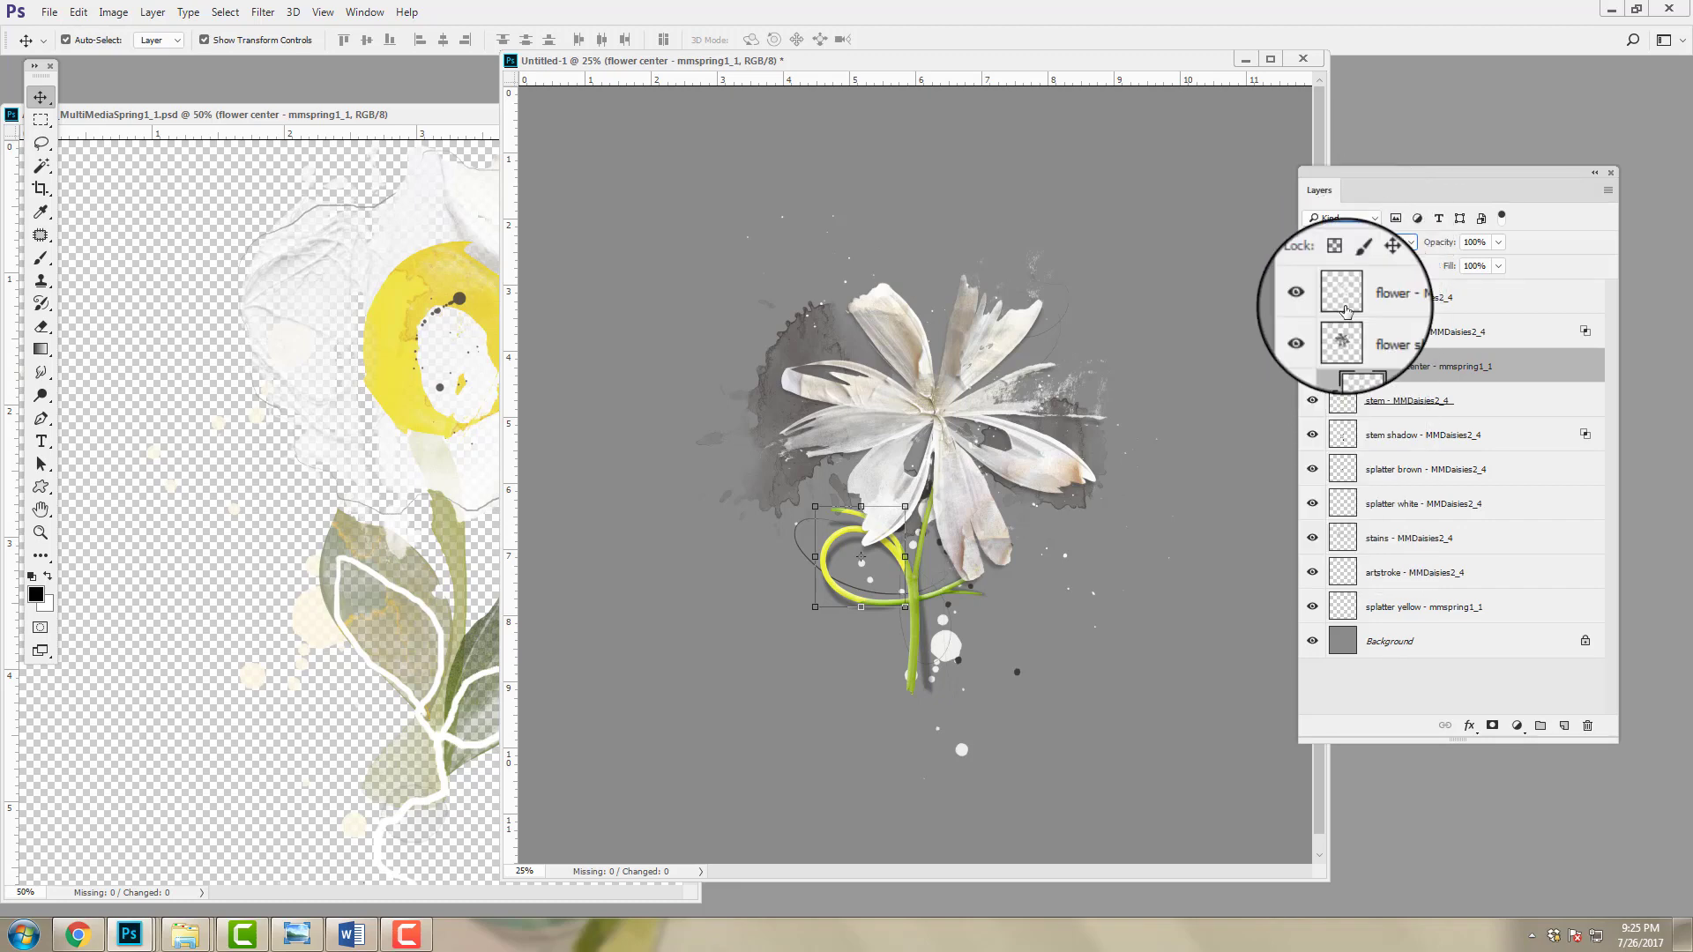
Step: Set the blending mode of the clipped flower center layer to Linear Light after trying Hard Light
left_click(1357, 241)
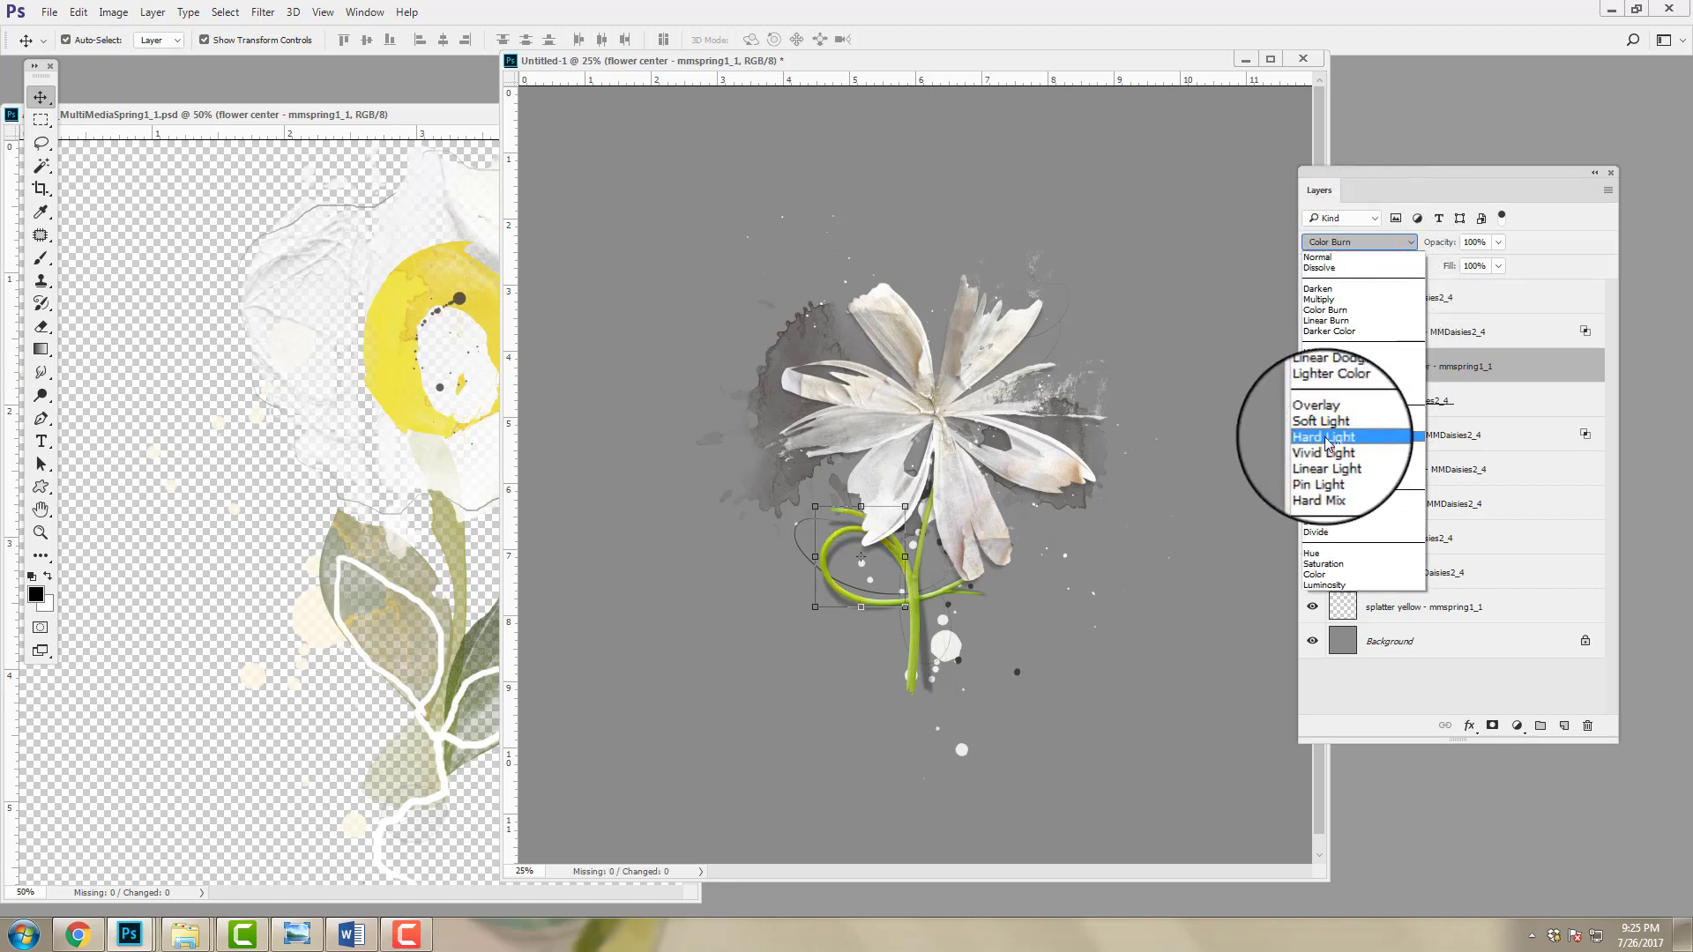
left_click(1346, 418)
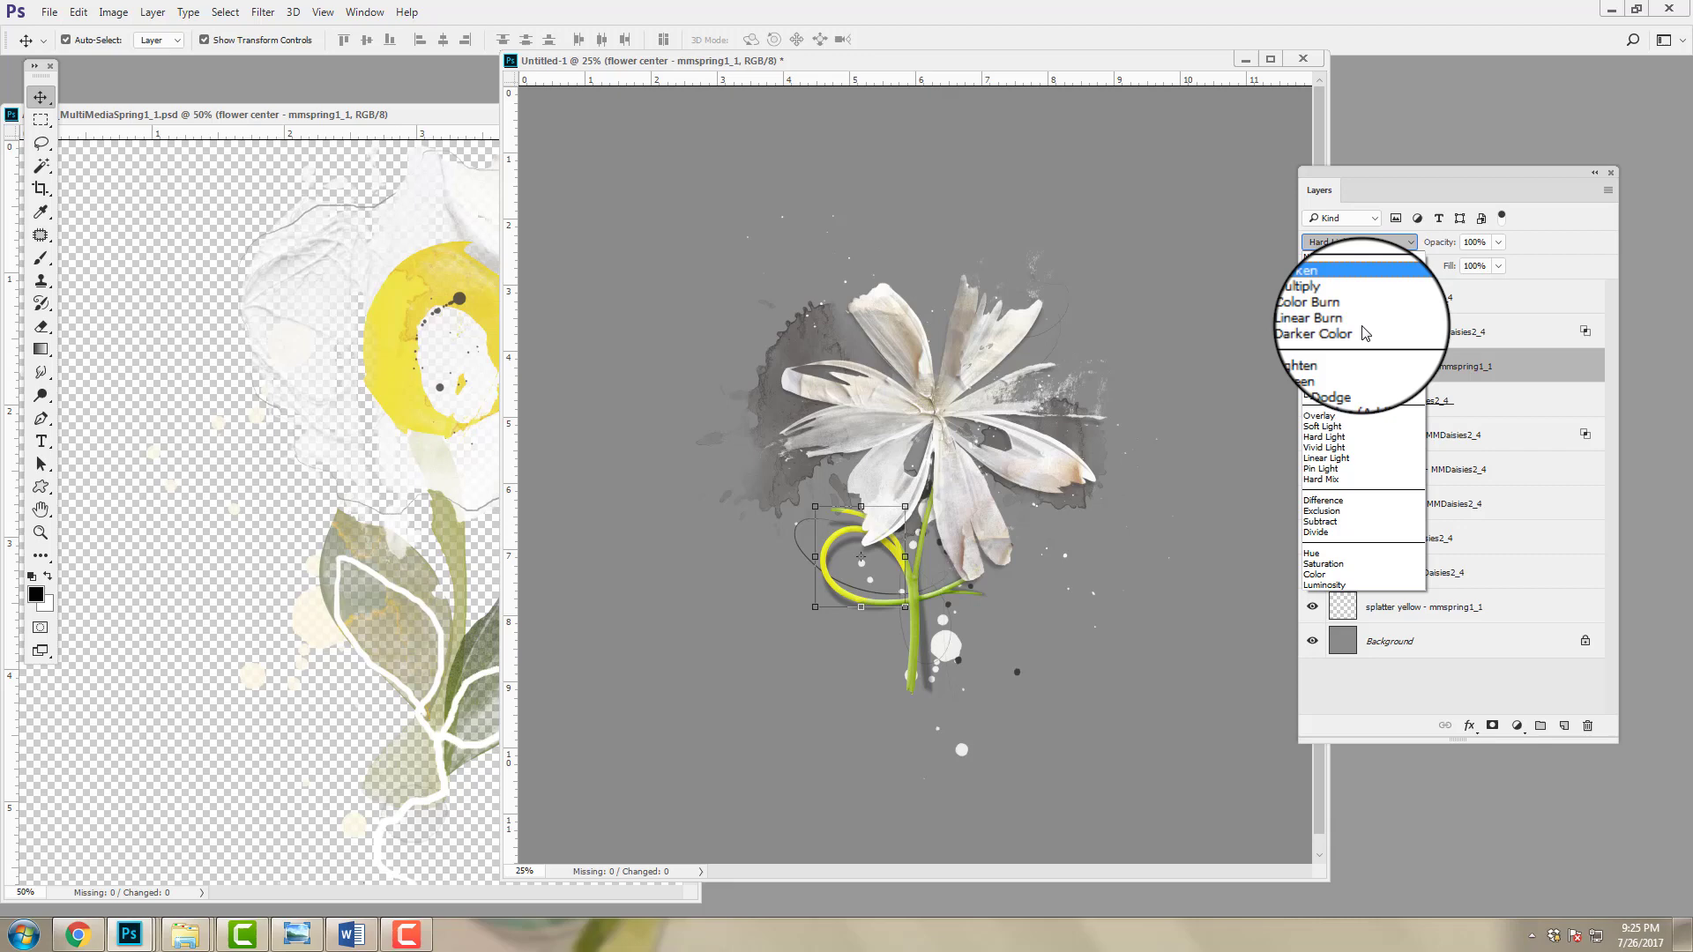
left_click(1327, 457)
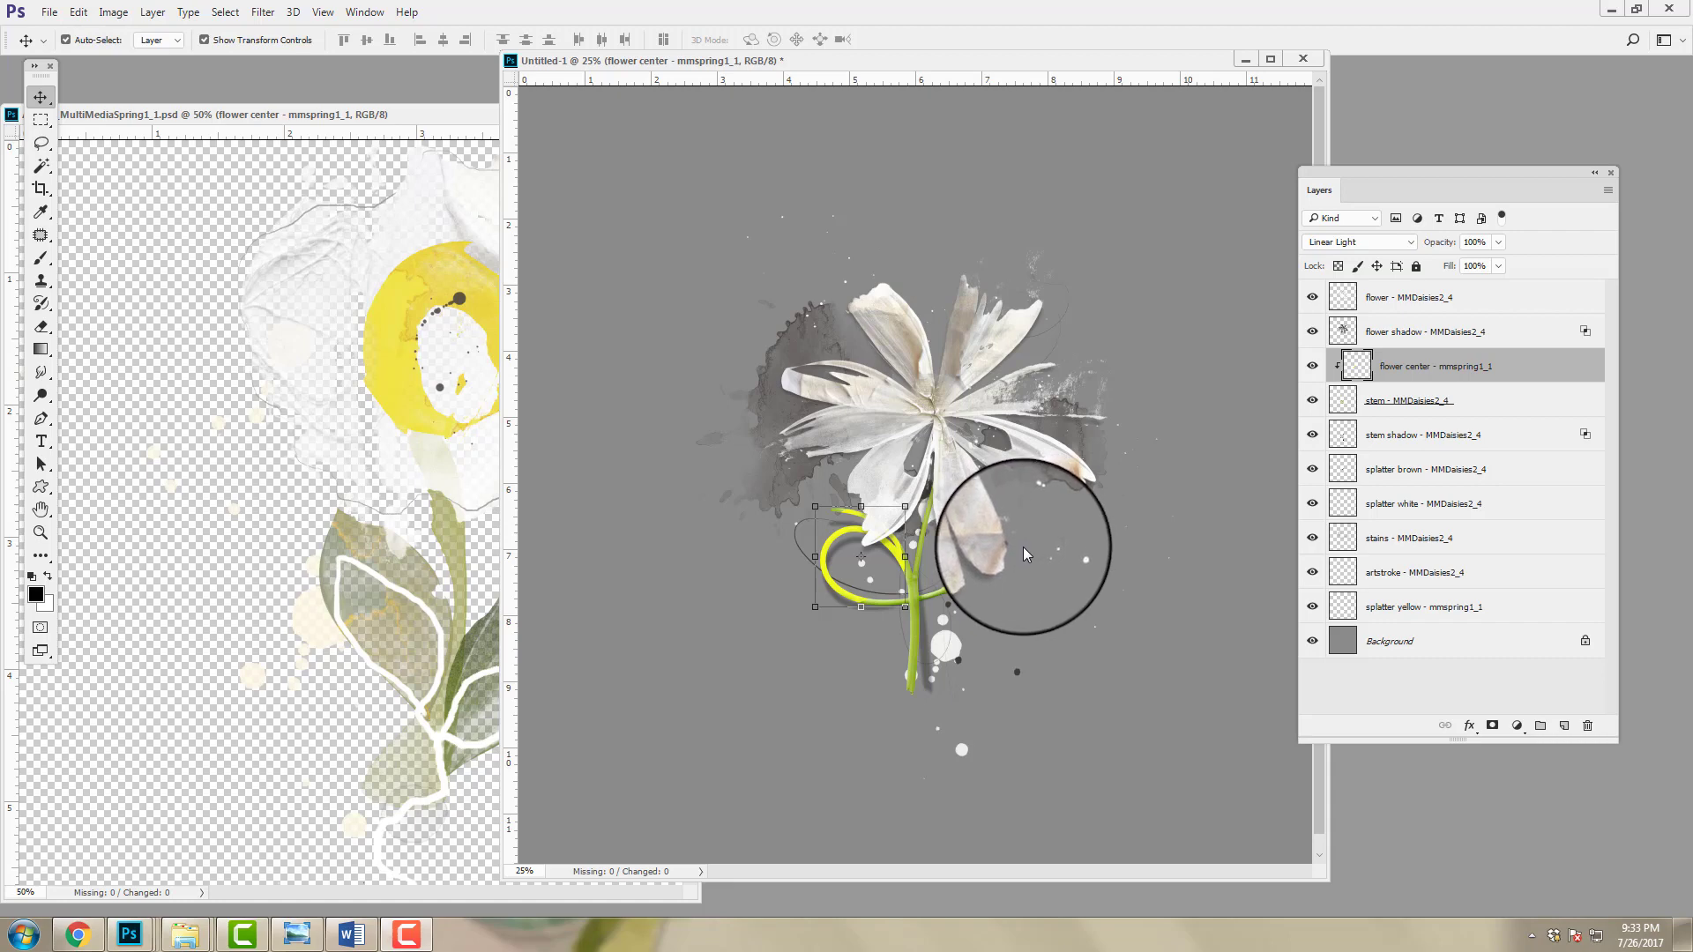
Step: Add a drop shadow to the splatter yellow layer, with dark grey #2b2928 as its color and 41% opacity
left_click(1371, 608)
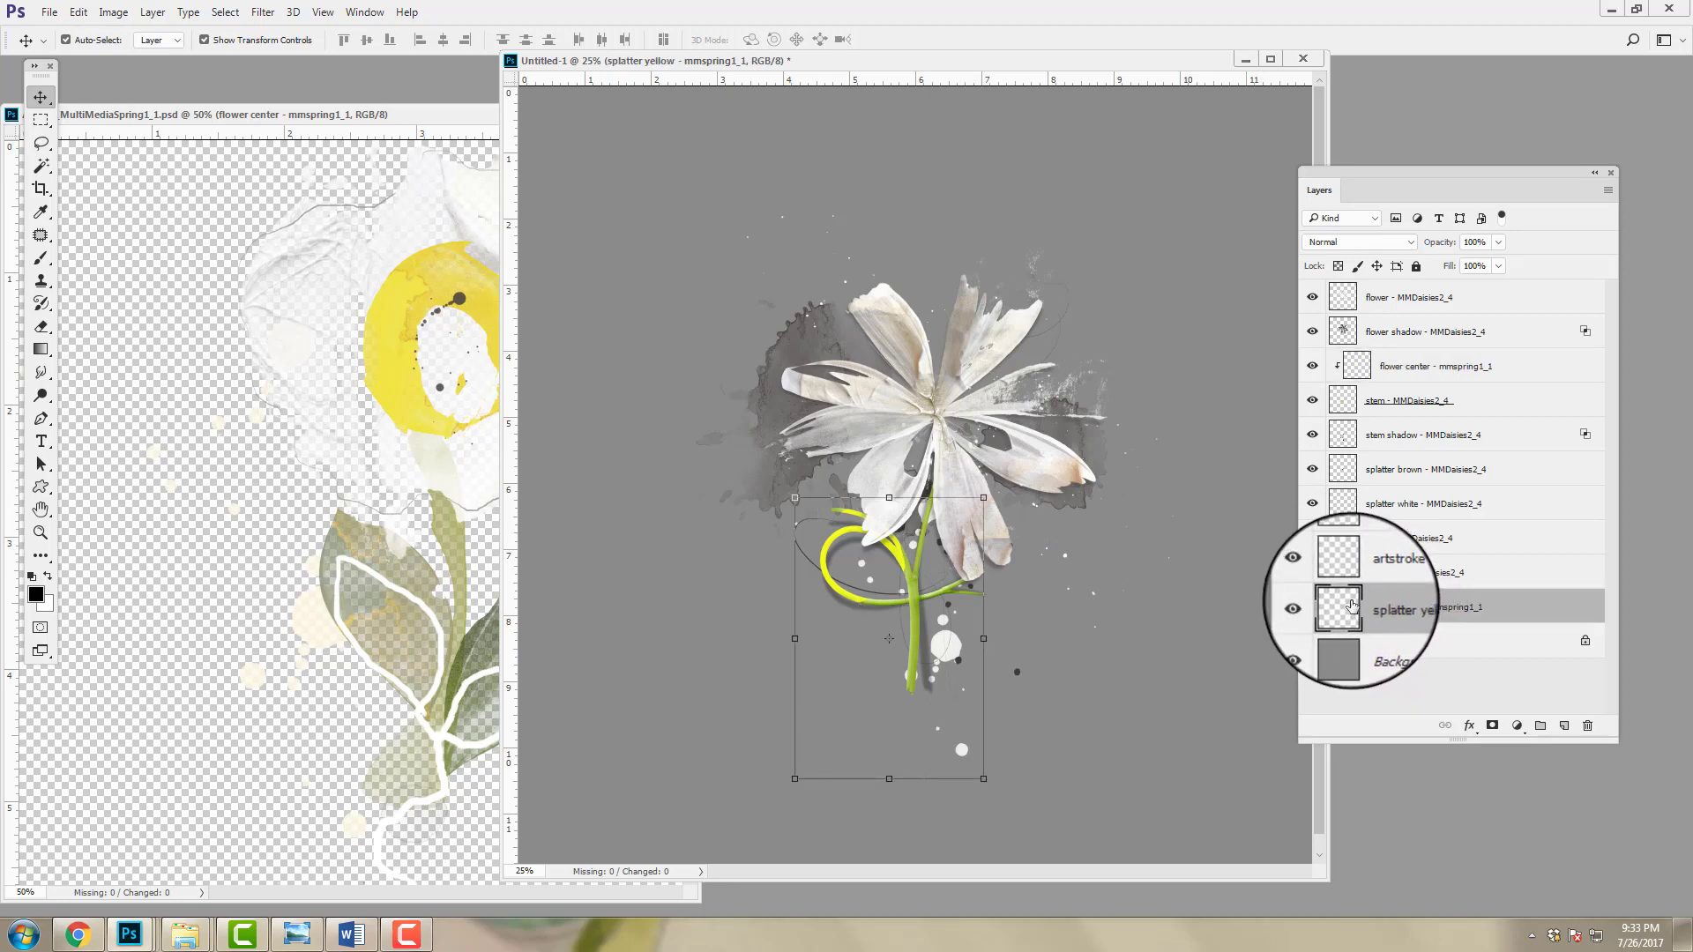
left_click(151, 12)
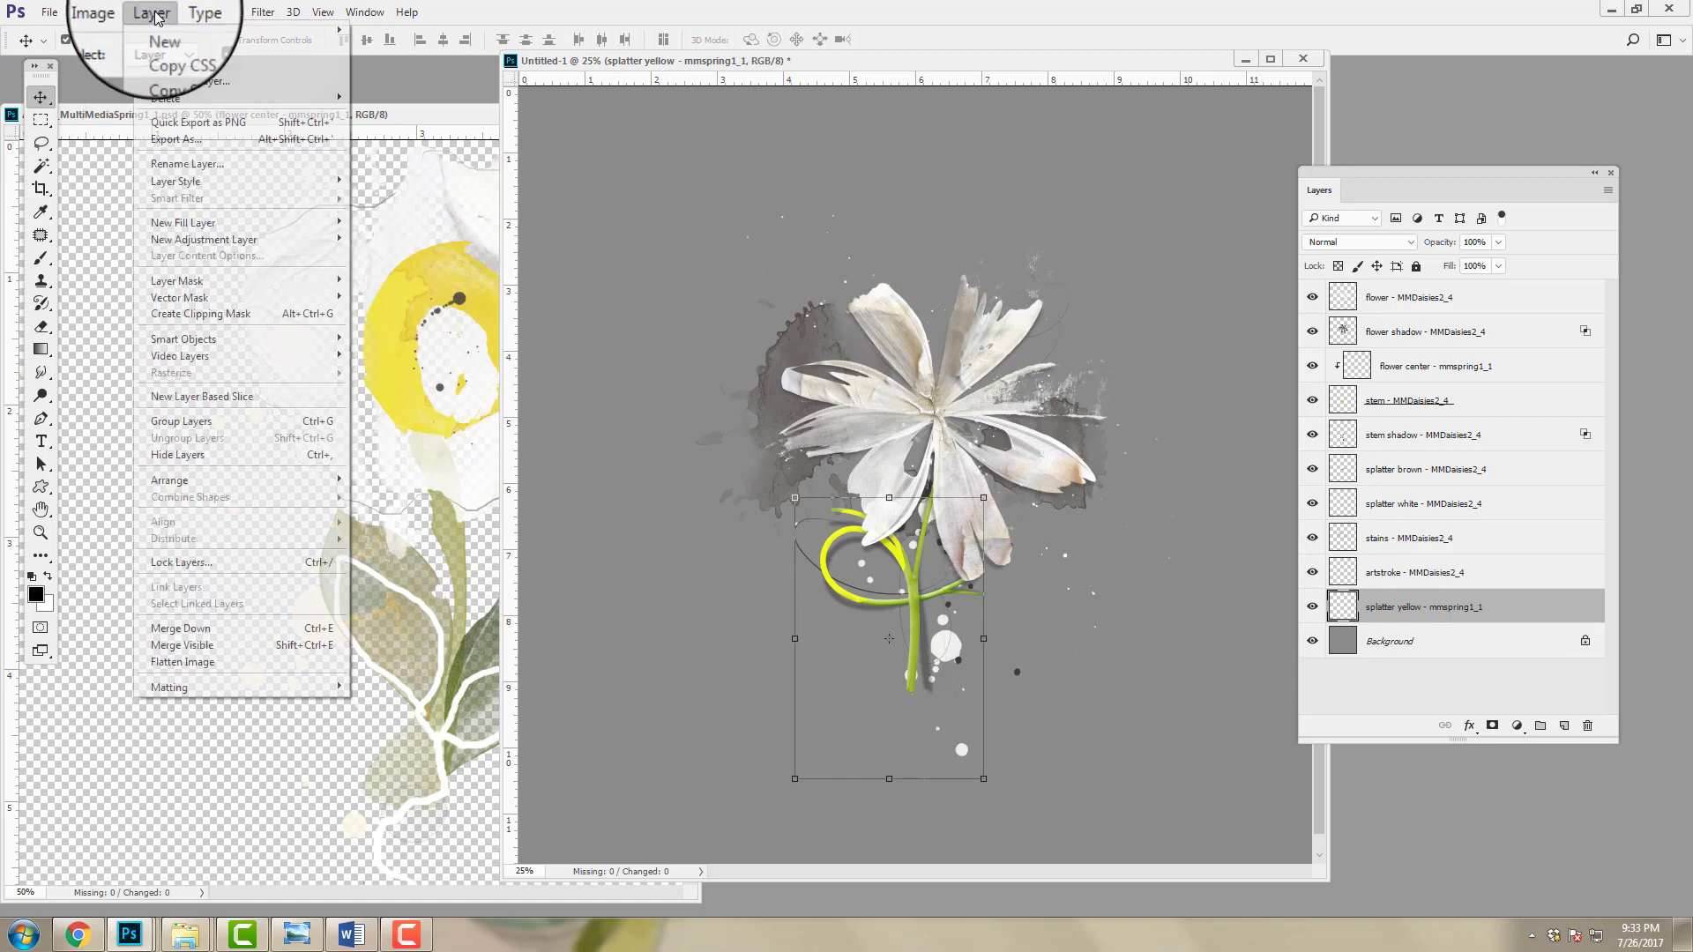
mouse_move(176, 181)
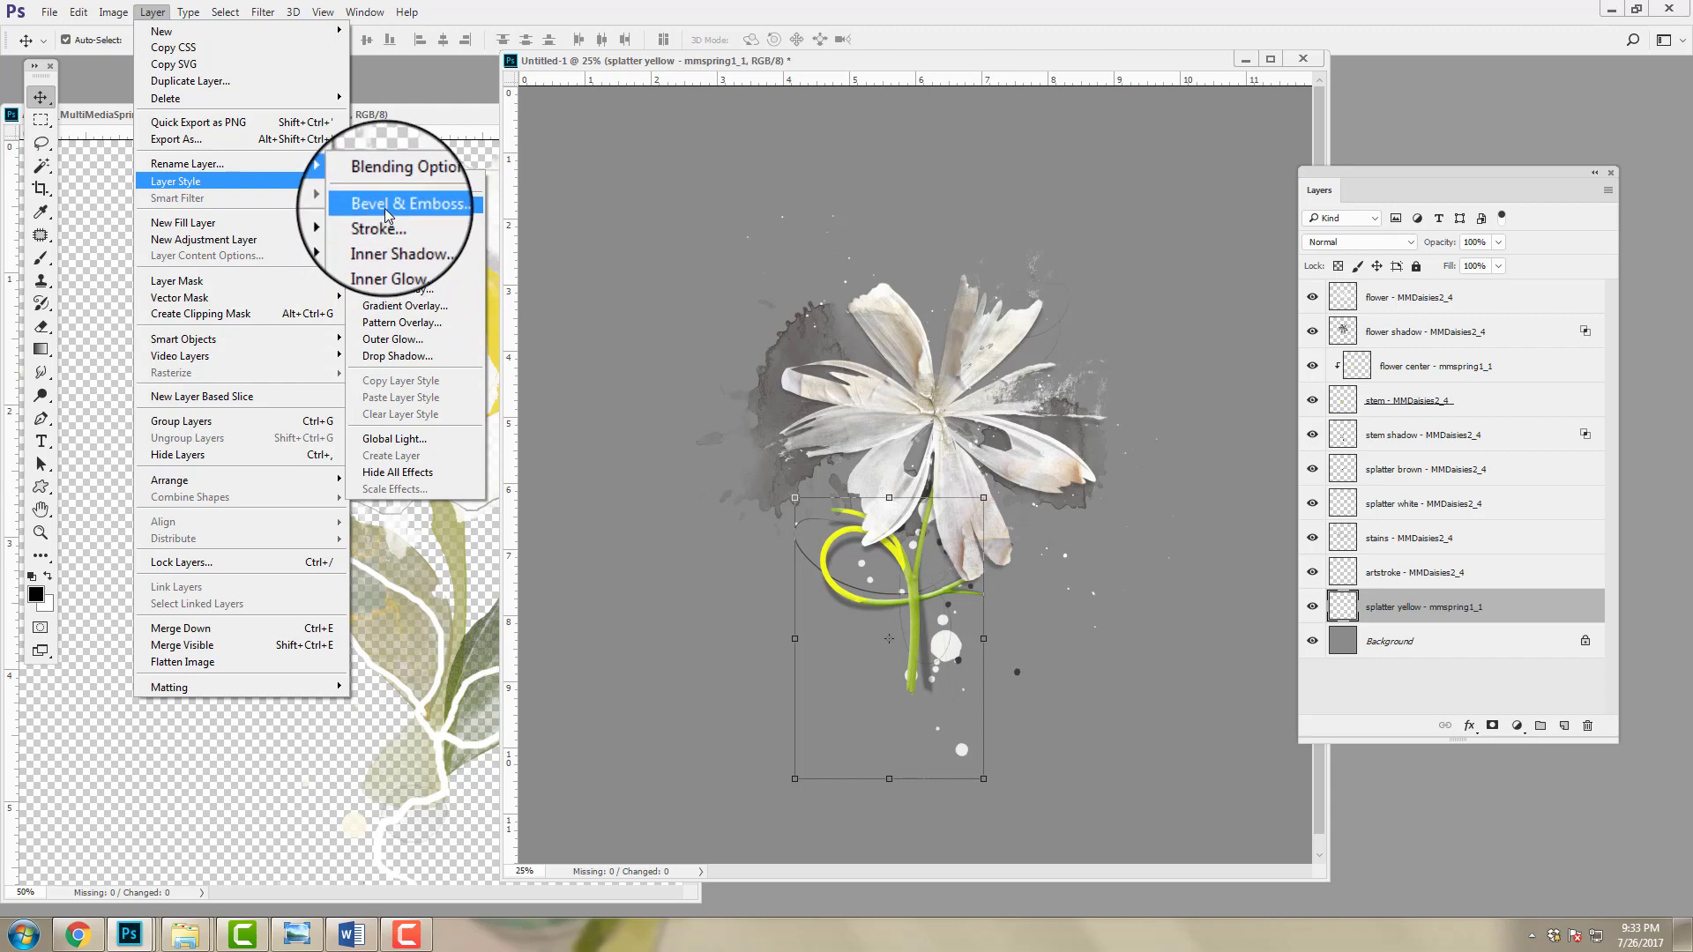
left_click(392, 357)
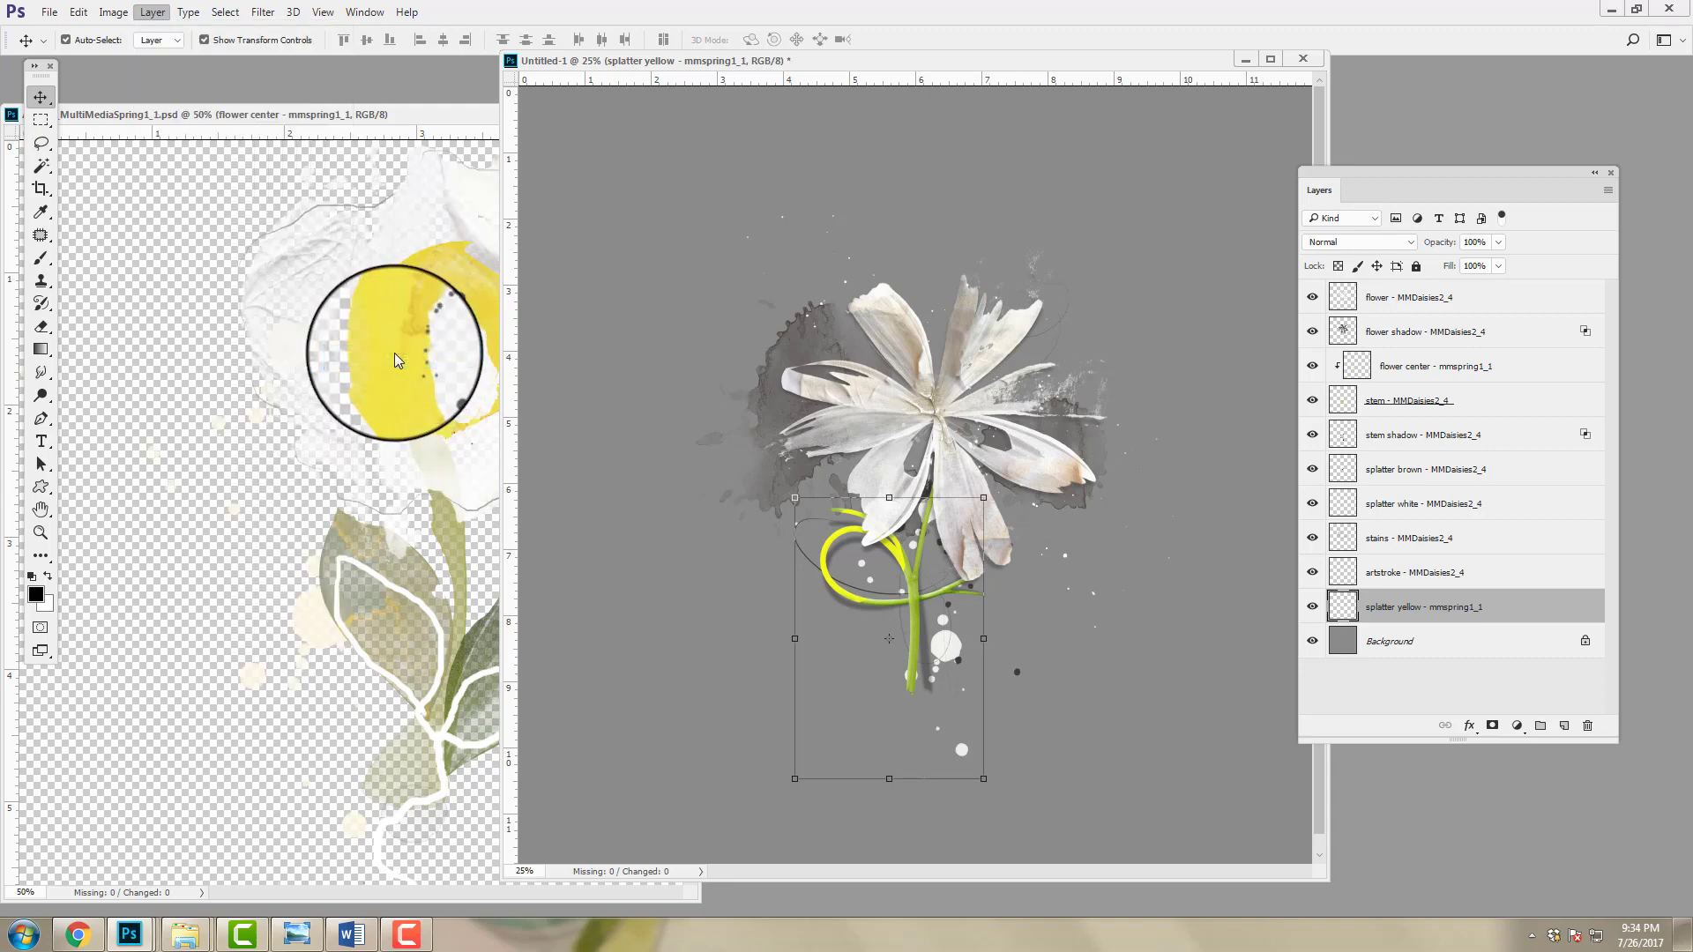
left_click_drag(1305, 169, 351, 151)
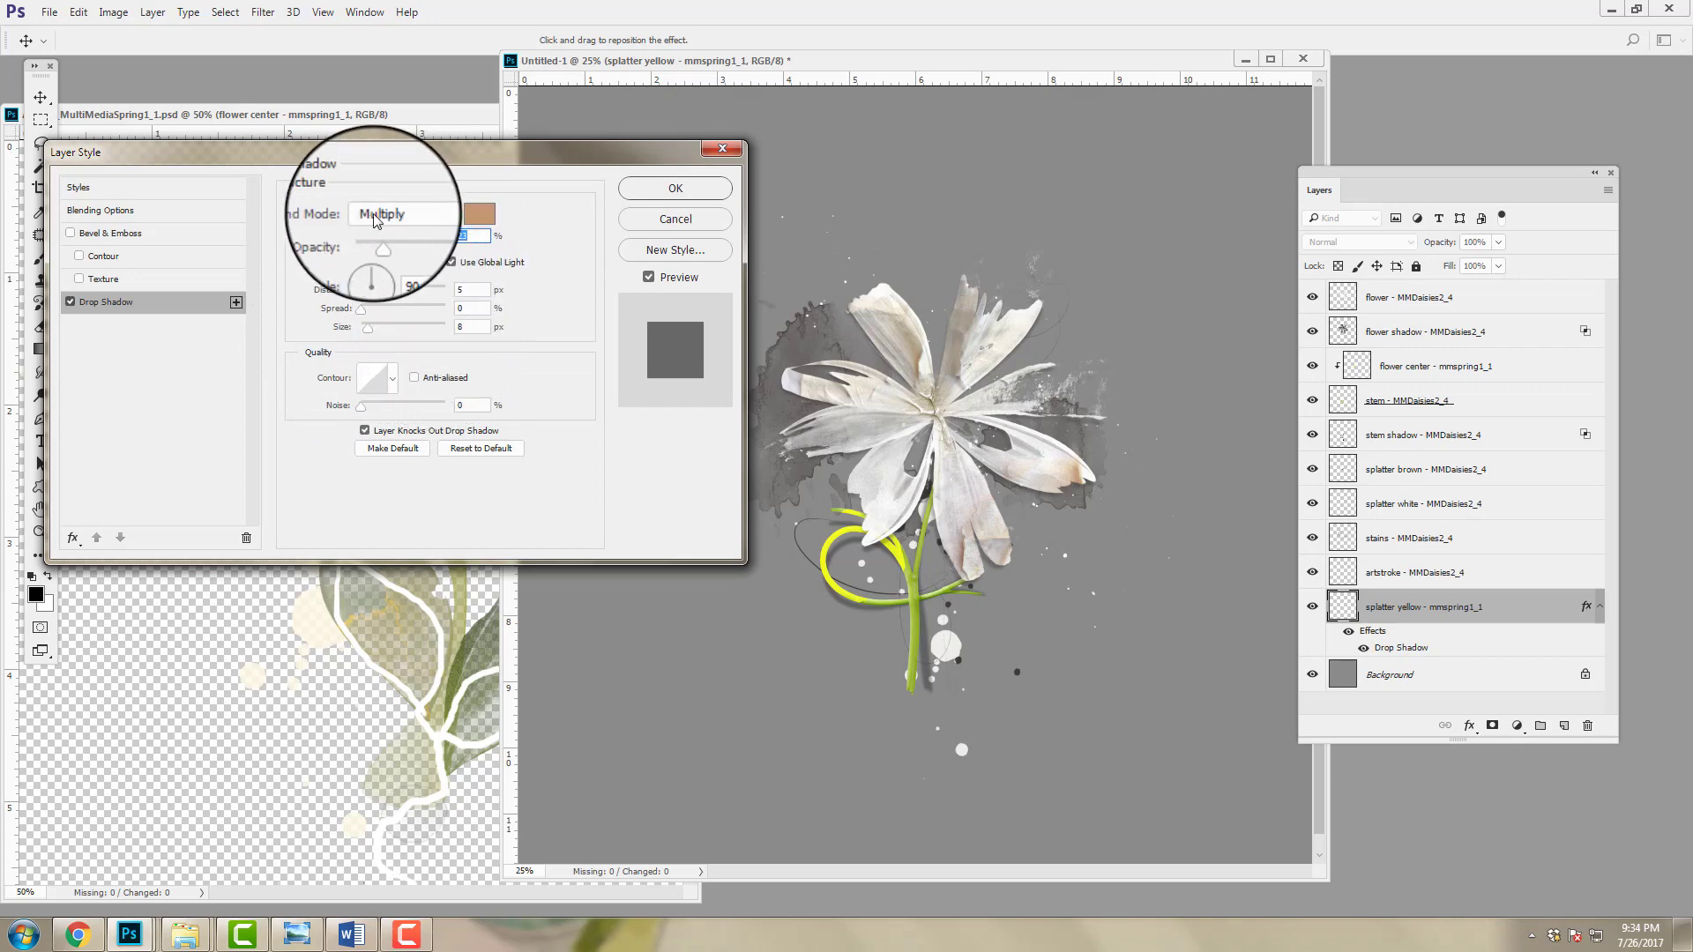
left_click(486, 216)
left_click(1153, 446)
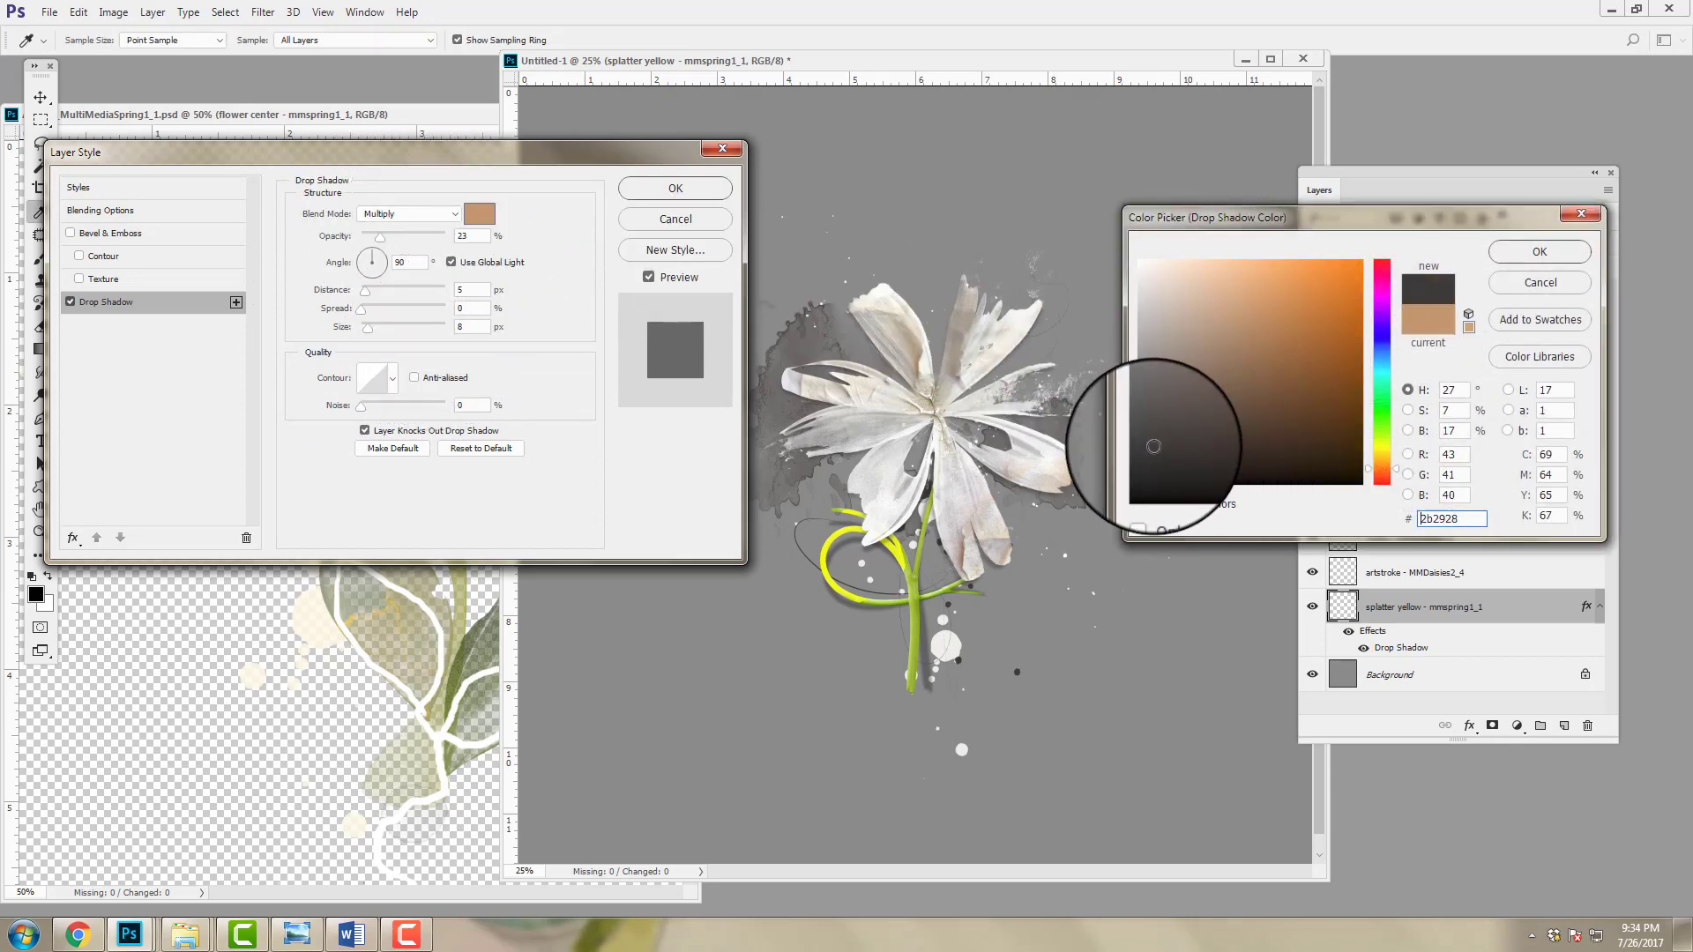
left_click(1539, 252)
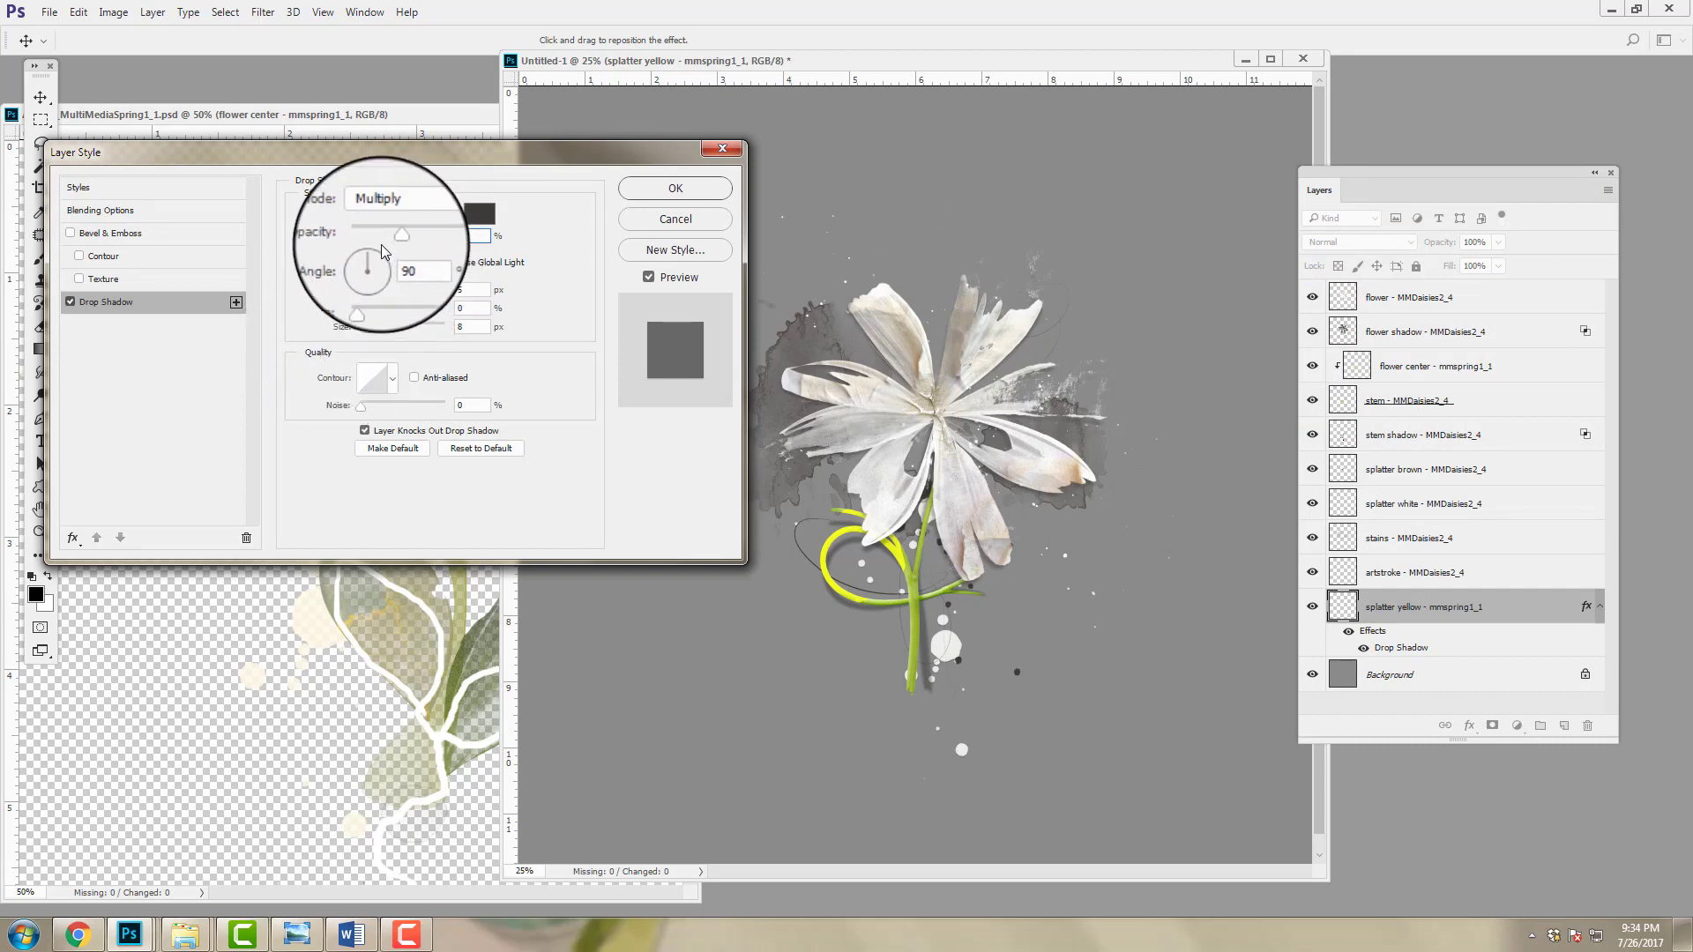
Step: Set the drop shadow's angle to 126° and increase its distance
double_click(411, 262)
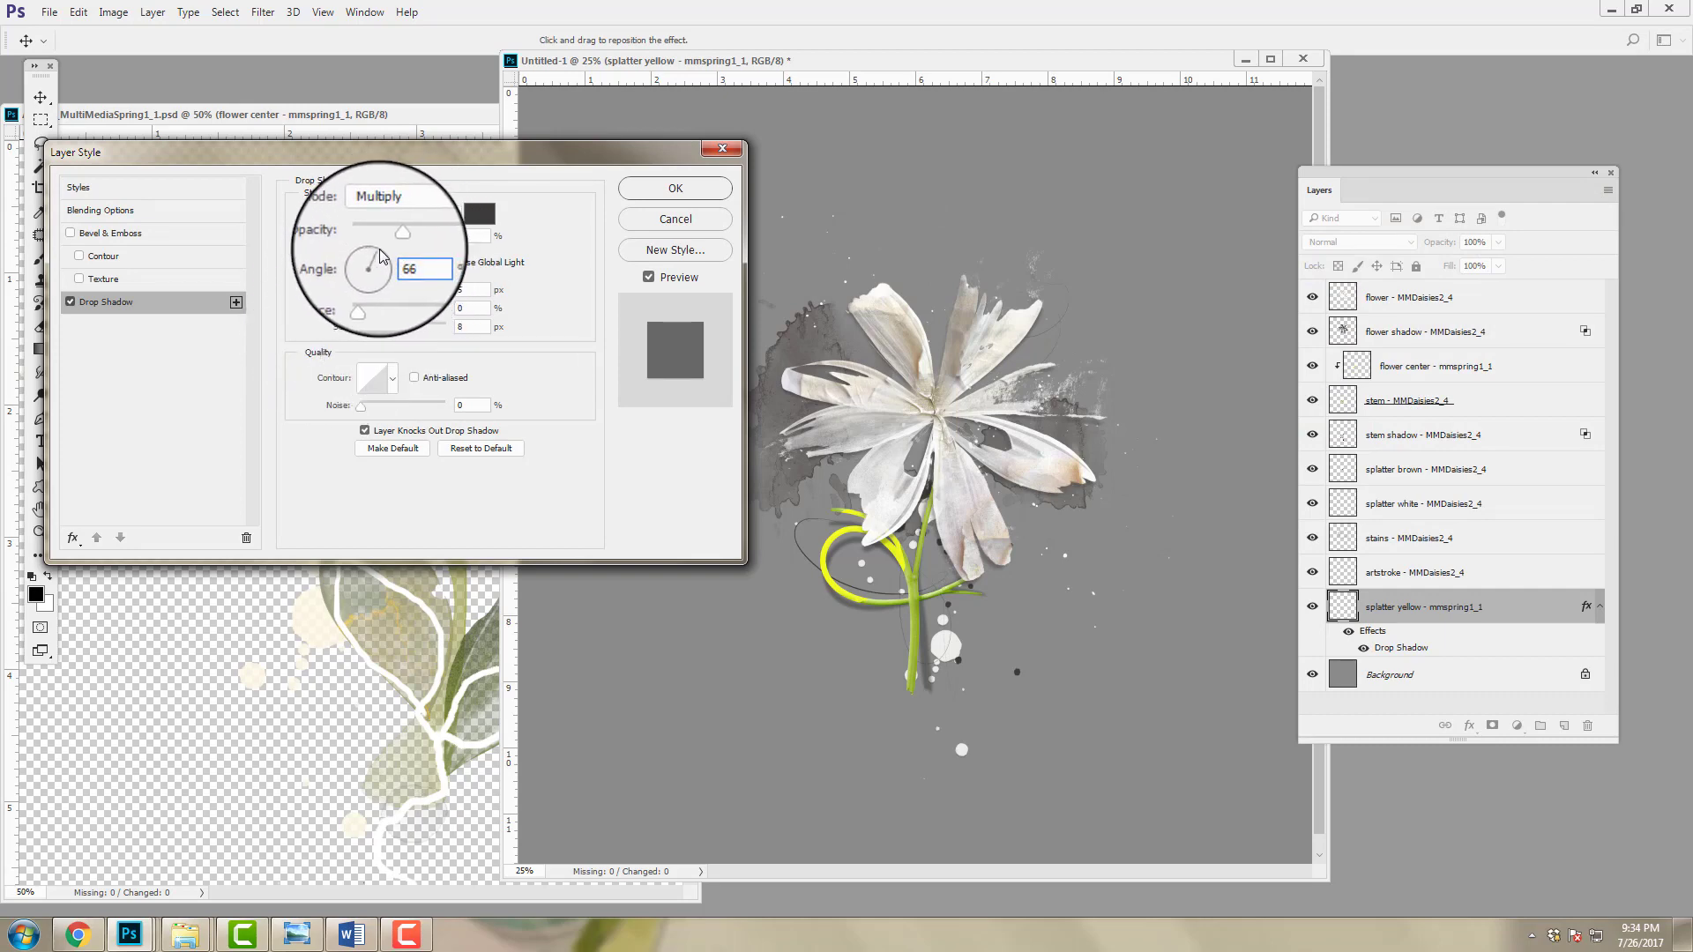
left_click_drag(380, 253, 359, 248)
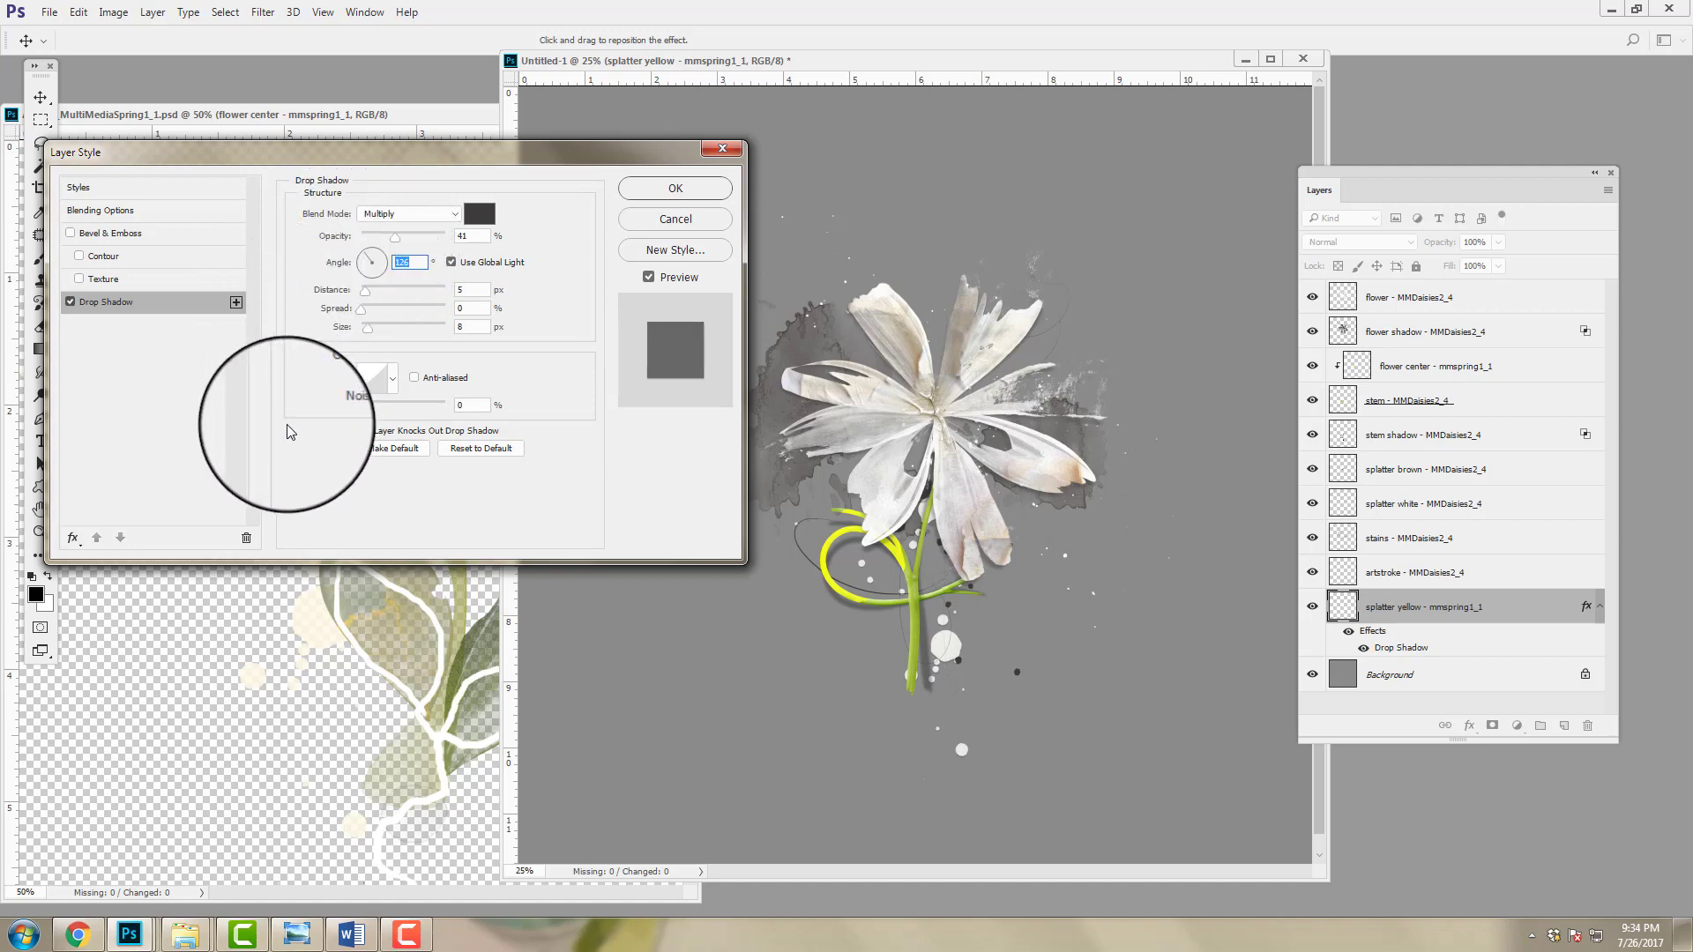
left_click_drag(368, 293, 383, 295)
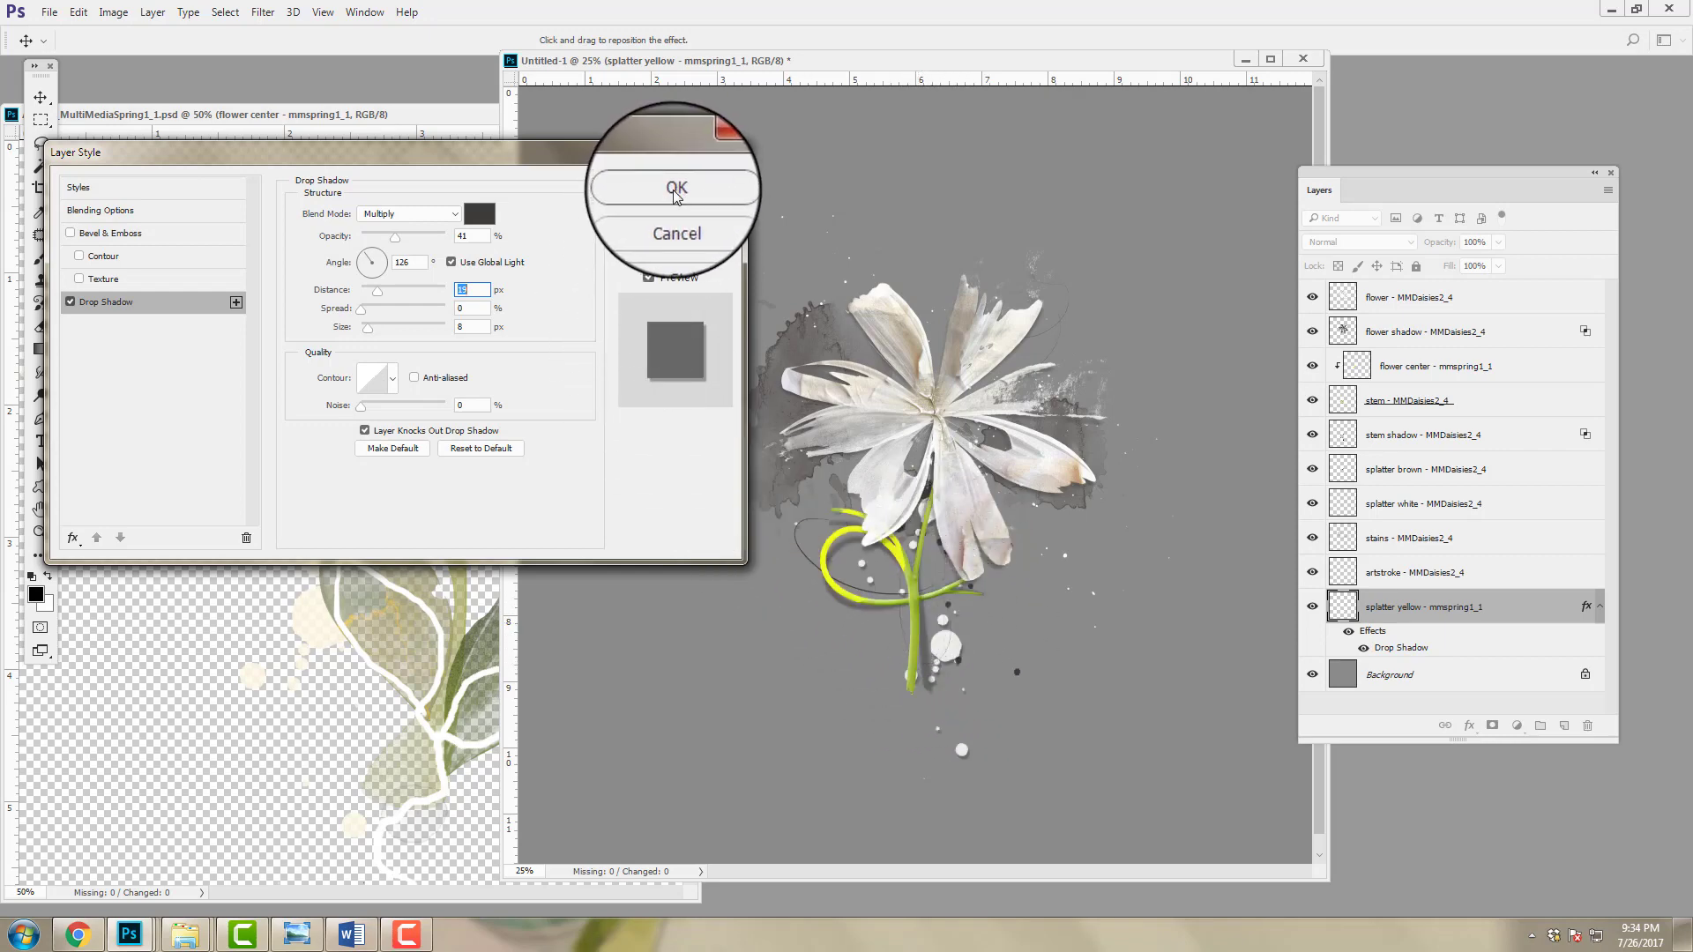
Step: Try Bevel & Emboss on the splatter yellow layer with a very dark brown #1d120e shadow color
left_click(70, 234)
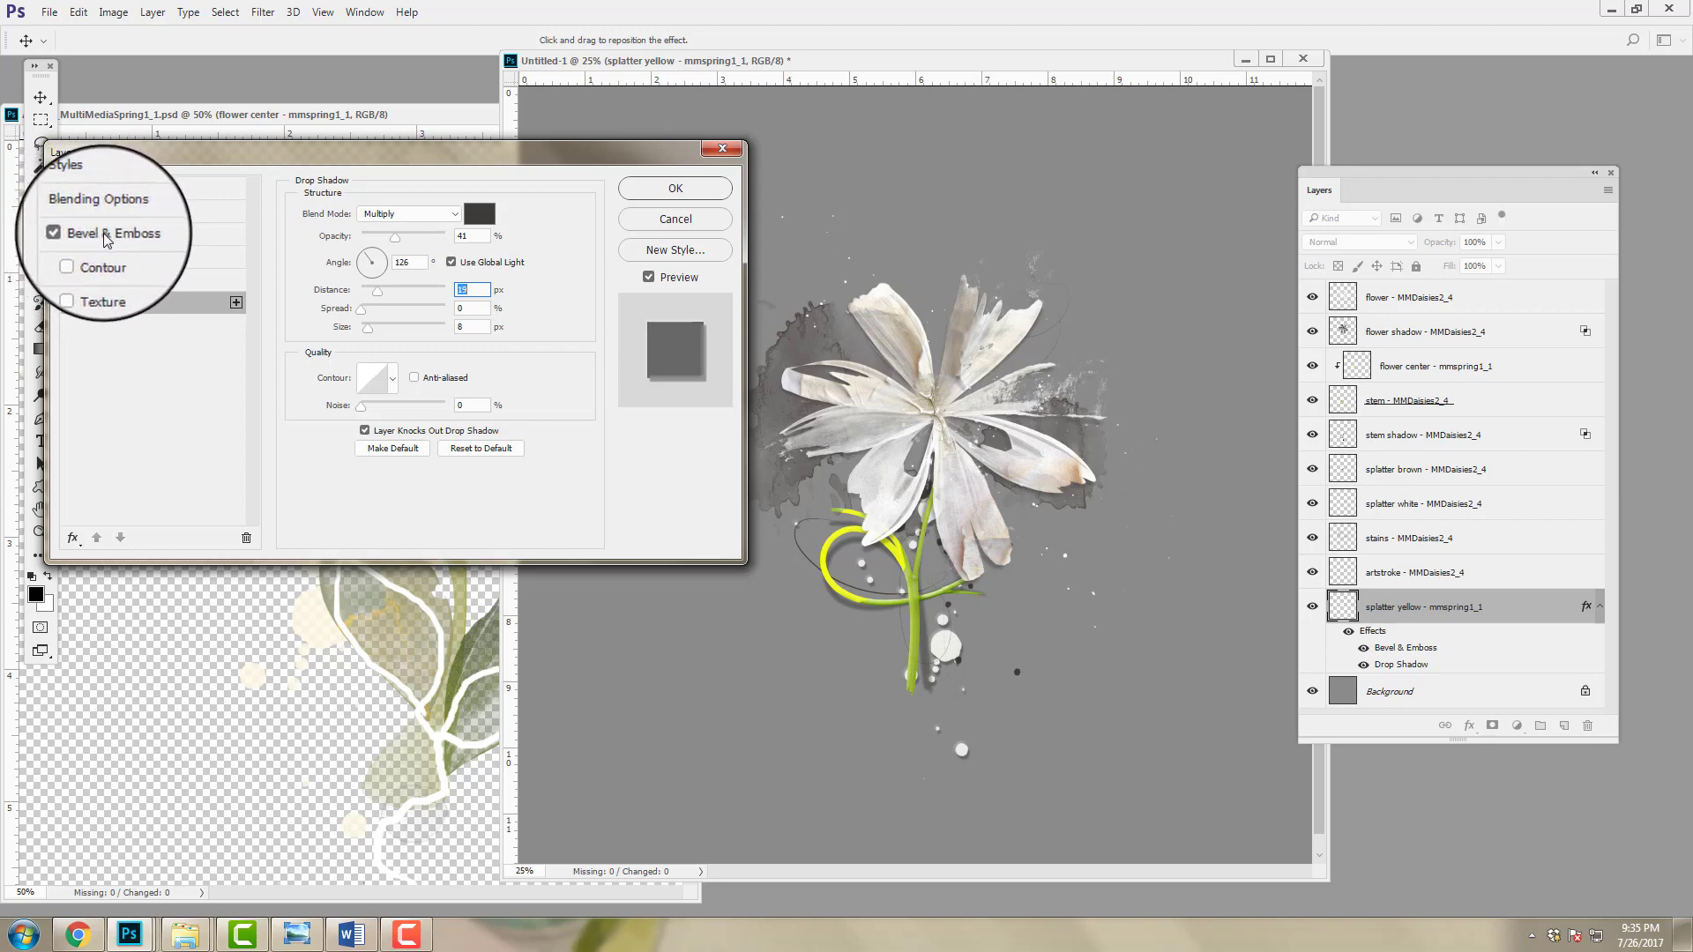
left_click(103, 232)
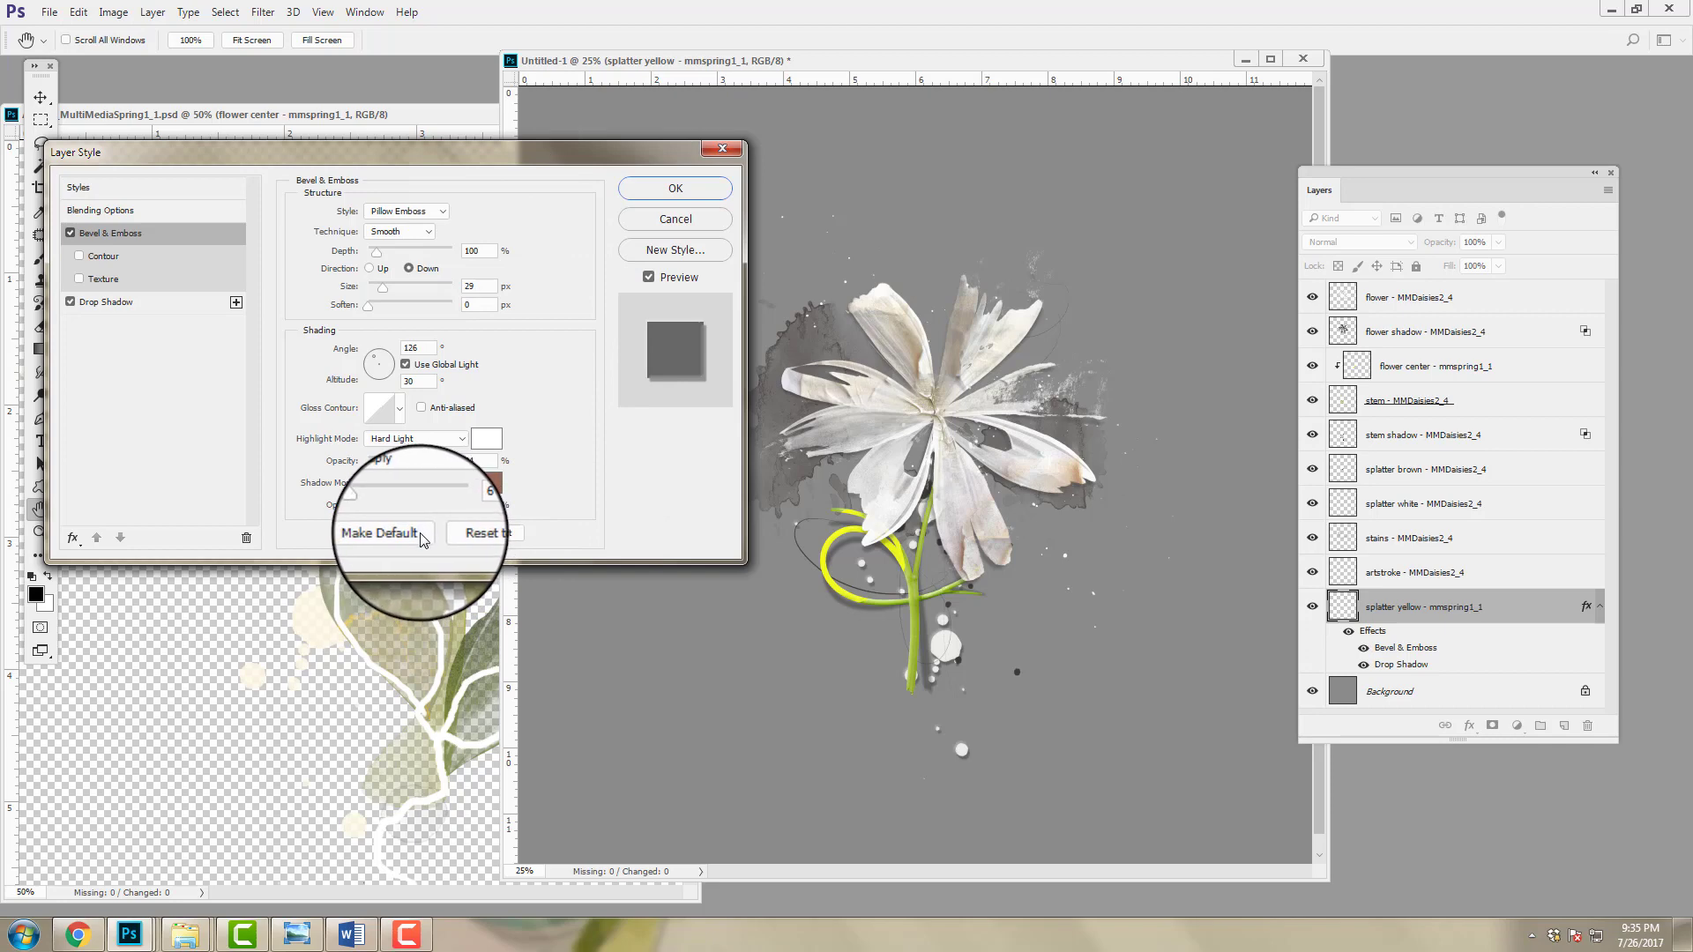
left_click(485, 482)
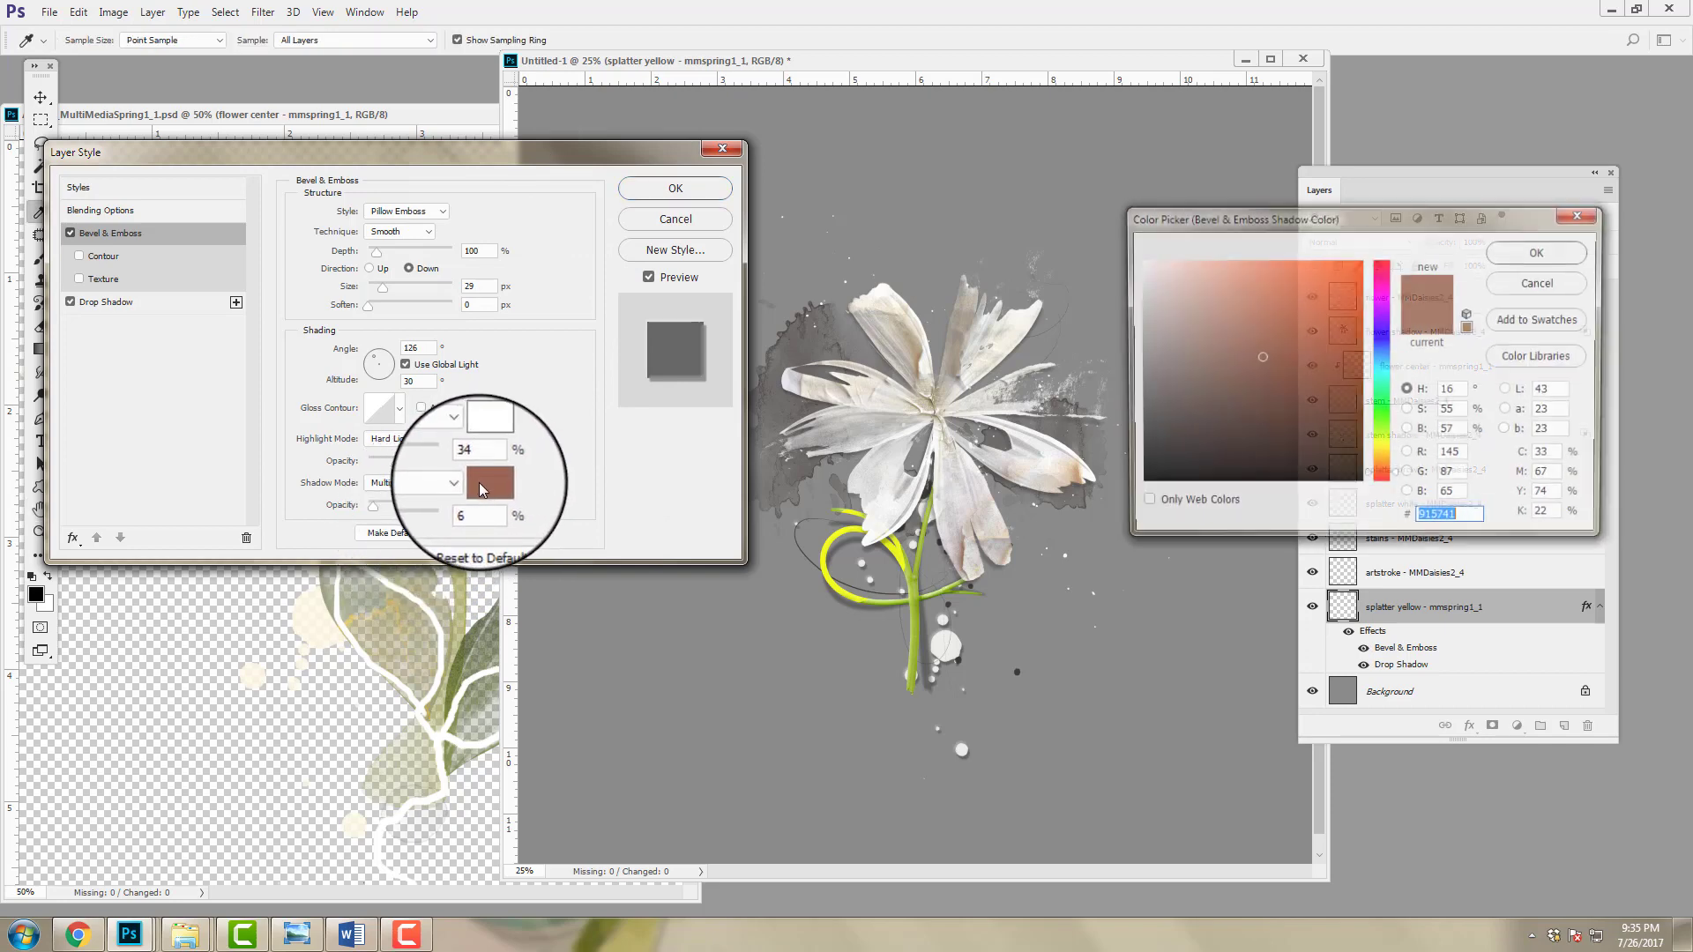
left_click(1257, 459)
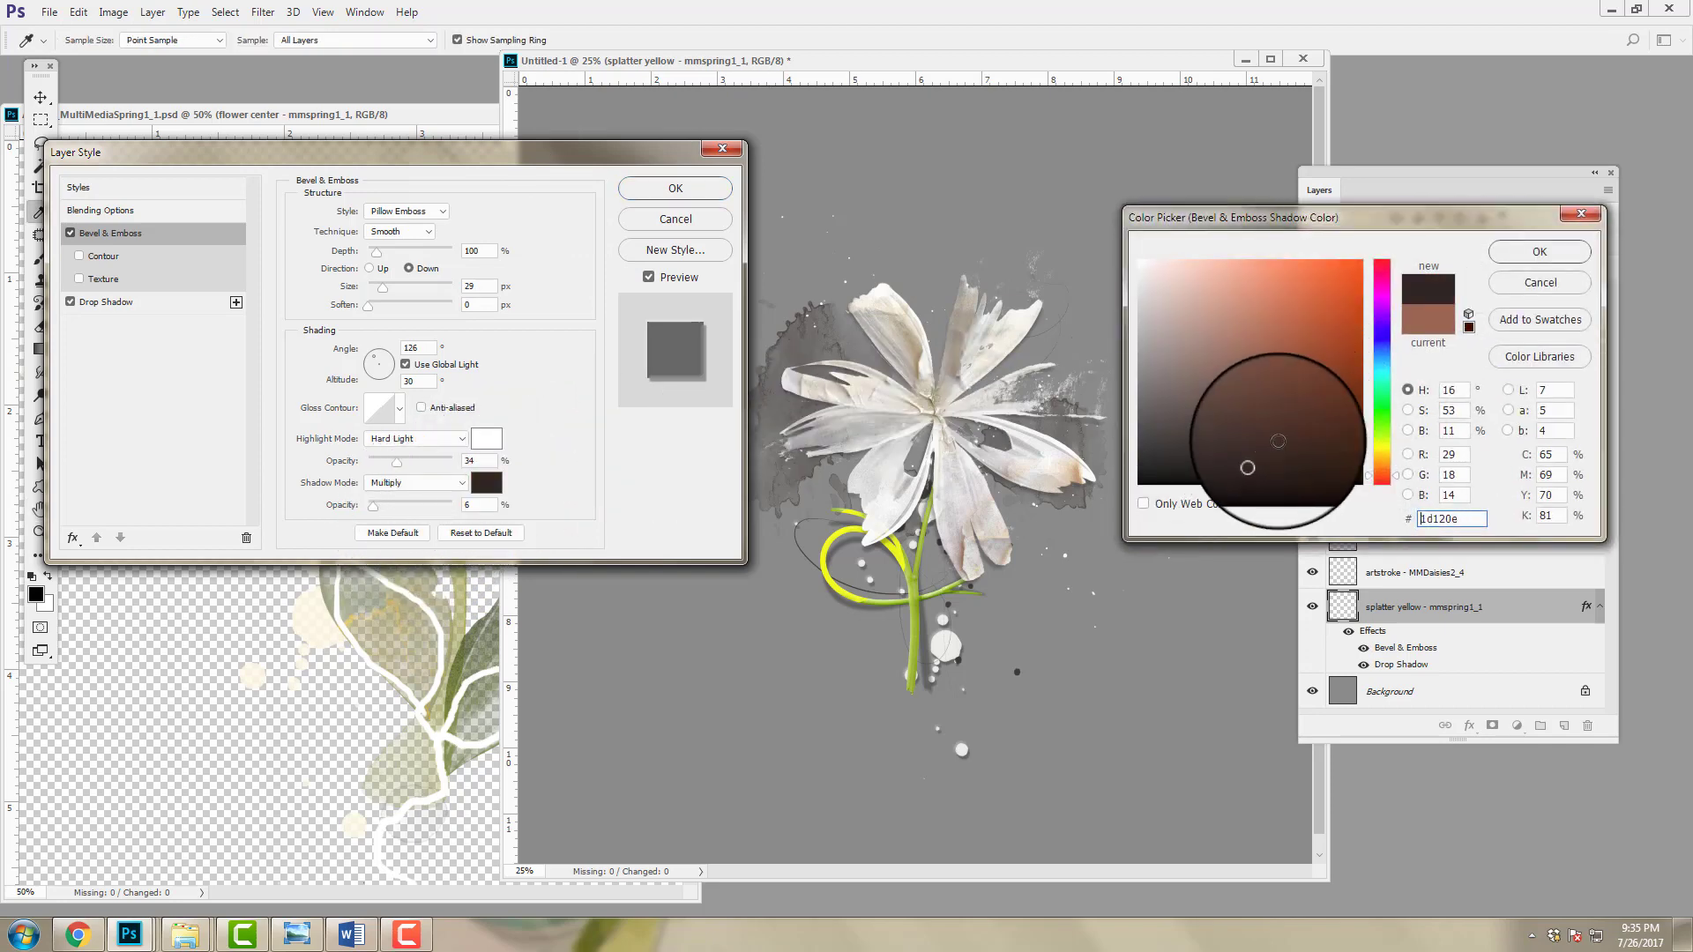
left_click(1552, 256)
Step: Try the Outer Bevel and Inner Bevel styles on the splatter yellow layer, with the bevel's shadow opacity at 22%
left_click(443, 214)
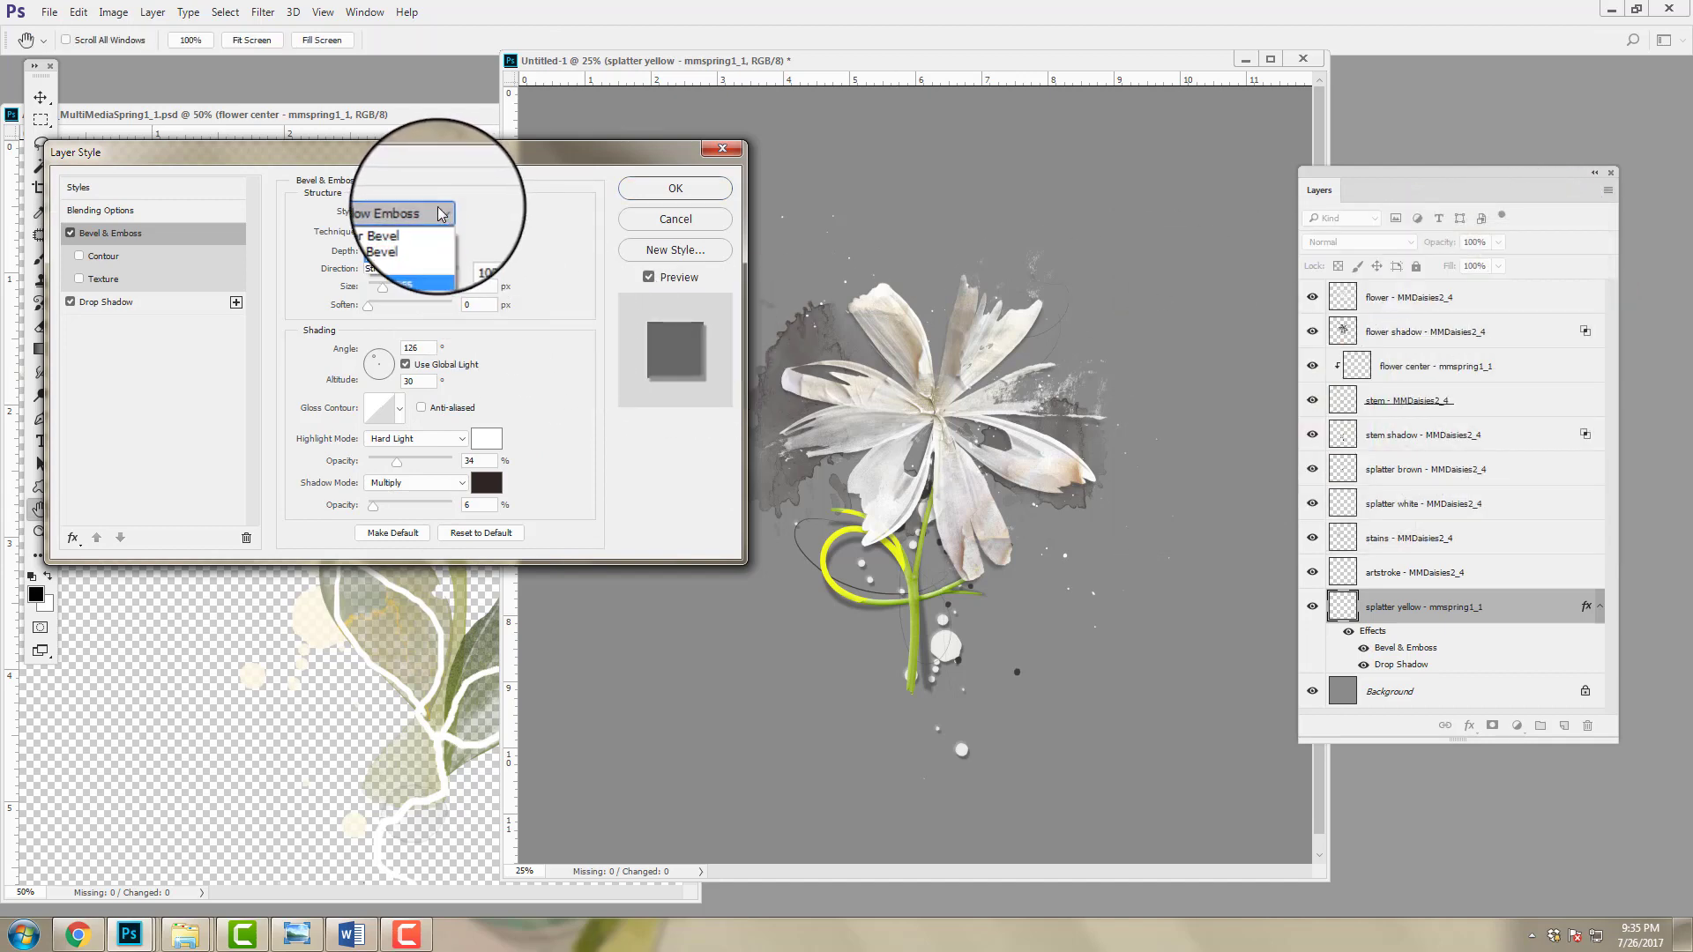
left_click(398, 231)
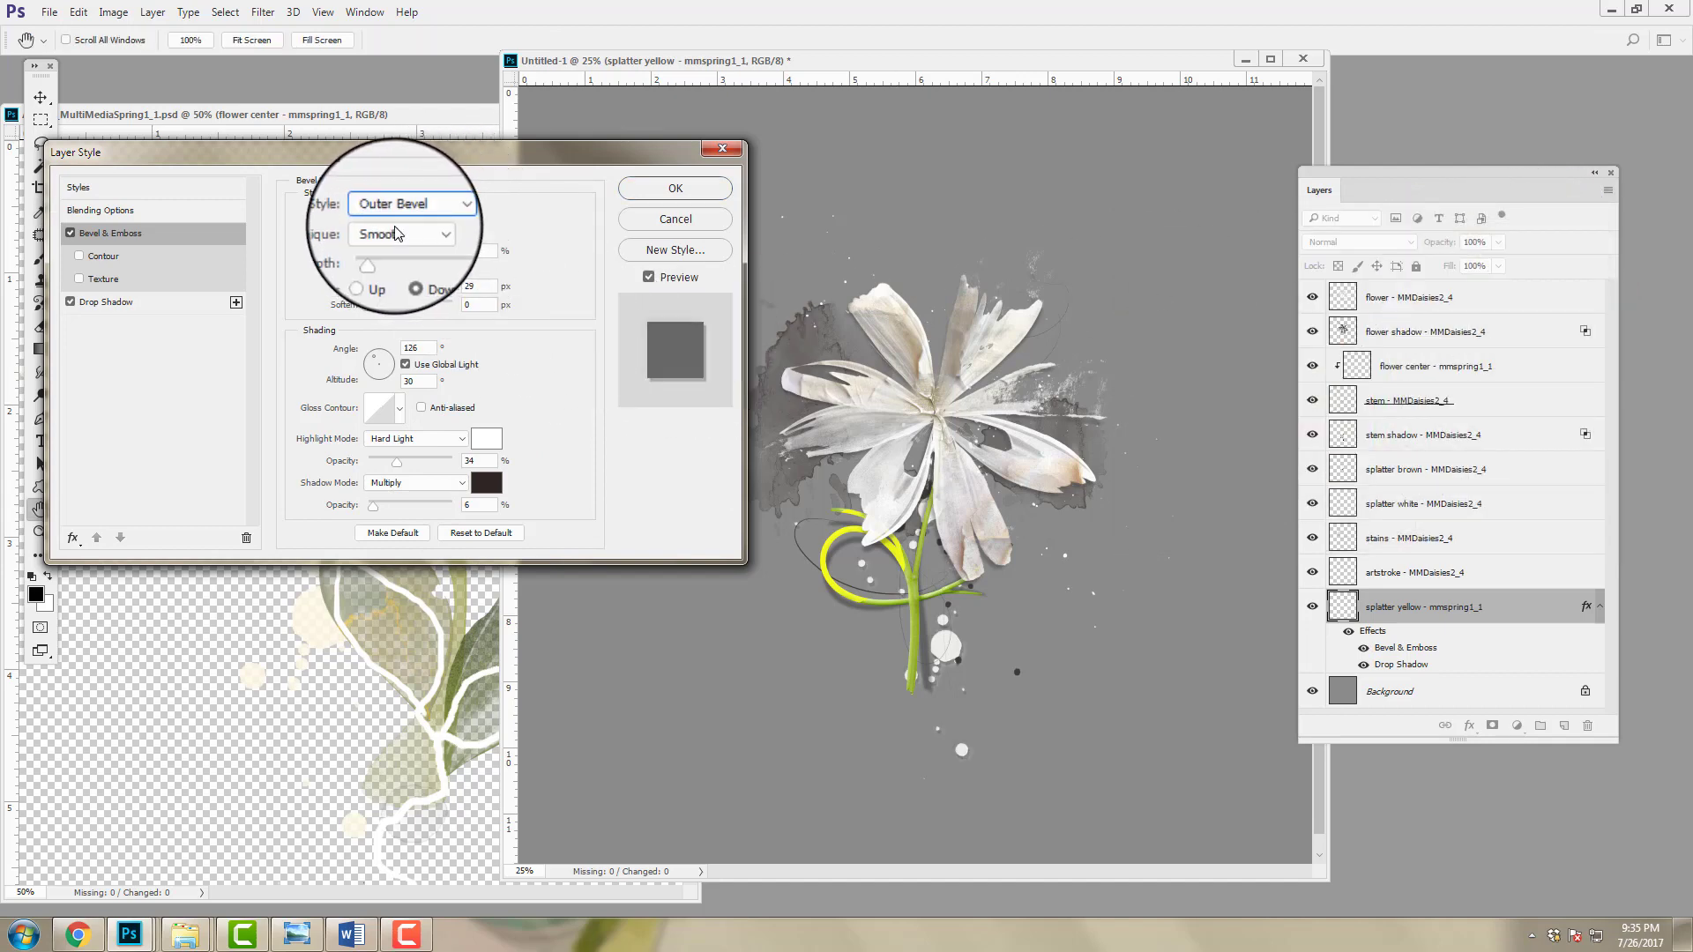
left_click(407, 204)
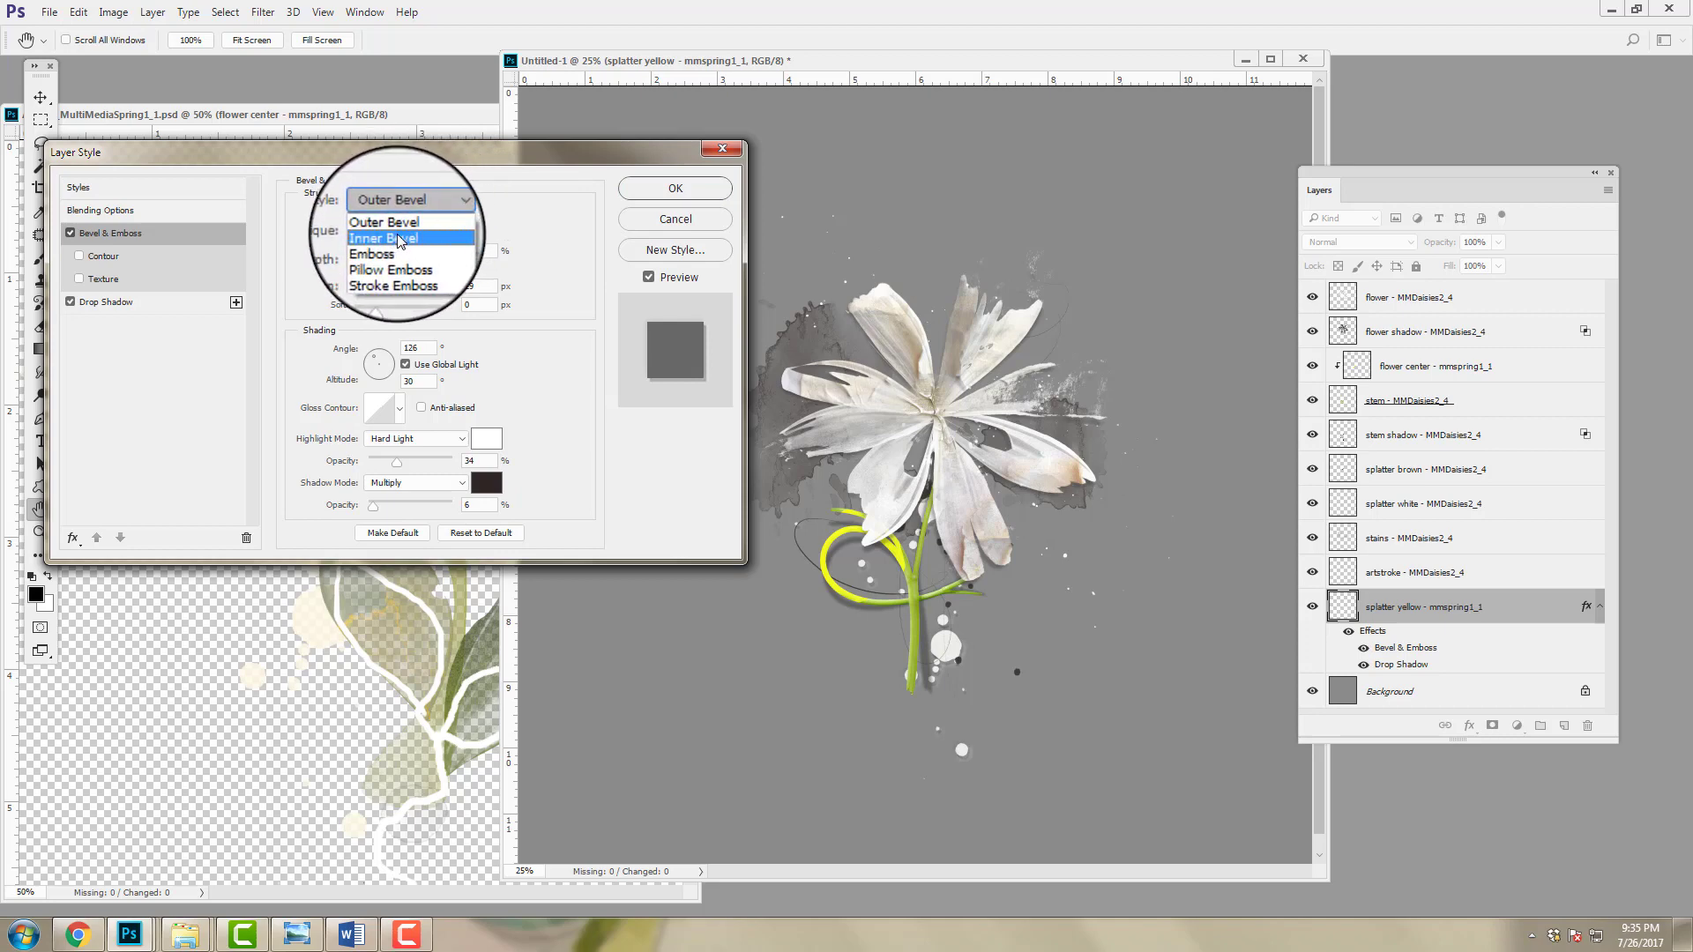
left_click(397, 235)
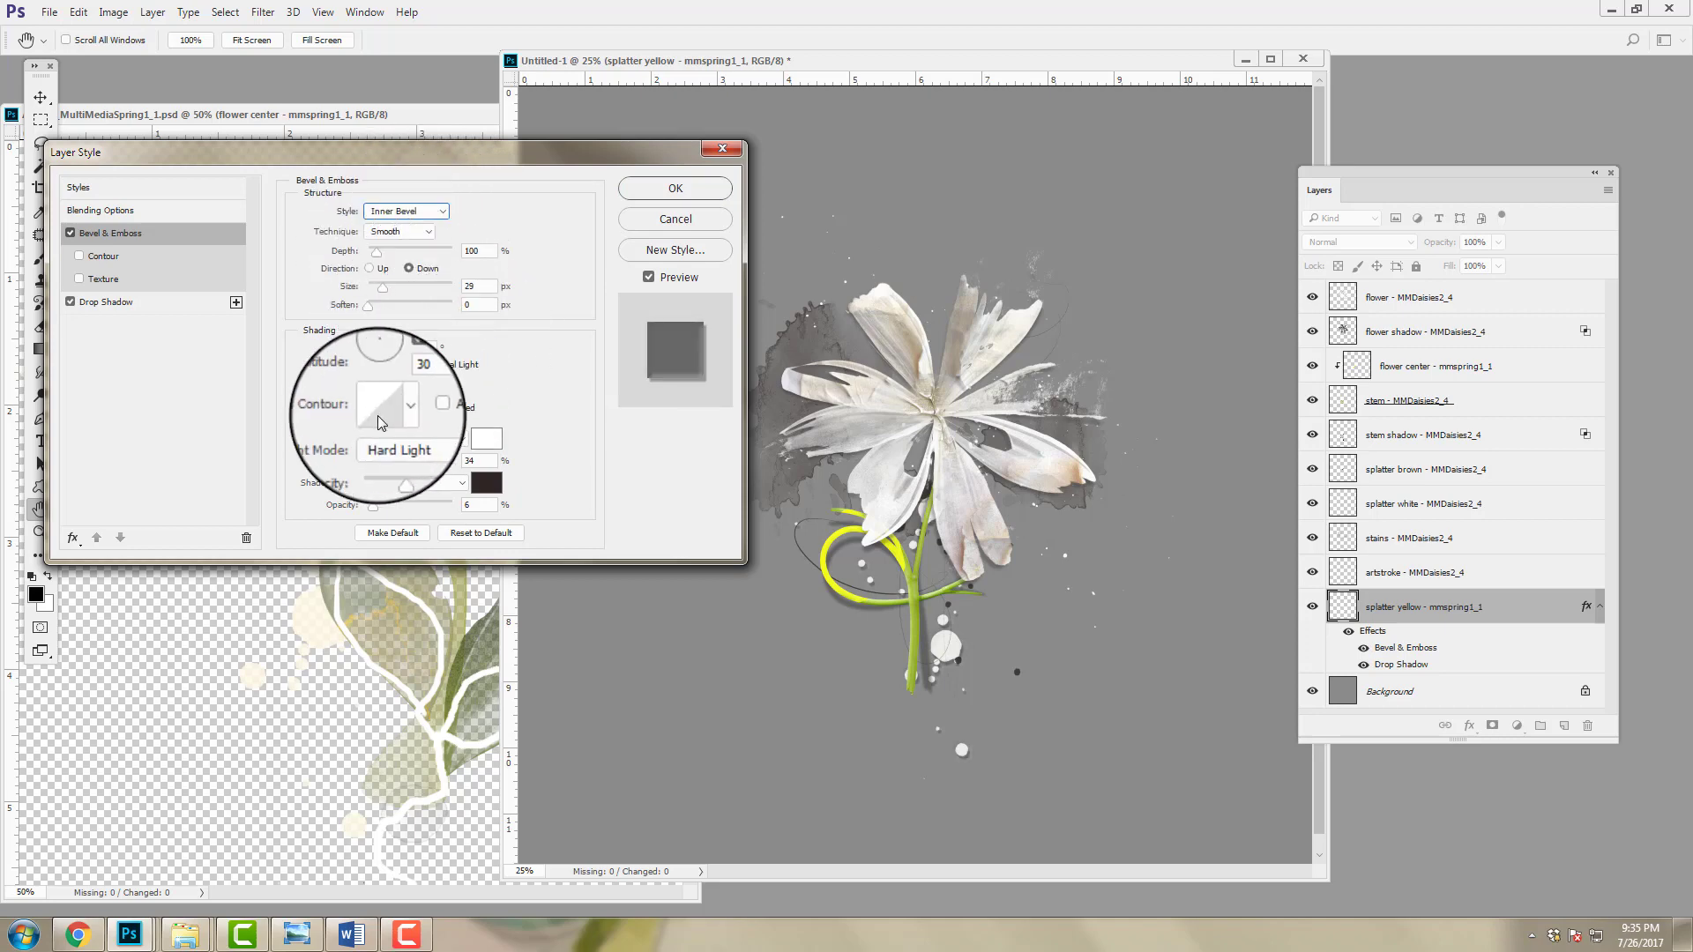
left_click_drag(385, 514, 389, 513)
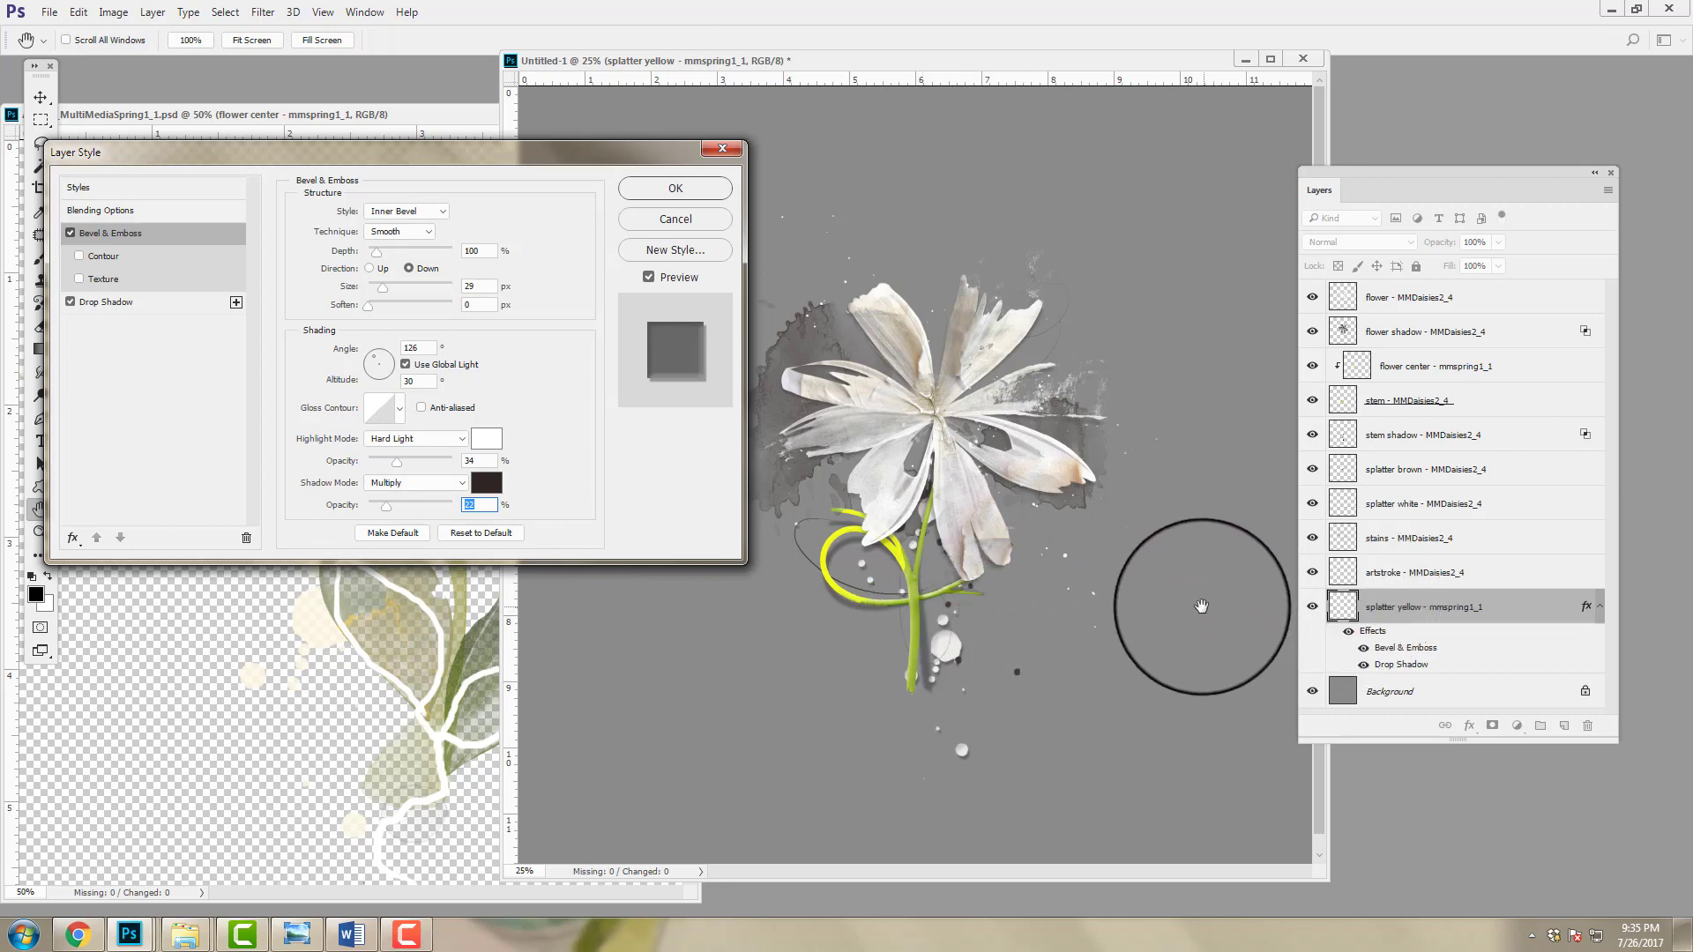
Step: Turn off Bevel & Emboss and apply the layer style to the splatter yellow layer with only the drop shadow
left_click(71, 233)
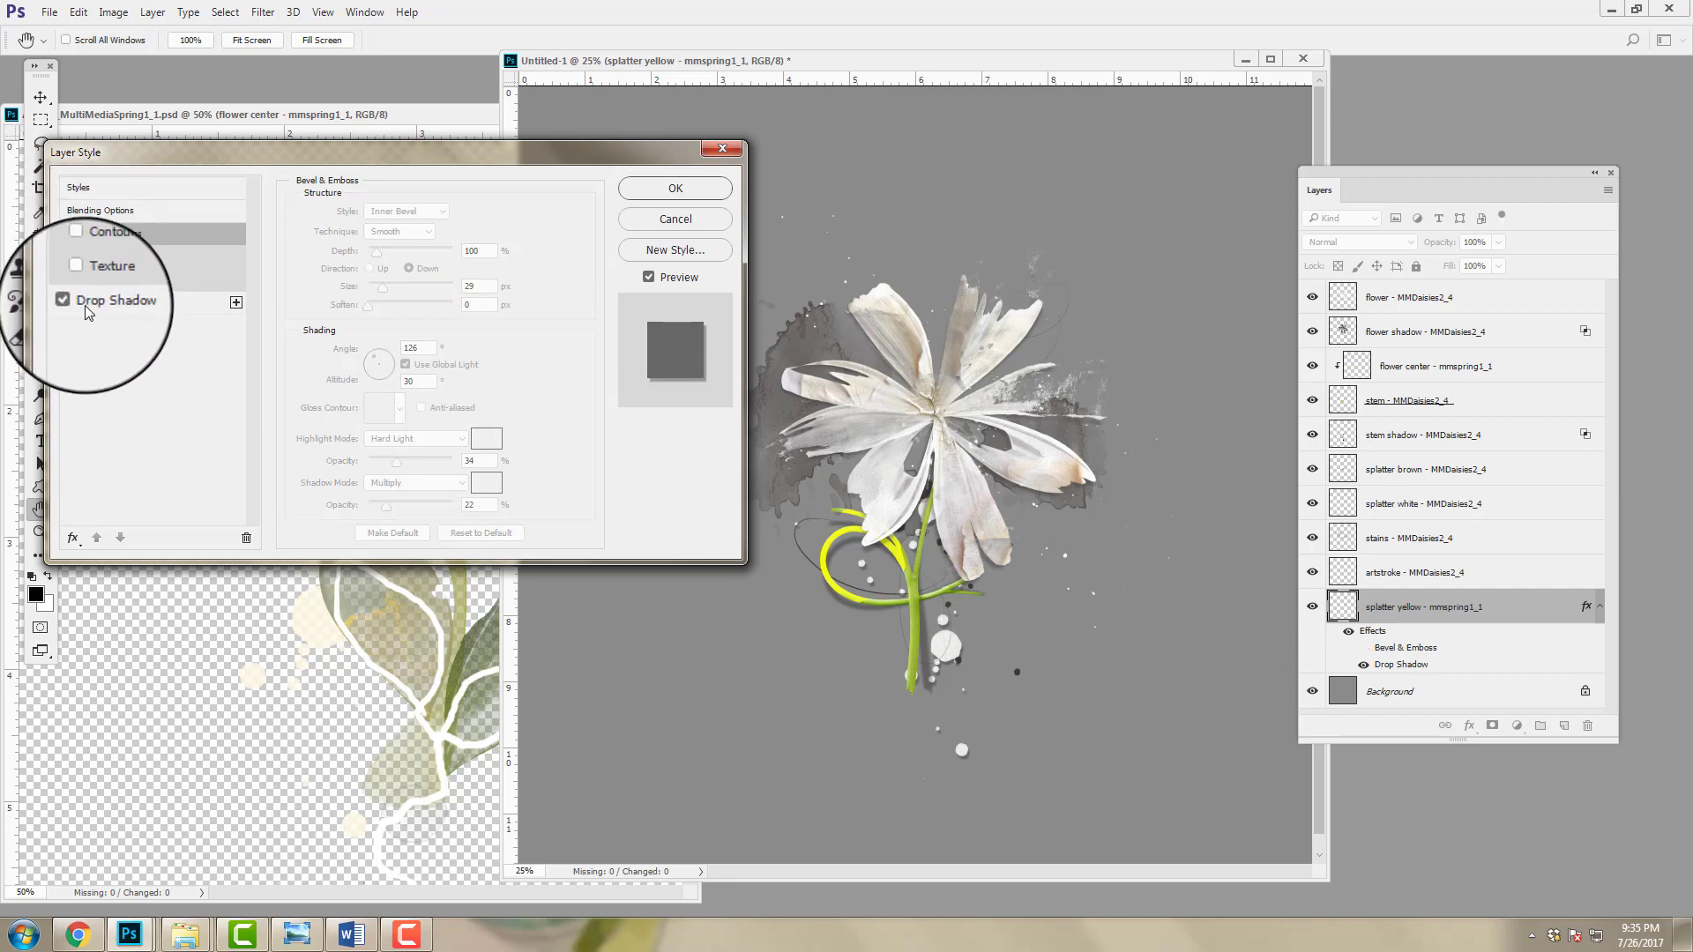
left_click(674, 188)
key("v")
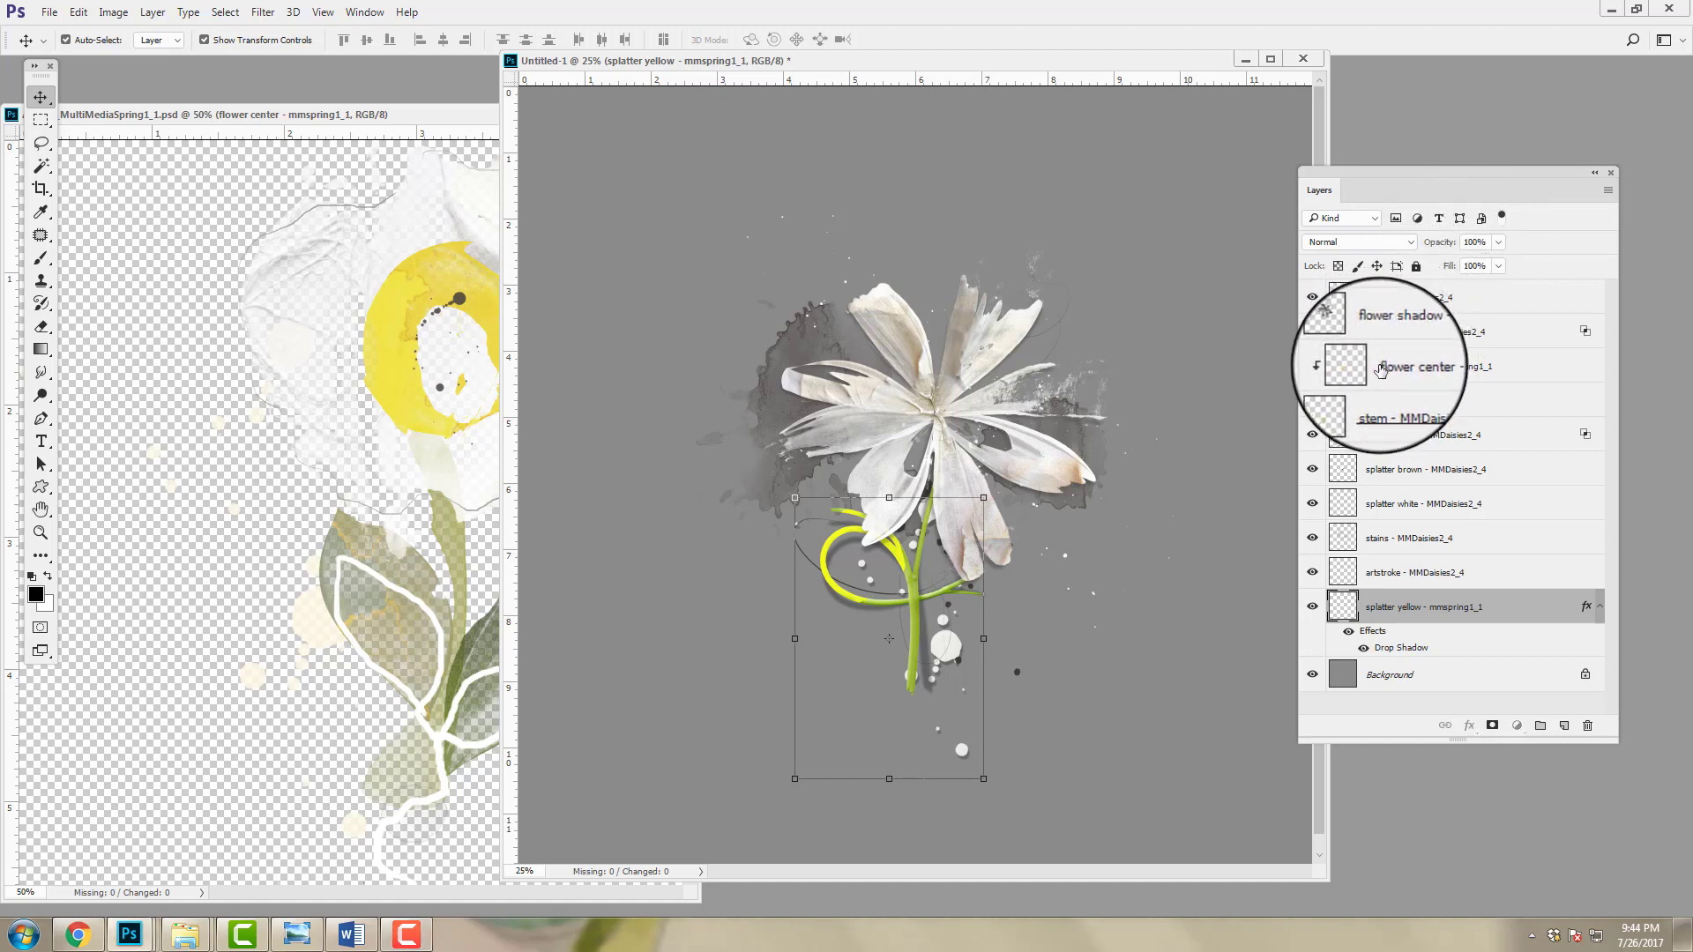
Step: Lower the fill of the clipped flower center layer to 28%, keeping its opacity at 100%
left_click(1381, 368)
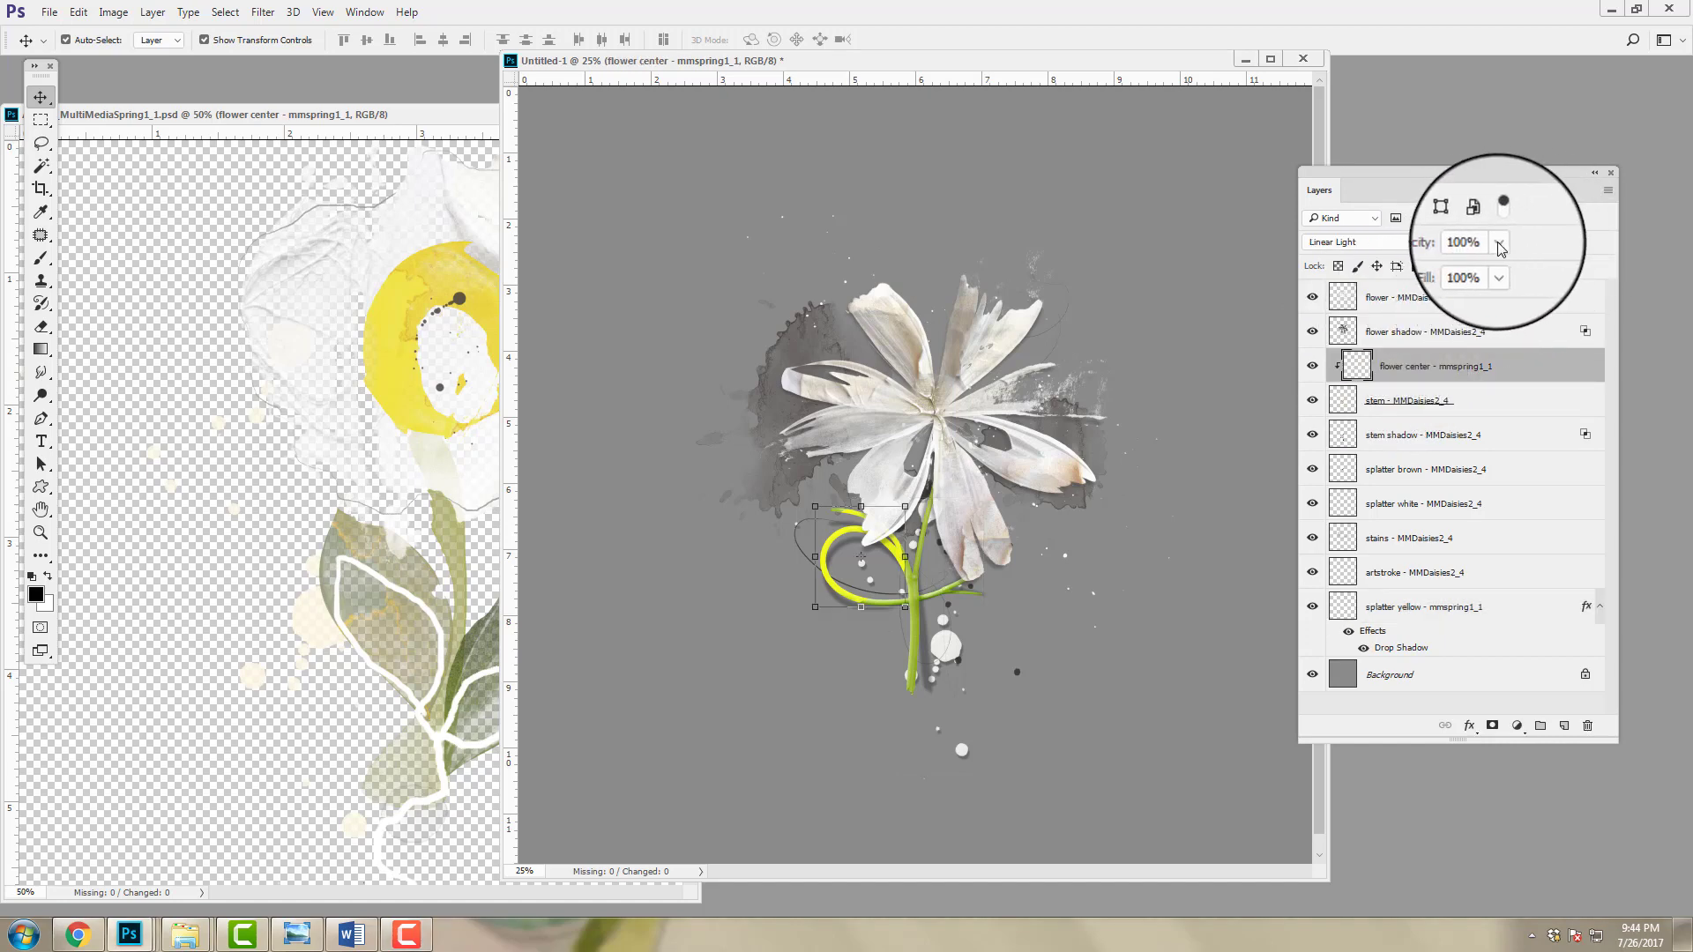
left_click_drag(1460, 274, 1510, 266)
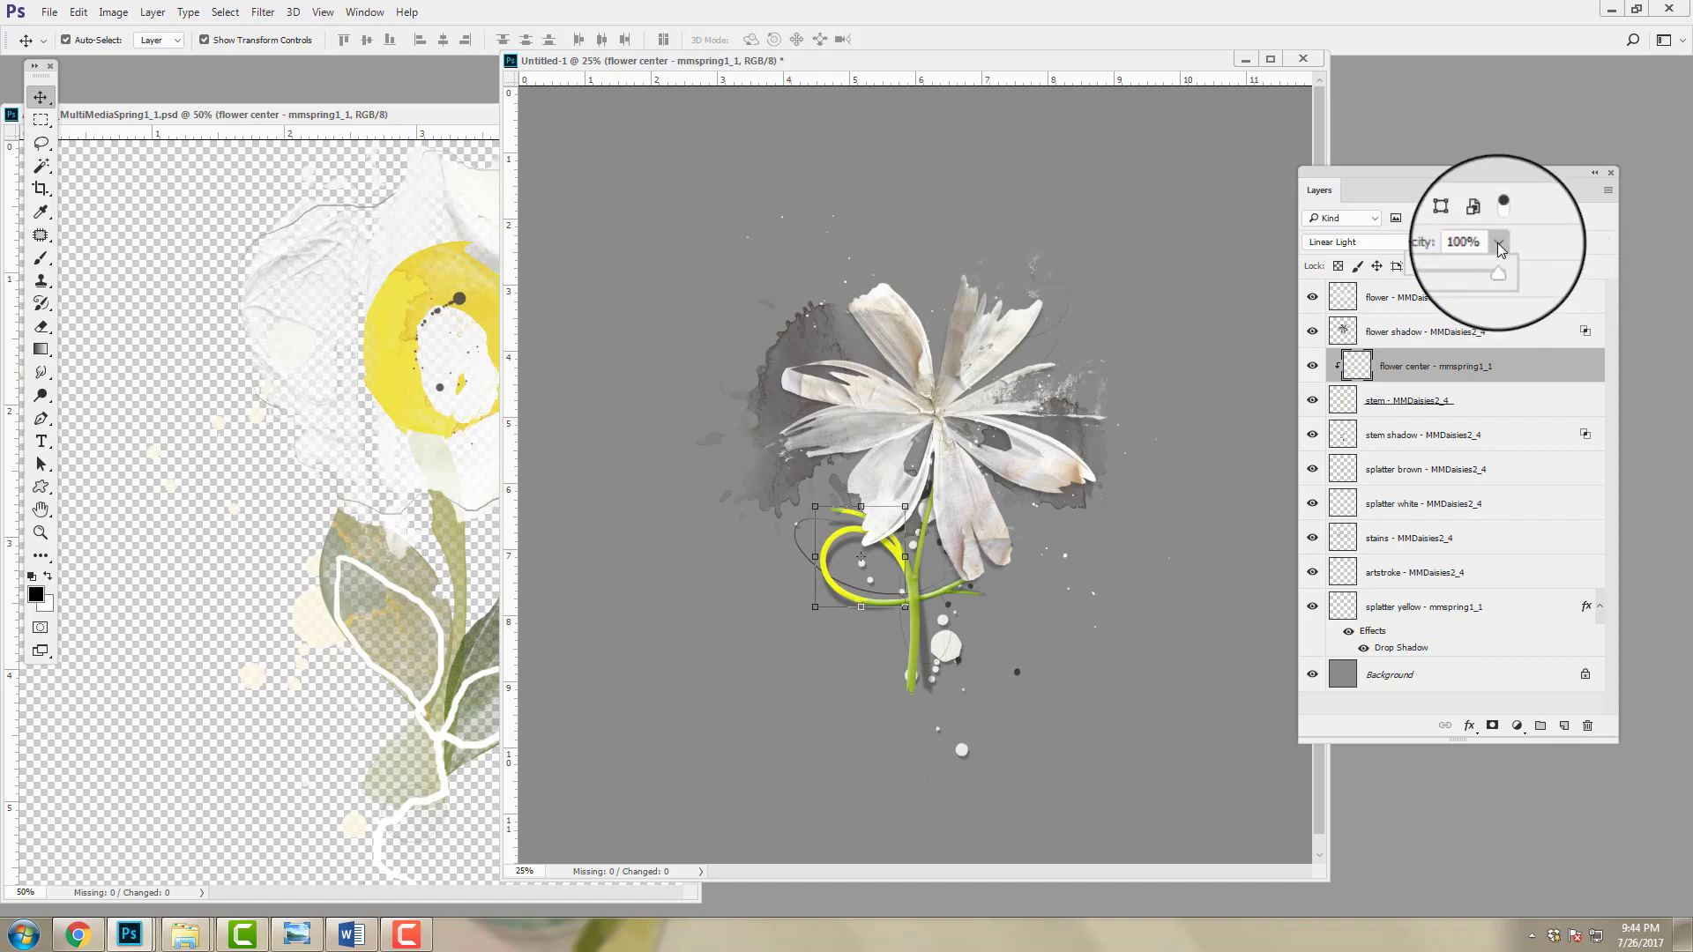
left_click(1496, 266)
left_click_drag(1491, 287, 1448, 294)
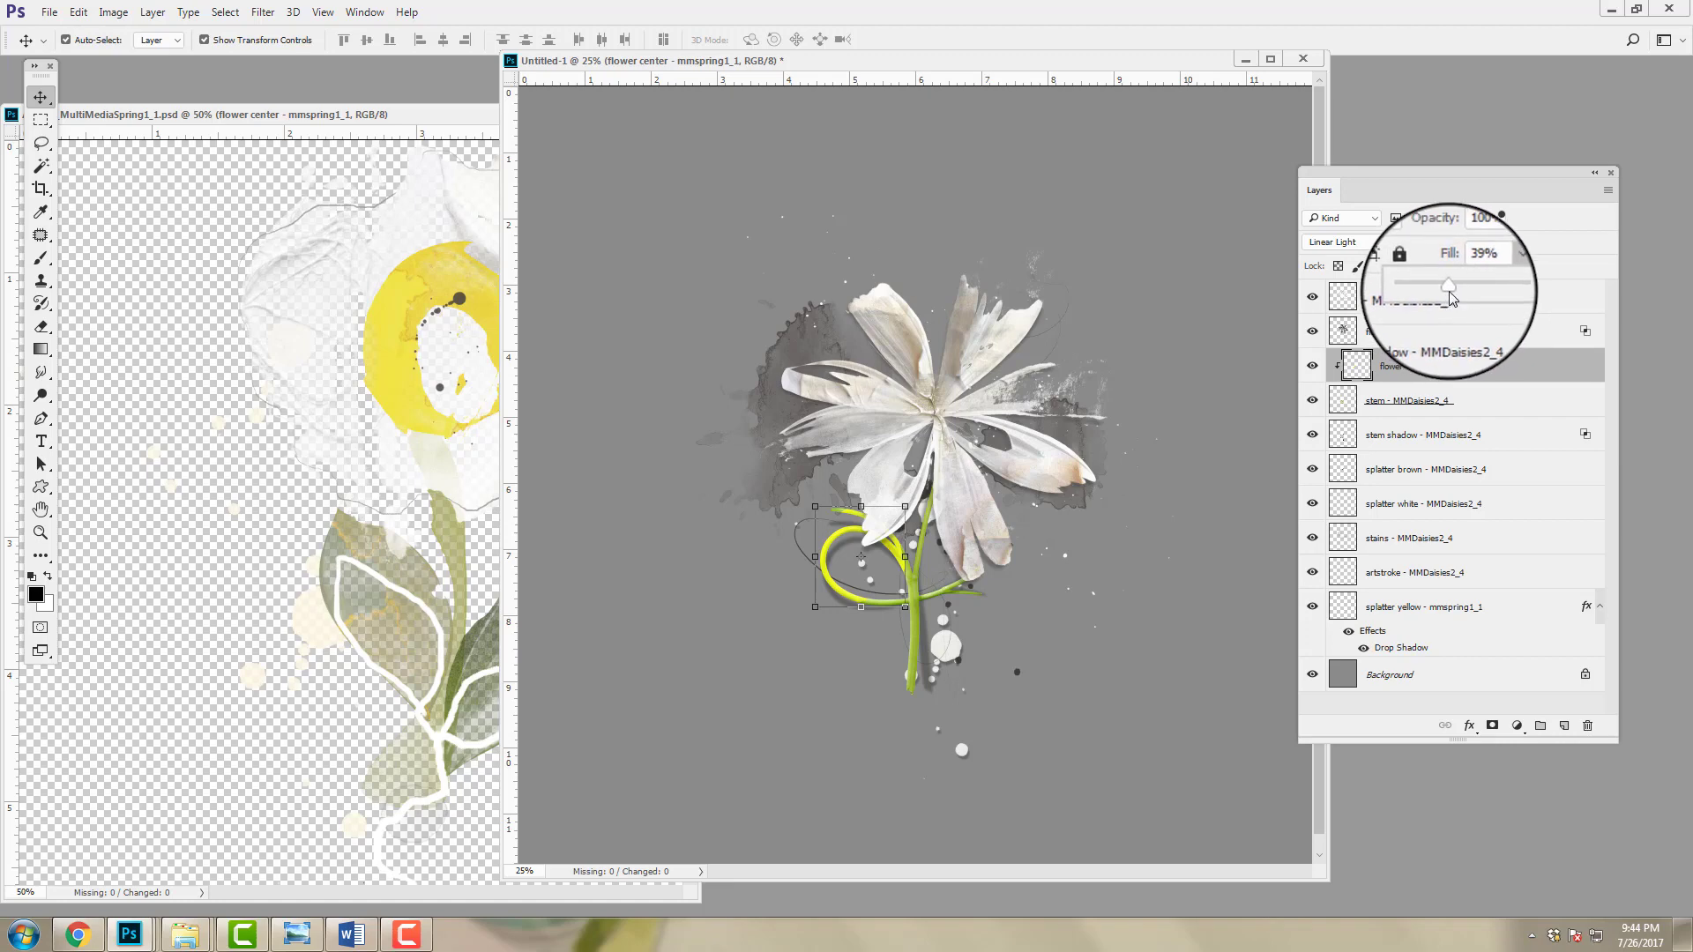
left_click_drag(1451, 303, 1442, 299)
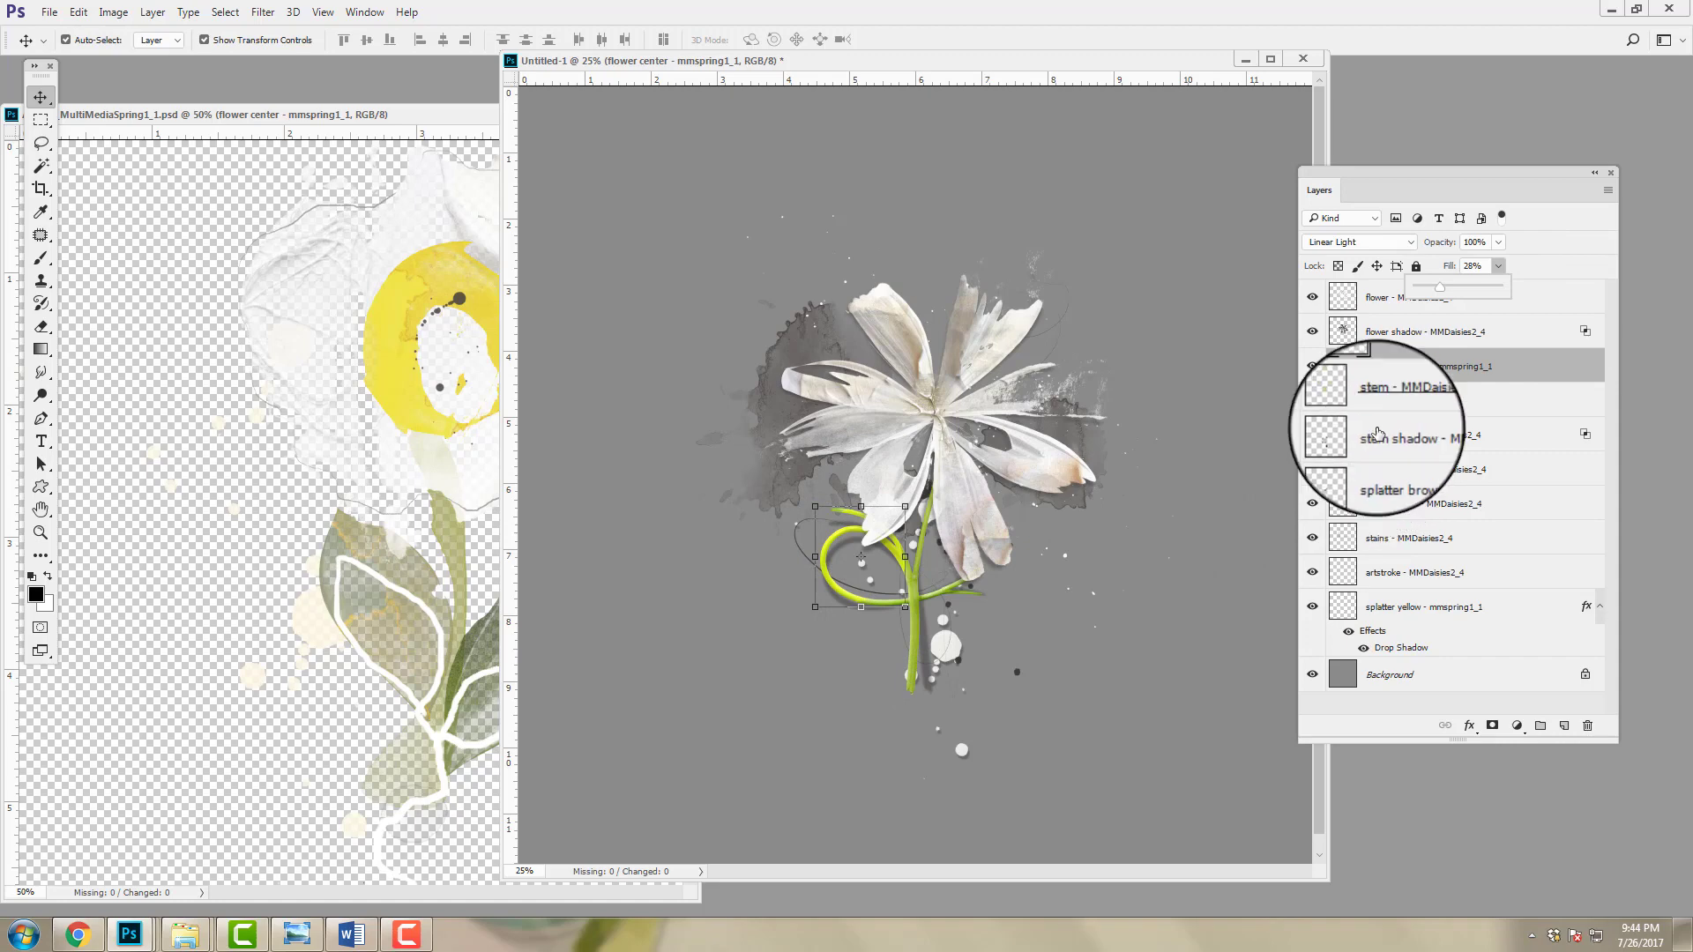
left_click(1425, 364)
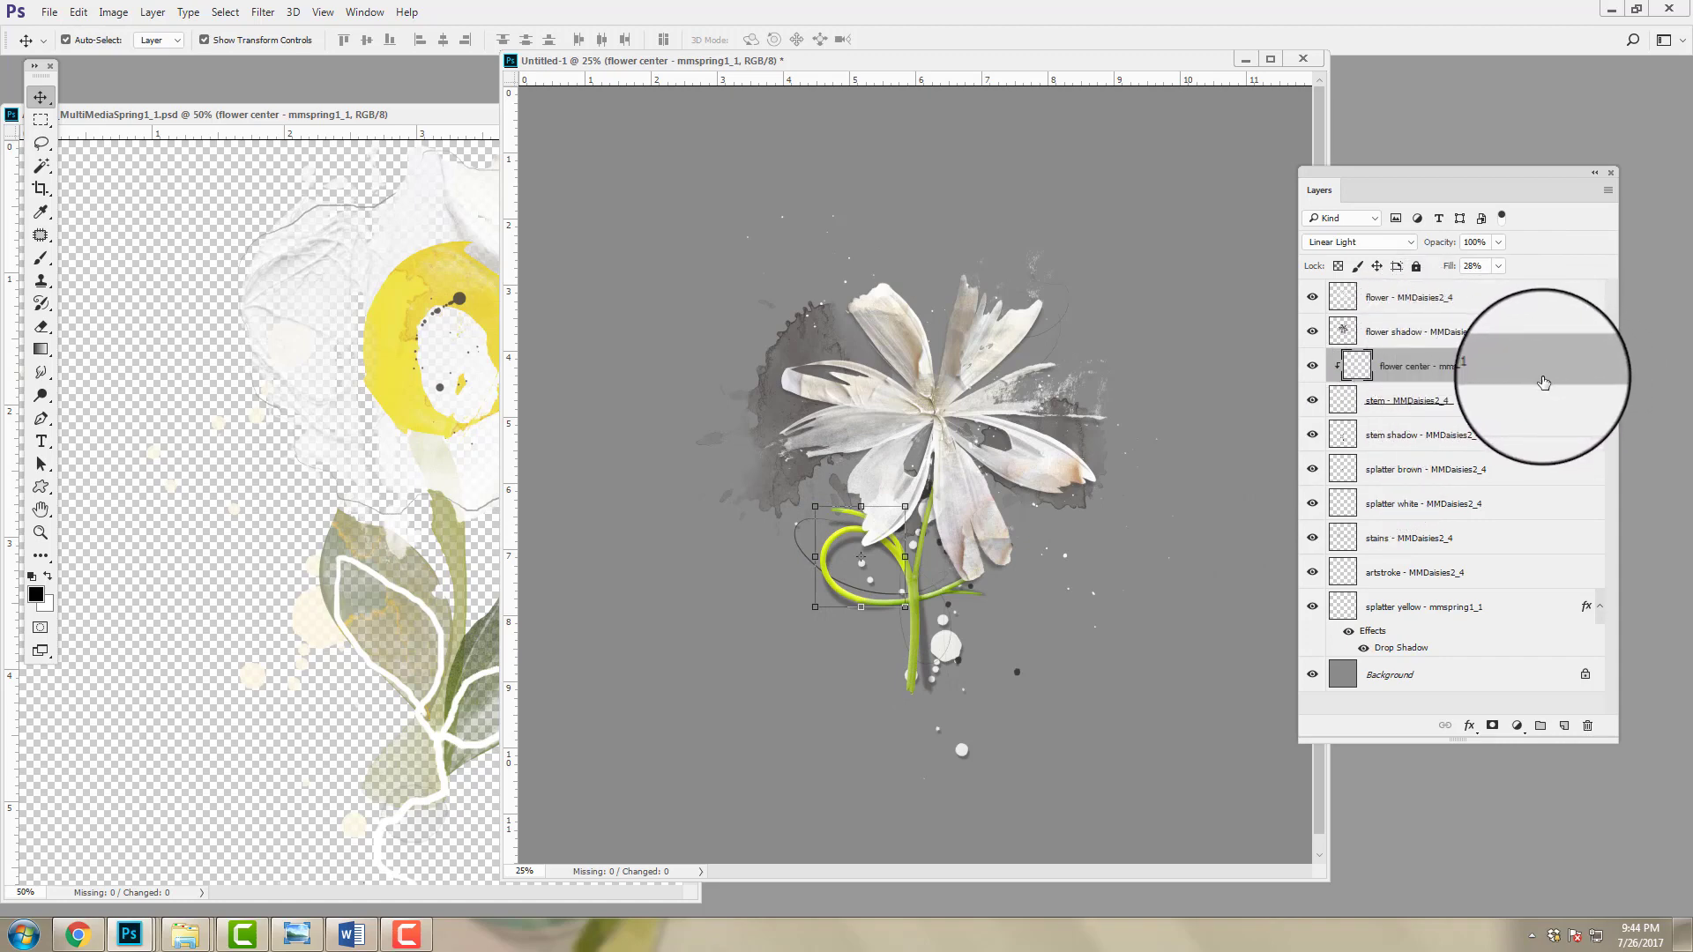
Step: Lower the opacity of the stains layer to 26%
left_click(793, 352)
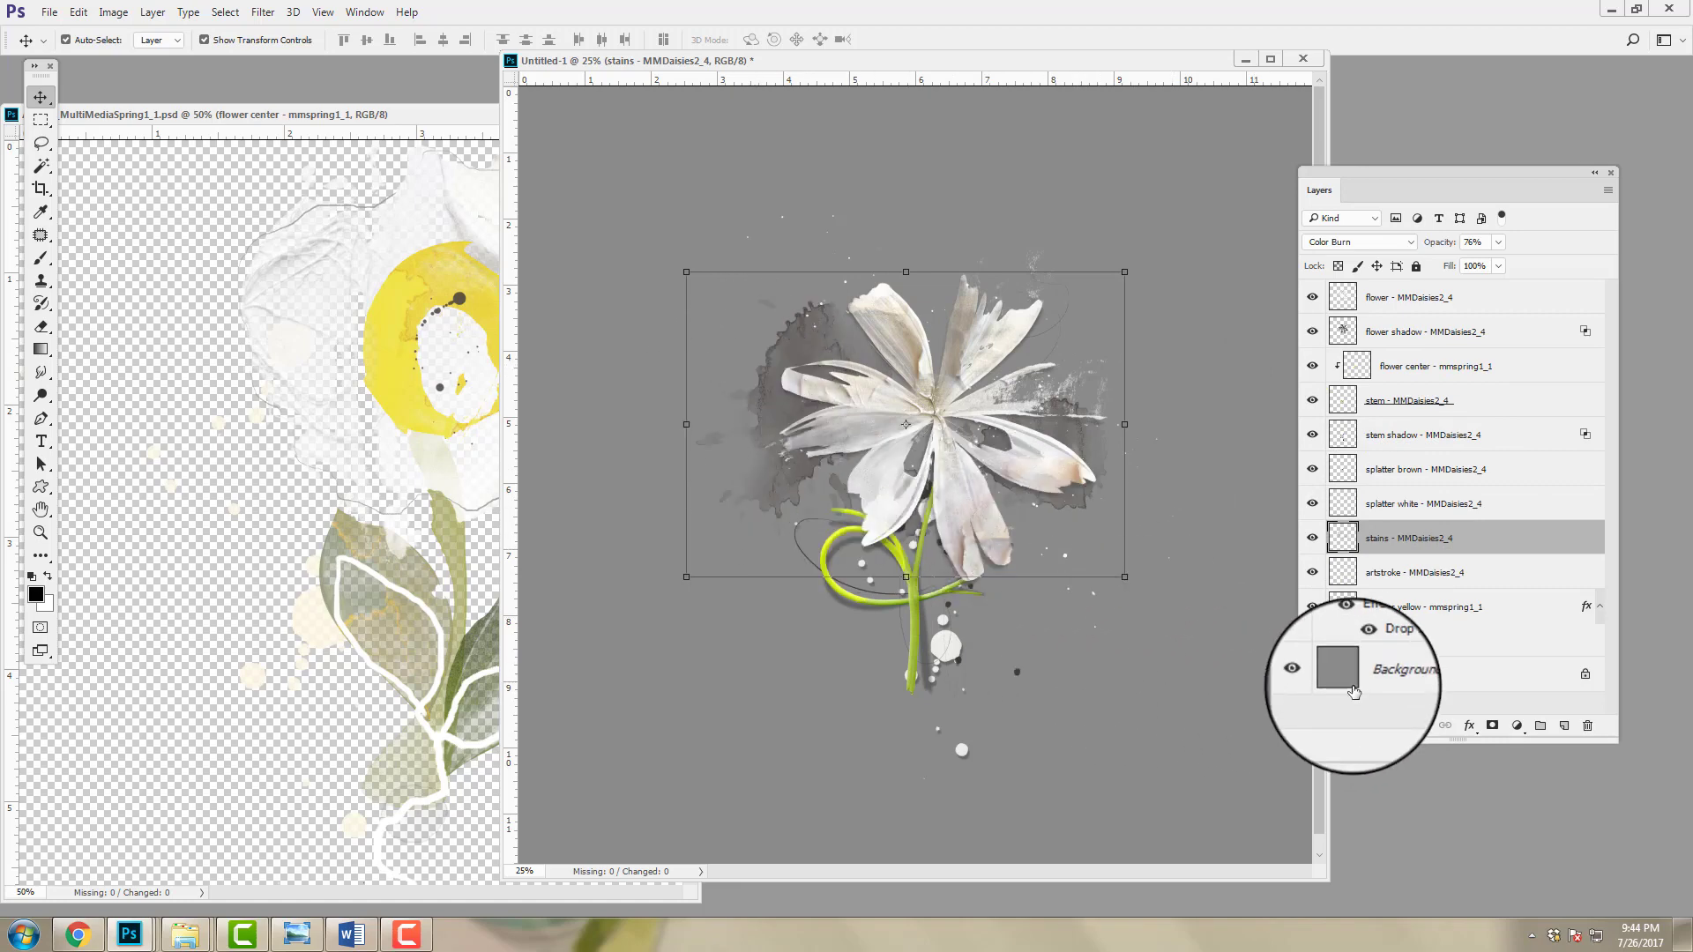
left_click_drag(1499, 246, 1457, 274)
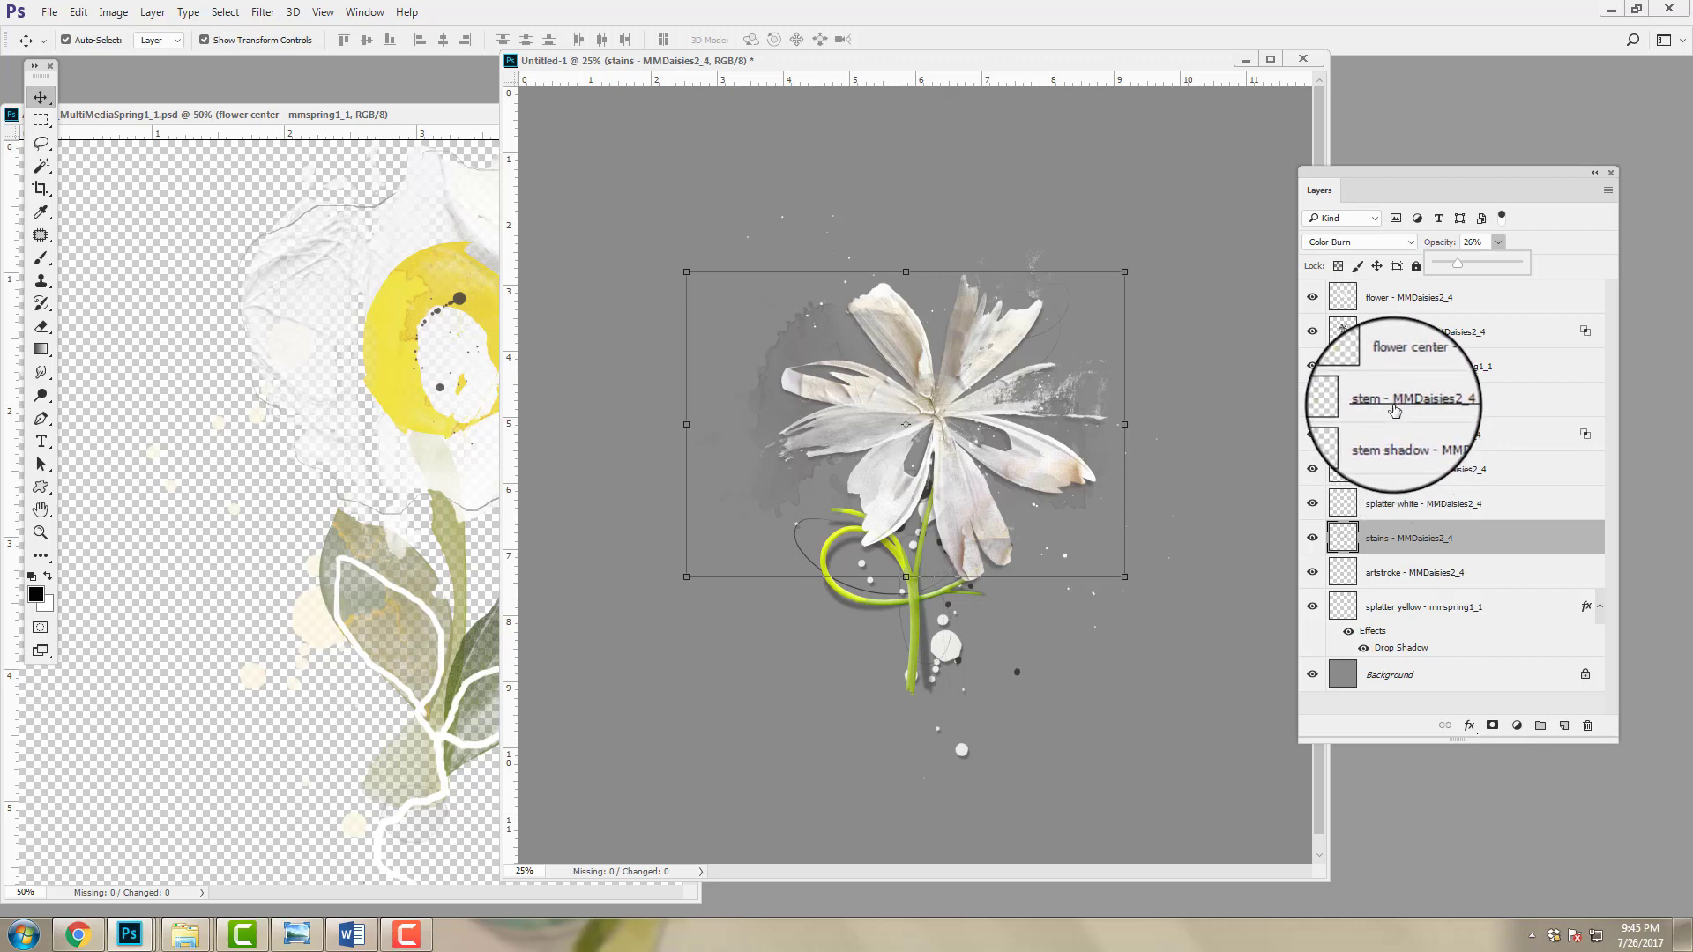
Step: Try the stem layer at 41% opacity and restore it to 100%
left_click(1396, 403)
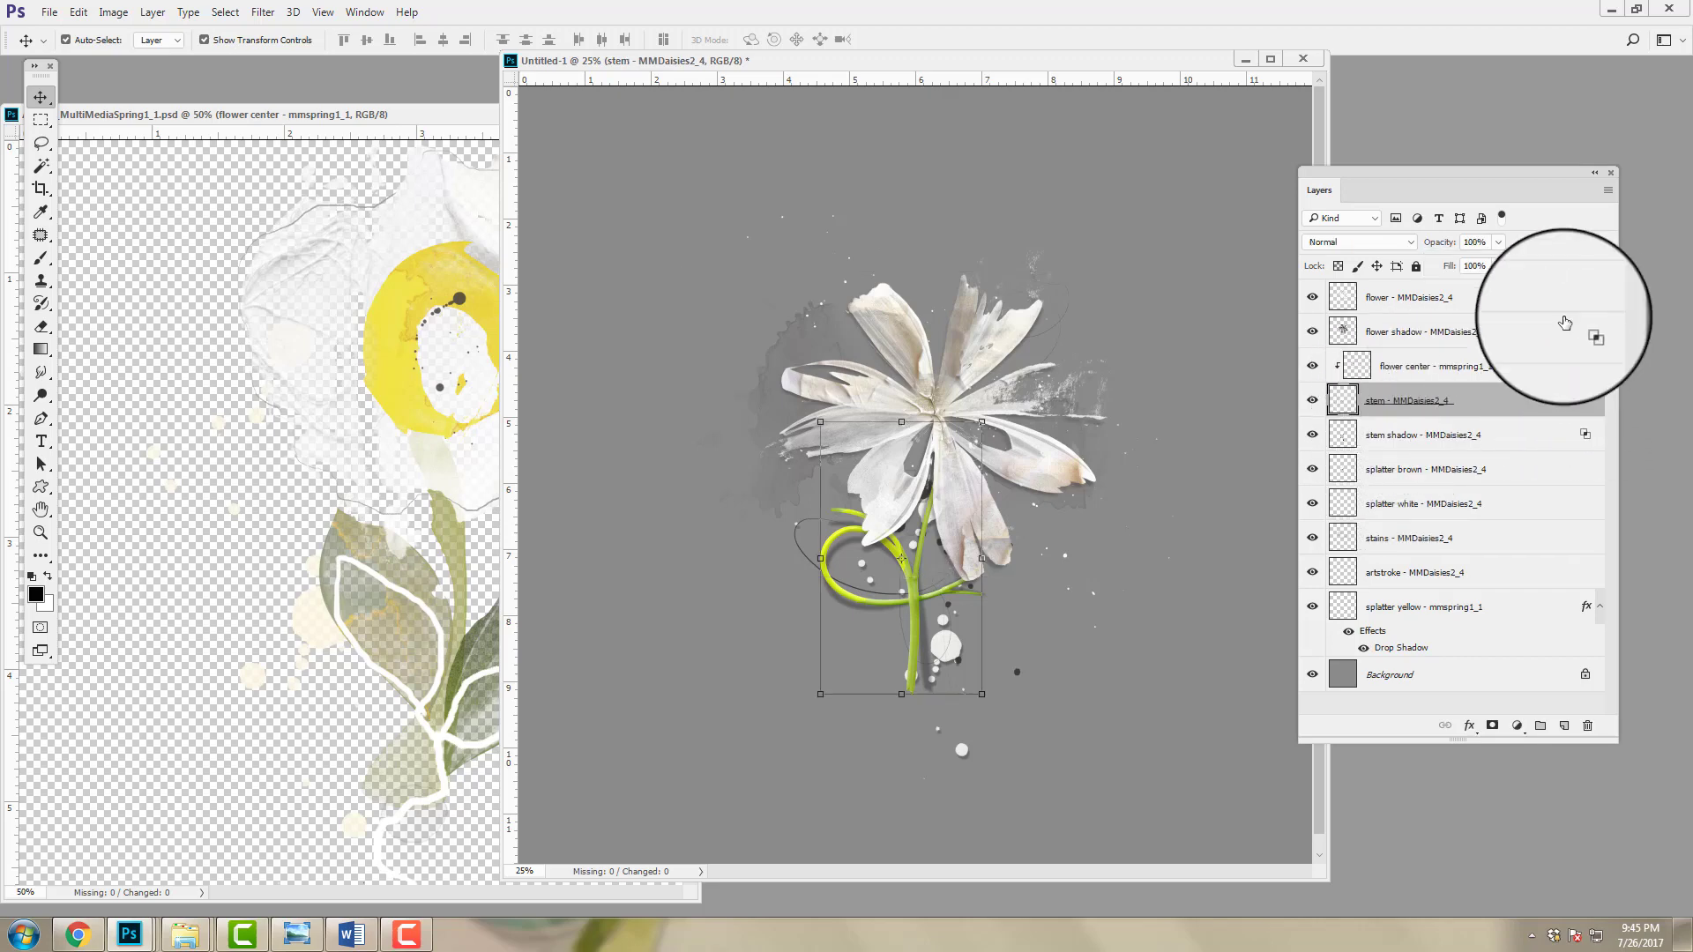
left_click(1498, 242)
left_click_drag(1500, 263, 1452, 277)
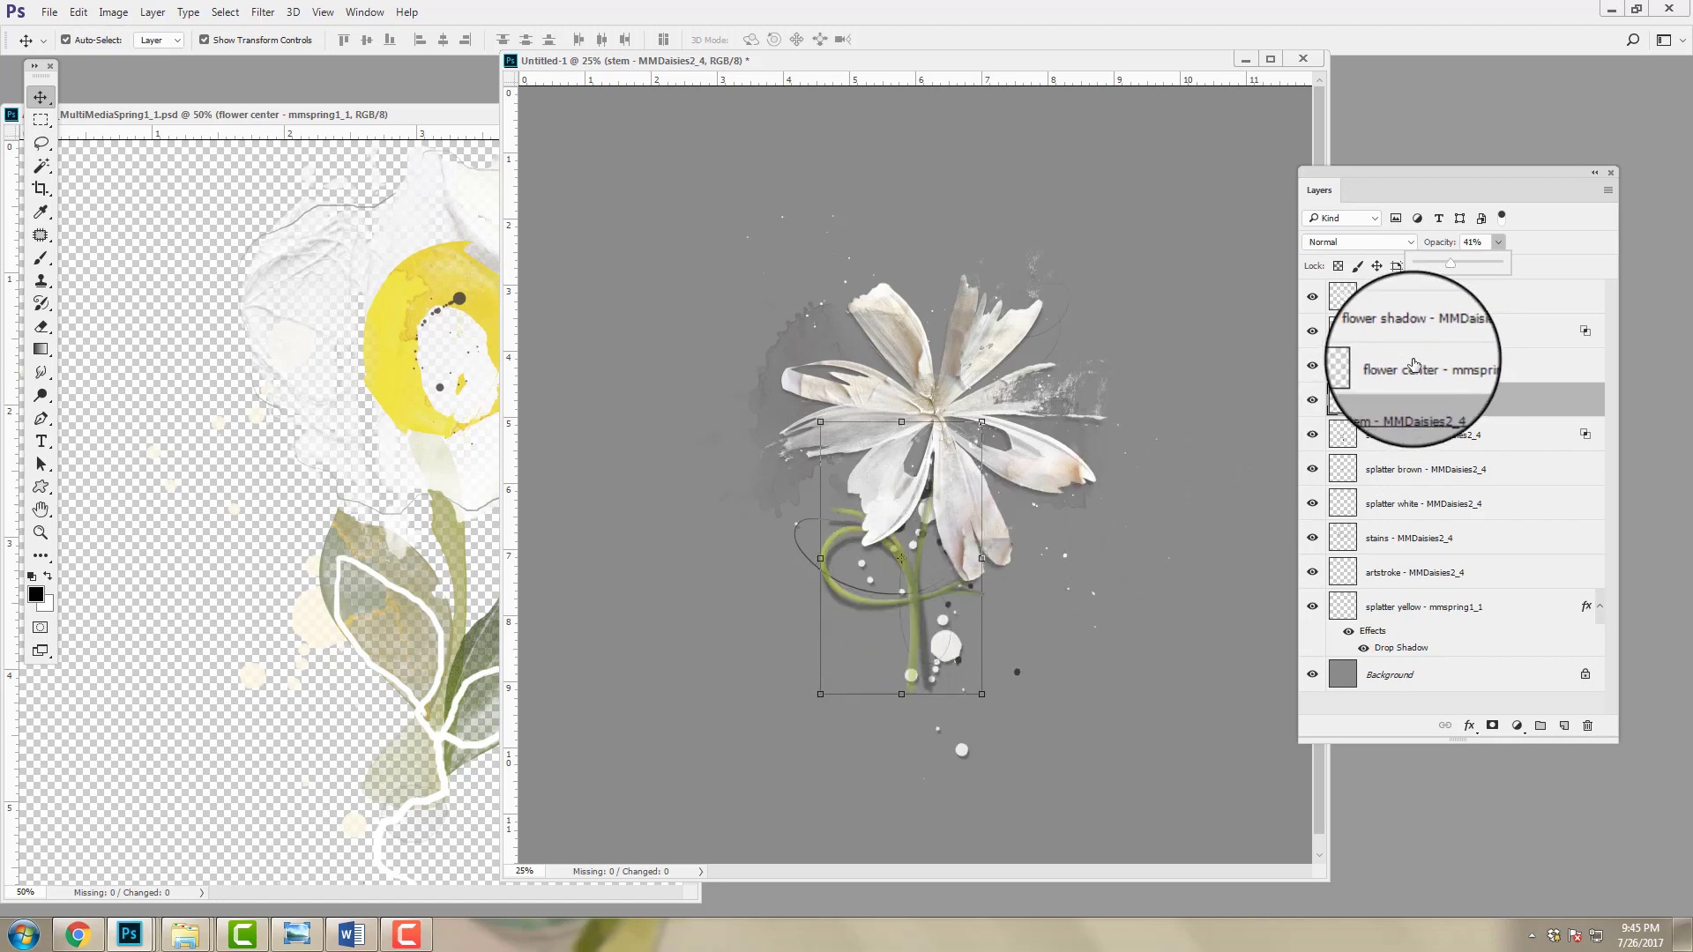
left_click_drag(1455, 262, 1521, 268)
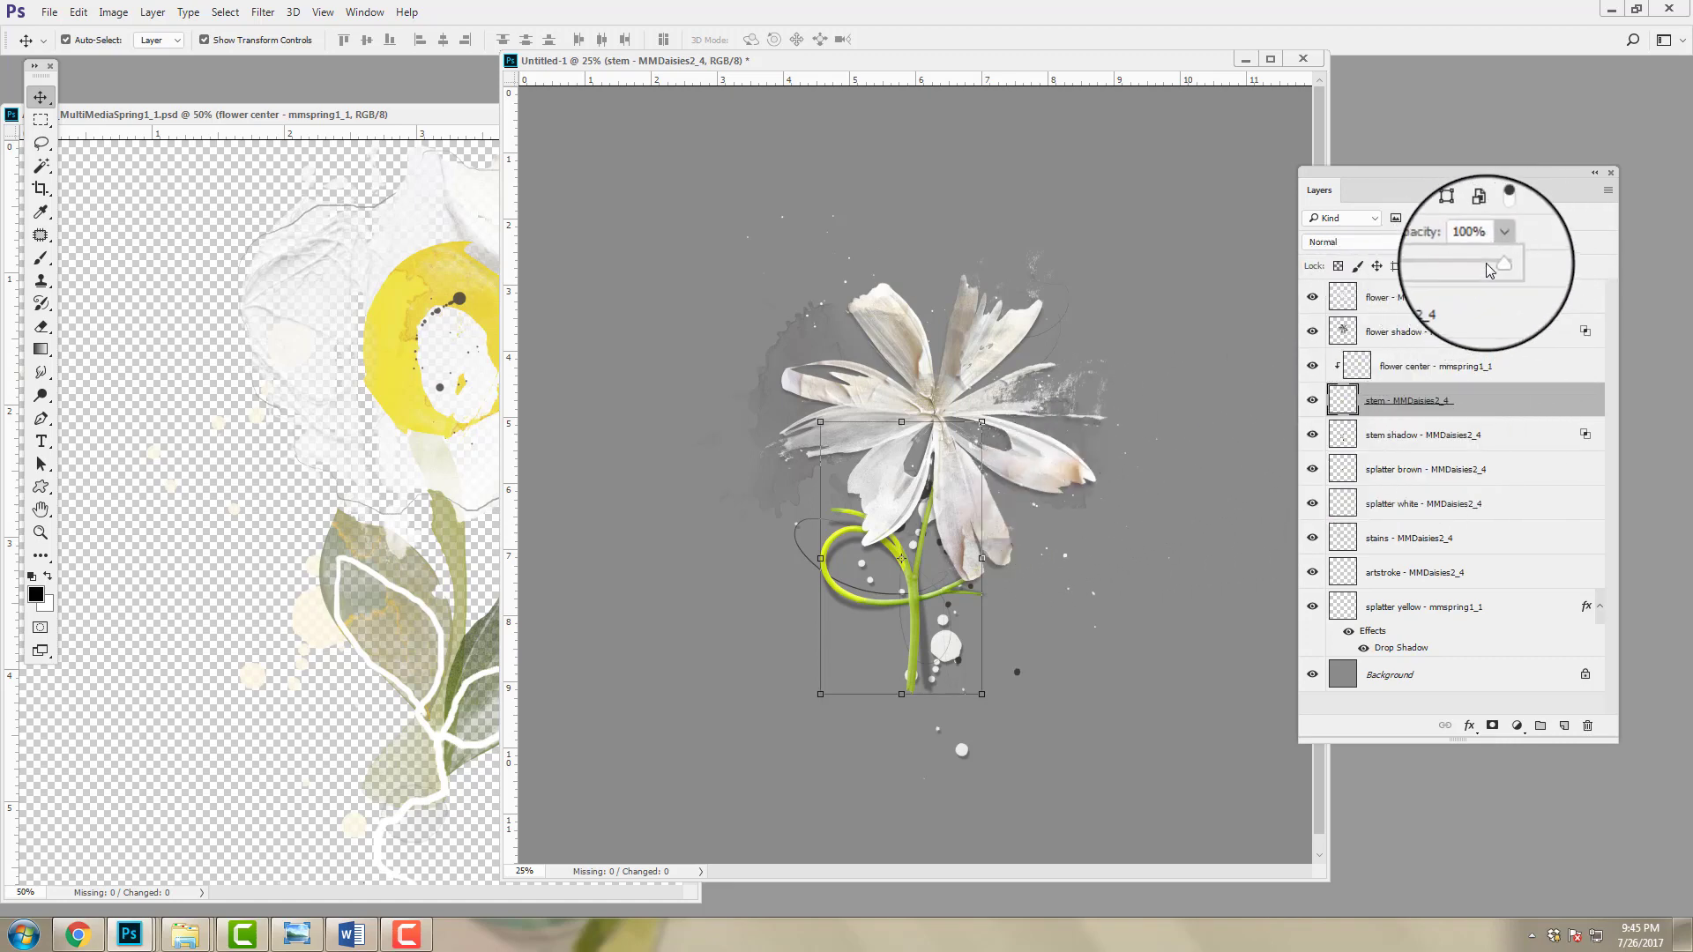
Step: Try different fill strengths on the flower shadow layer, lowering it to 32% and raising it again
left_click(1044, 499)
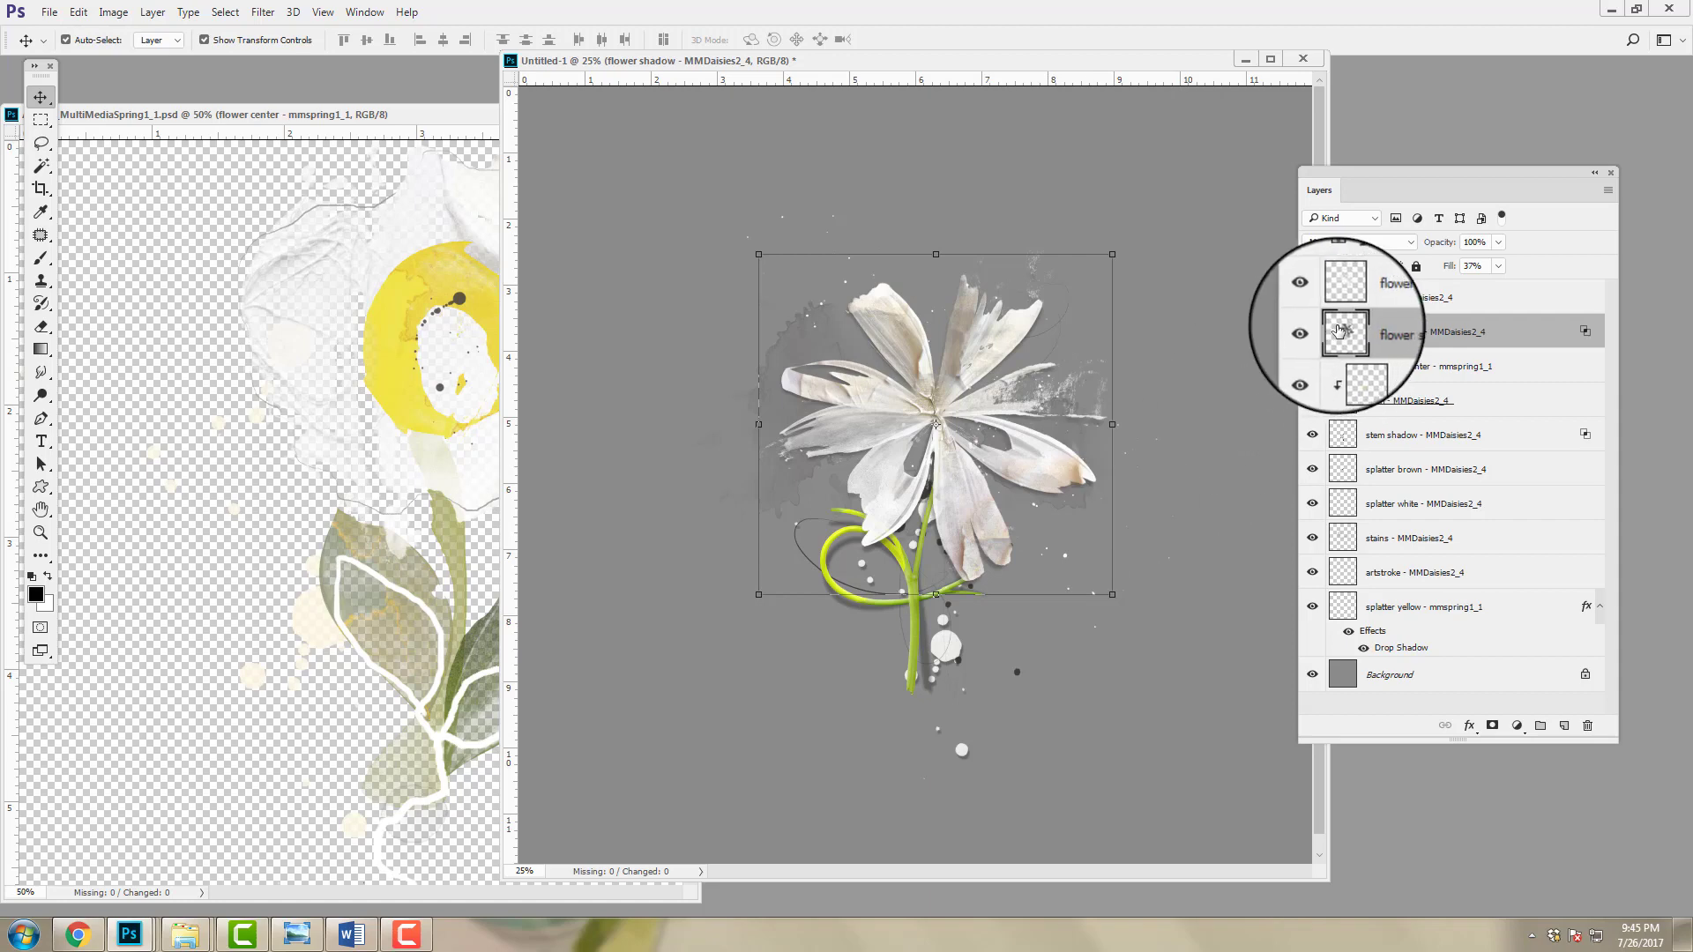
left_click(1498, 265)
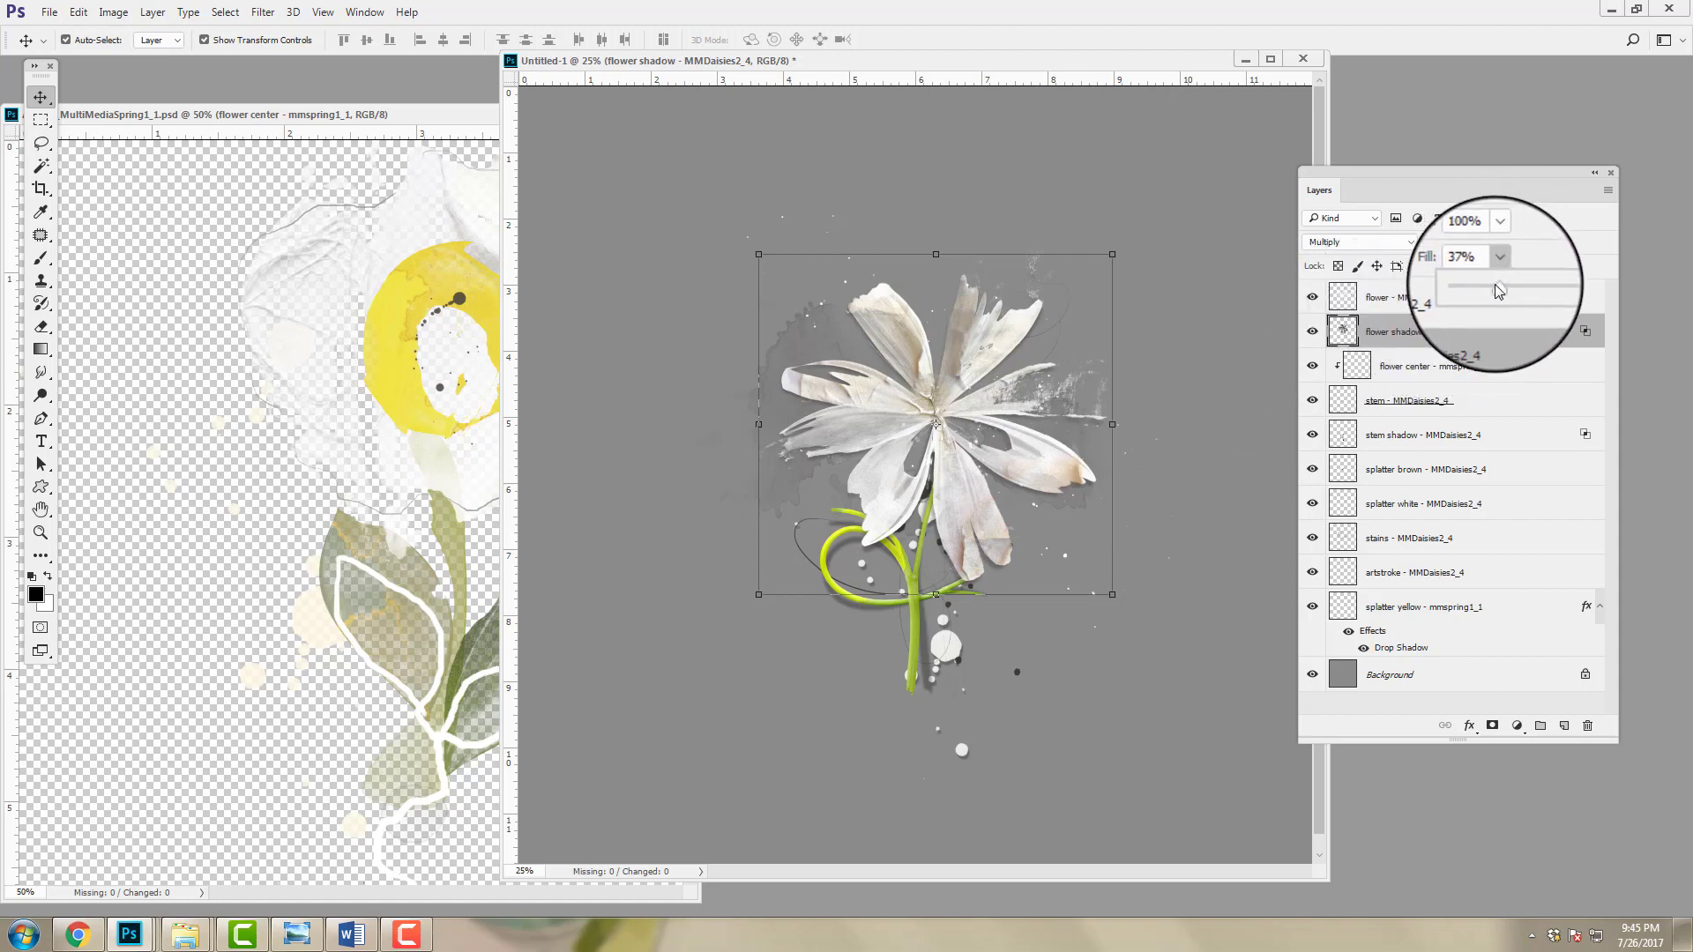
left_click_drag(1534, 290, 1494, 298)
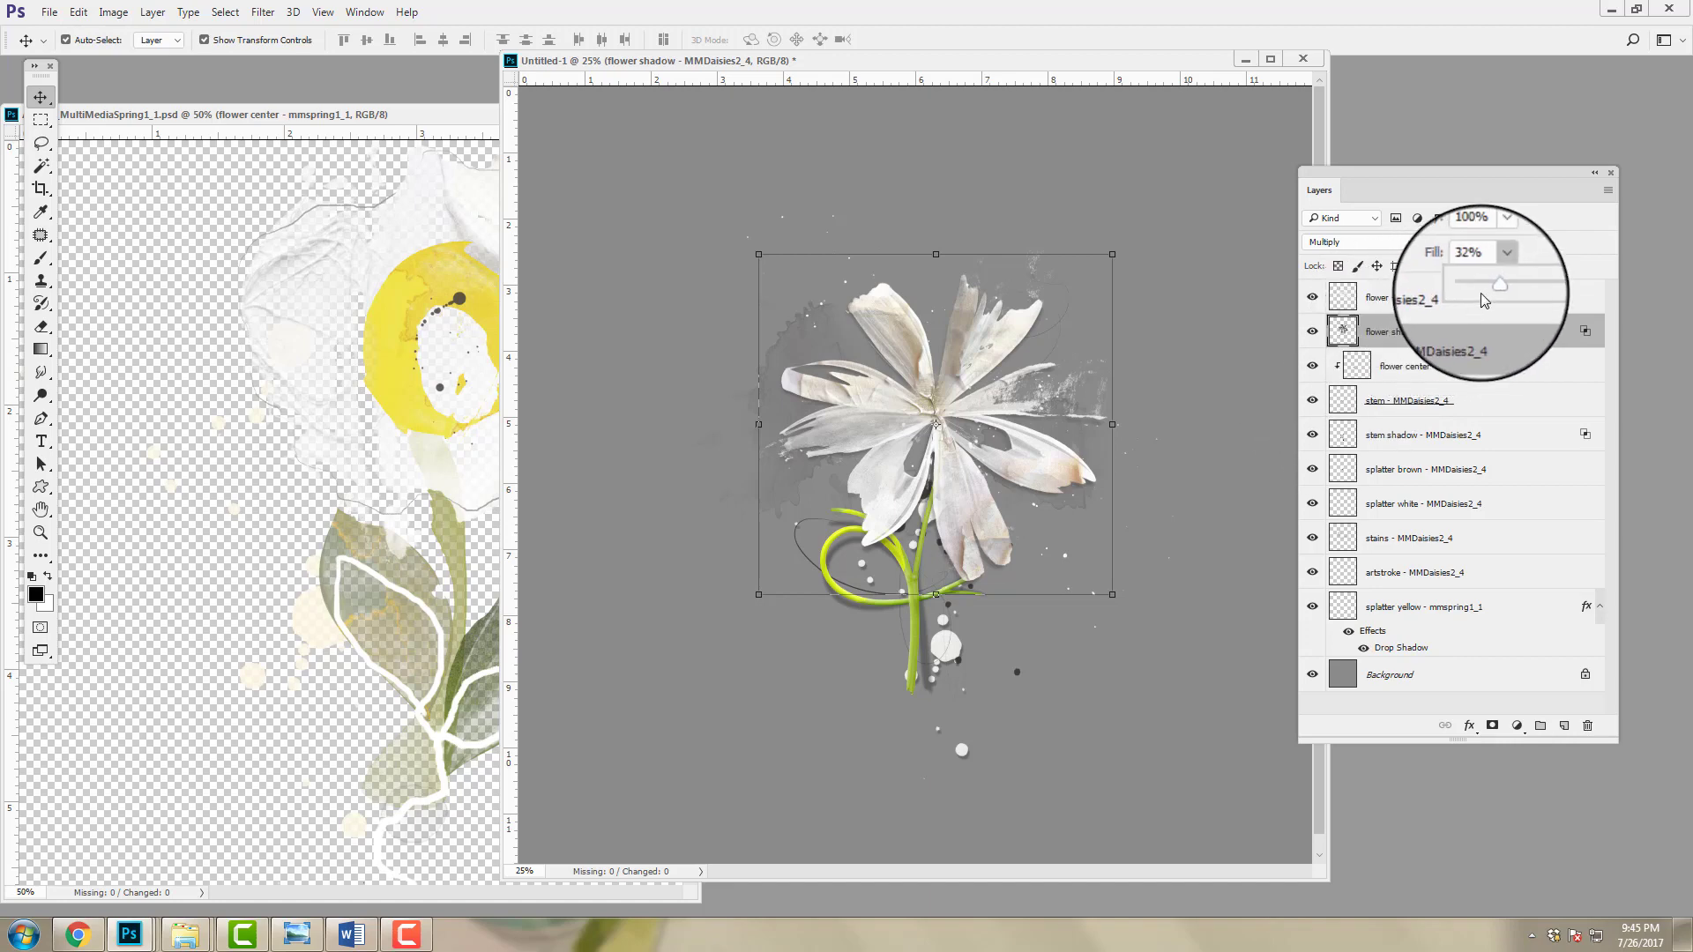
left_click_drag(1482, 293, 1524, 293)
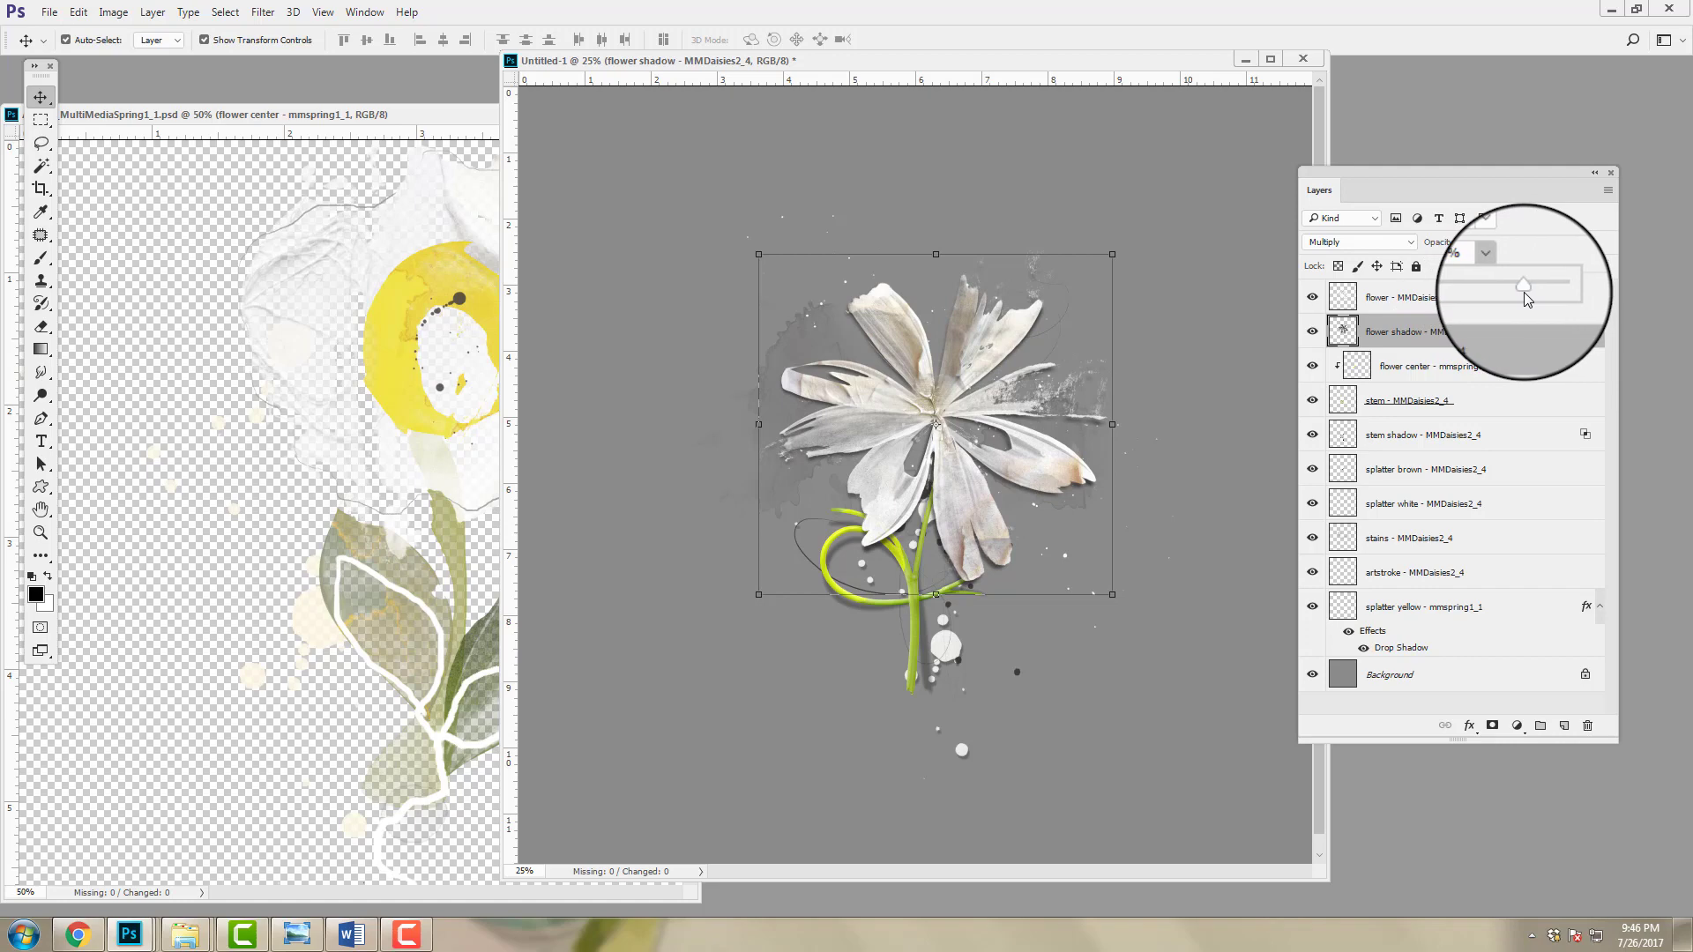
Step: Fill the Background layer with white in Normal mode at 100% opacity
left_click(1401, 674)
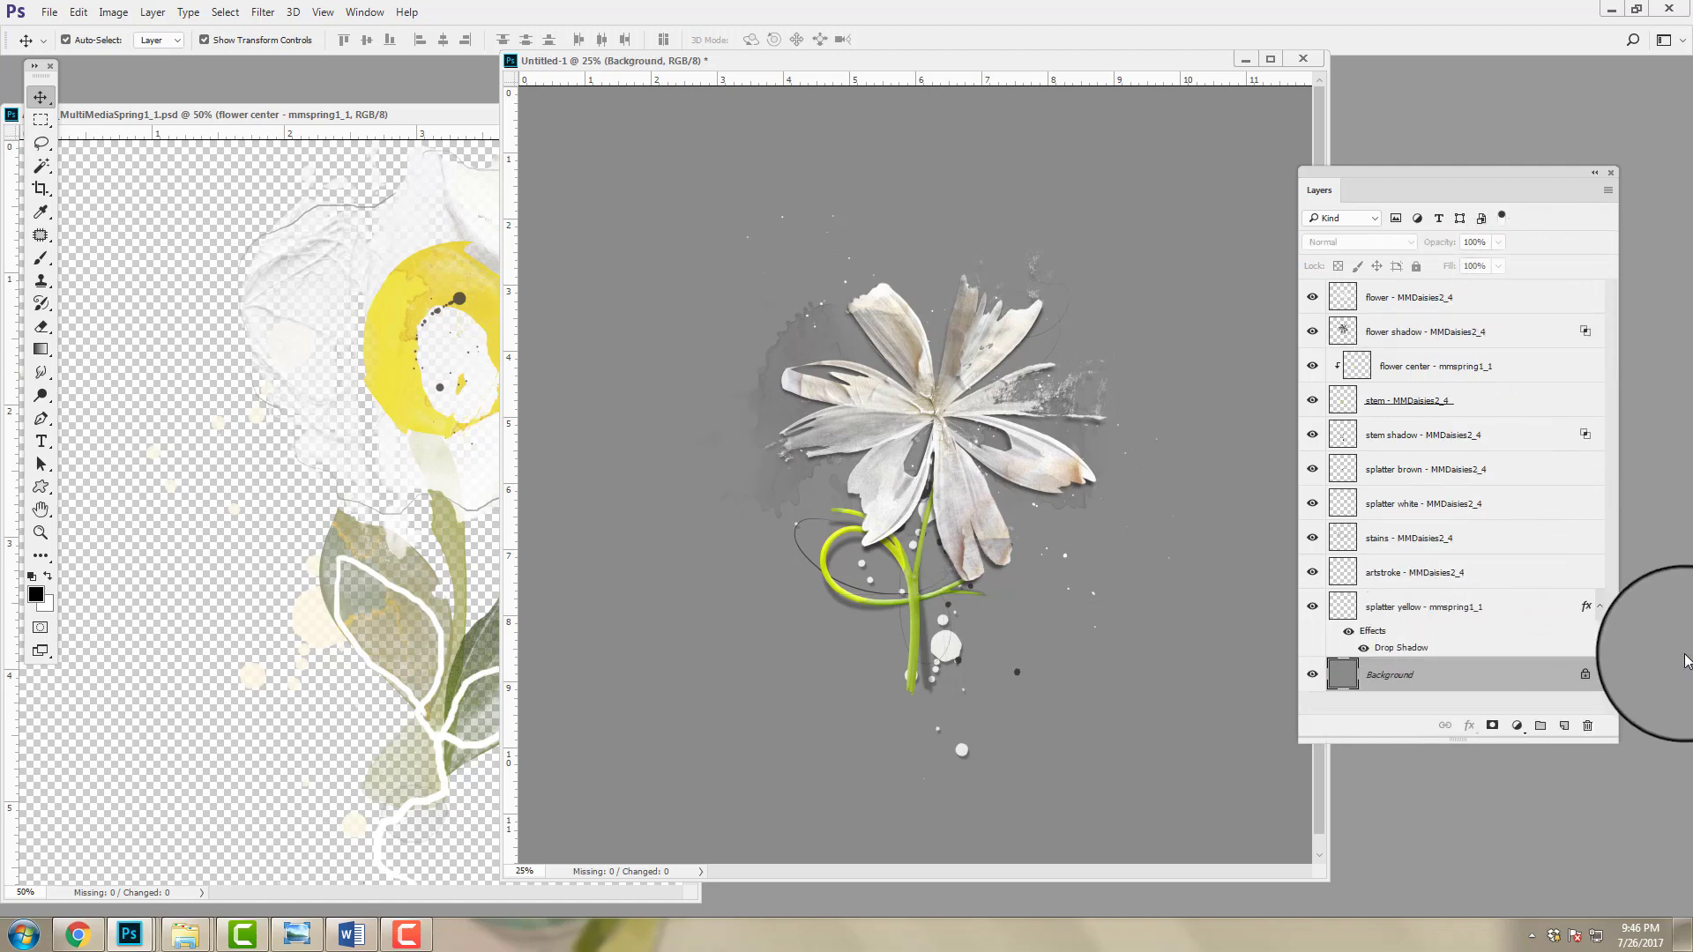
left_click(79, 11)
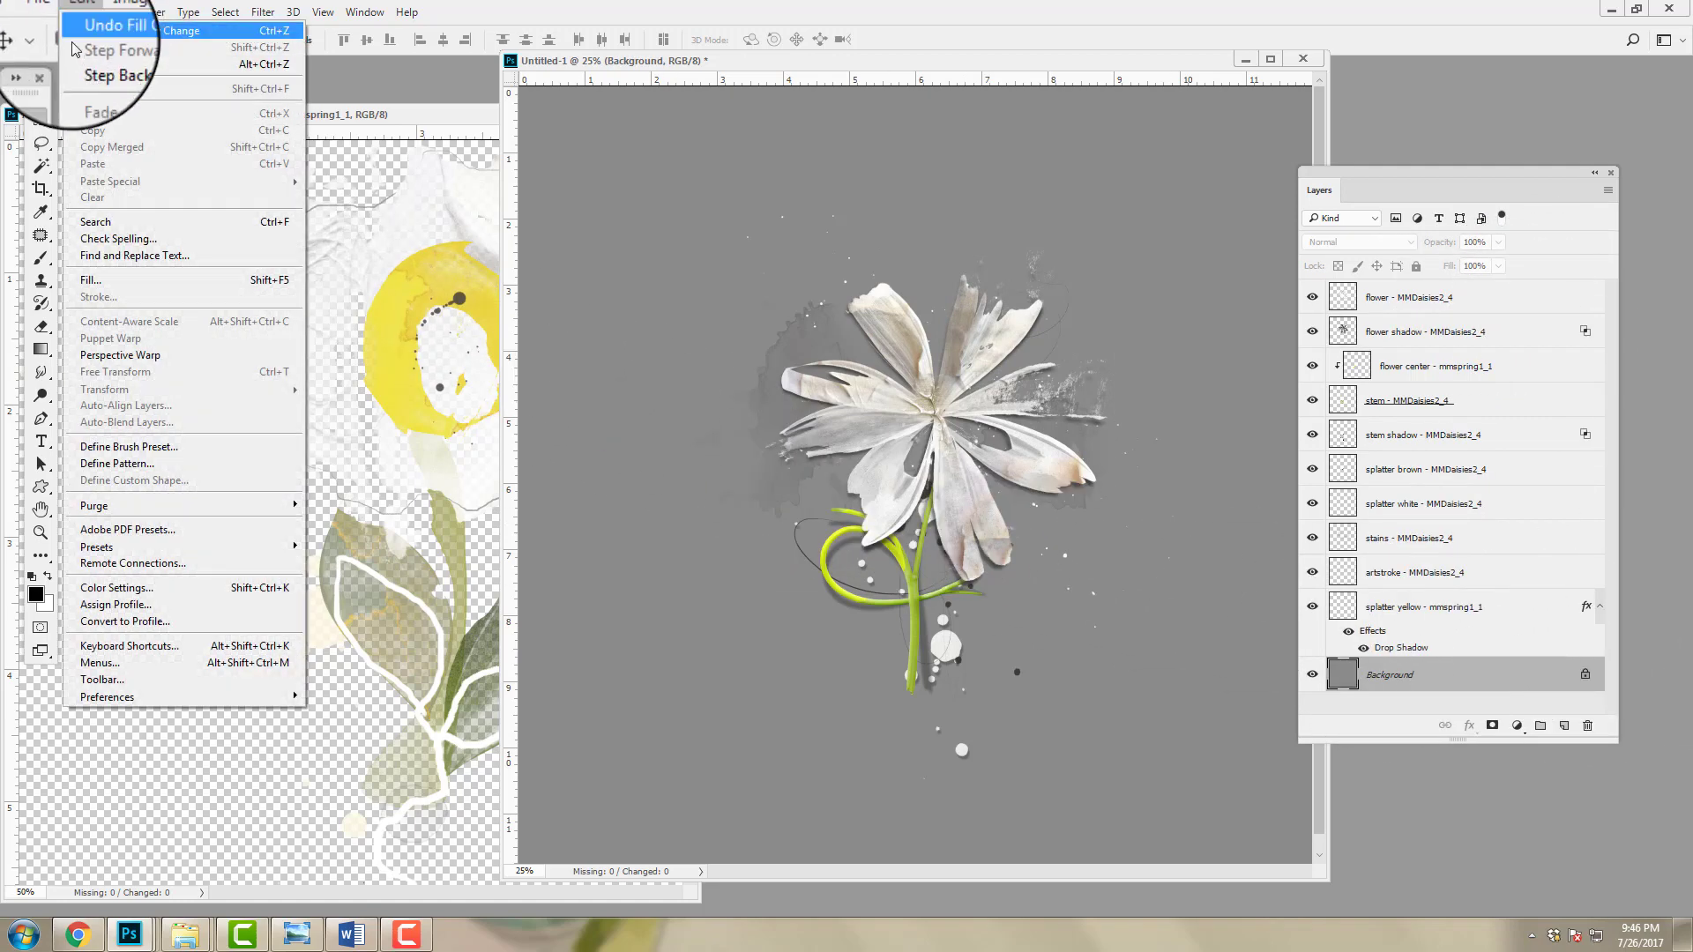
left_click(91, 281)
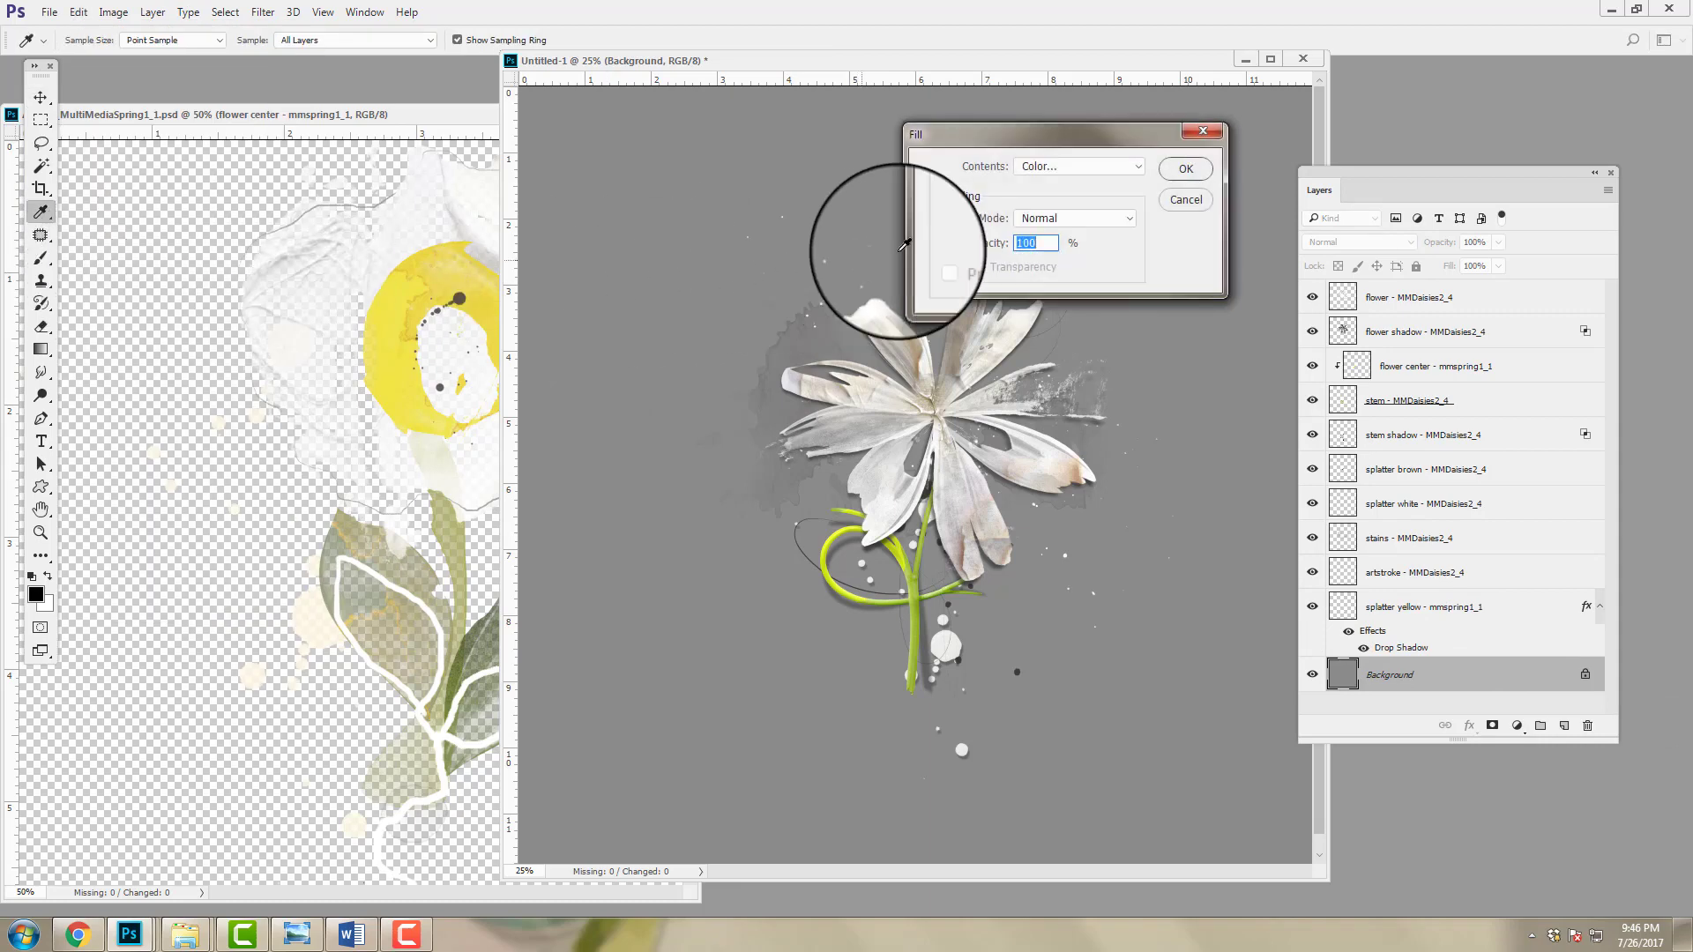
left_click(1064, 168)
left_click(1040, 305)
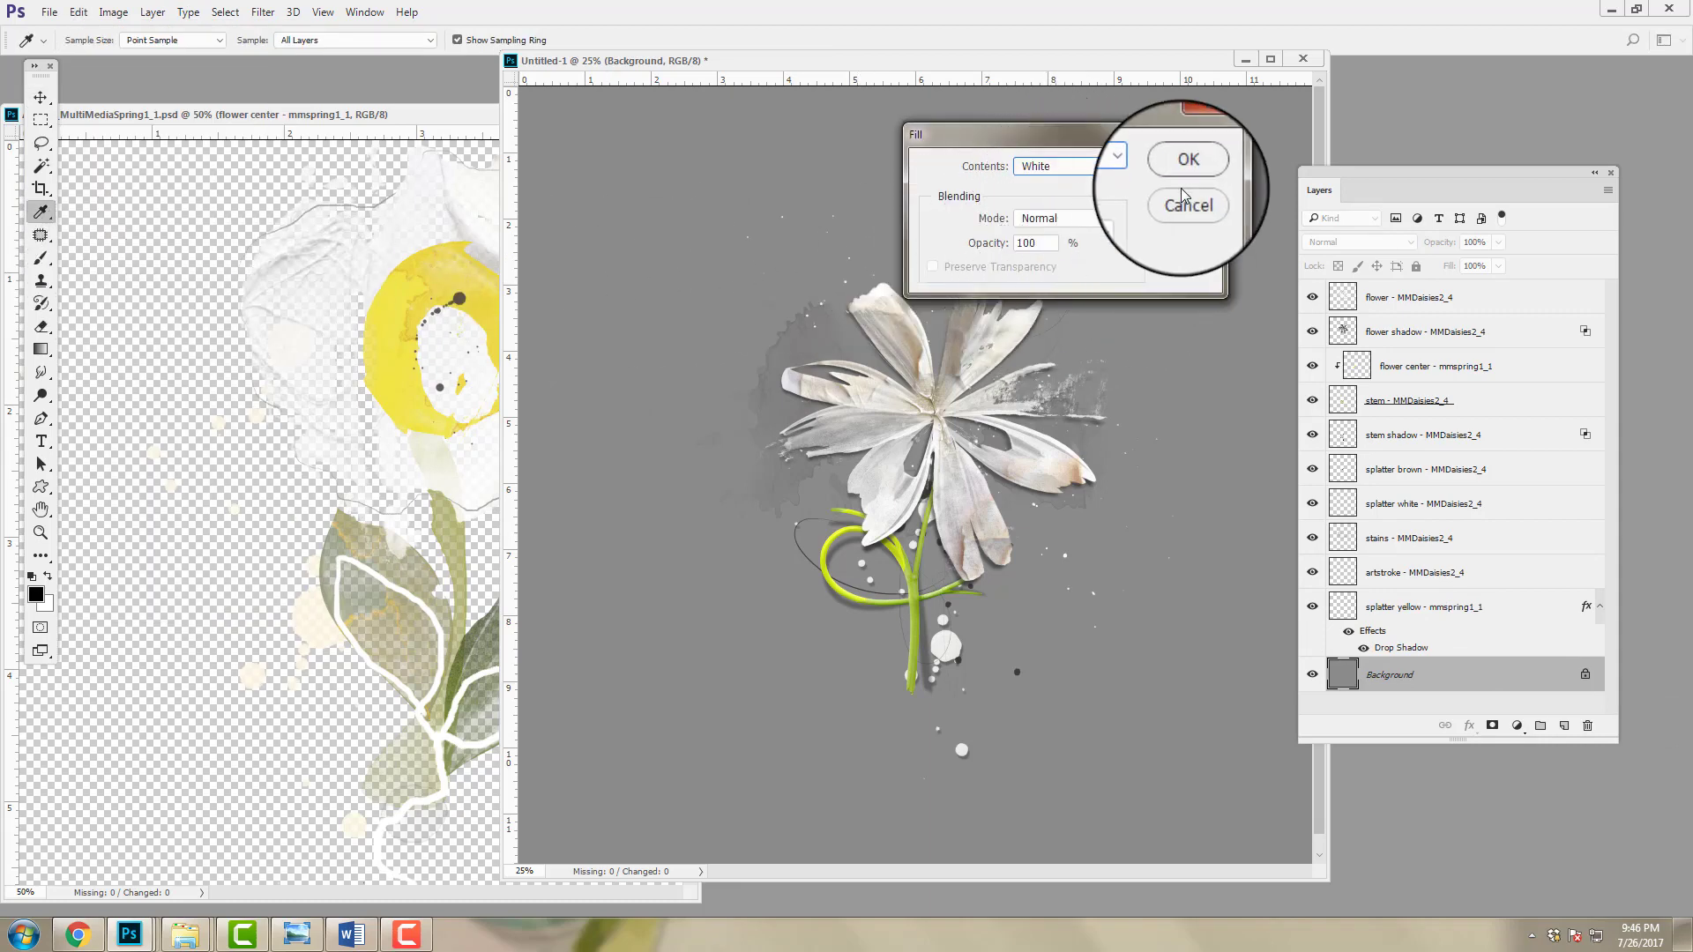
key("Return")
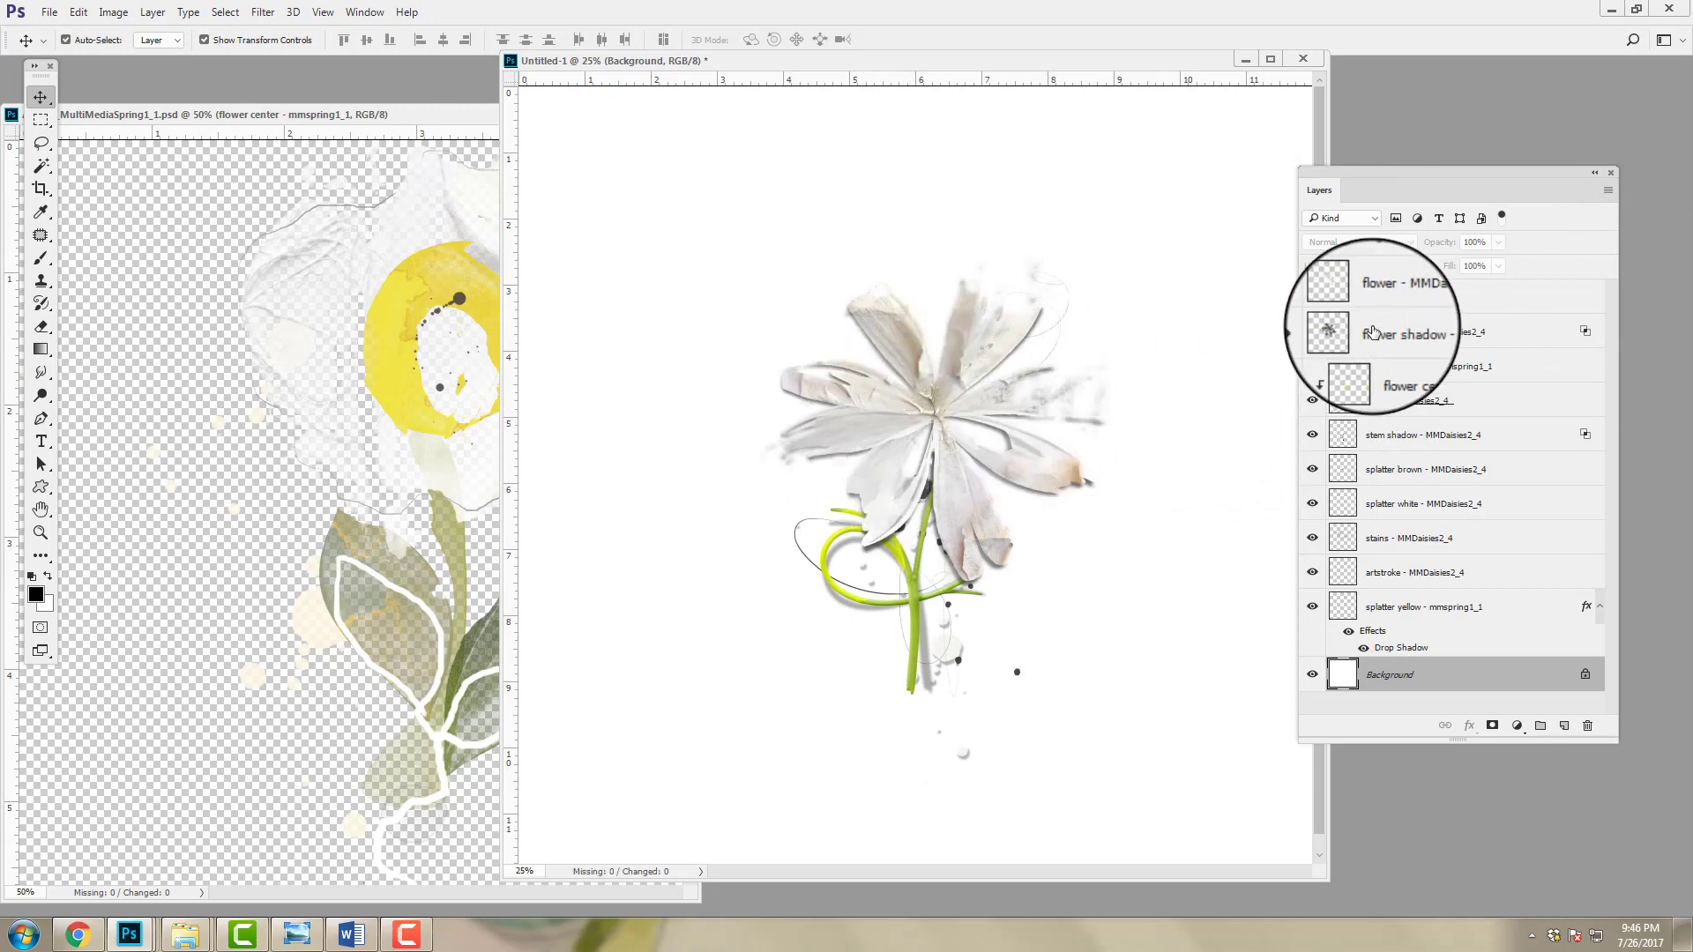
Step: Lower the fill of the flower shadow layer to 29%, keeping its opacity at 100%
left_click(1373, 334)
left_click(1507, 255)
left_click_drag(1553, 285, 1467, 290)
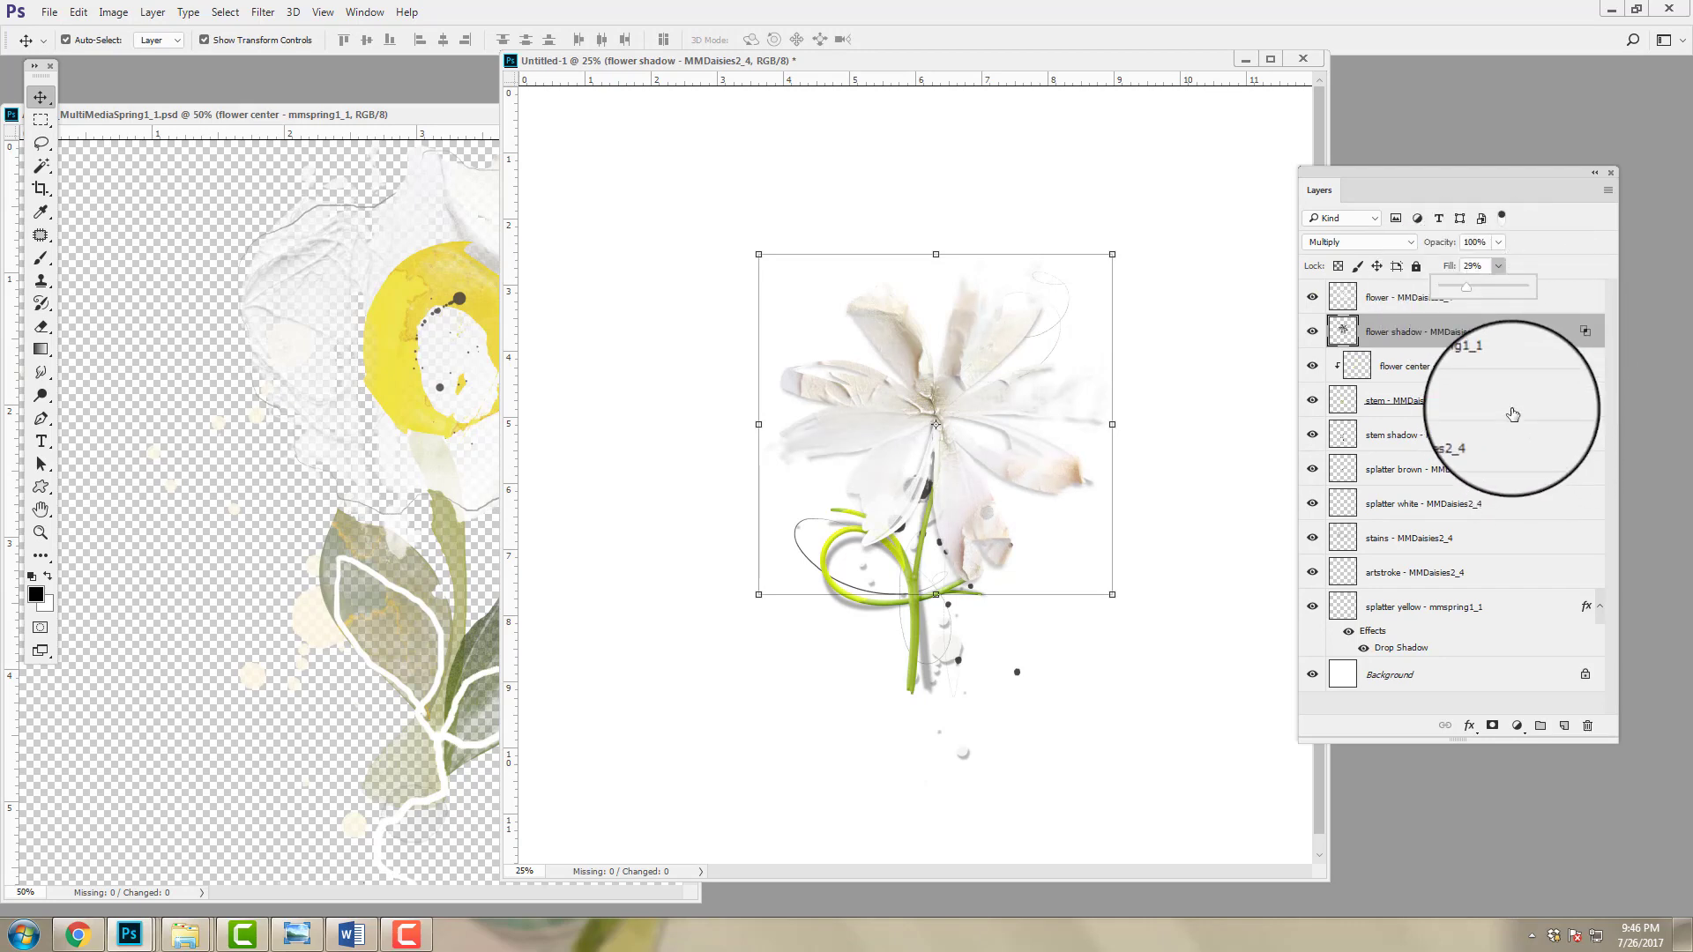